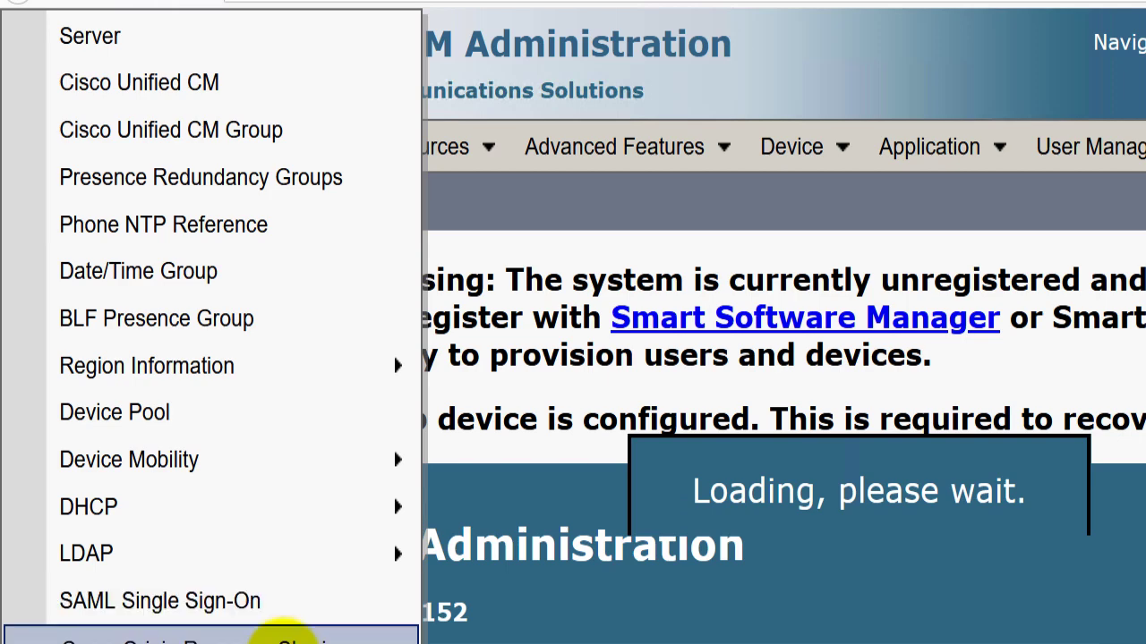
Open System > SAML Single Sign-On and highlight the SSO Mode heading, which shows Cluster wide mode.
{"action": "left_click", "coordinate": [341, 605]}
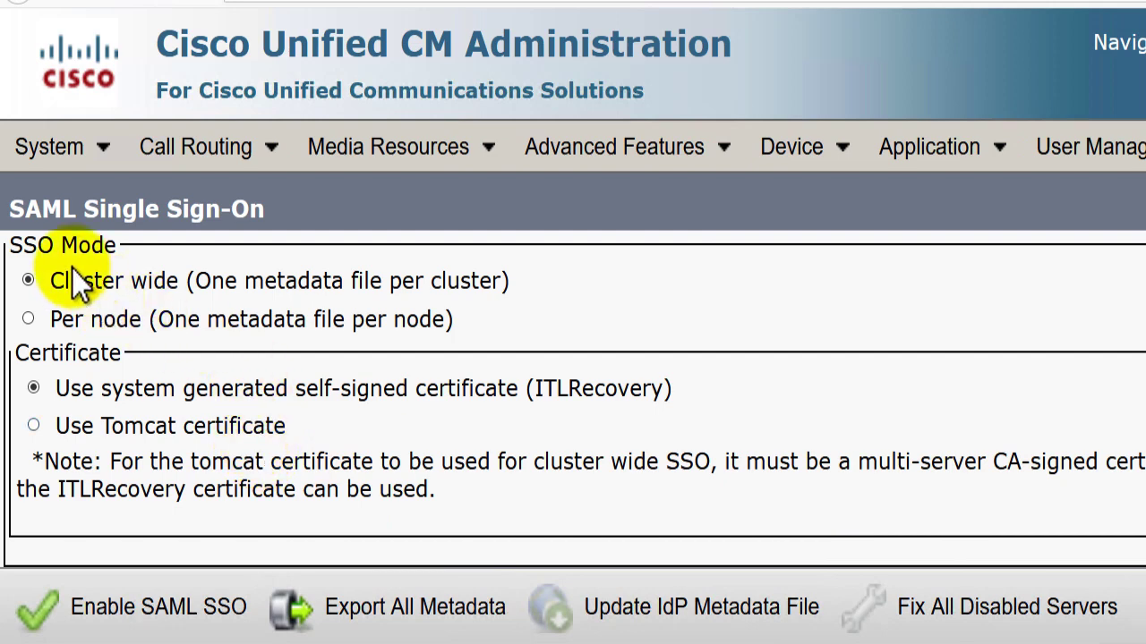
{"action": "double_click", "coordinate": [39, 249]}
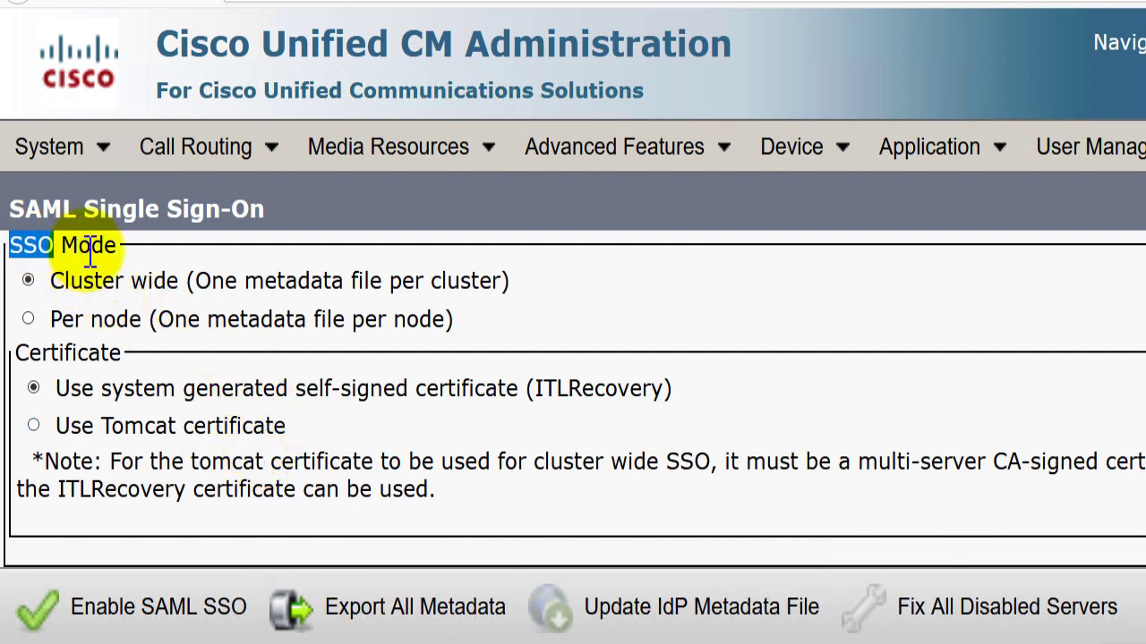
{"action": "double_click", "coordinate": [103, 251]}
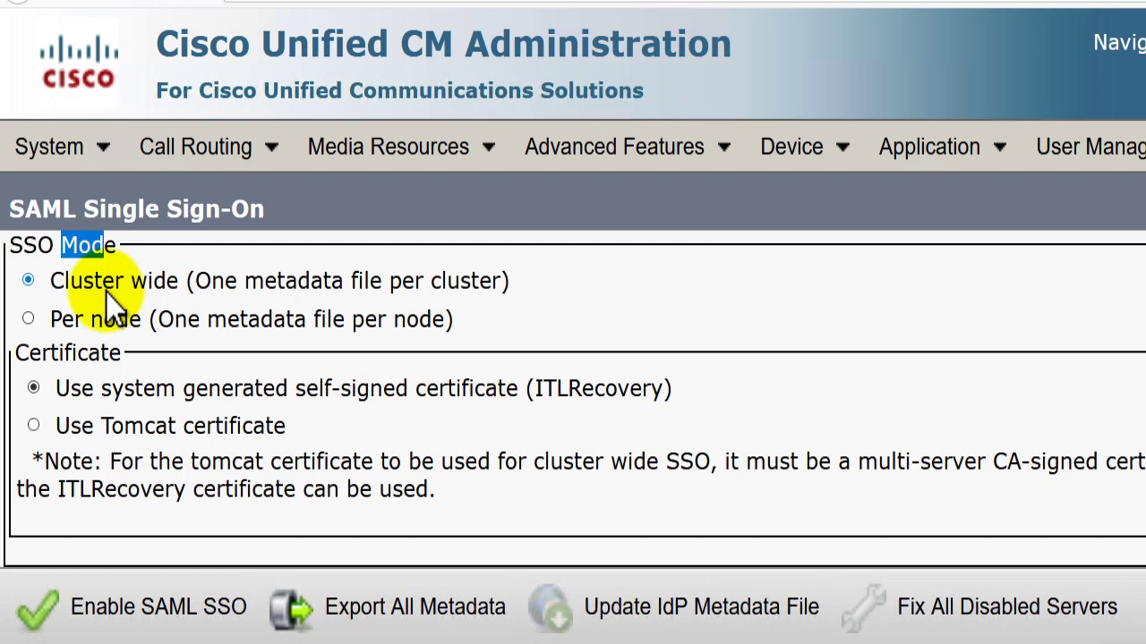
Switch SSO mode to Per node and save the exported SPMetadata.zip to disk.
{"action": "left_click", "coordinate": [29, 320]}
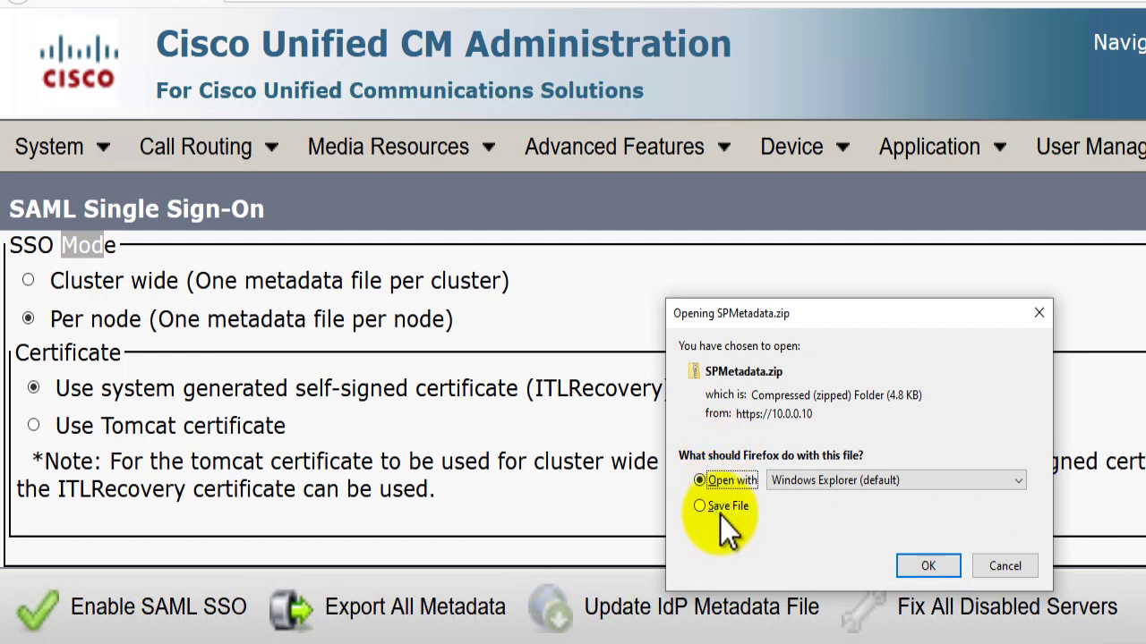
{"action": "left_click", "coordinate": [719, 509]}
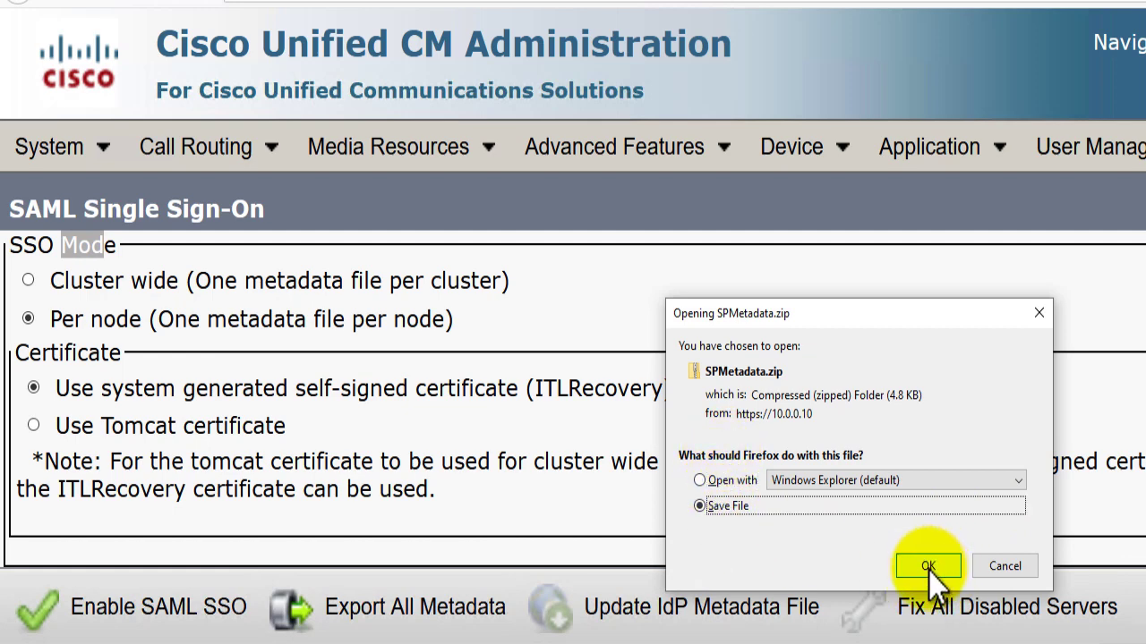
{"action": "left_click", "coordinate": [928, 568]}
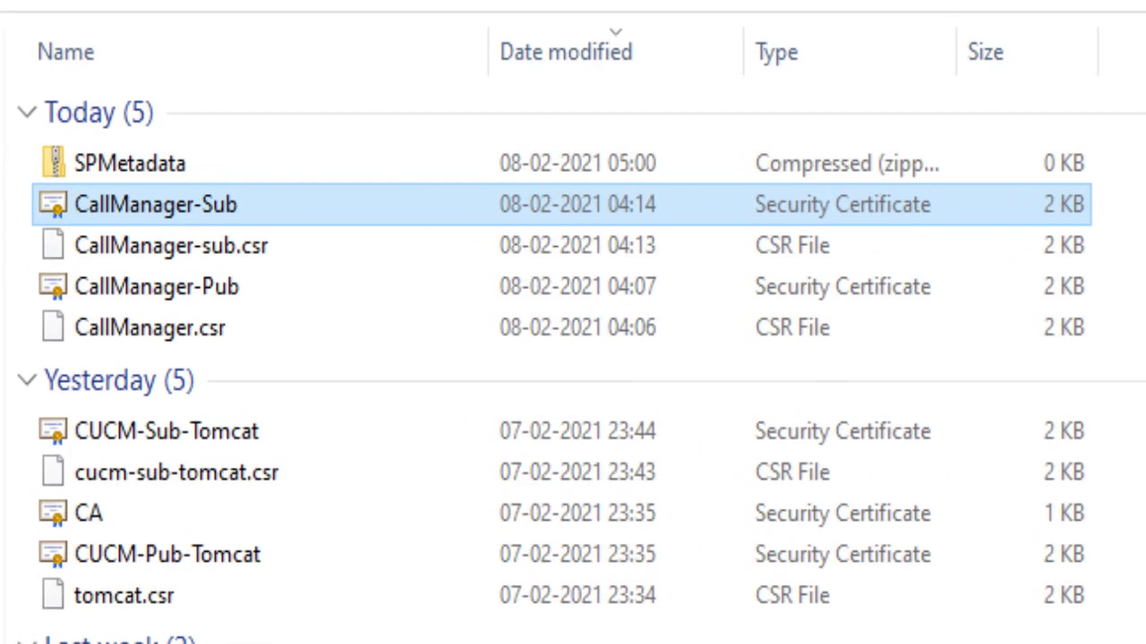
Open SPMetadata, widen the Name column, and review the hqcucmpub01, hqcucmsub01 and hqimppub01 XML files.
{"action": "double_click", "coordinate": [121, 162]}
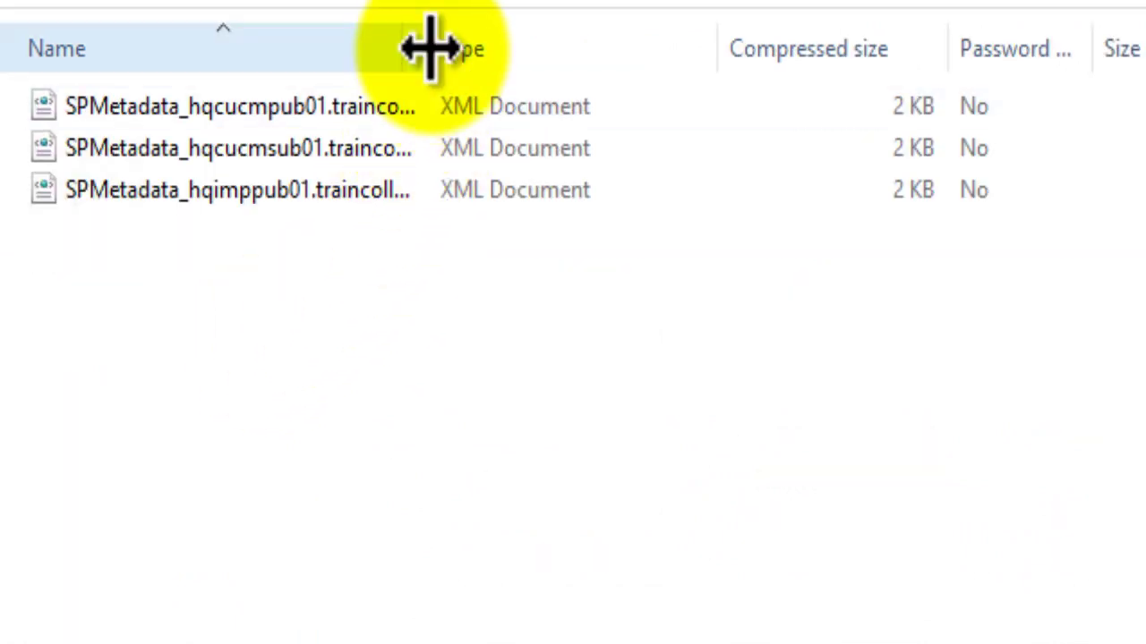
{"action": "double_click", "coordinate": [439, 50]}
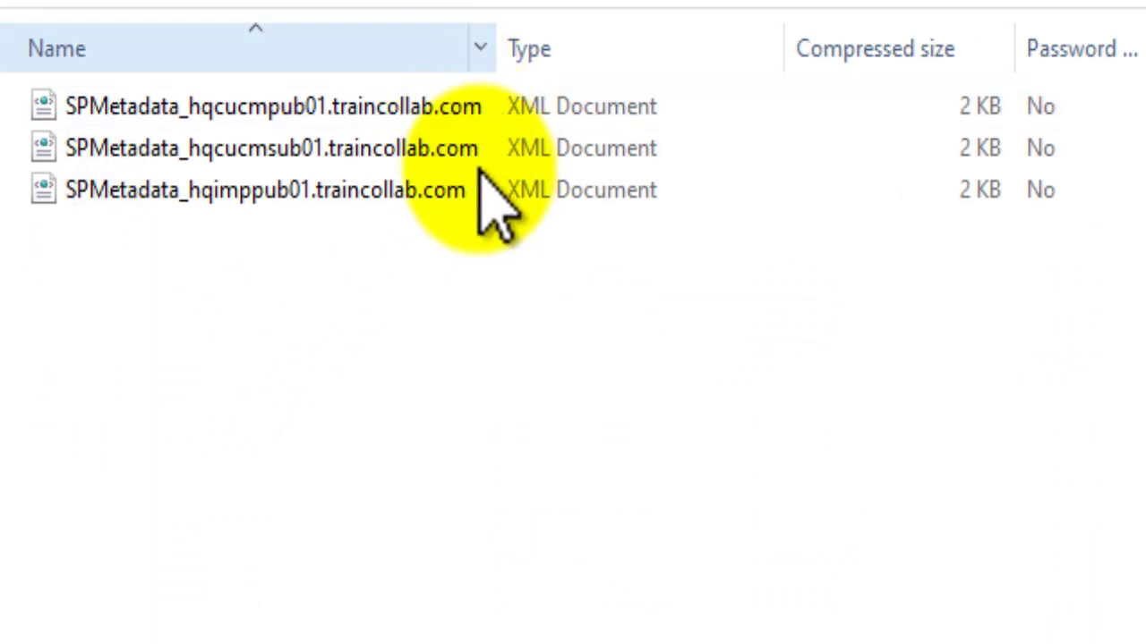
{"action": "left_click", "coordinate": [269, 105]}
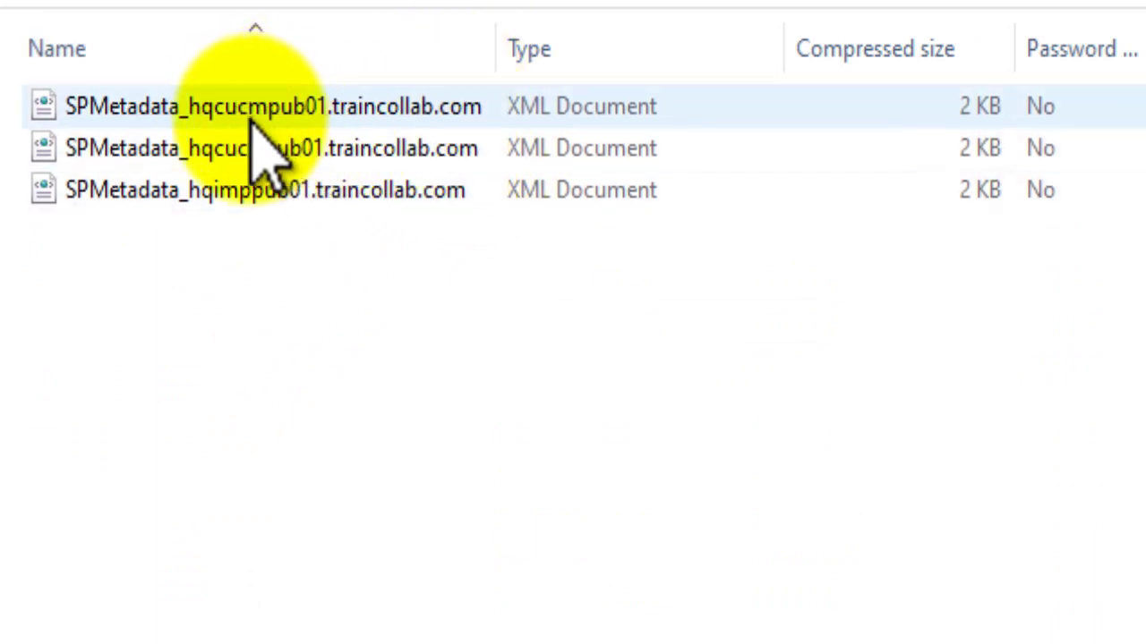
{"action": "left_click", "coordinate": [296, 151]}
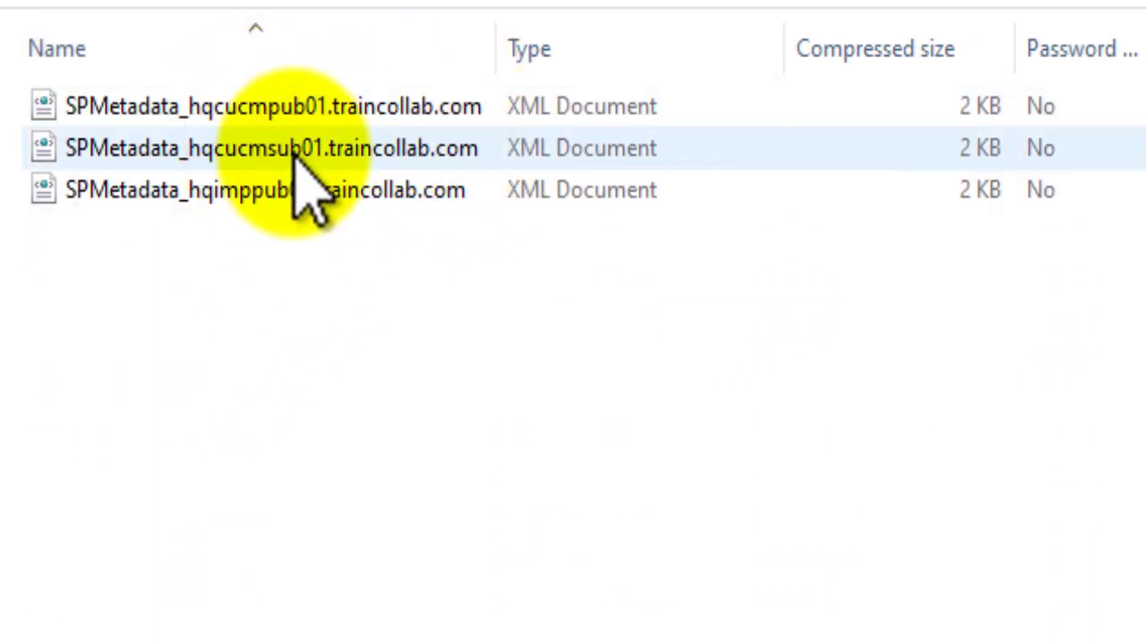
{"action": "left_click", "coordinate": [268, 332]}
{"action": "left_click", "coordinate": [250, 204]}
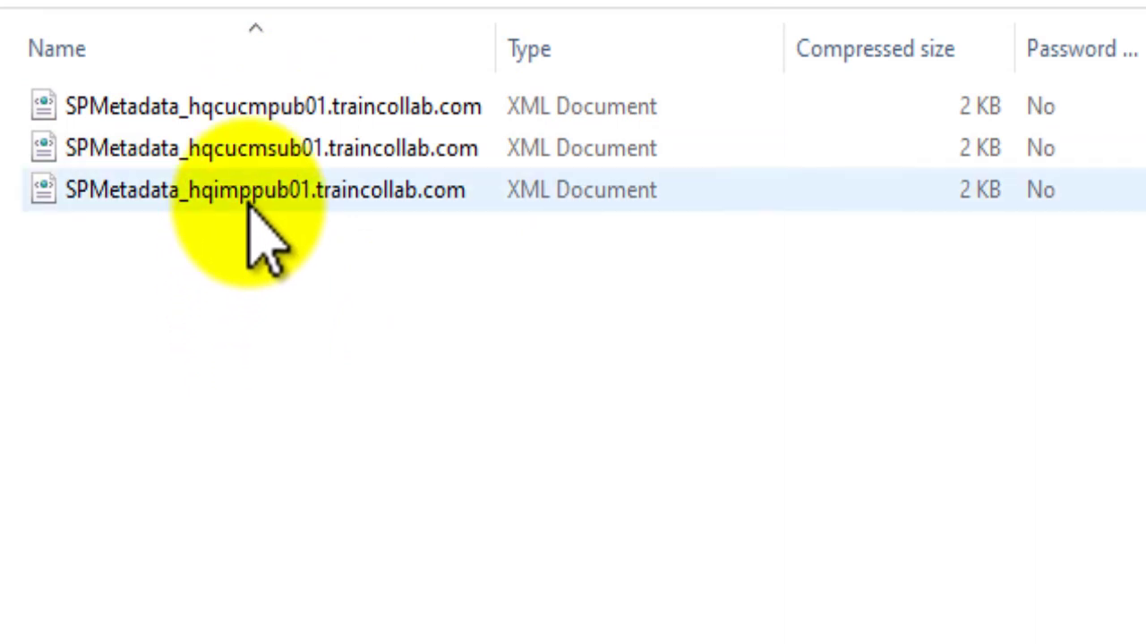
{"action": "left_click", "coordinate": [234, 108]}
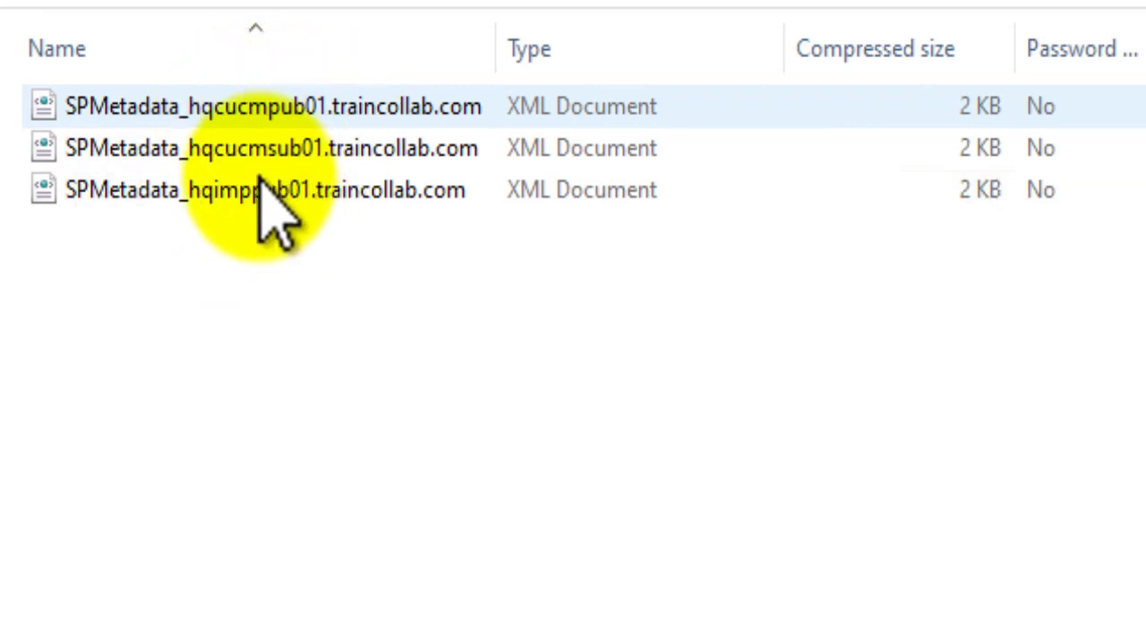
{"action": "left_click", "coordinate": [265, 186]}
{"action": "left_click", "coordinate": [325, 160]}
Select the SPMetadata_hqimppub01.traincollab.com metadata file.
{"action": "left_click", "coordinate": [388, 193]}
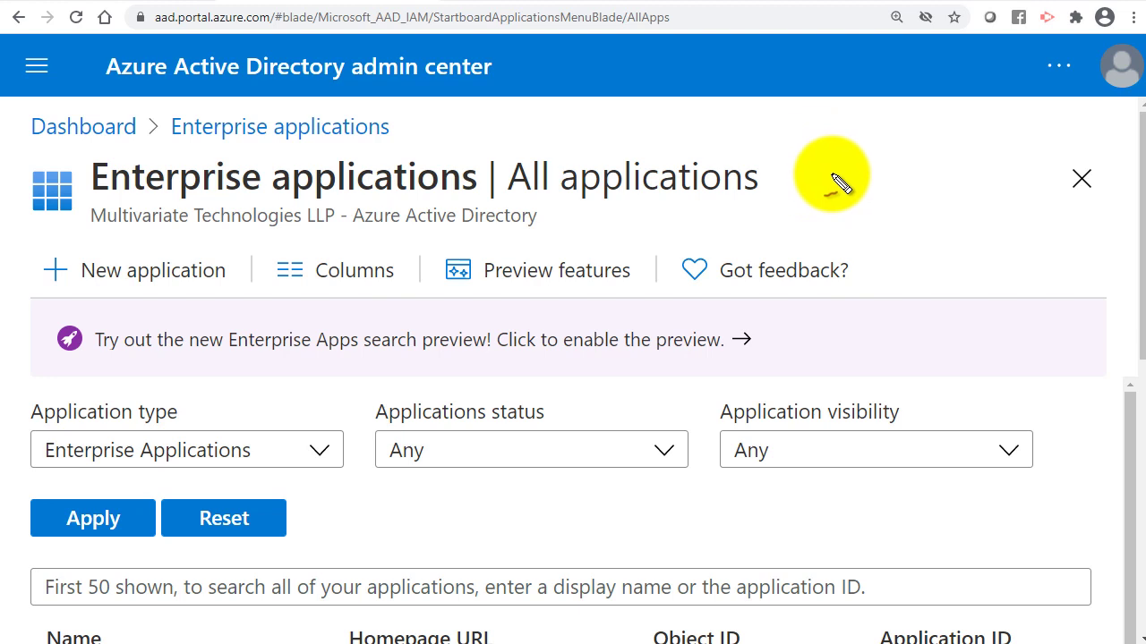
{"action": "left_click", "coordinate": [816, 166]}
{"action": "mouse_move", "coordinate": [843, 152]}
{"action": "left_mouse_down"}
{"action": "mouse_move", "coordinate": [848, 197]}
{"action": "mouse_move", "coordinate": [858, 171]}
{"action": "mouse_move", "coordinate": [904, 190]}
{"action": "mouse_move", "coordinate": [944, 148]}
{"action": "mouse_move", "coordinate": [944, 183]}
{"action": "mouse_move", "coordinate": [936, 179]}
{"action": "left_mouse_up"}
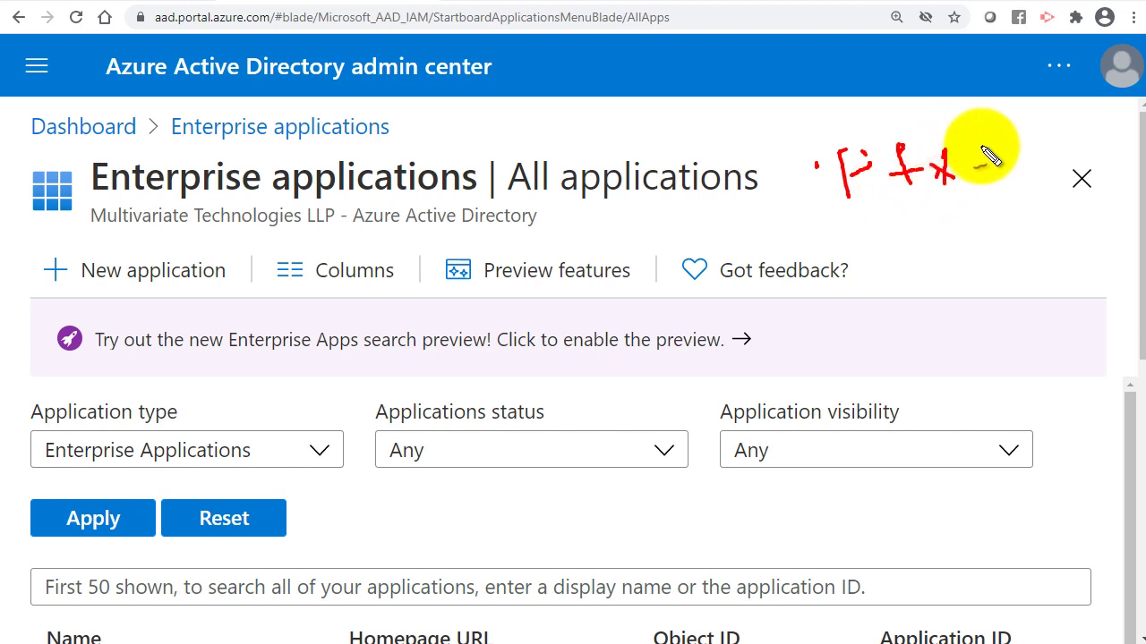
{"action": "mouse_move", "coordinate": [991, 132]}
{"action": "left_mouse_down"}
{"action": "mouse_move", "coordinate": [991, 177]}
{"action": "mouse_move", "coordinate": [1019, 154]}
{"action": "mouse_move", "coordinate": [1029, 177]}
{"action": "mouse_move", "coordinate": [1036, 141]}
{"action": "mouse_move", "coordinate": [1052, 170]}
{"action": "left_mouse_up"}
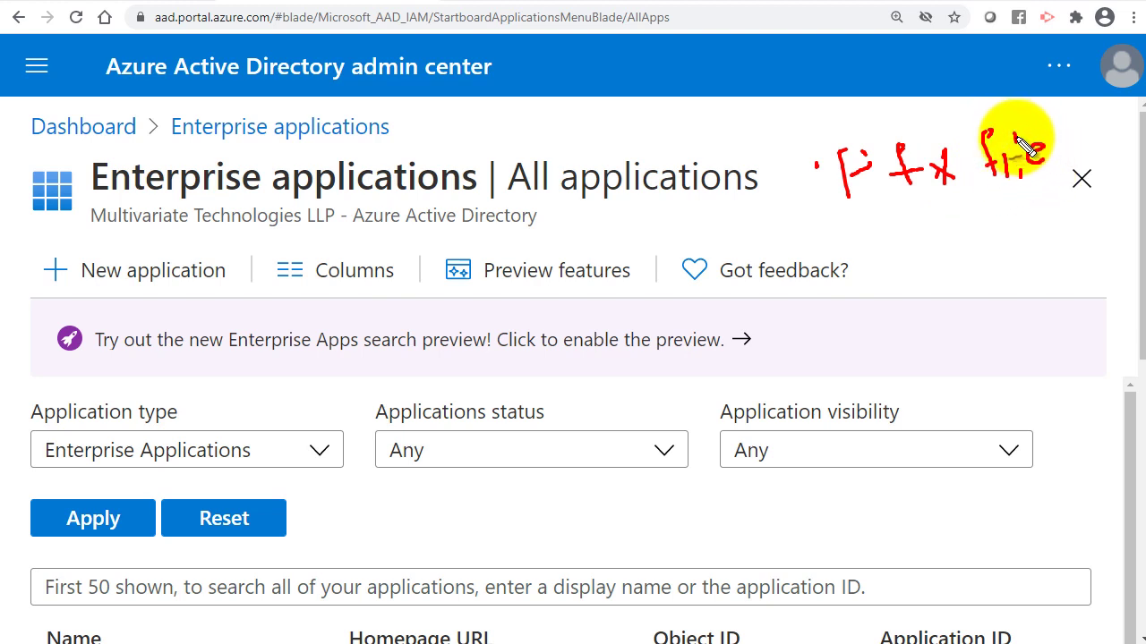
{"action": "left_click_drag", "start_coordinate": [1015, 130], "coordinate": [1018, 178]}
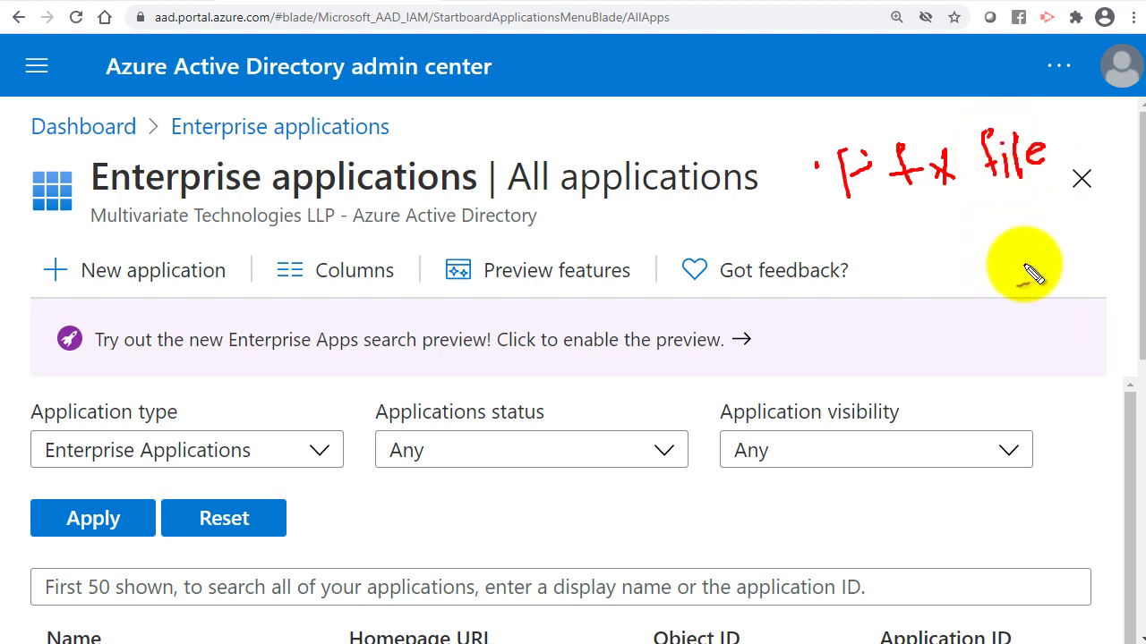
{"action": "left_click_drag", "start_coordinate": [844, 146], "coordinate": [856, 166]}
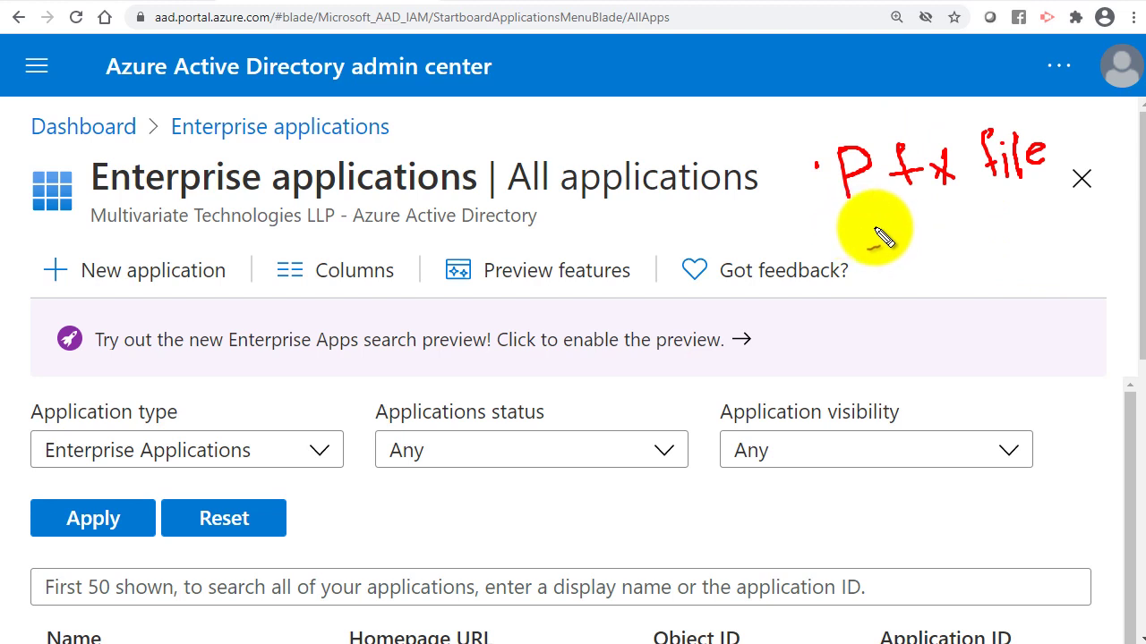
{"action": "mouse_move", "coordinate": [871, 221]}
{"action": "left_mouse_down"}
{"action": "mouse_move", "coordinate": [927, 240]}
{"action": "mouse_move", "coordinate": [954, 224]}
{"action": "mouse_move", "coordinate": [961, 233]}
{"action": "left_mouse_up"}
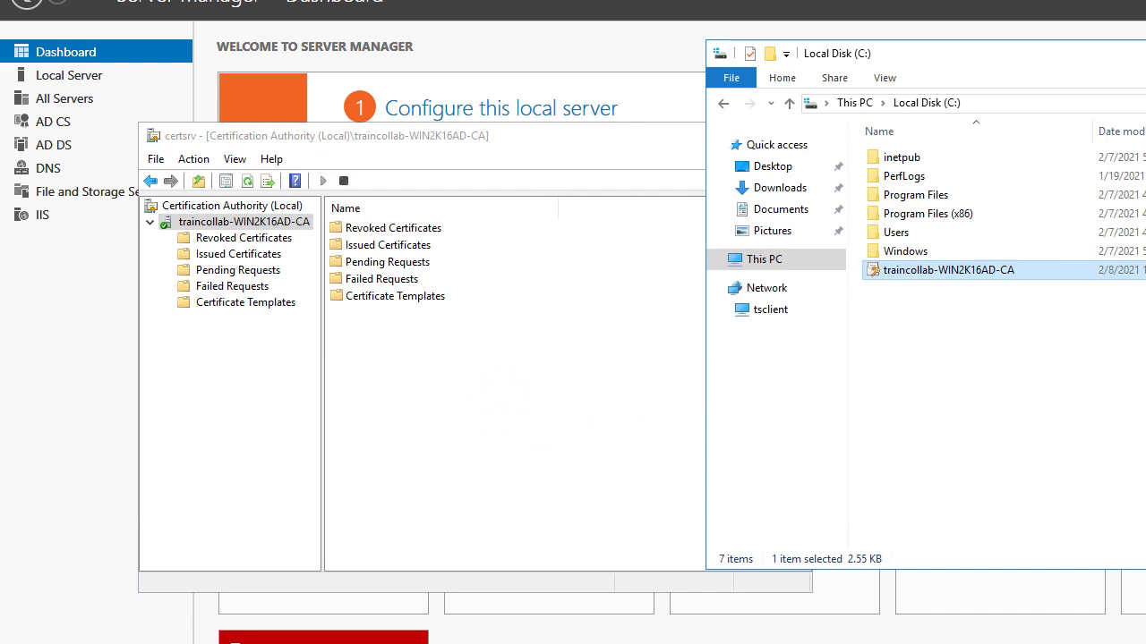
Close the Local Disk (C:) window to return to the traincollab-WIN2K16AD-CA console.
{"action": "key", "text": "alt+F4"}
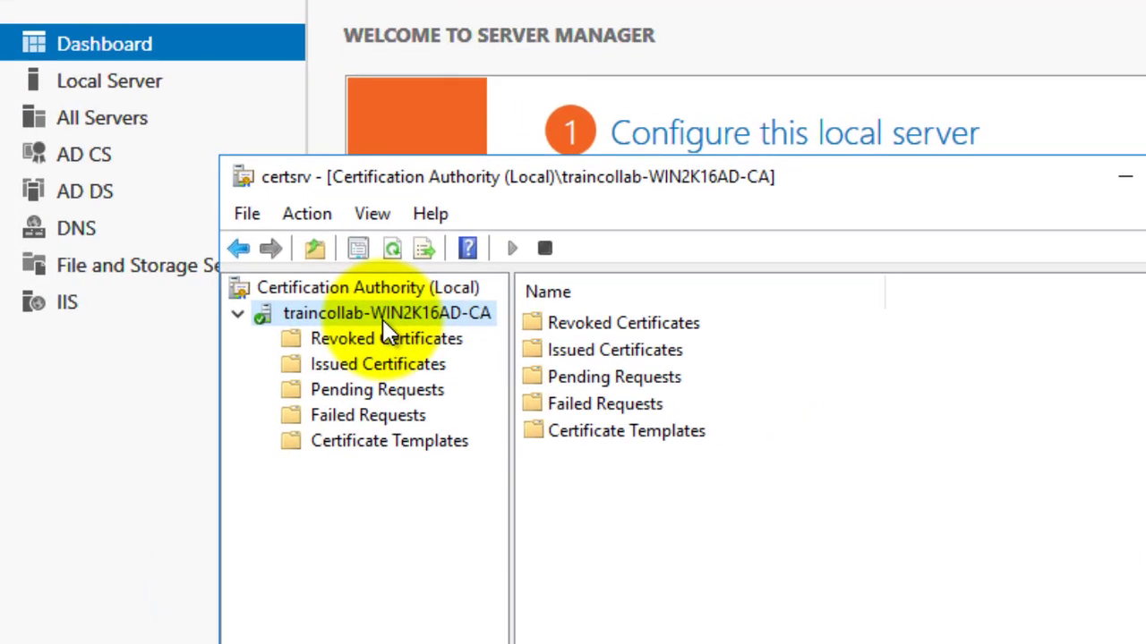
Start the Backup Wizard for traincollab-WIN2K16AD-CA, including the private key and CA certificate.
{"action": "right_click", "coordinate": [240, 225]}
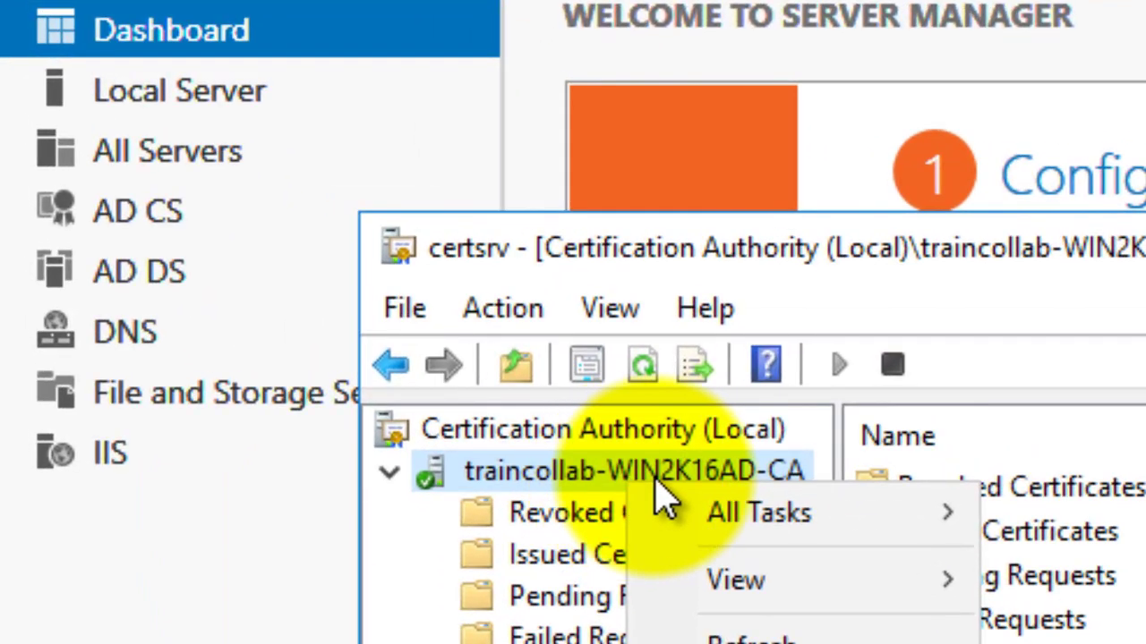
{"action": "mouse_move", "coordinate": [854, 528]}
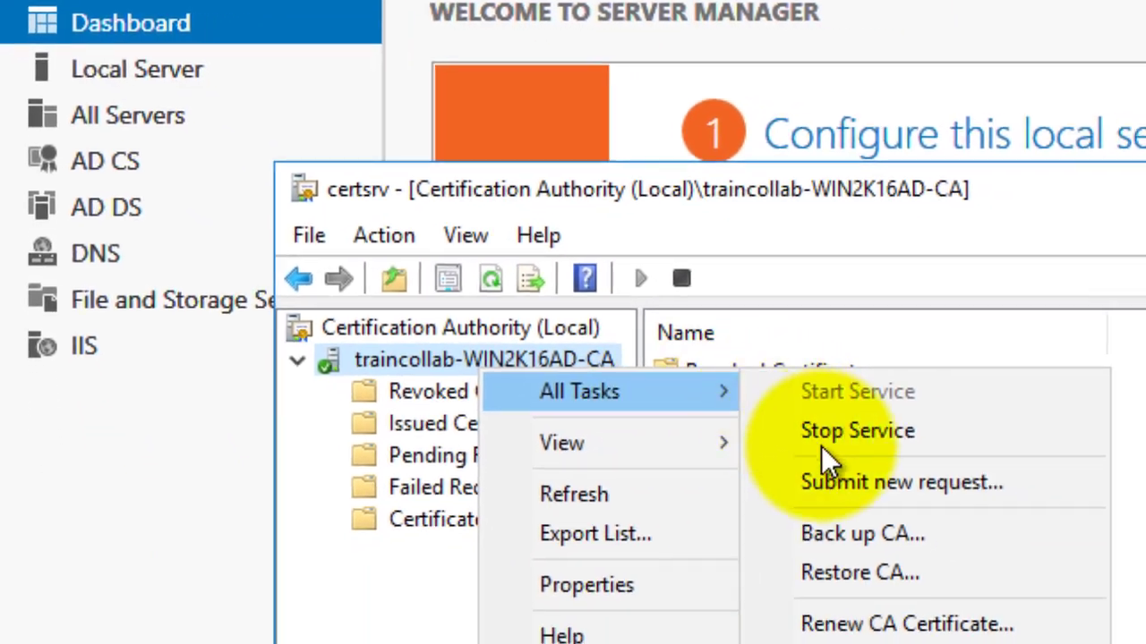
{"action": "left_click", "coordinate": [838, 534]}
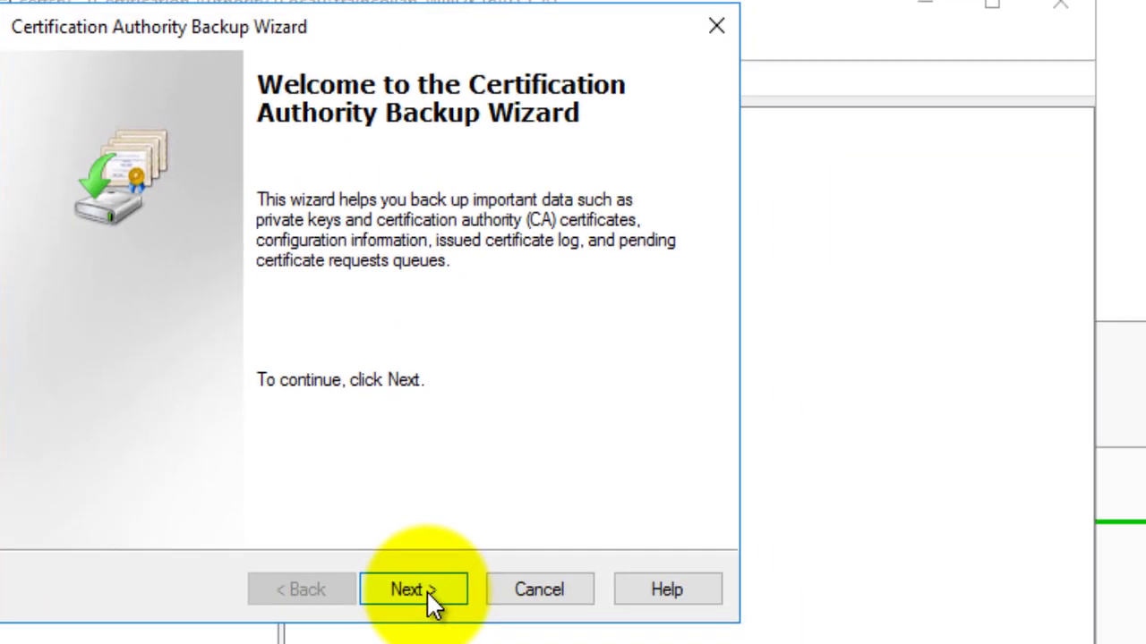
{"action": "left_click", "coordinate": [582, 640]}
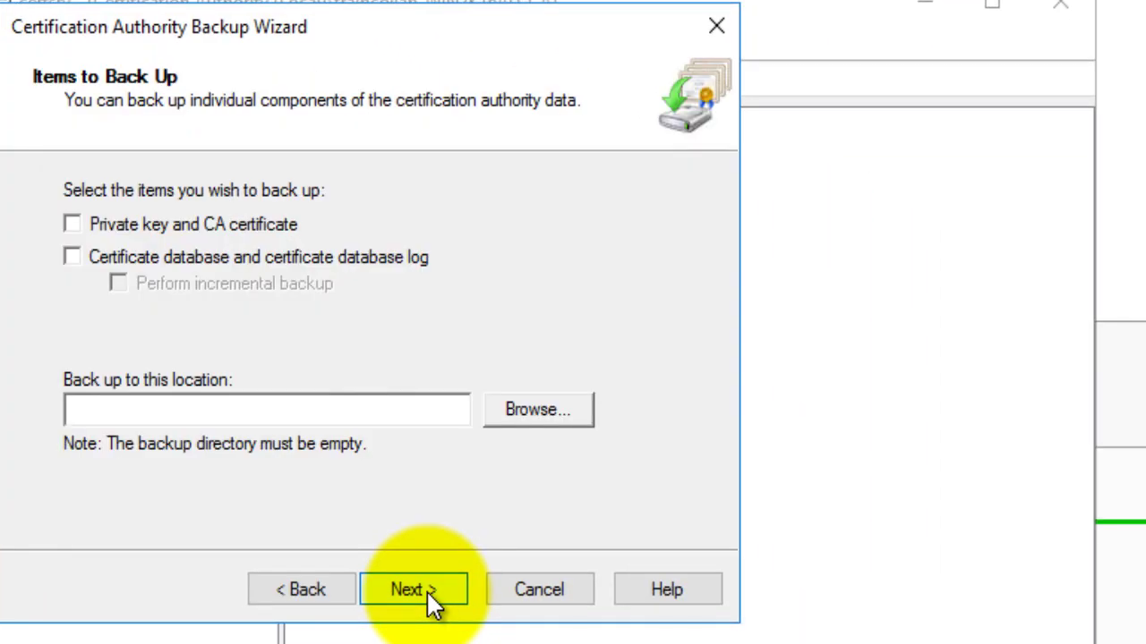
{"action": "left_click", "coordinate": [149, 225]}
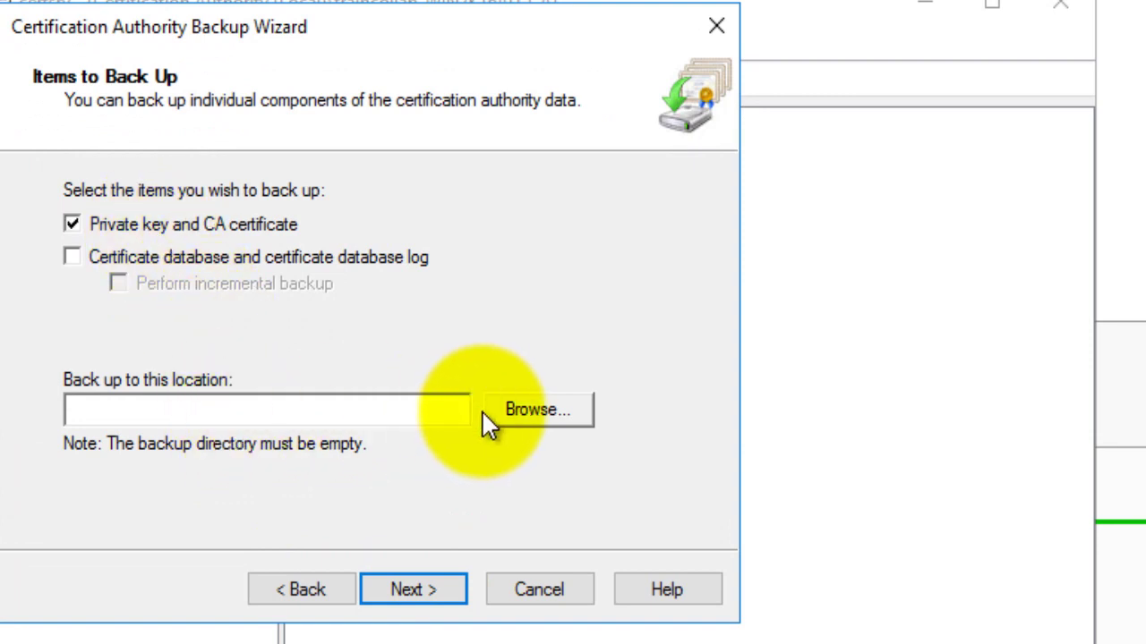
Dismiss the backup folder chooser without picking a folder and cancel the Backup Wizard.
{"action": "left_click", "coordinate": [528, 417]}
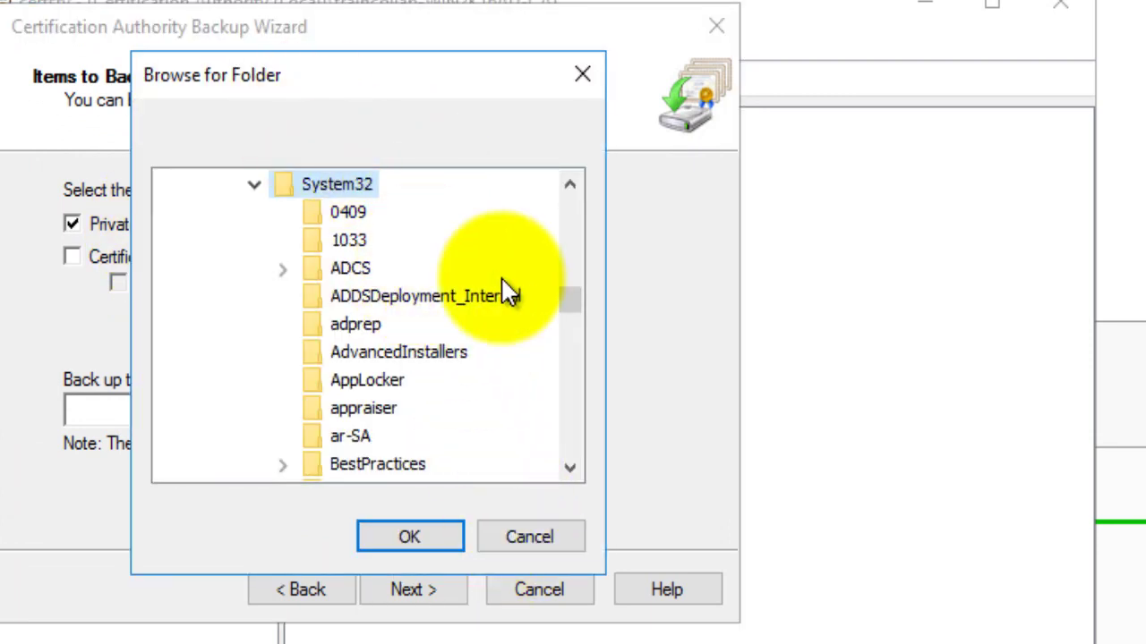
{"action": "scroll", "coordinate": [588, 224], "scroll_direction": "down", "scroll_amount": 10}
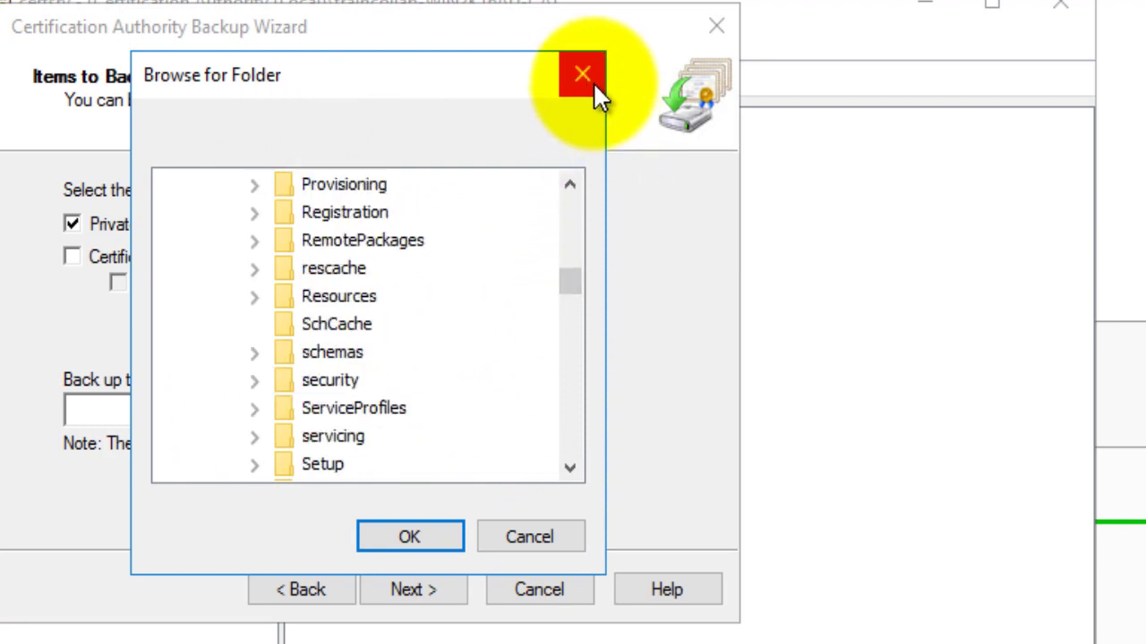
{"action": "left_click", "coordinate": [593, 82]}
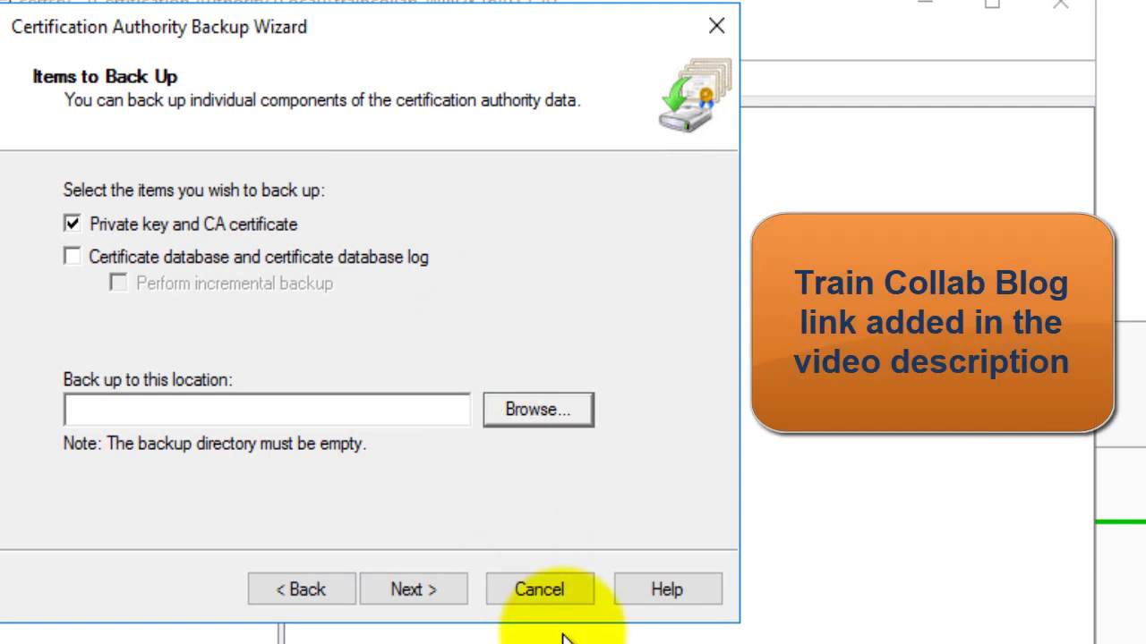
{"action": "left_click", "coordinate": [555, 598]}
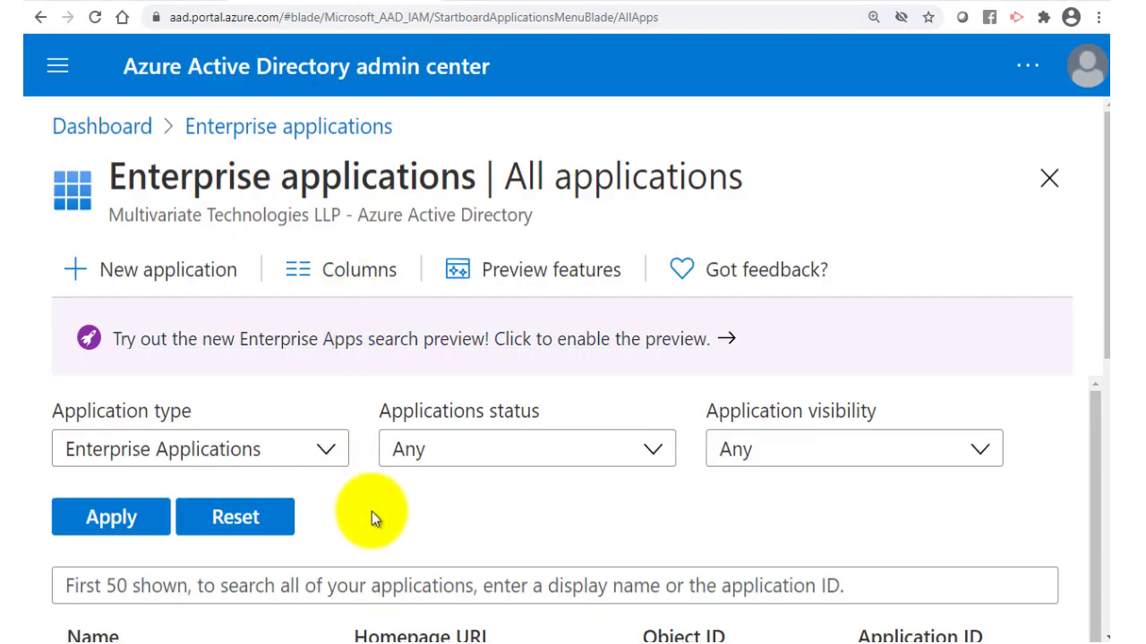
Go to the dashboard, then use the portal menu to reach Enterprise applications.
{"action": "left_click", "coordinate": [72, 128]}
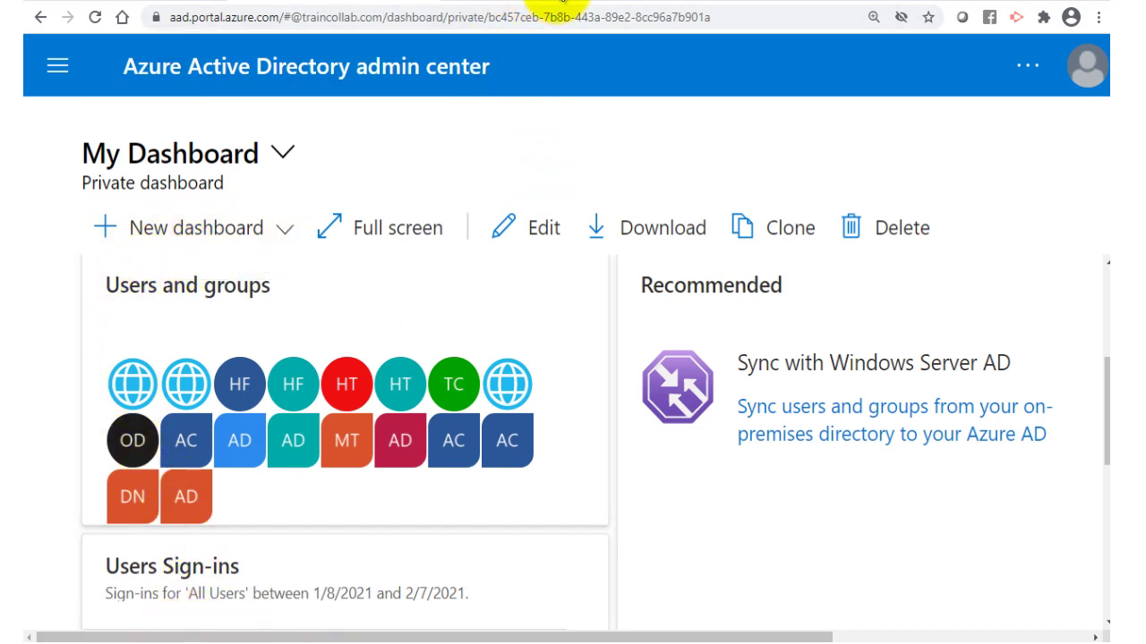
{"action": "left_click_drag", "start_coordinate": [562, 5], "coordinate": [619, 6]}
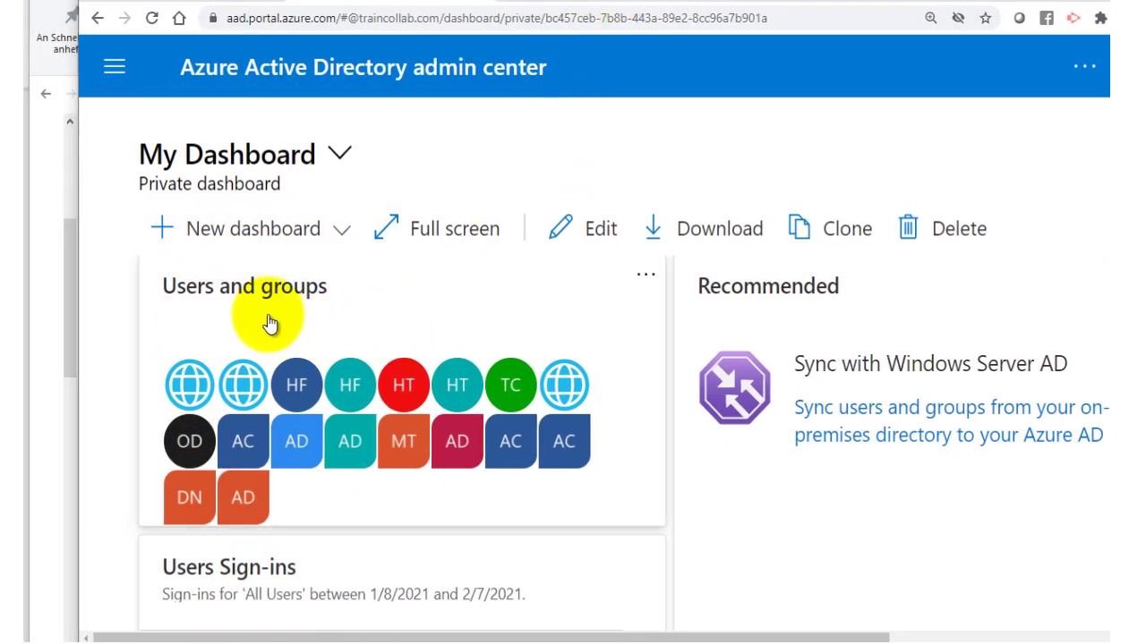
{"action": "left_click", "coordinate": [254, 240]}
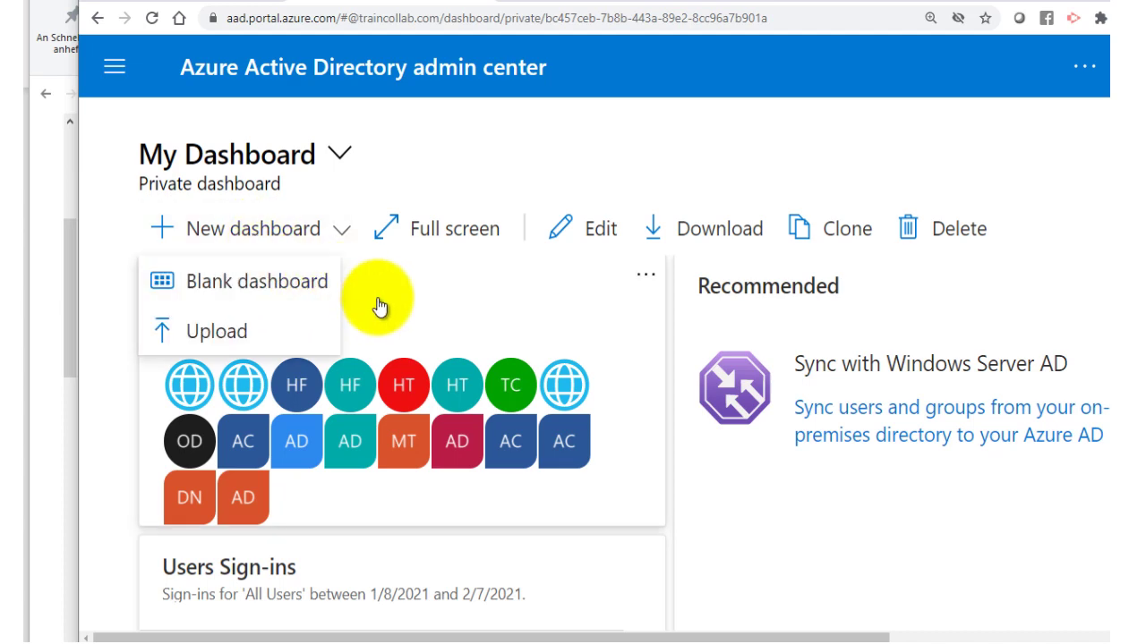
{"action": "scroll", "coordinate": [601, 450], "scroll_direction": "down", "scroll_amount": 5}
{"action": "scroll", "coordinate": [602, 450], "scroll_direction": "up", "scroll_amount": 5}
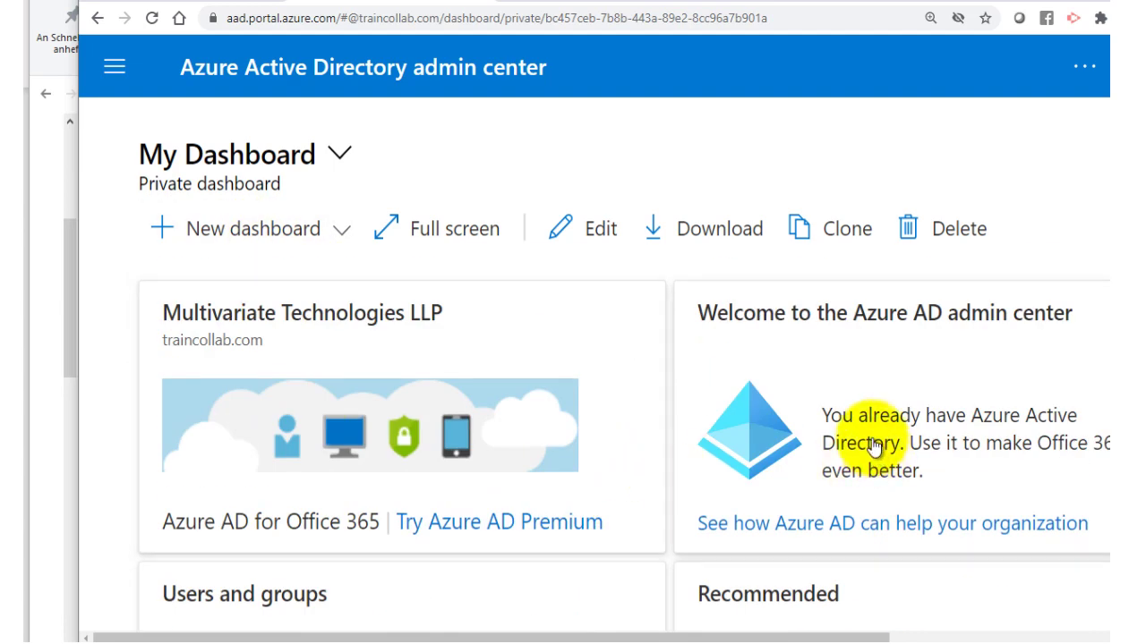
{"action": "left_click", "coordinate": [114, 66]}
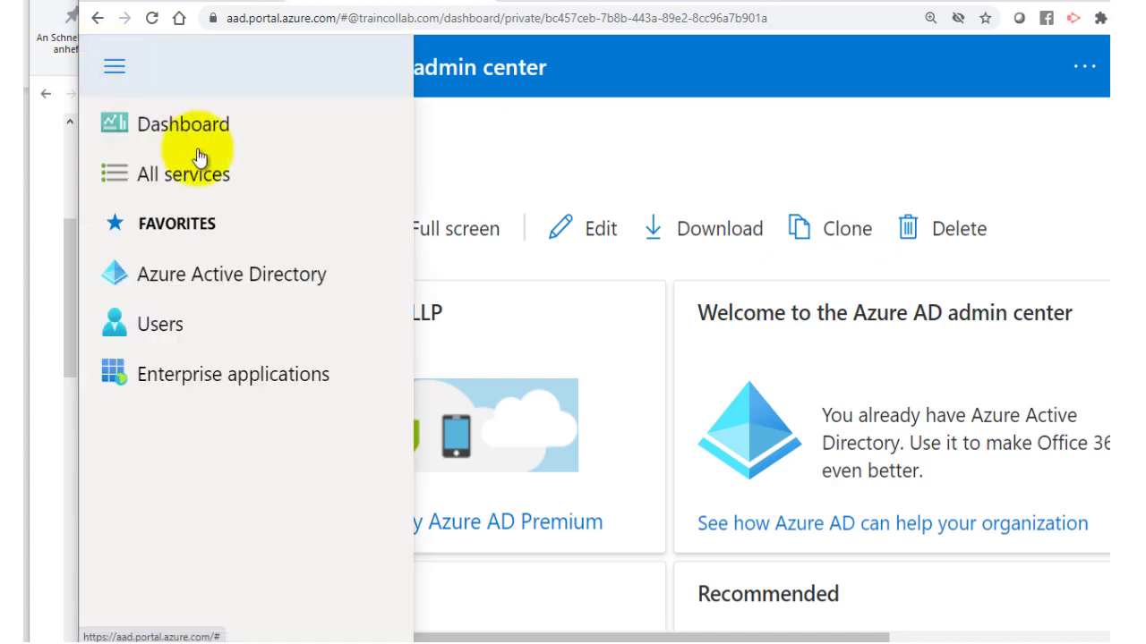
{"action": "left_click", "coordinate": [213, 383]}
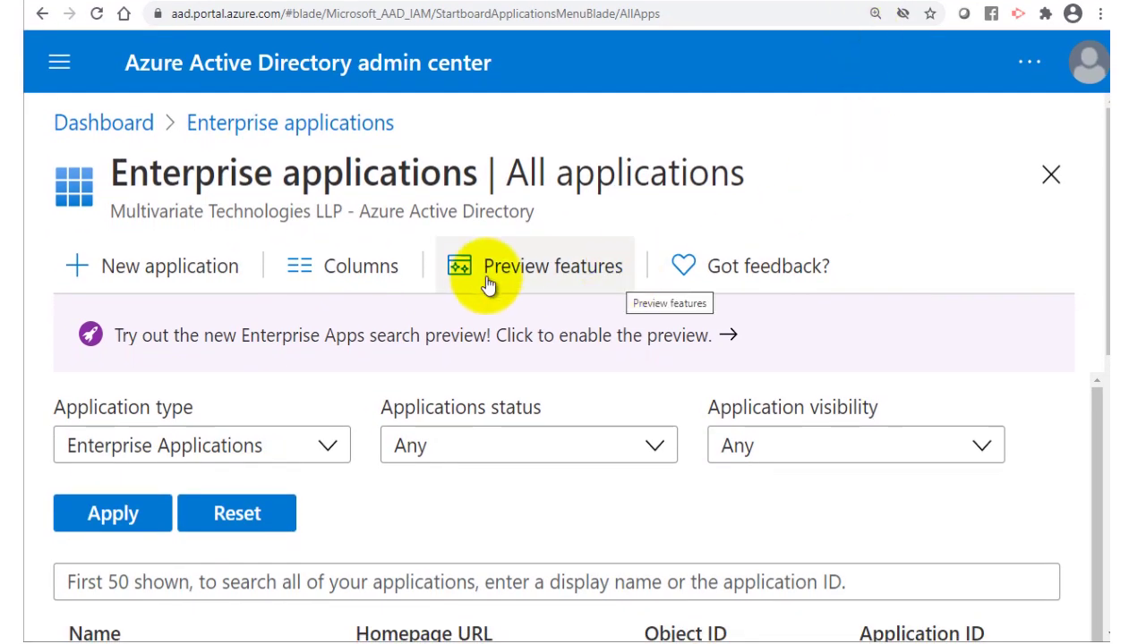
Choose New application, then Create your own application.
{"action": "left_click", "coordinate": [195, 276]}
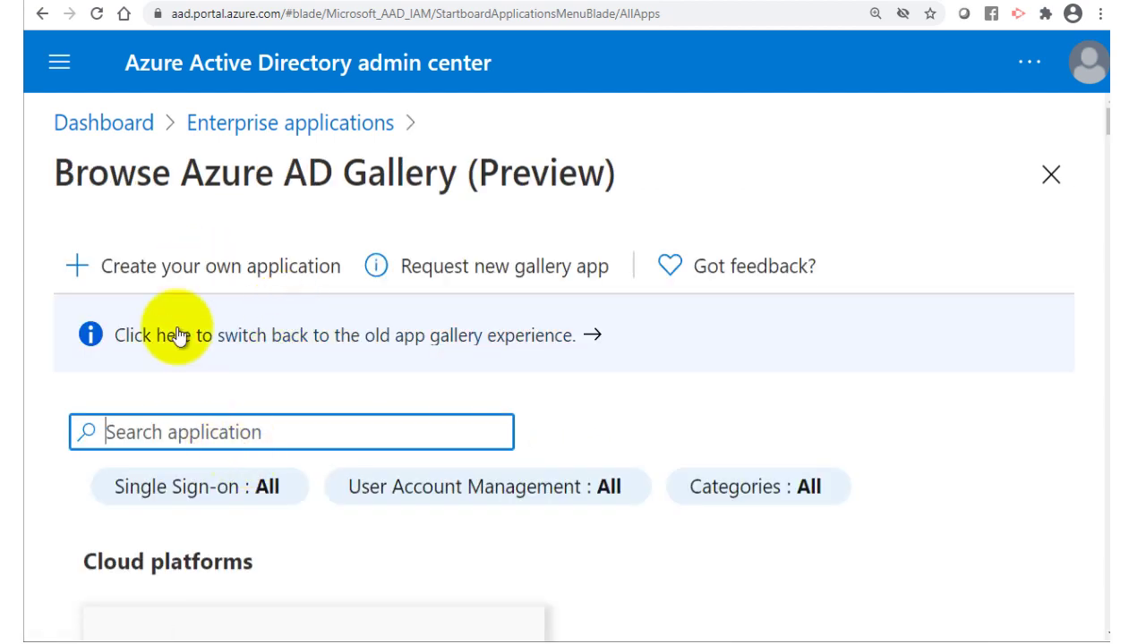
{"action": "left_click", "coordinate": [170, 275]}
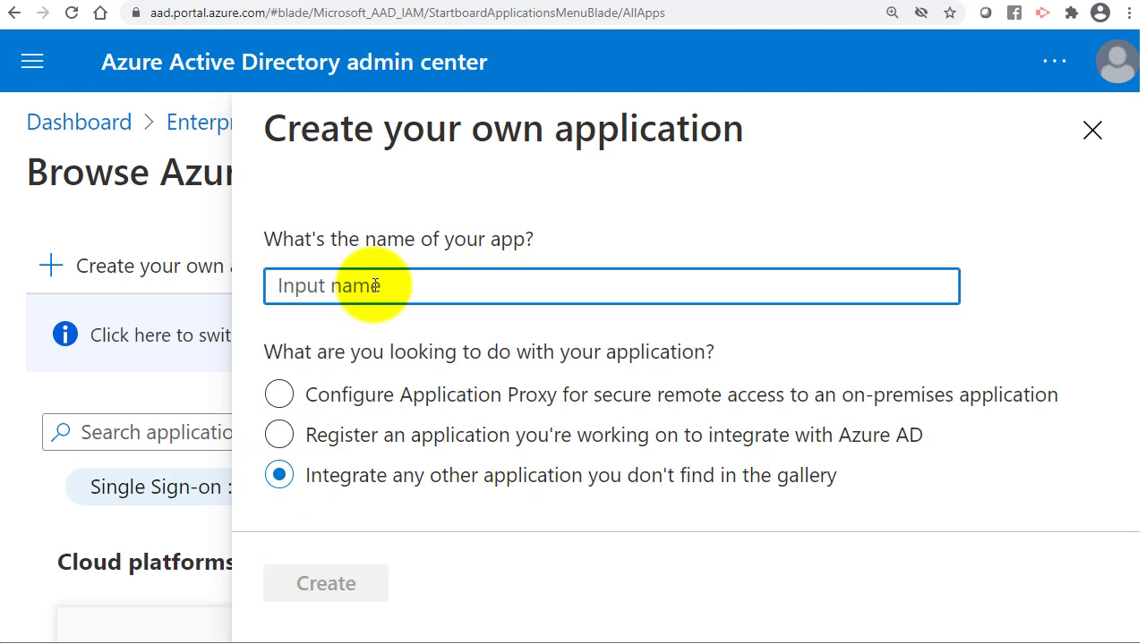
Name the non-gallery application hq-cucm-publisher and create it.
{"action": "type", "text": "hq-cuc"}
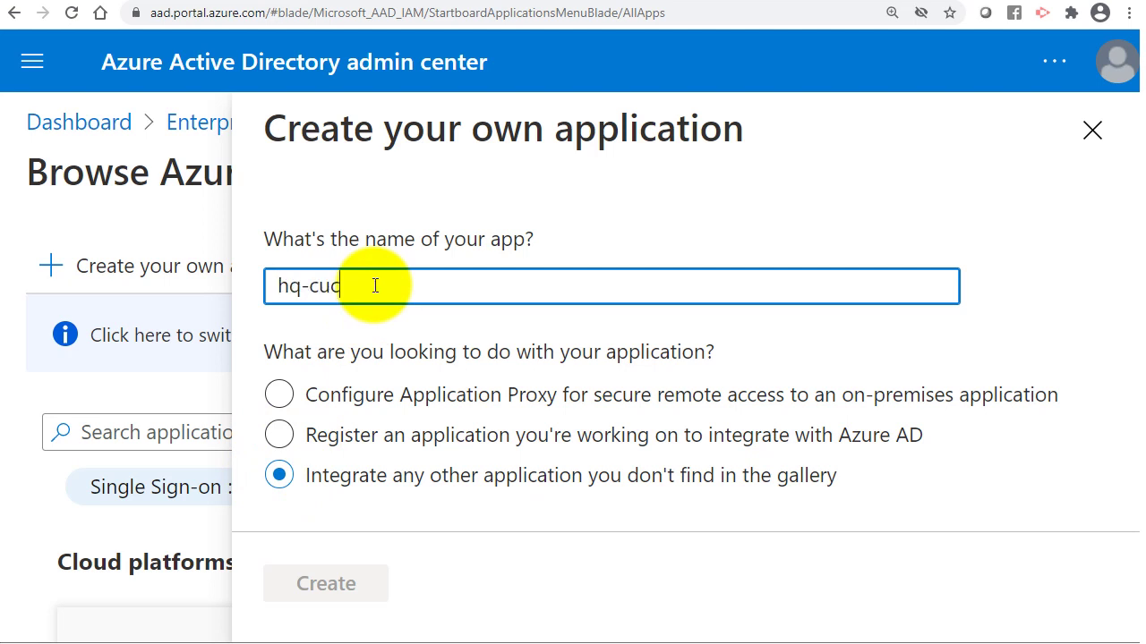
{"action": "type", "text": "m-p"}
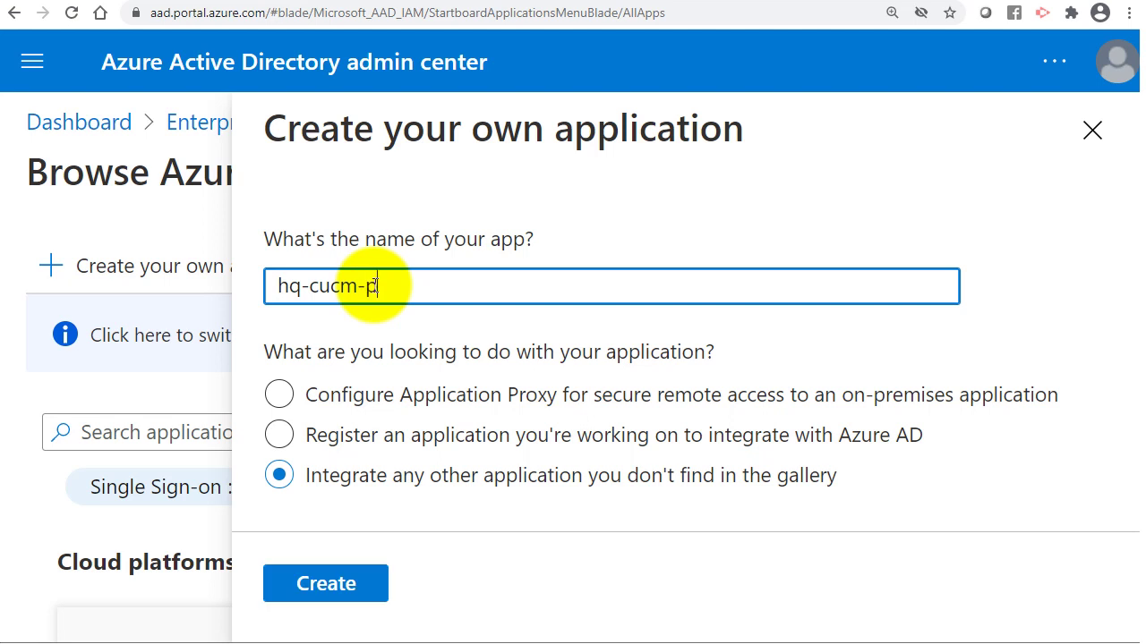
{"action": "type", "text": "ublisher"}
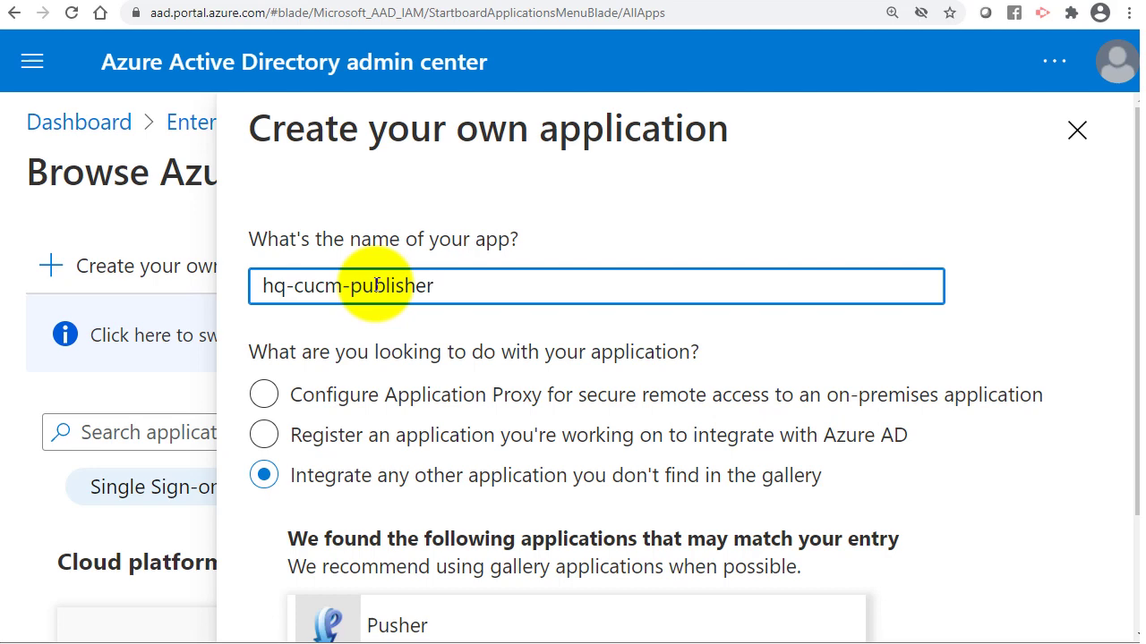
{"action": "scroll", "coordinate": [376, 285], "scroll_direction": "down", "scroll_amount": 2}
{"action": "scroll", "coordinate": [378, 296], "scroll_direction": "up", "scroll_amount": 2}
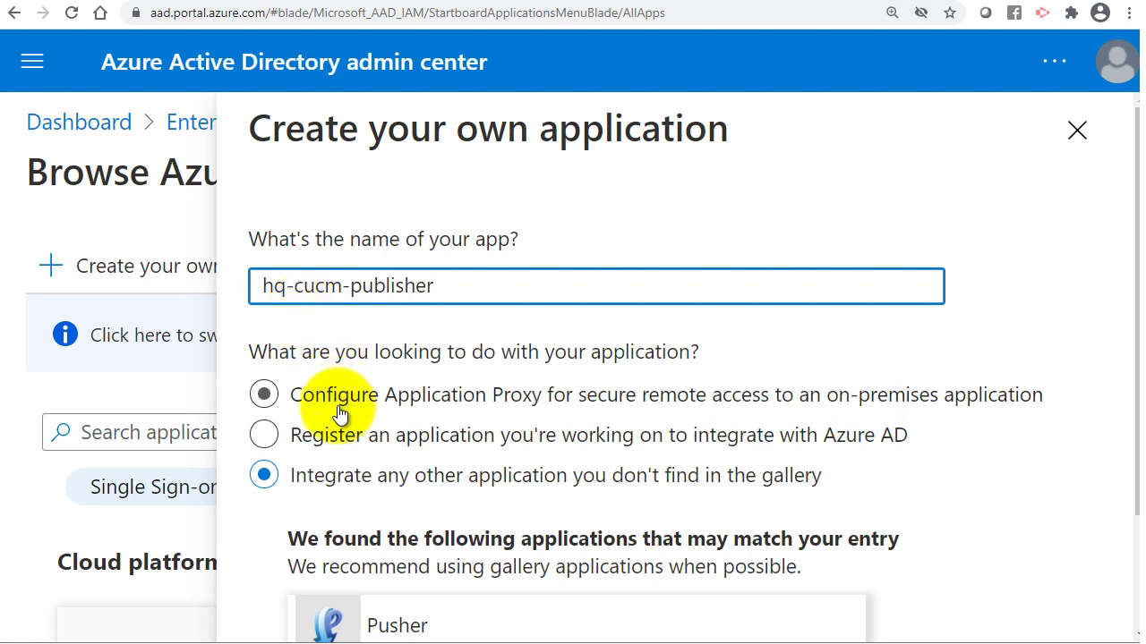
{"action": "scroll", "coordinate": [546, 519], "scroll_direction": "down", "scroll_amount": 2}
{"action": "scroll", "coordinate": [544, 513], "scroll_direction": "down", "scroll_amount": 1}
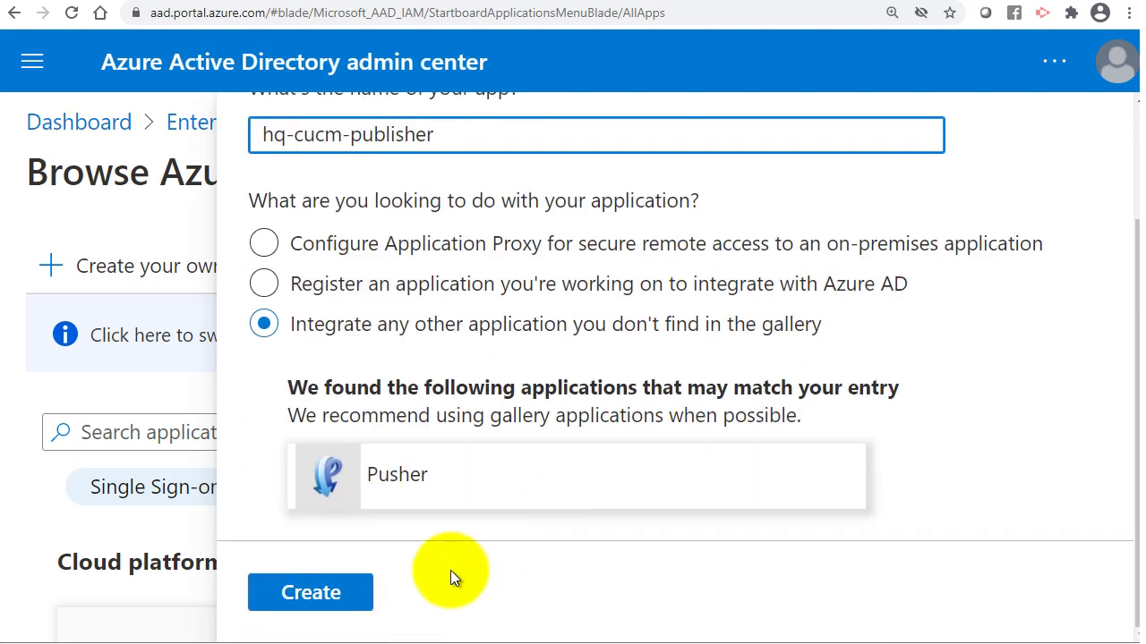
{"action": "left_click", "coordinate": [320, 595]}
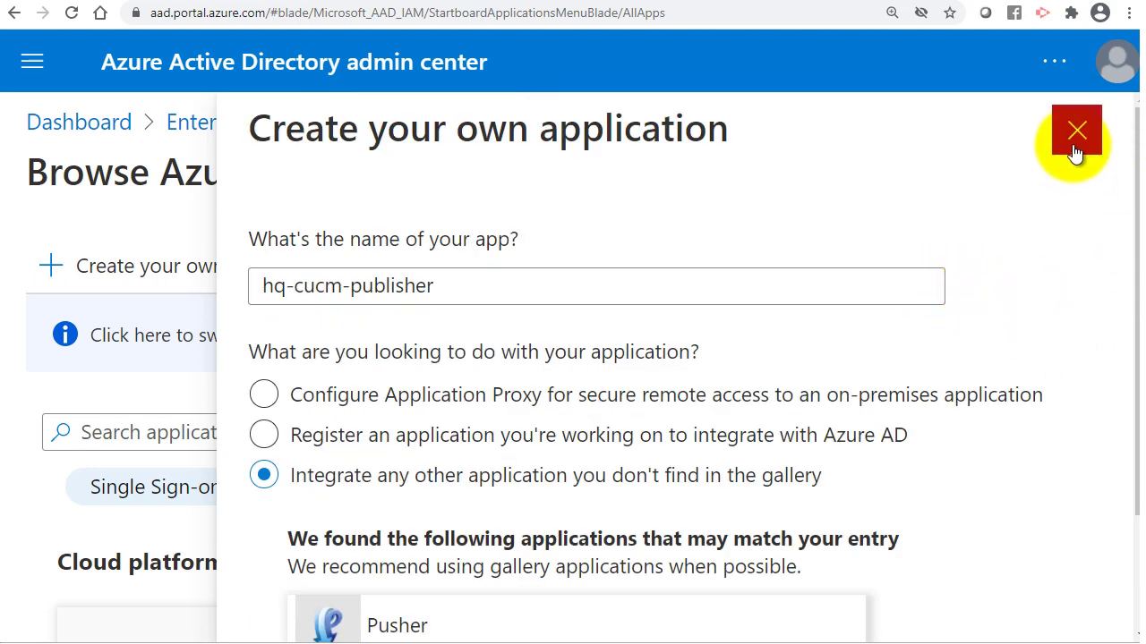
Close the creation panel and return to the Enterprise applications list.
{"action": "left_click", "coordinate": [1077, 131]}
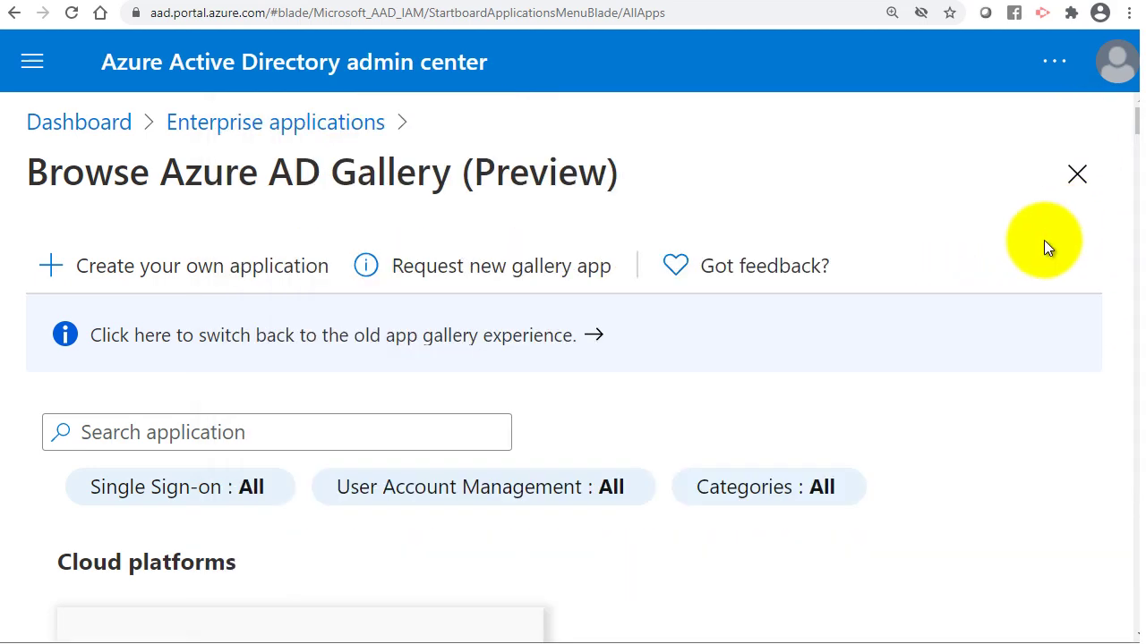
{"action": "scroll", "coordinate": [609, 460], "scroll_direction": "down", "scroll_amount": 8}
{"action": "scroll", "coordinate": [571, 488], "scroll_direction": "up", "scroll_amount": 5}
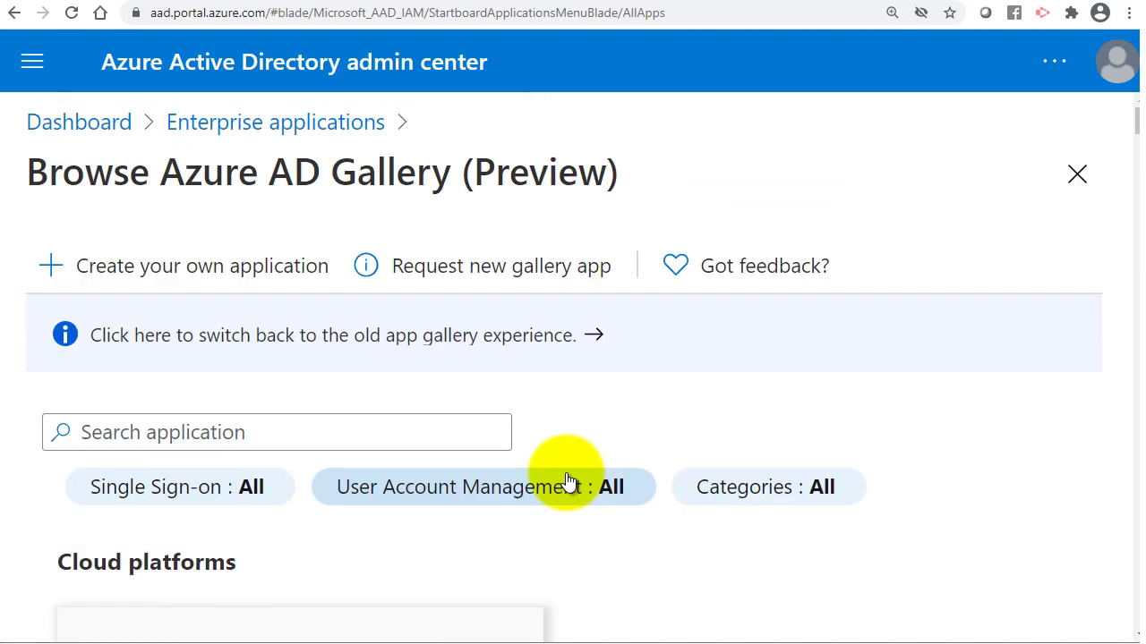
{"action": "left_click", "coordinate": [246, 129]}
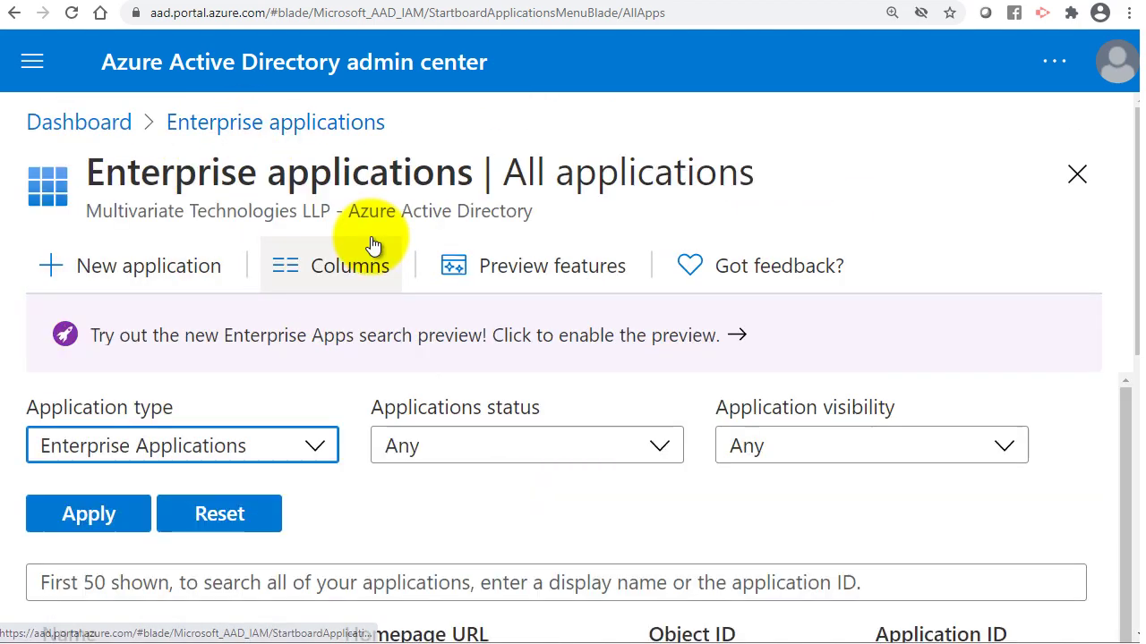
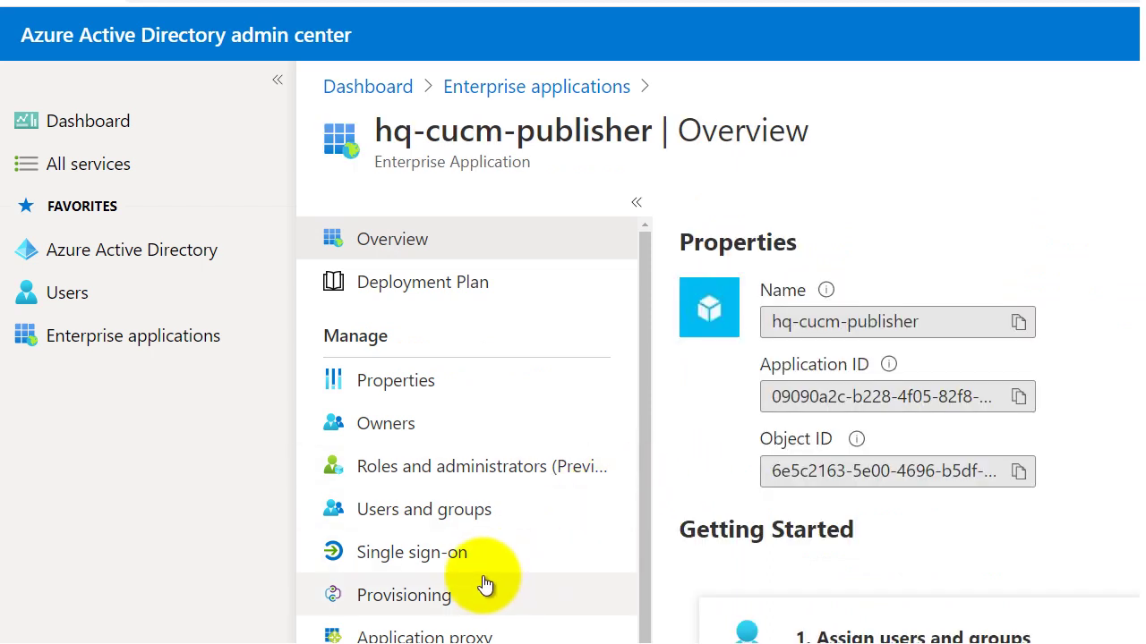
Select SAML as hq-cucm-publisher's single sign-on method and bring up the Upload metadata file dialog.
{"action": "left_click", "coordinate": [423, 559]}
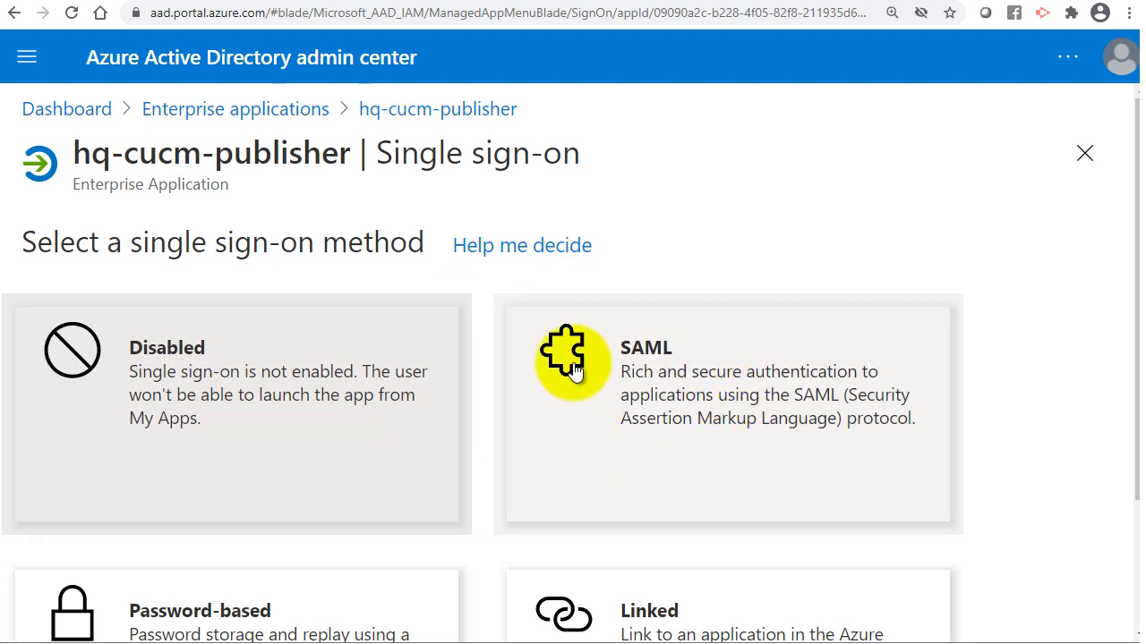
{"action": "left_click", "coordinate": [671, 399]}
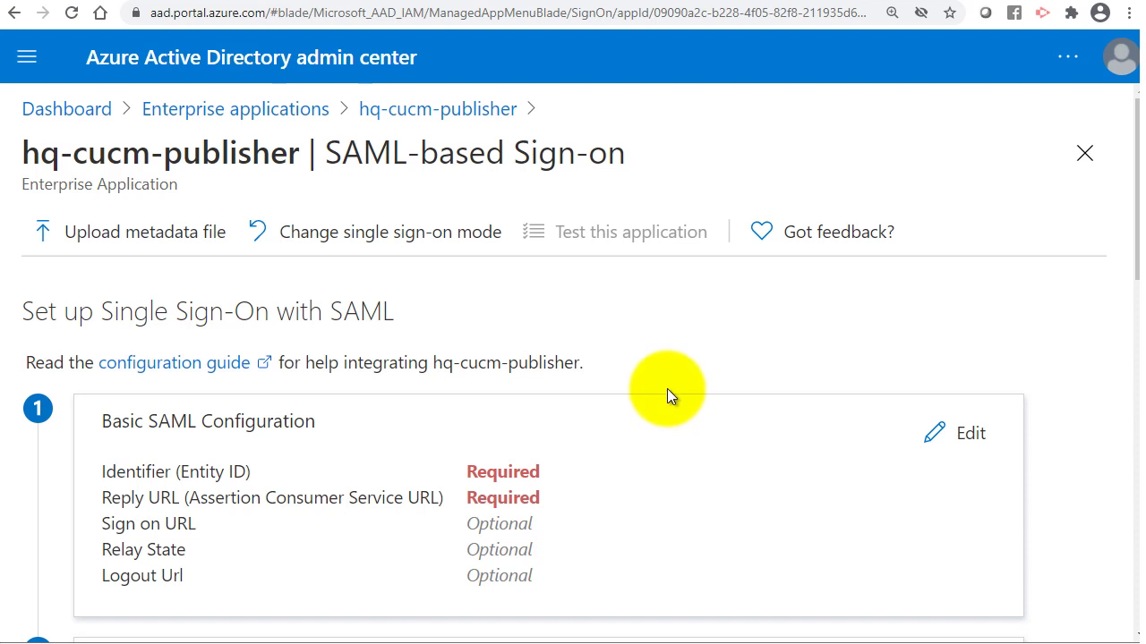
{"action": "left_click", "coordinate": [140, 236]}
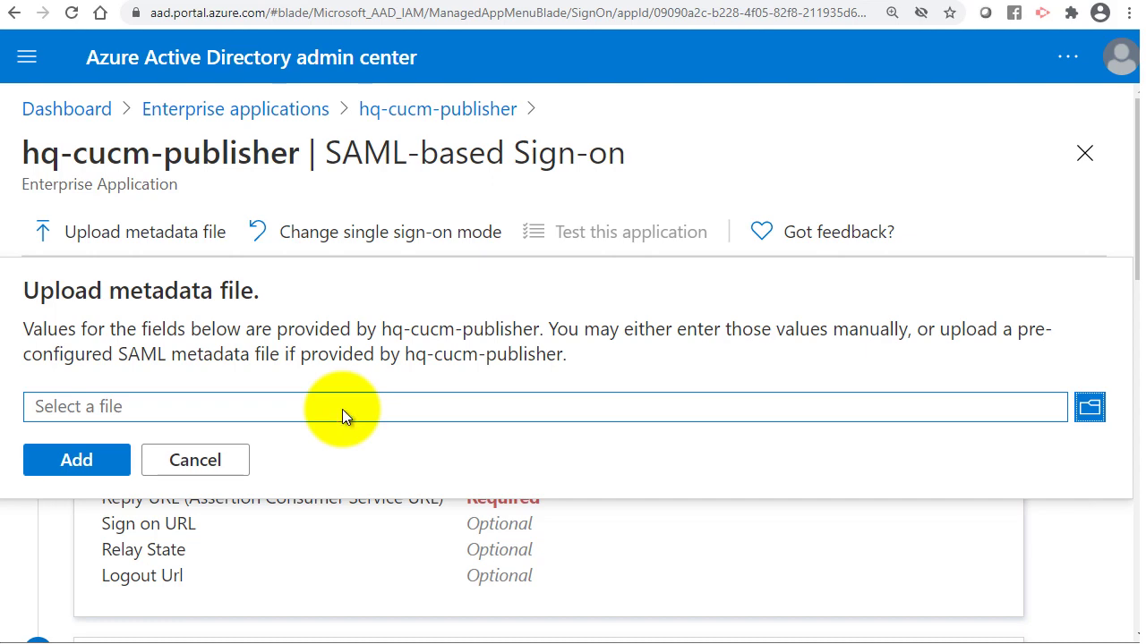
Upload SPMetadata_hqcucmpub01.traincollab.com.xml so the Identifier becomes hqcucmpub01.traincollab.com.
{"action": "left_click", "coordinate": [342, 409]}
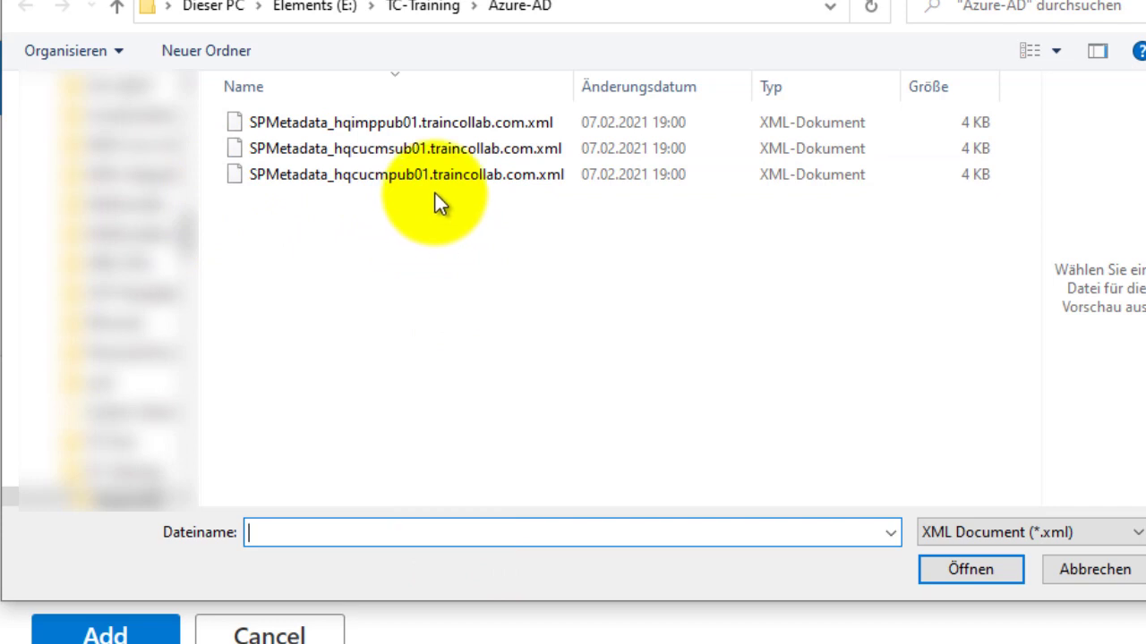
{"action": "left_click", "coordinate": [378, 182]}
{"action": "left_click", "coordinate": [949, 569]}
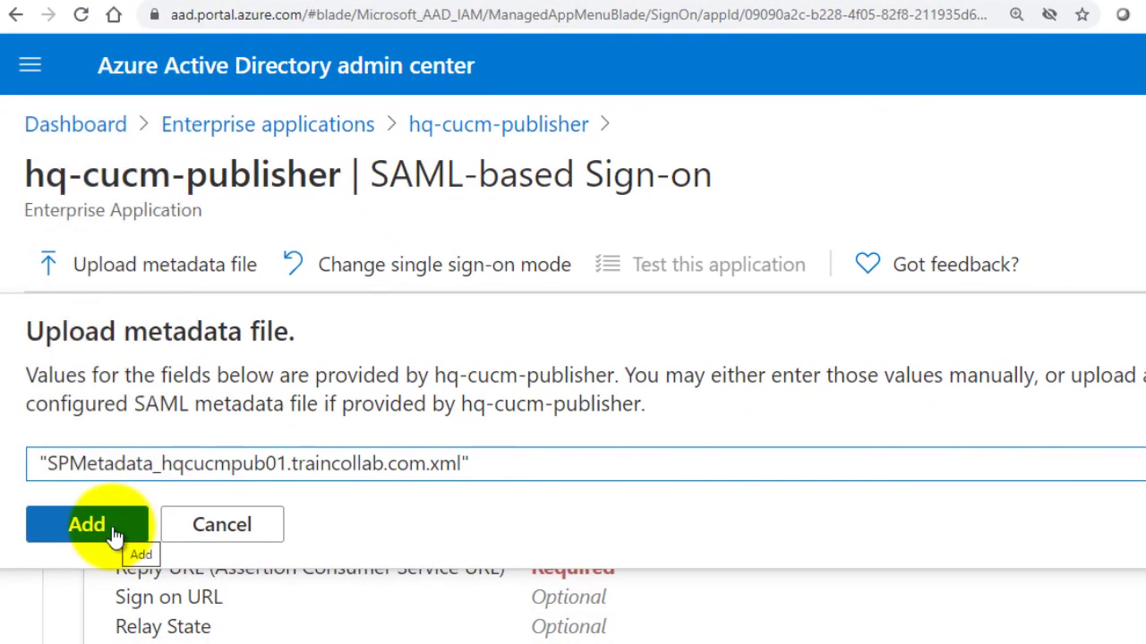
{"action": "left_click", "coordinate": [115, 534]}
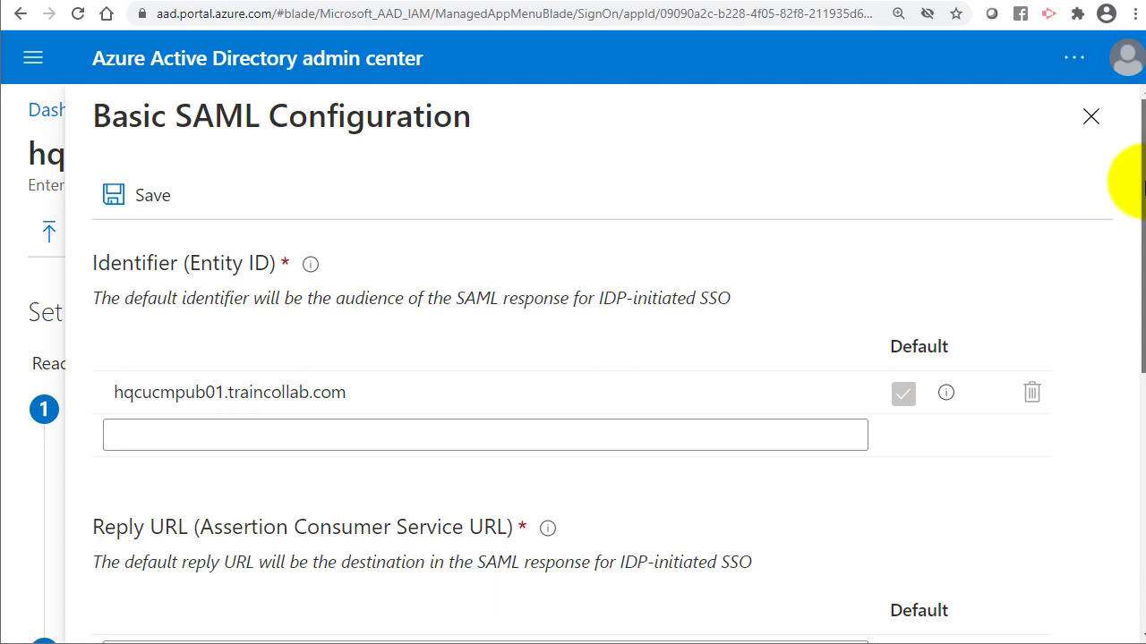
Check the Reply URL value imported from the metadata file.
{"action": "left_click_drag", "start_coordinate": [1143, 187], "coordinate": [1143, 290]}
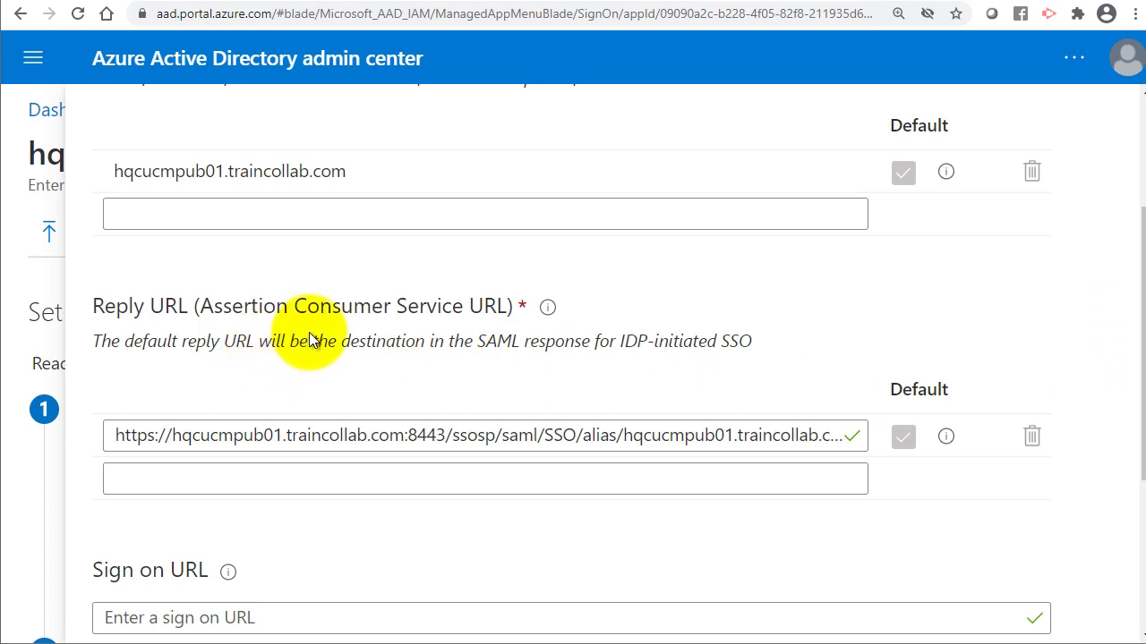
{"action": "left_click", "coordinate": [219, 435]}
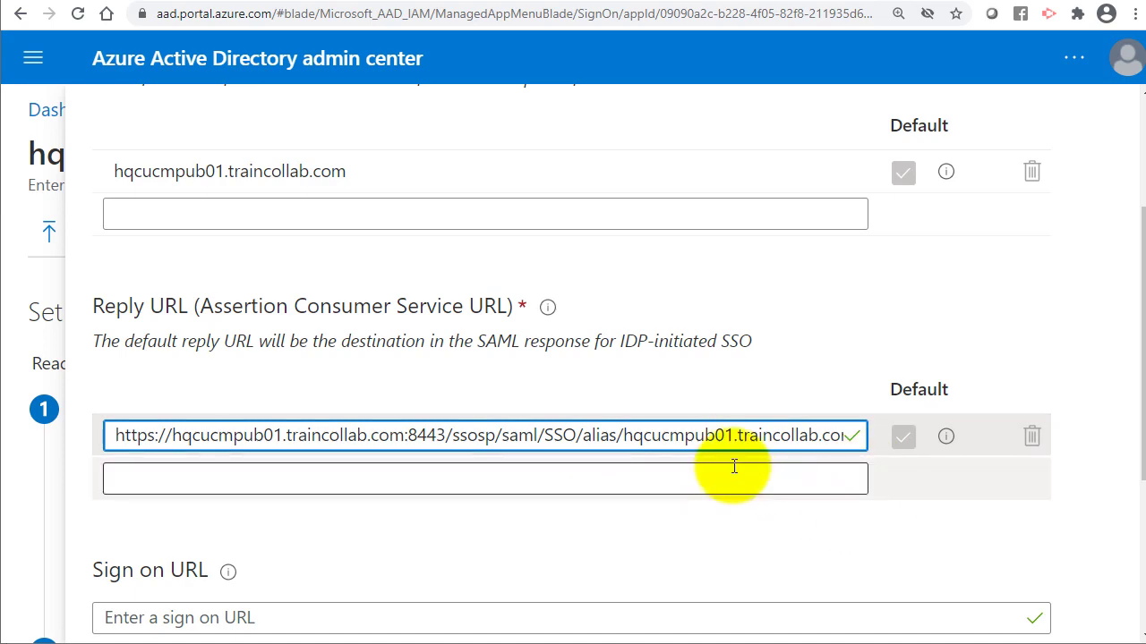
{"action": "scroll", "coordinate": [732, 468], "scroll_direction": "up", "scroll_amount": 2}
{"action": "scroll", "coordinate": [734, 465], "scroll_direction": "up", "scroll_amount": 1}
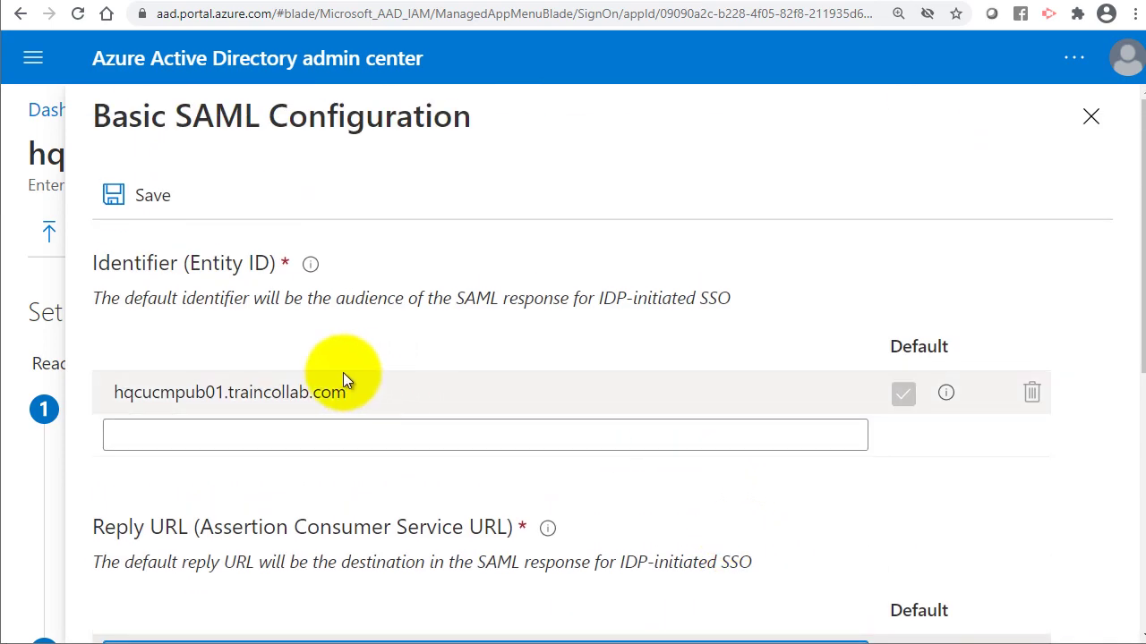
Save the Basic SAML Configuration and close its panel.
{"action": "left_click", "coordinate": [152, 197]}
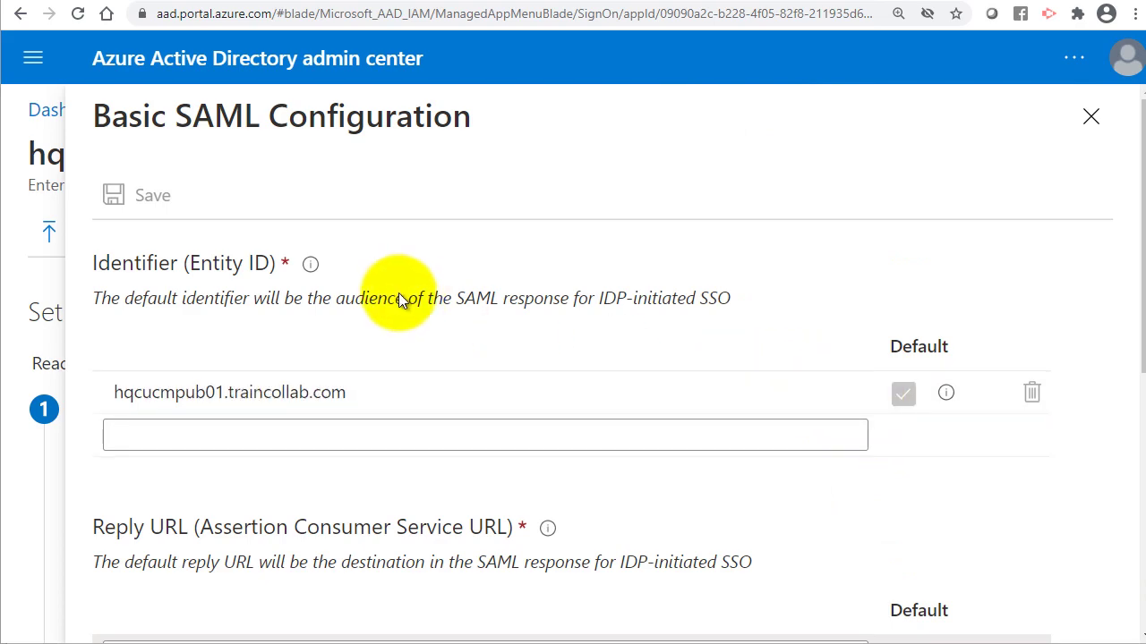
{"action": "scroll", "coordinate": [822, 399], "scroll_direction": "down", "scroll_amount": 5}
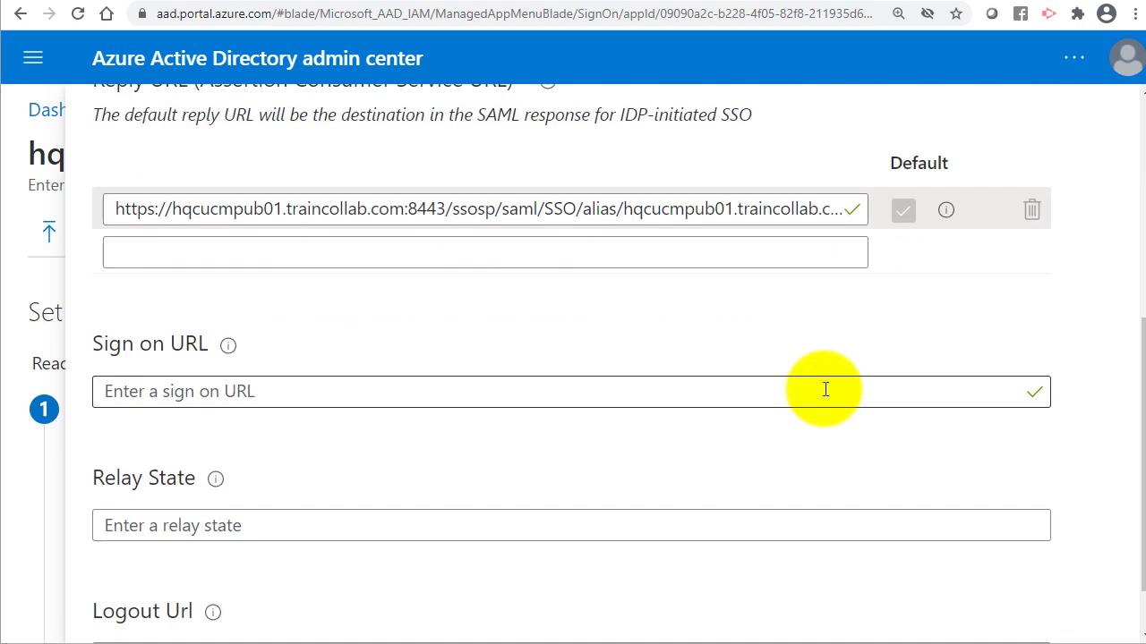
{"action": "scroll", "coordinate": [866, 411], "scroll_direction": "down", "scroll_amount": 1}
{"action": "scroll", "coordinate": [940, 340], "scroll_direction": "up", "scroll_amount": 6}
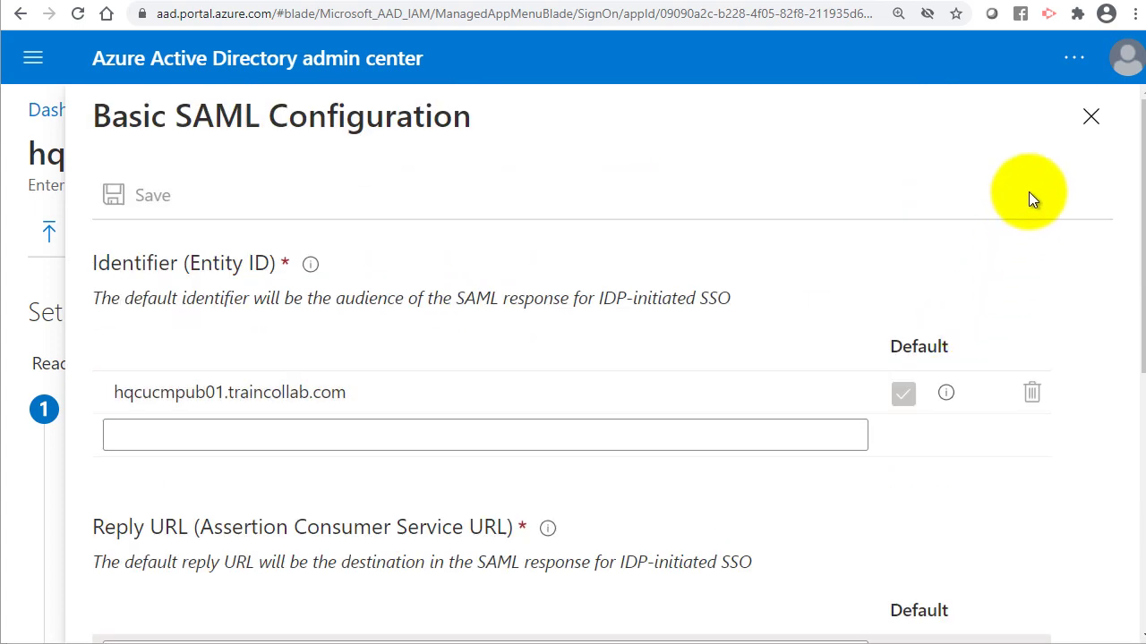
{"action": "left_click", "coordinate": [1090, 119]}
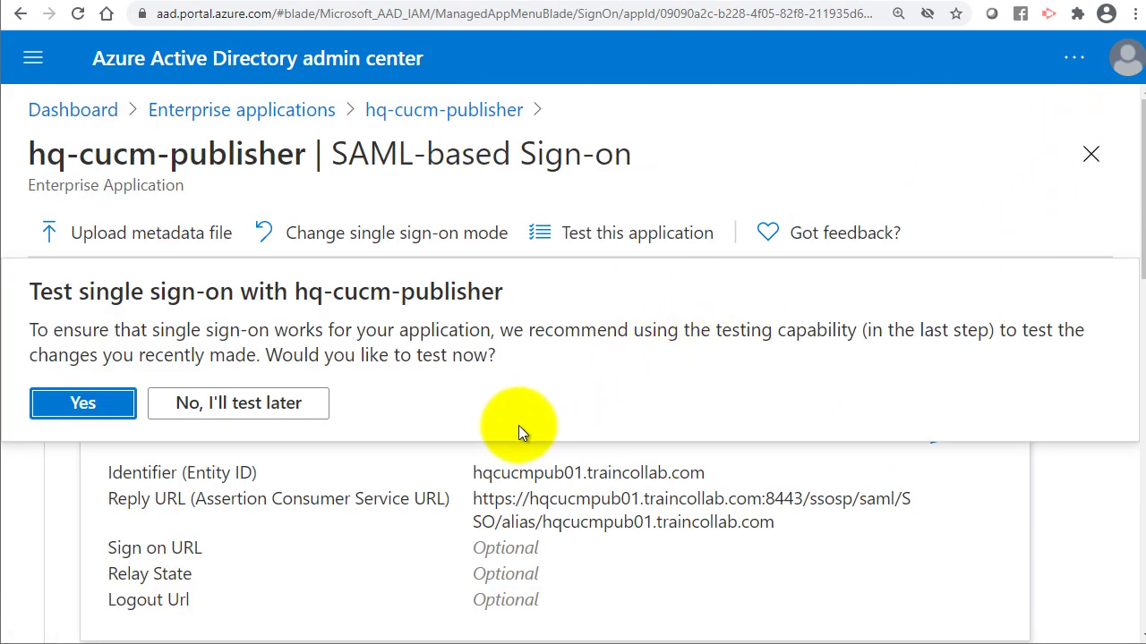
Skip the sign-on test and open the Unique User Identifier (Name ID) claim under User Attributes & Claims.
{"action": "left_click", "coordinate": [270, 413]}
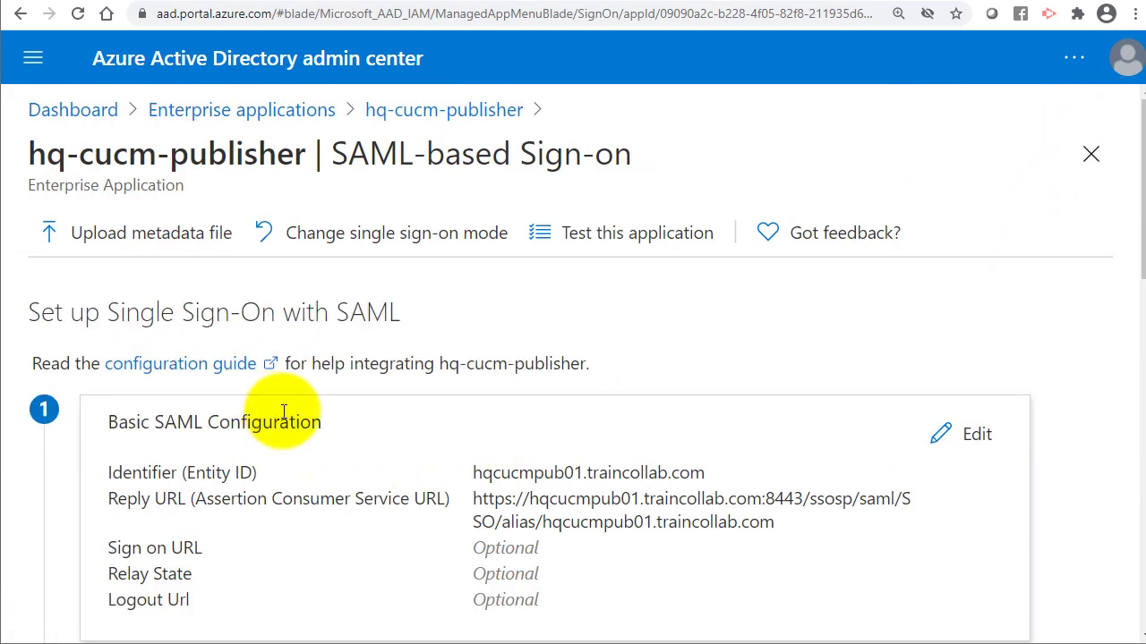
{"action": "scroll", "coordinate": [369, 425], "scroll_direction": "down", "scroll_amount": 5}
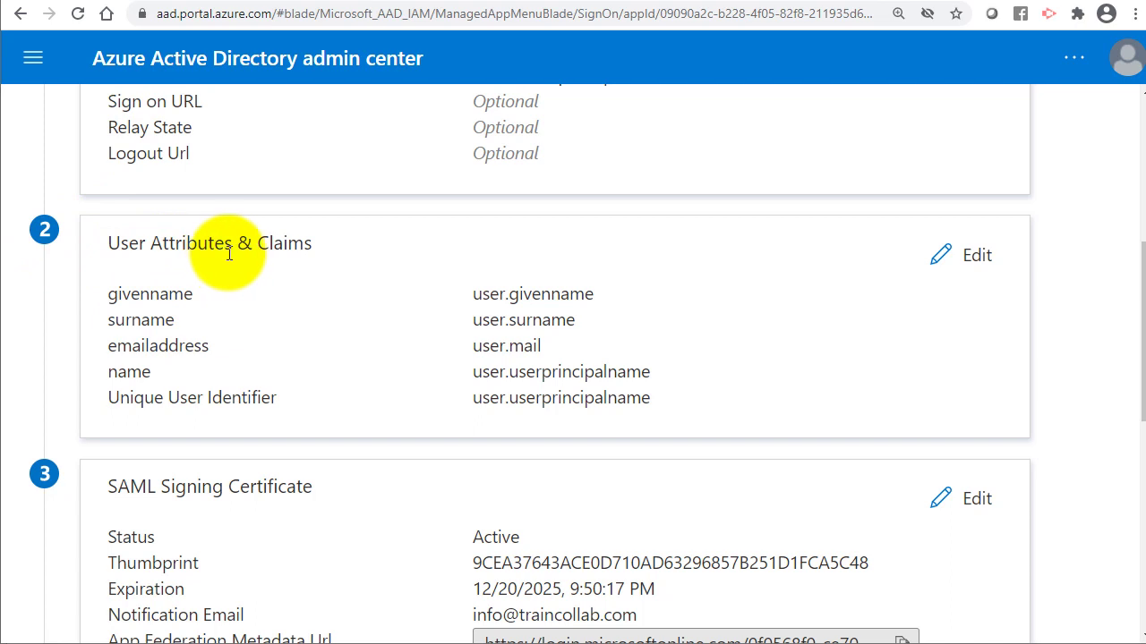
{"action": "left_click", "coordinate": [940, 260]}
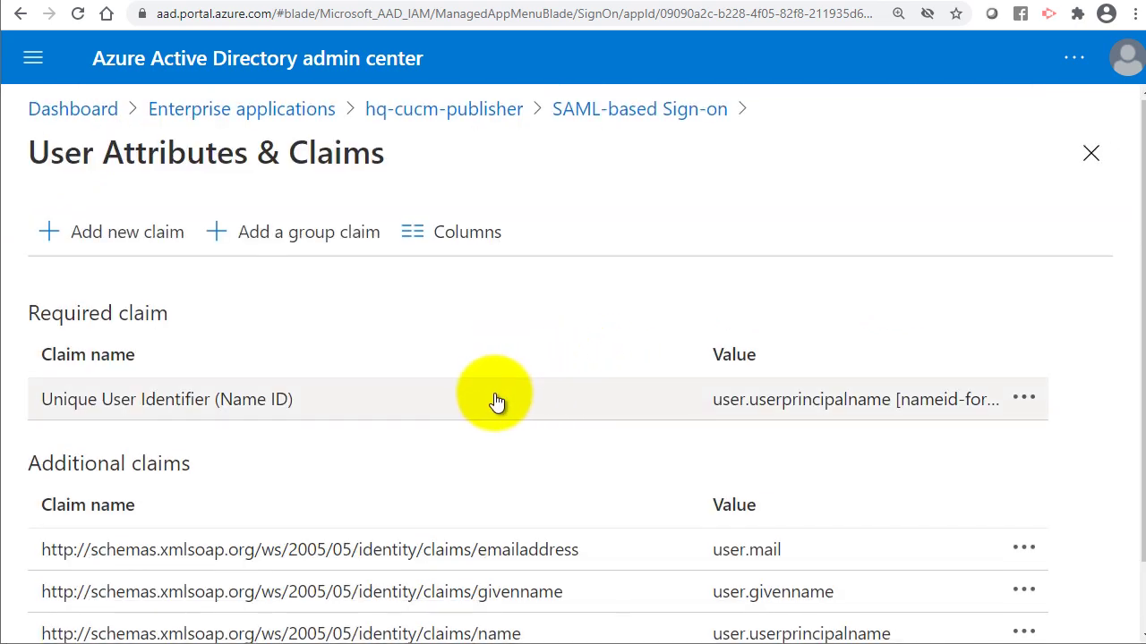
{"action": "scroll", "coordinate": [497, 400], "scroll_direction": "down", "scroll_amount": 2}
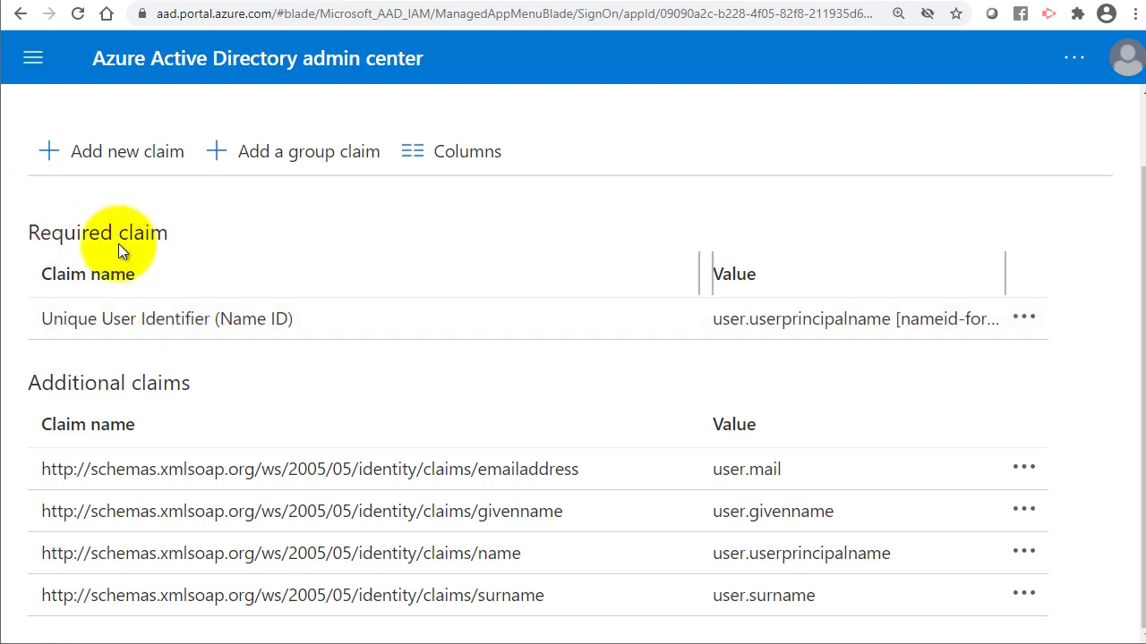
{"action": "left_click", "coordinate": [198, 328]}
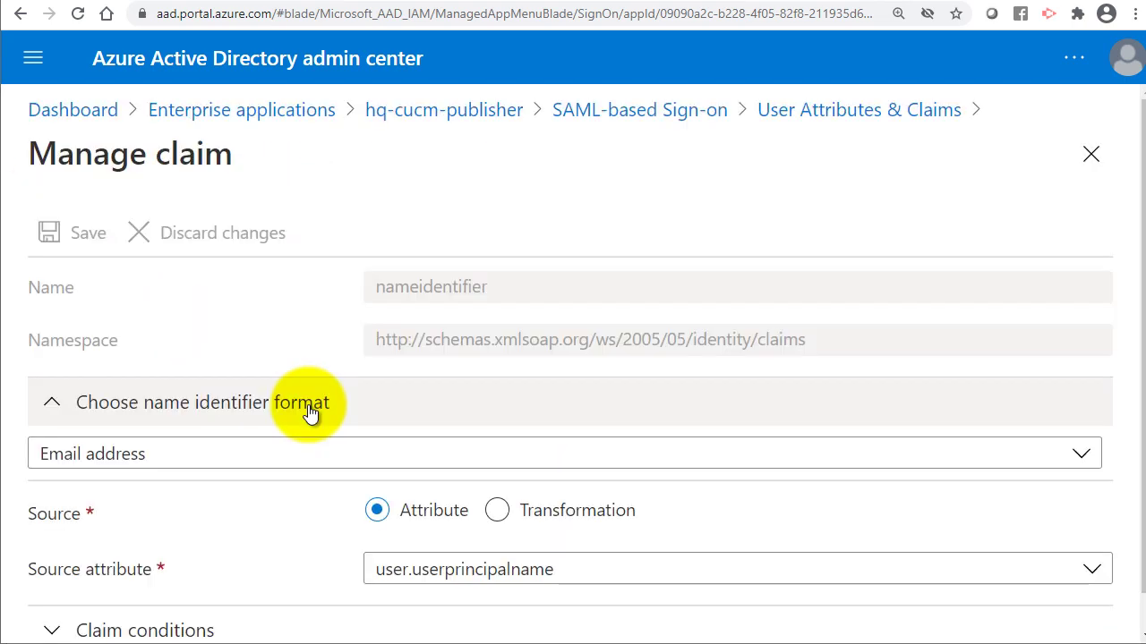
Save the Name ID claim with Default format and source attribute user.onpremisessamaccountname.
{"action": "left_click", "coordinate": [131, 457]}
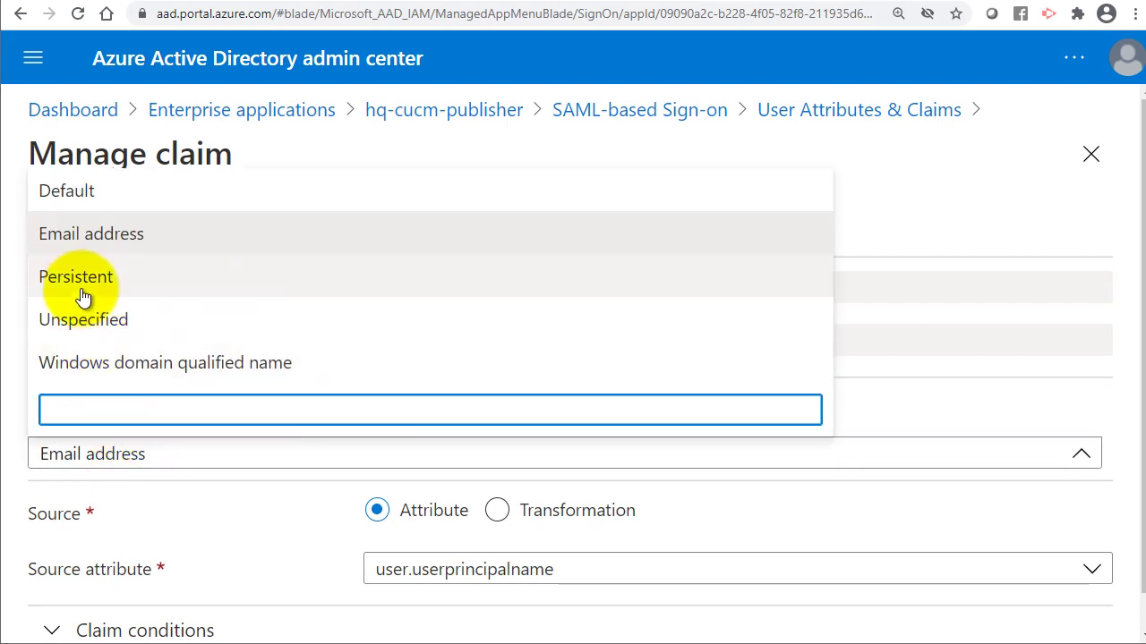
{"action": "left_click", "coordinate": [33, 201]}
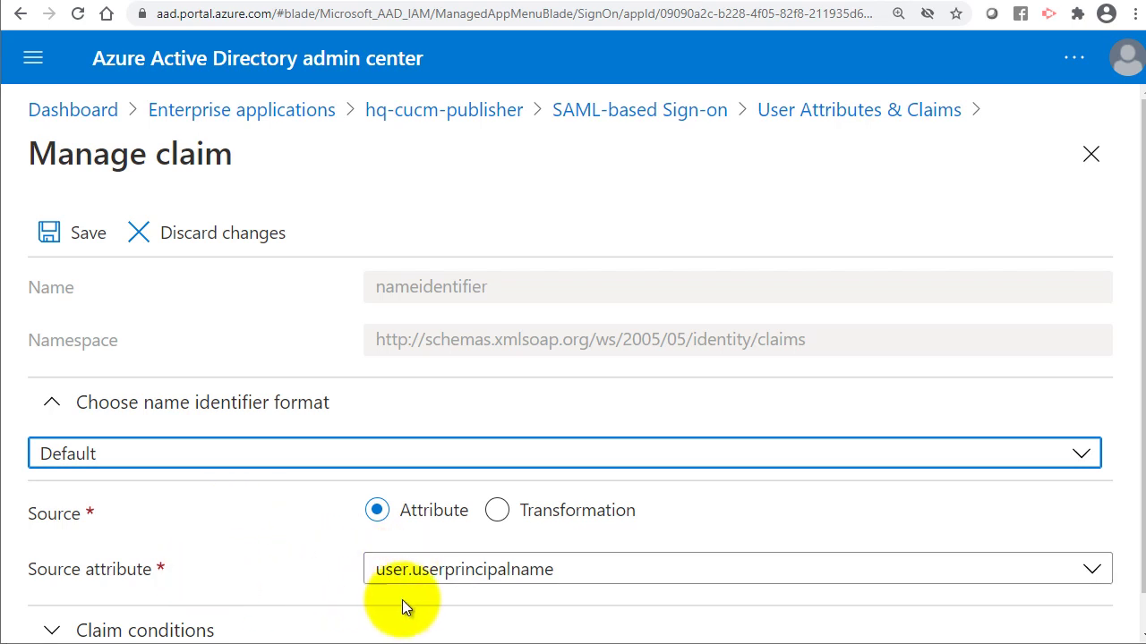
{"action": "left_click", "coordinate": [421, 573]}
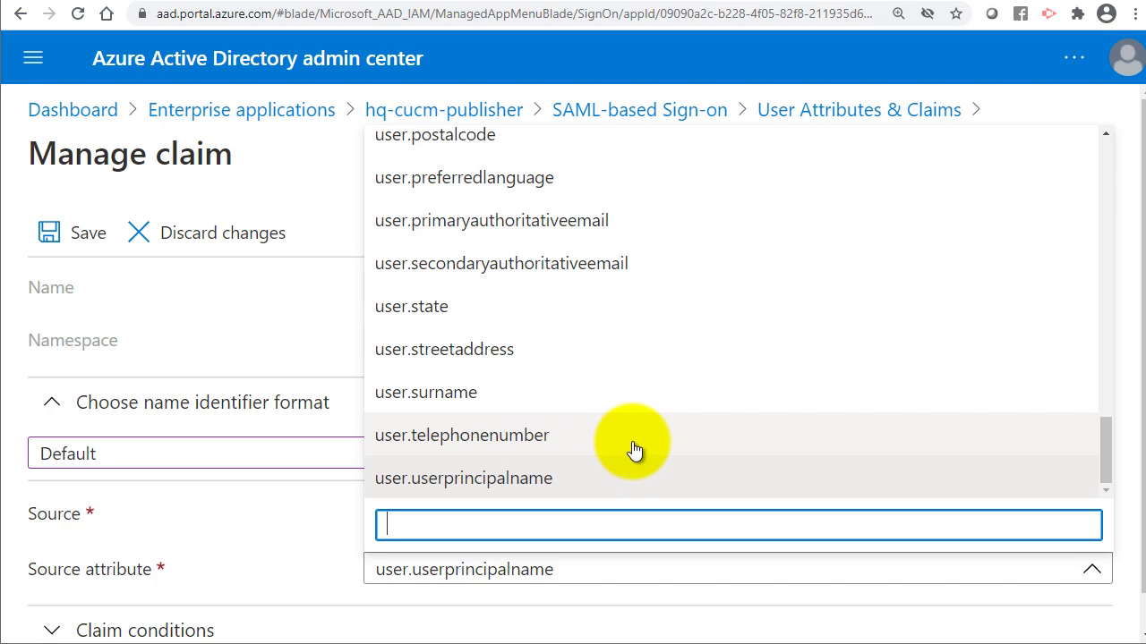
{"action": "left_click_drag", "start_coordinate": [1110, 458], "coordinate": [1103, 383]}
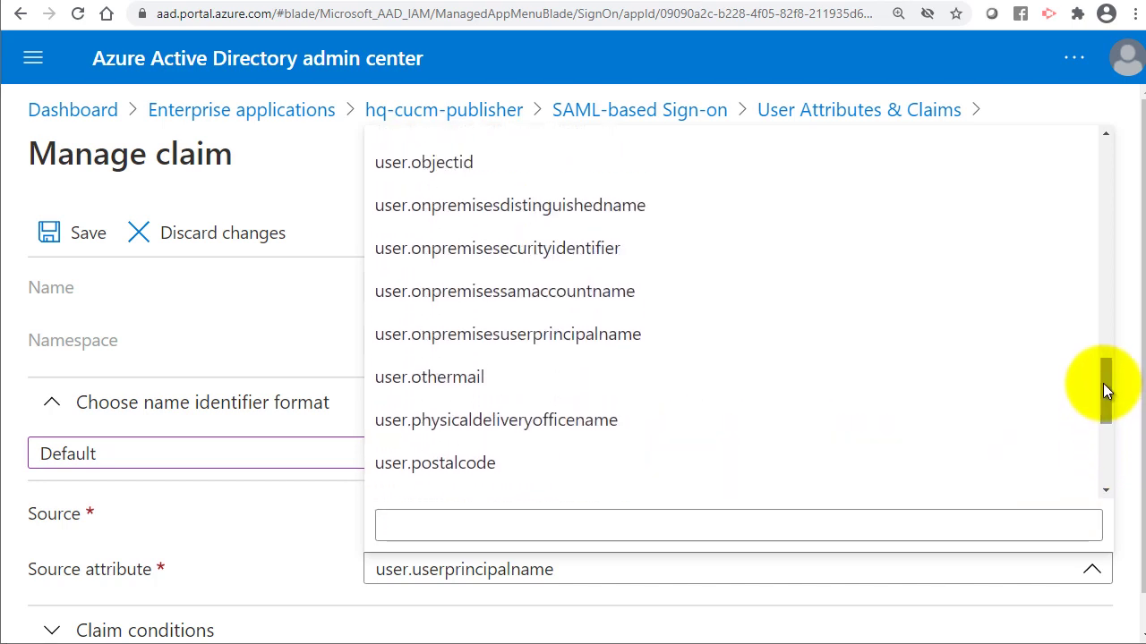
{"action": "left_click", "coordinate": [512, 304]}
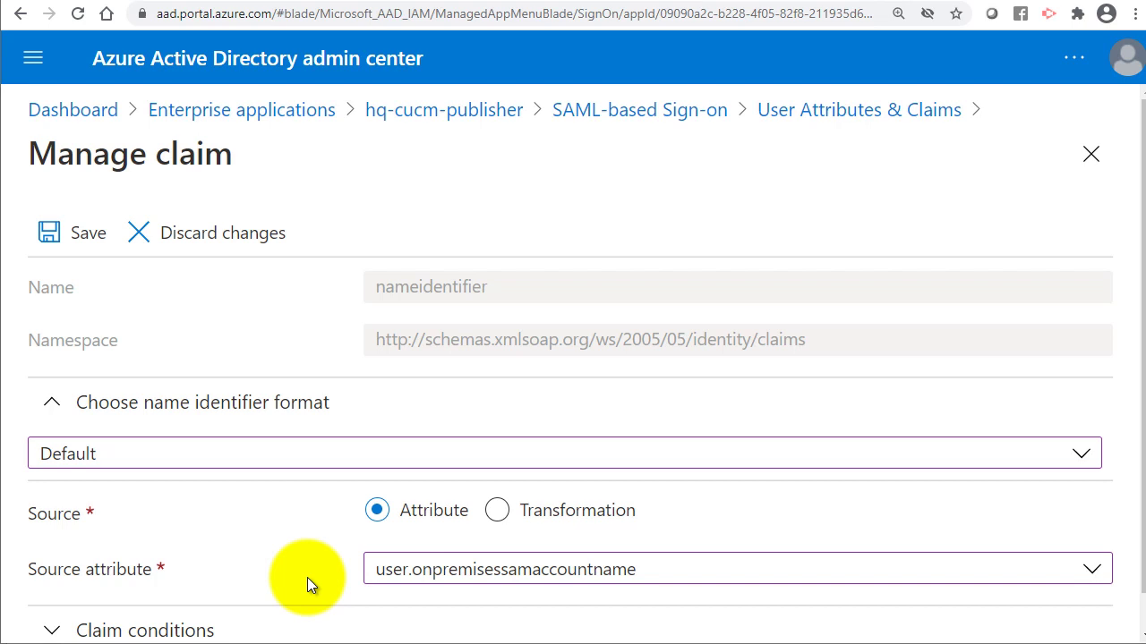
{"action": "scroll", "coordinate": [307, 577], "scroll_direction": "down", "scroll_amount": 1}
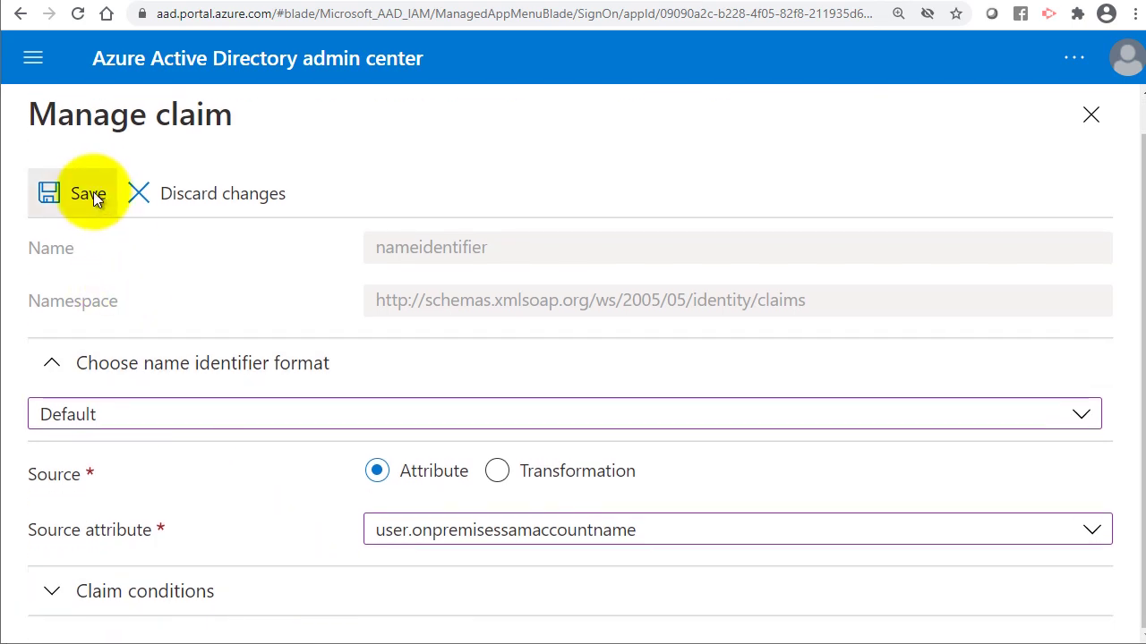
{"action": "left_click", "coordinate": [90, 195]}
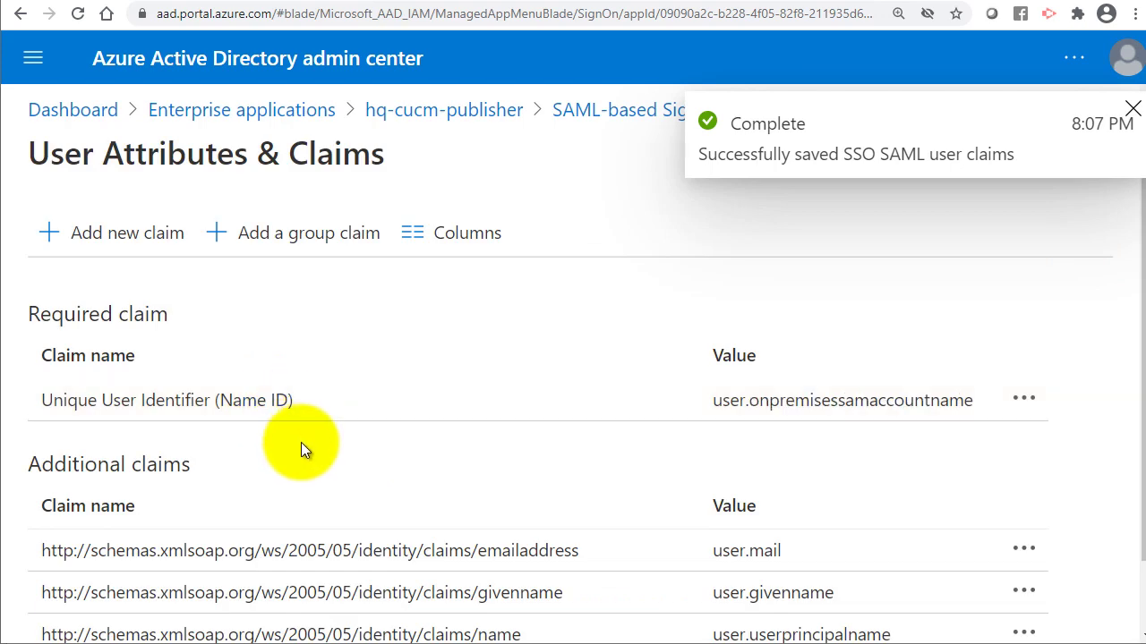
Delete the emailaddress and givenname additional claims.
{"action": "scroll", "coordinate": [302, 544], "scroll_direction": "down", "scroll_amount": 1}
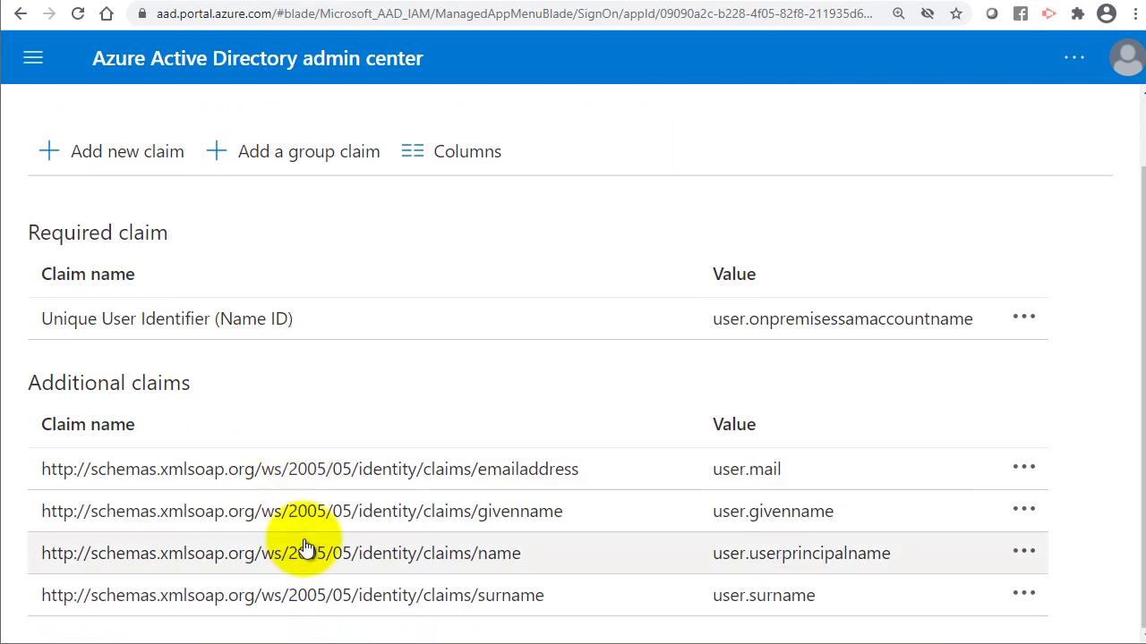
{"action": "left_click", "coordinate": [1023, 467]}
{"action": "left_click", "coordinate": [881, 488]}
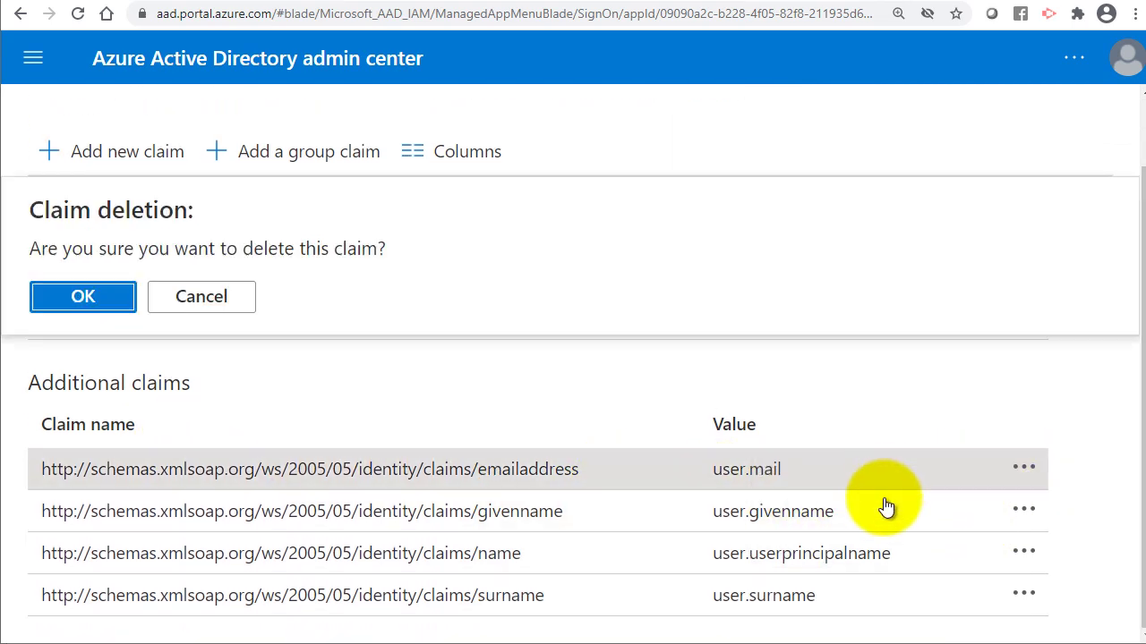
{"action": "left_click", "coordinate": [71, 305]}
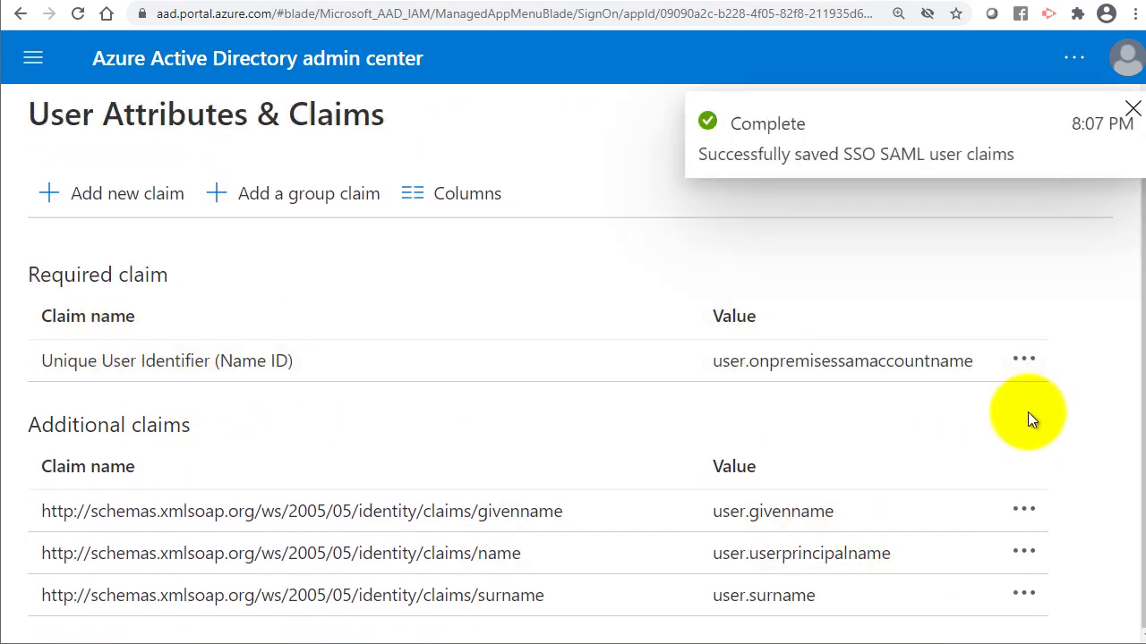
{"action": "left_click", "coordinate": [1026, 503]}
{"action": "left_click", "coordinate": [806, 525]}
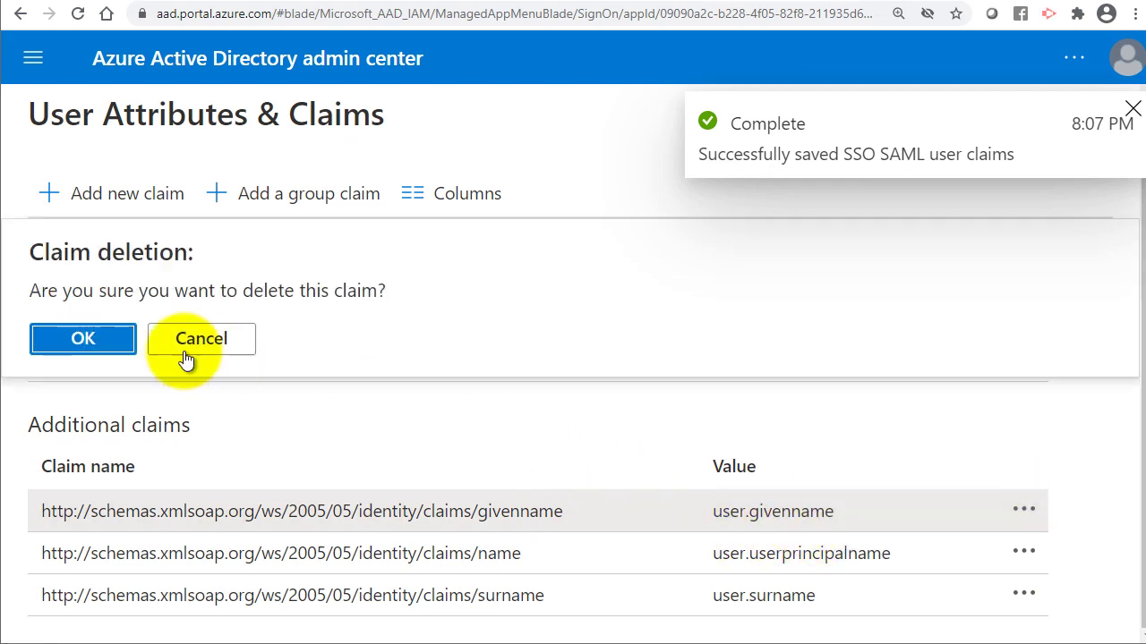
{"action": "left_click", "coordinate": [84, 339]}
Delete the remaining name and surname additional claims.
{"action": "left_click", "coordinate": [1025, 548]}
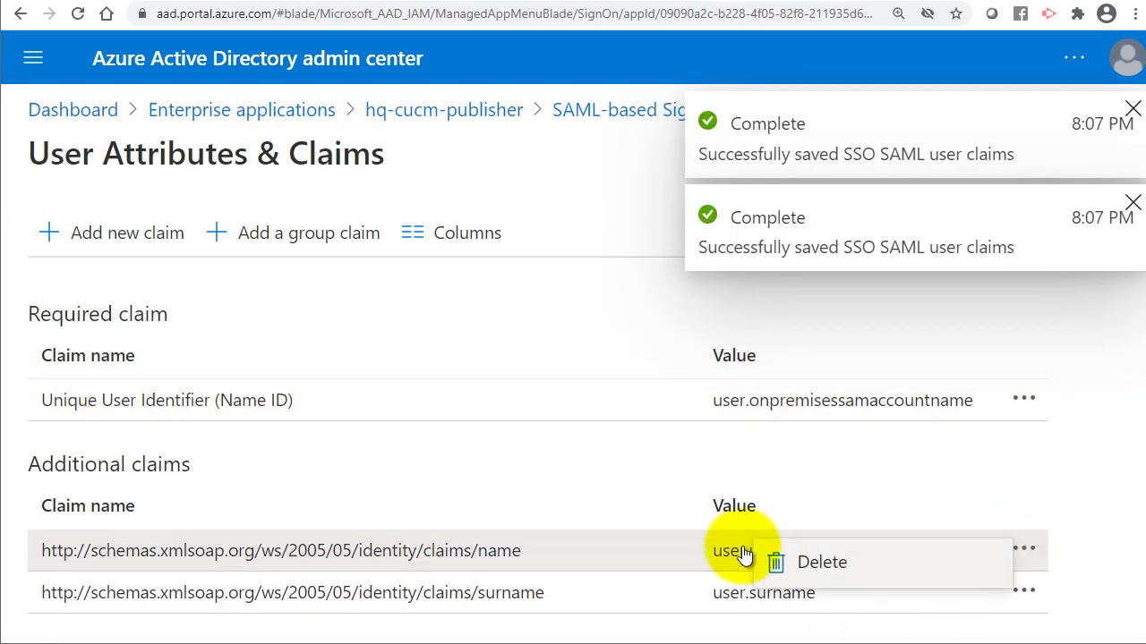
{"action": "left_click", "coordinate": [821, 562]}
{"action": "left_click", "coordinate": [83, 307]}
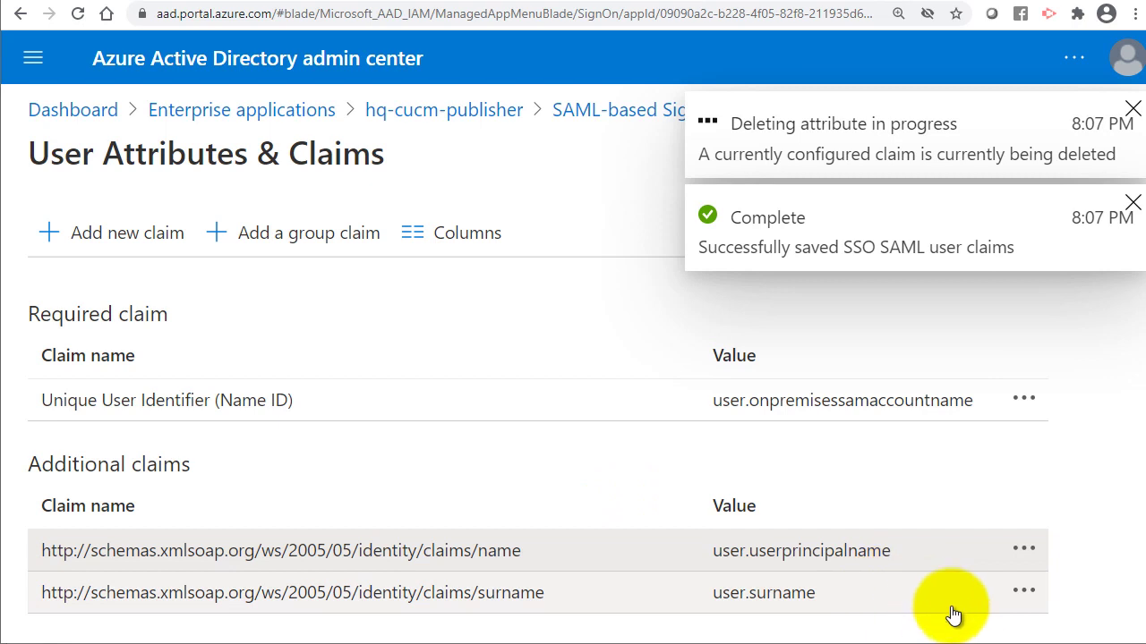
{"action": "left_click", "coordinate": [1023, 549]}
{"action": "left_click", "coordinate": [821, 564]}
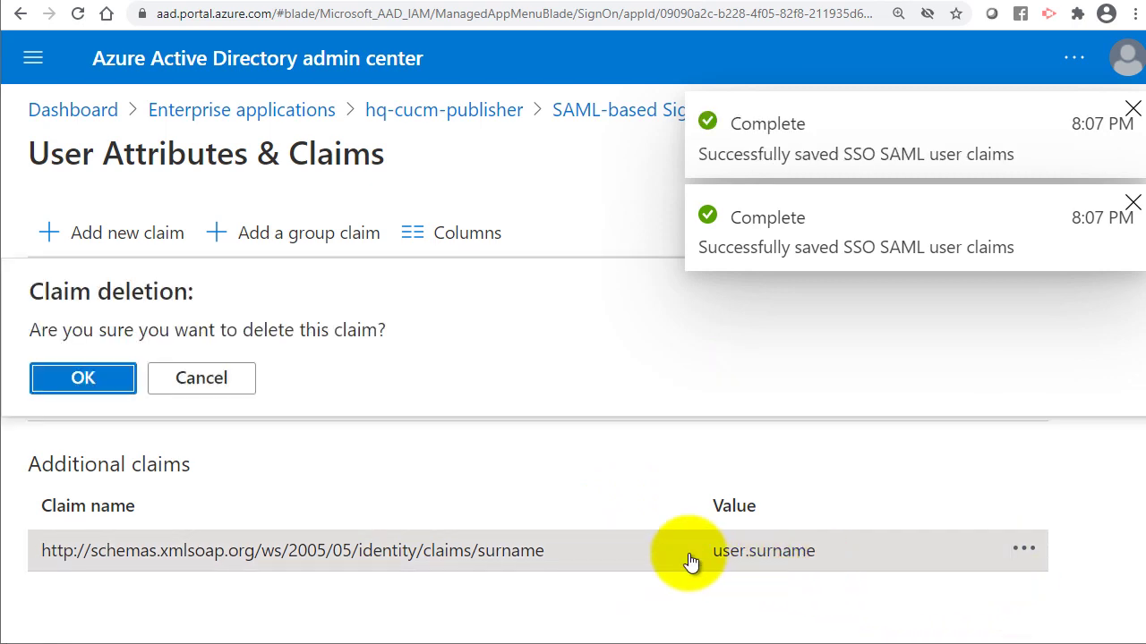
{"action": "left_click", "coordinate": [83, 379]}
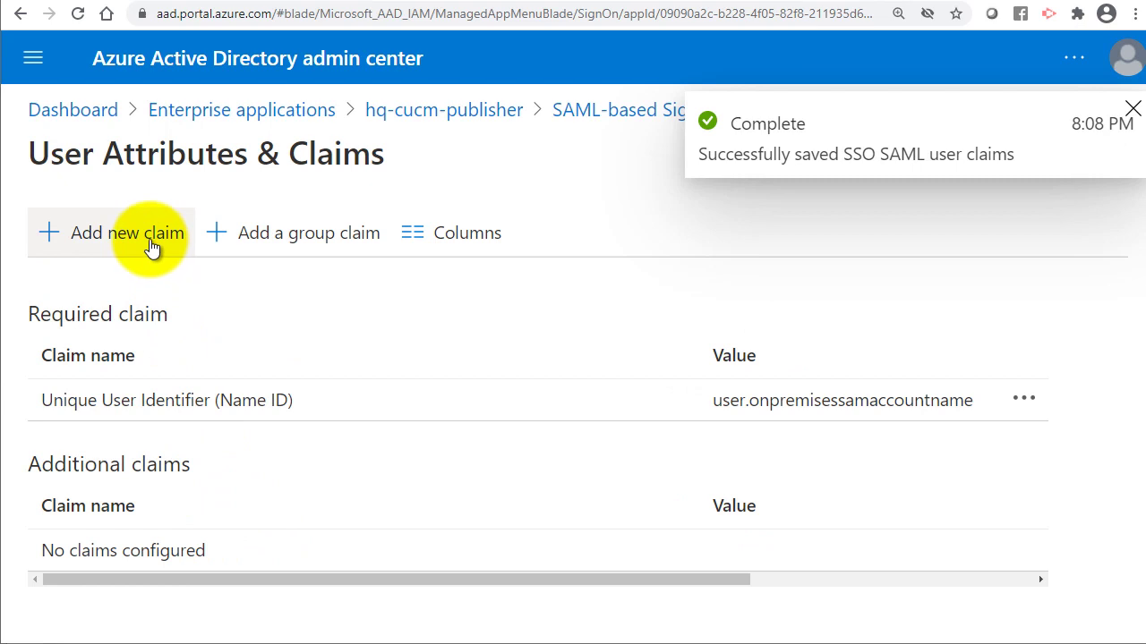
{"action": "left_click", "coordinate": [149, 241]}
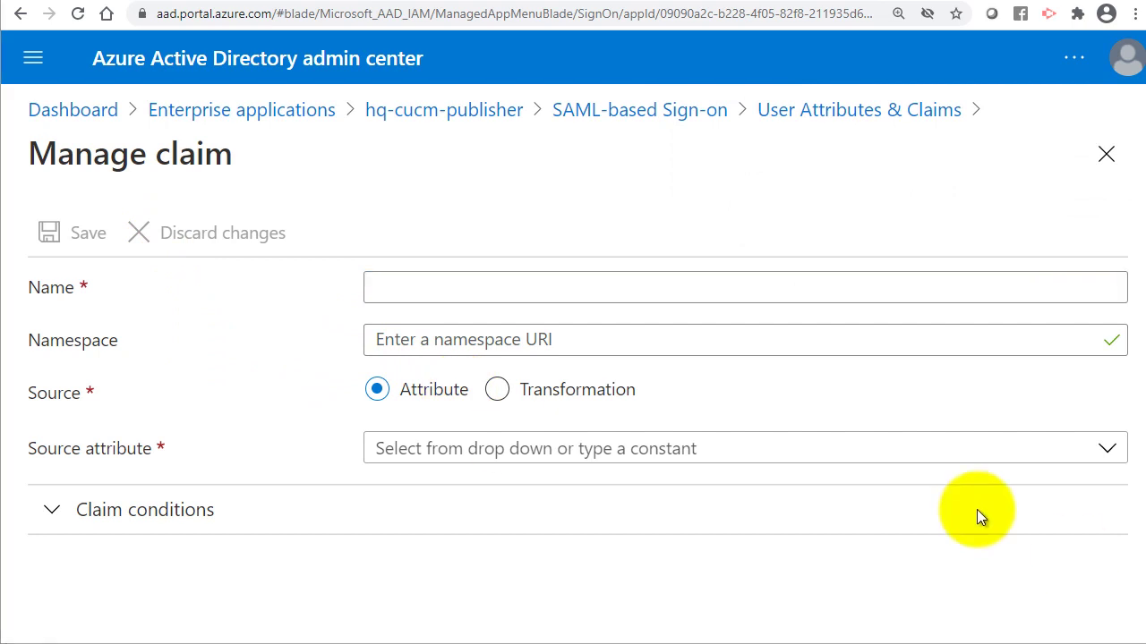
Name the new claim 'uid' and set its source attribute to user.onpremisessamaccountname.
{"action": "left_click", "coordinate": [408, 291]}
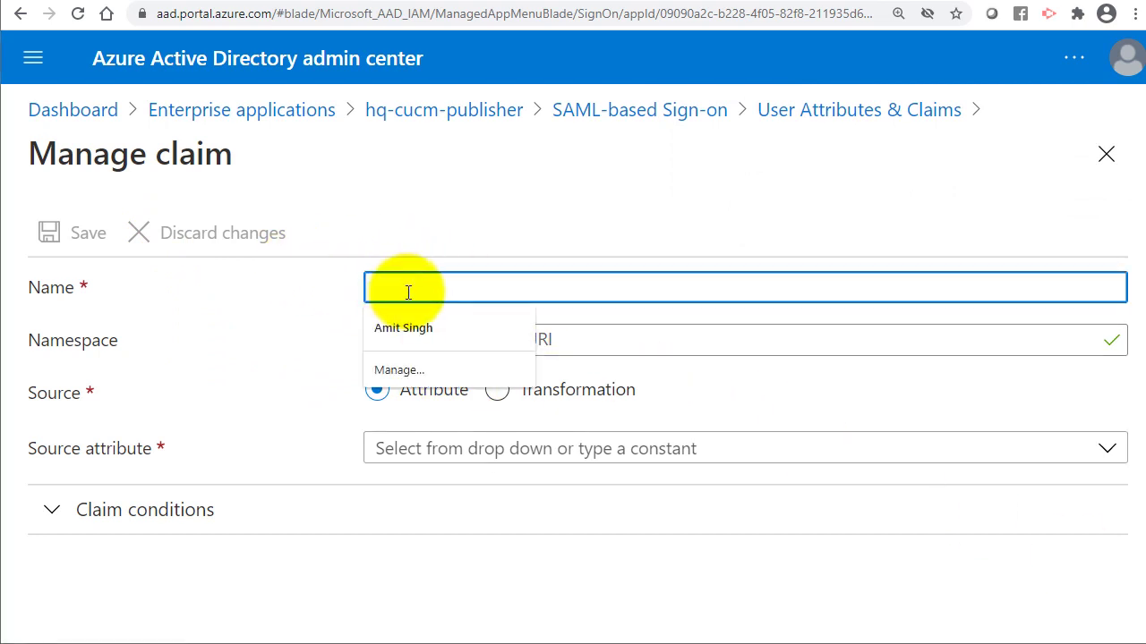
{"action": "type", "text": "uid"}
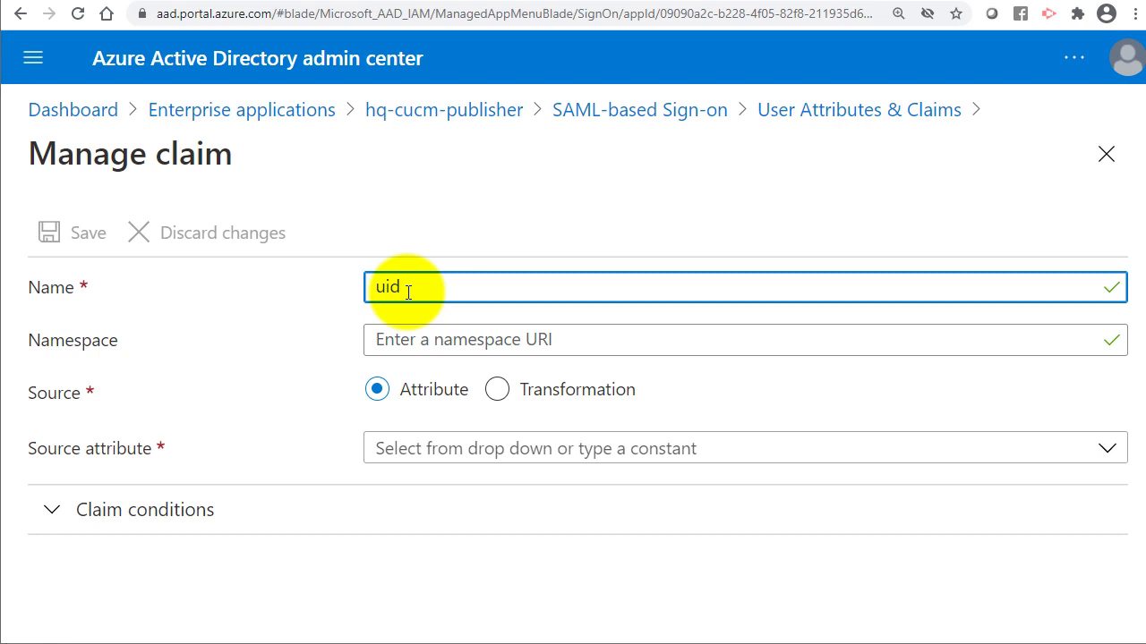
{"action": "left_click", "coordinate": [413, 343]}
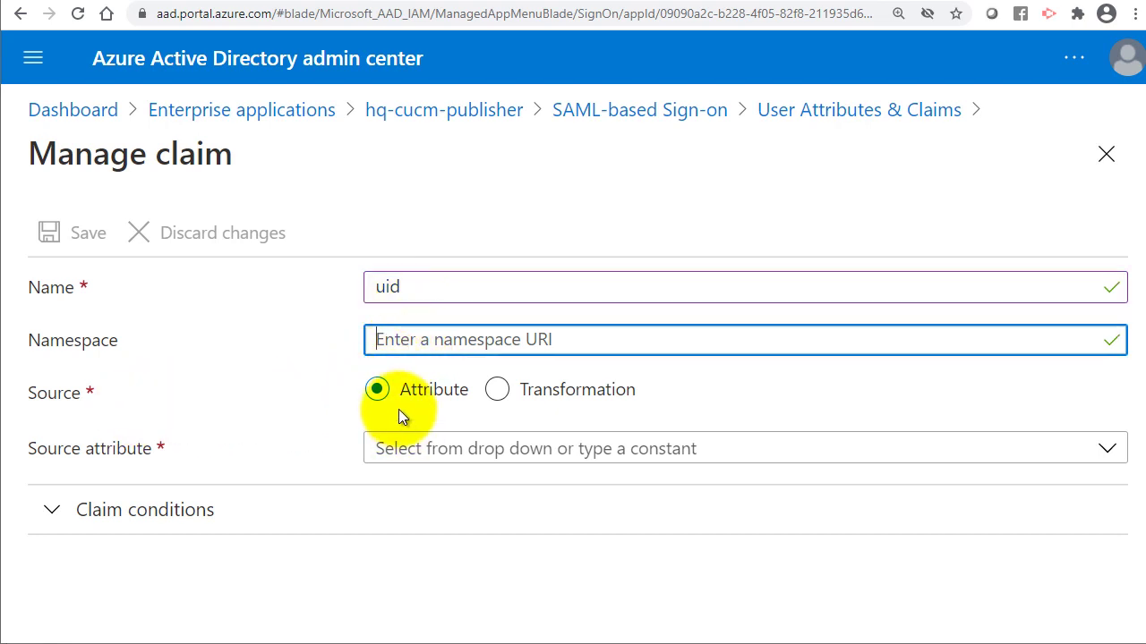
{"action": "left_click", "coordinate": [427, 447]}
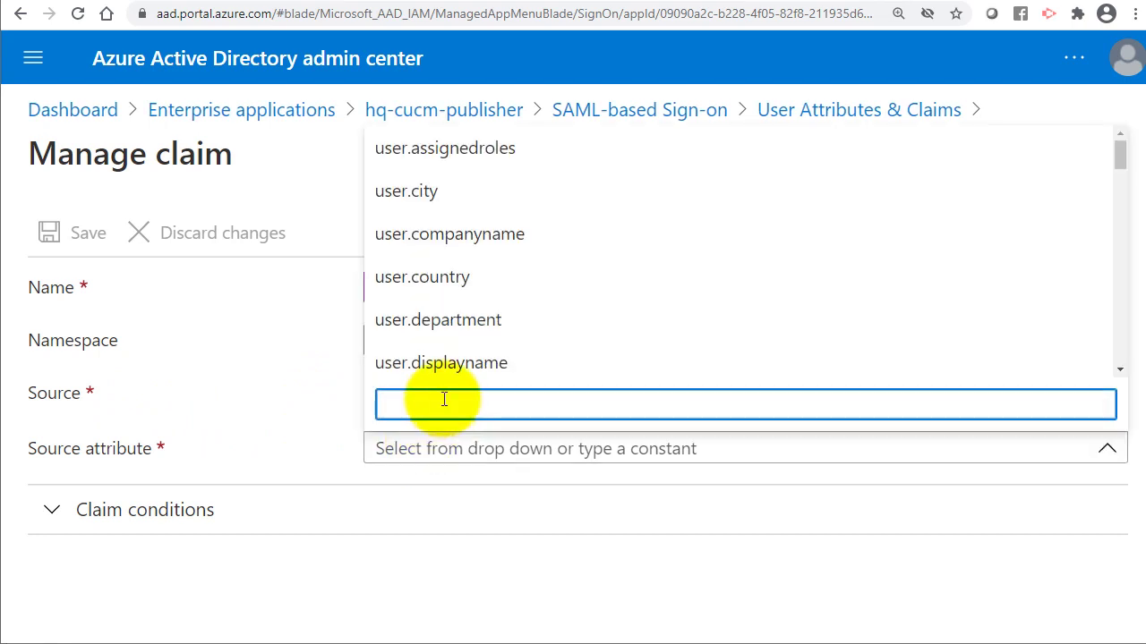
{"action": "type", "text": "us"}
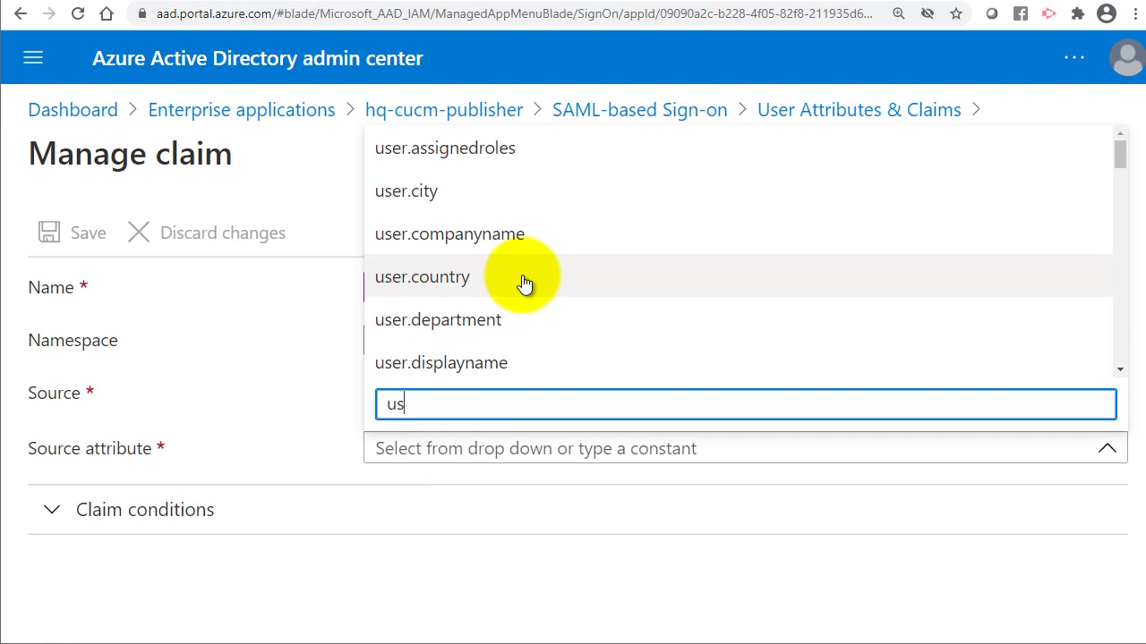
{"action": "type", "text": "er.onpremises"}
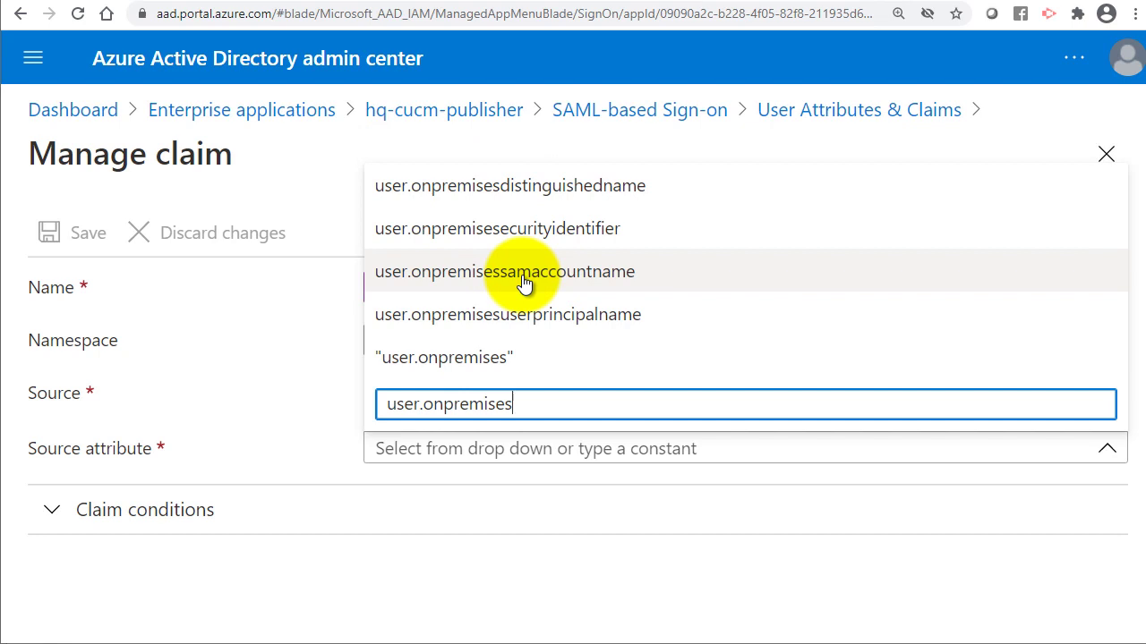
{"action": "left_click", "coordinate": [525, 273]}
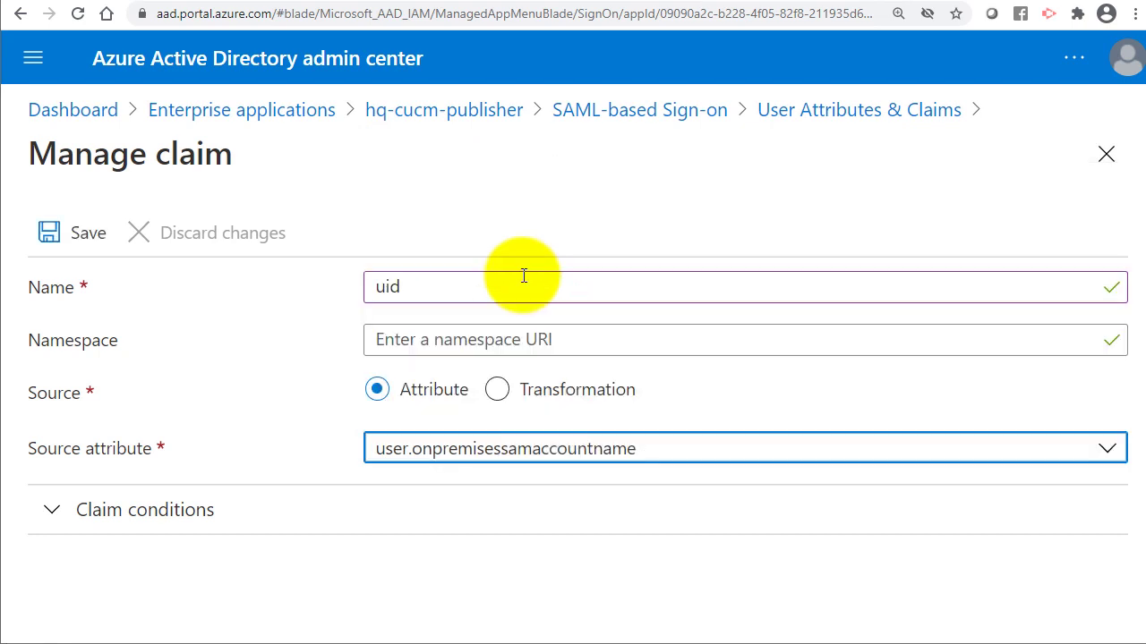
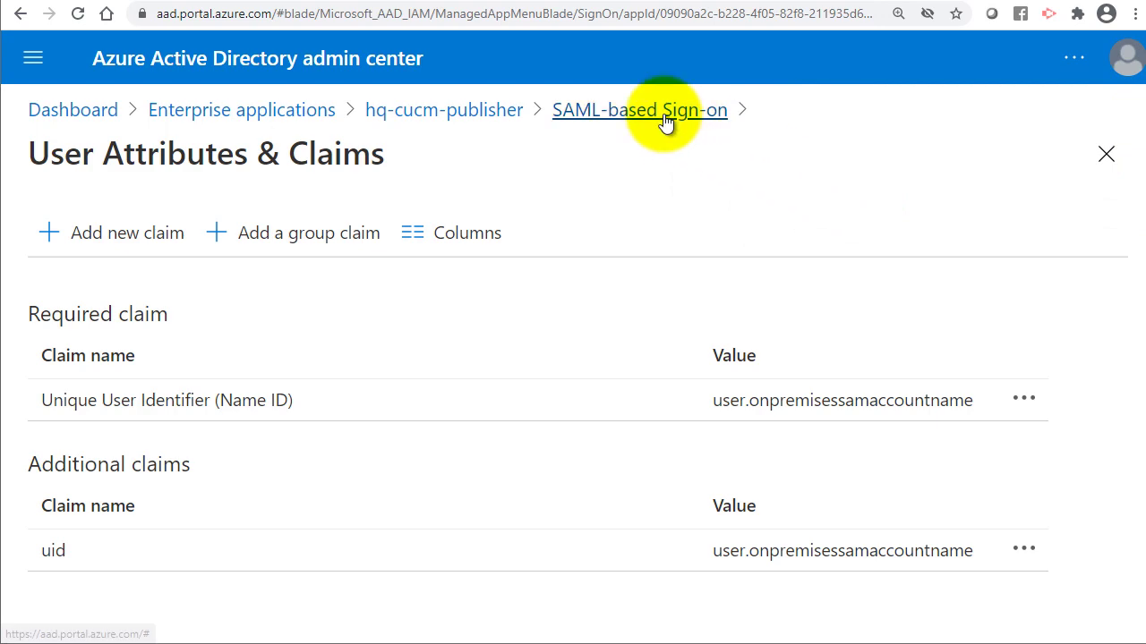
Return to hq-cucm-publisher's SAML-based Sign-on page and edit its SAML Signing Certificate section.
{"action": "left_click", "coordinate": [663, 113]}
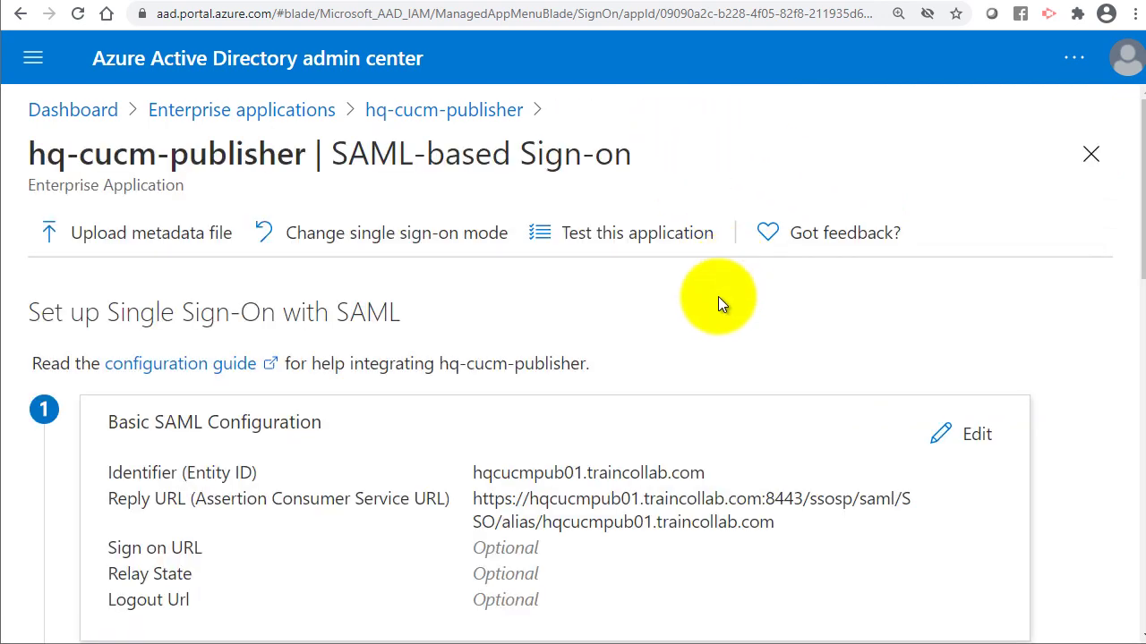
{"action": "scroll", "coordinate": [678, 427], "scroll_direction": "down", "scroll_amount": 5}
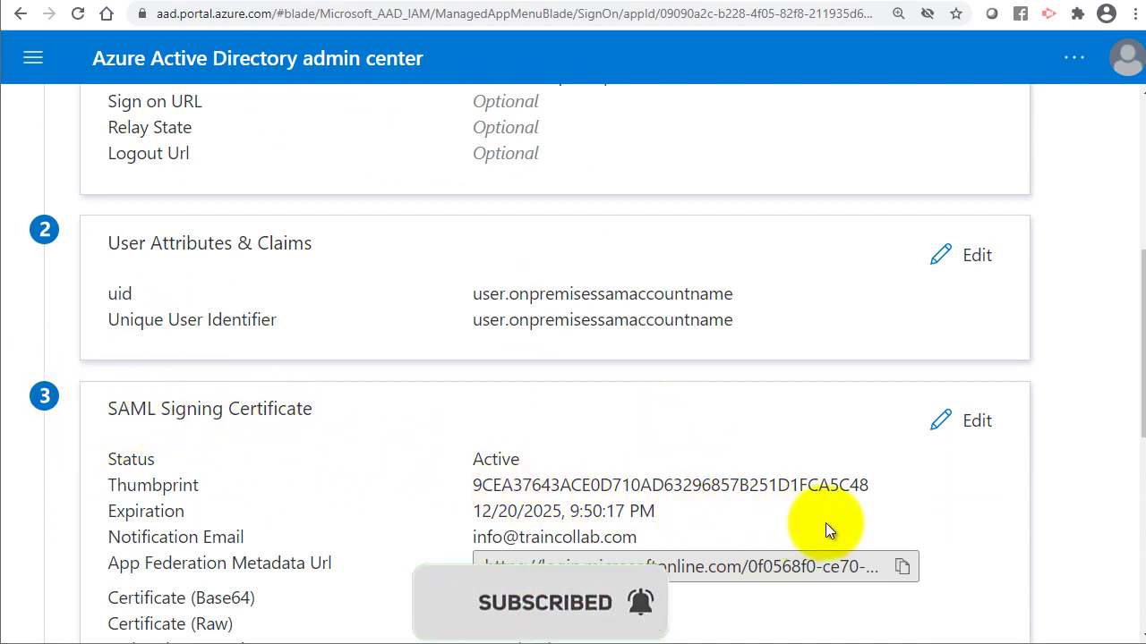
{"action": "left_click", "coordinate": [976, 426]}
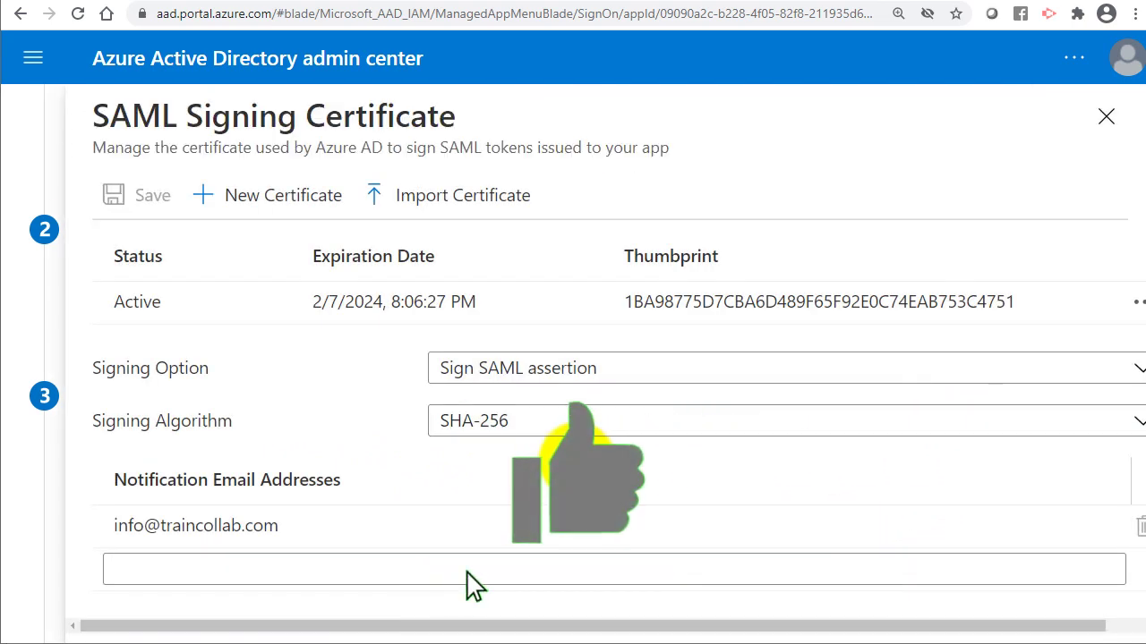
Import traincollab-WIN2K16AD-CA.p12 as an extra signing certificate, entering its PFX password.
{"action": "left_click", "coordinate": [459, 205]}
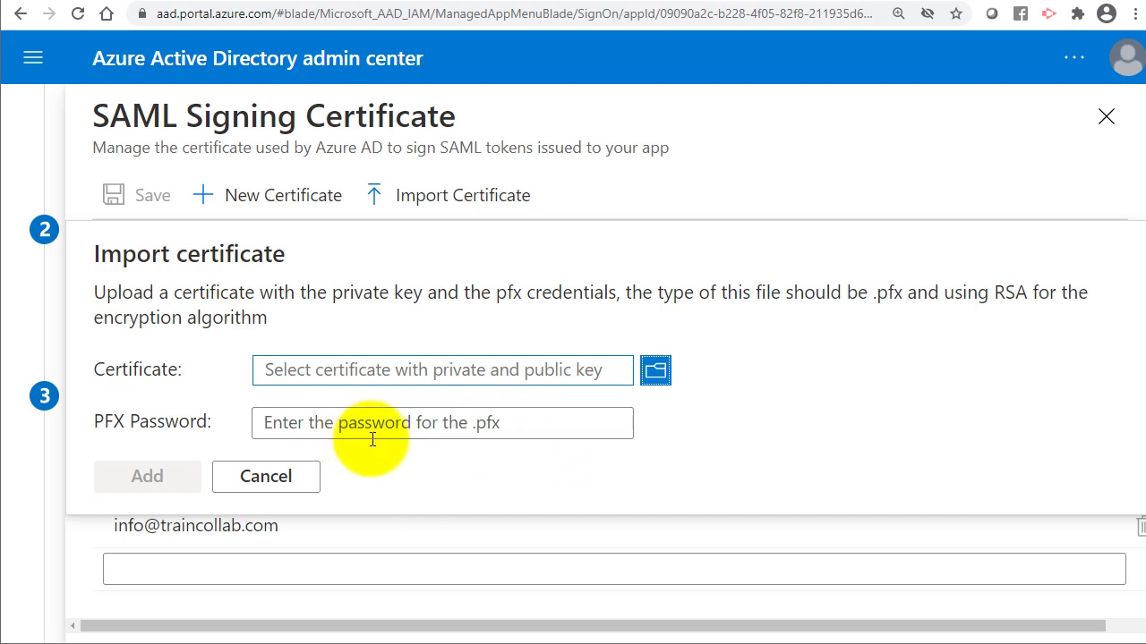
{"action": "left_click", "coordinate": [656, 371]}
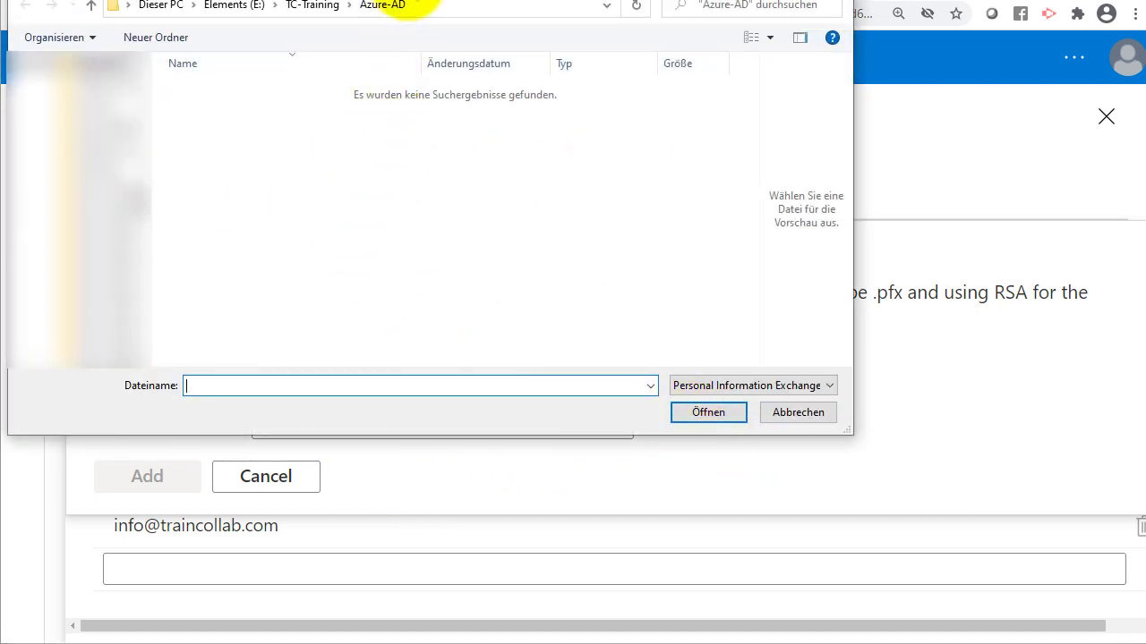
{"action": "left_click", "coordinate": [699, 385]}
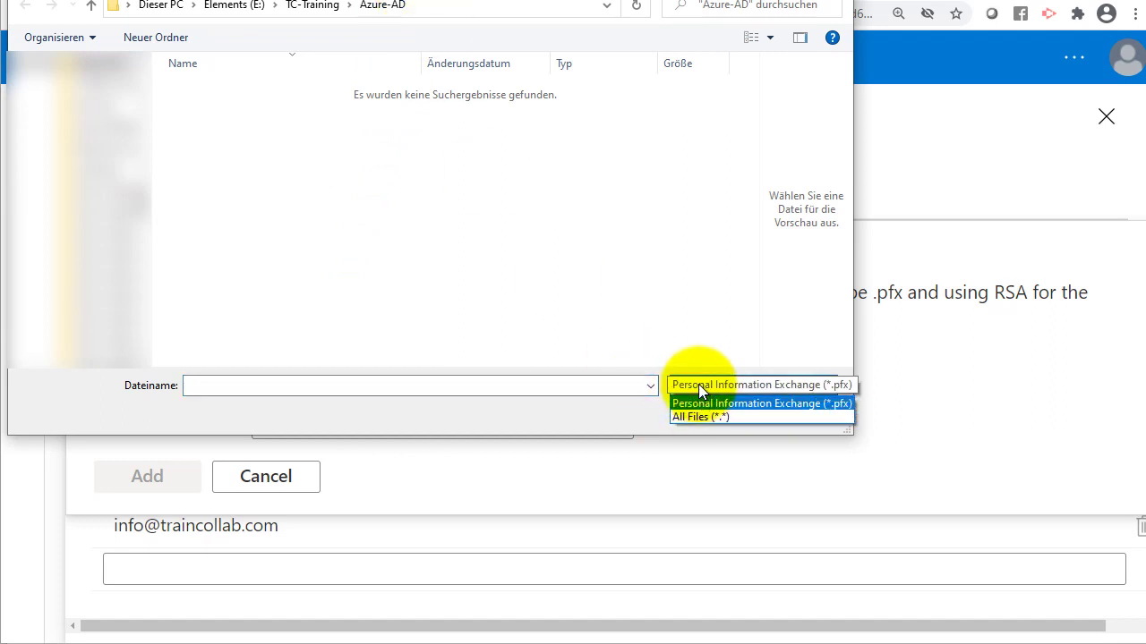
{"action": "left_click", "coordinate": [698, 384]}
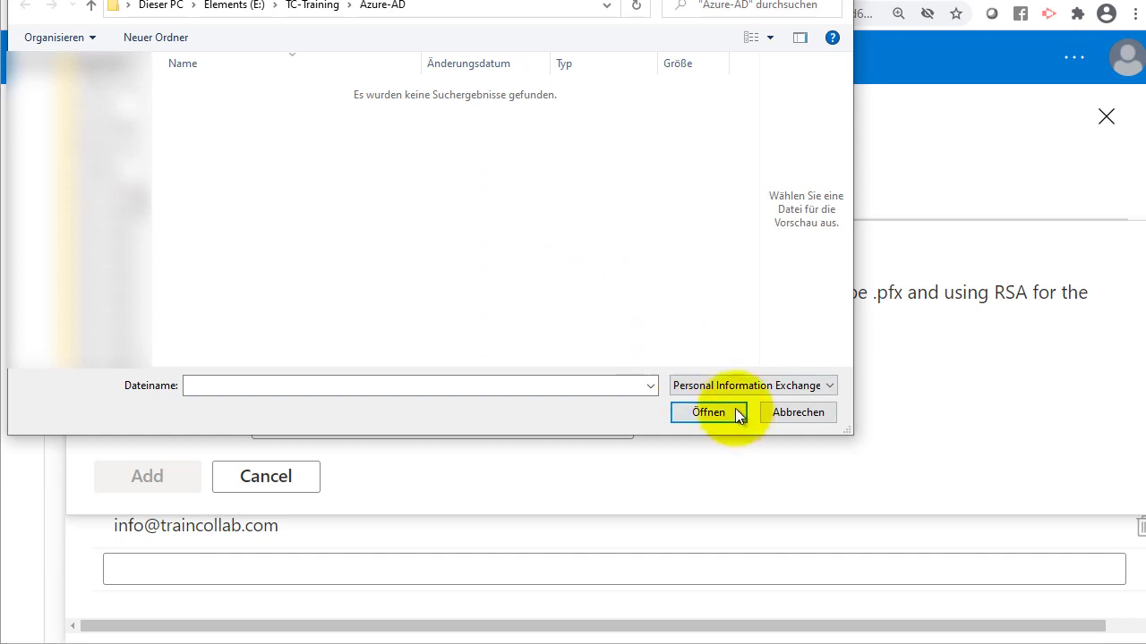
{"action": "left_click", "coordinate": [732, 387]}
{"action": "left_click", "coordinate": [731, 415]}
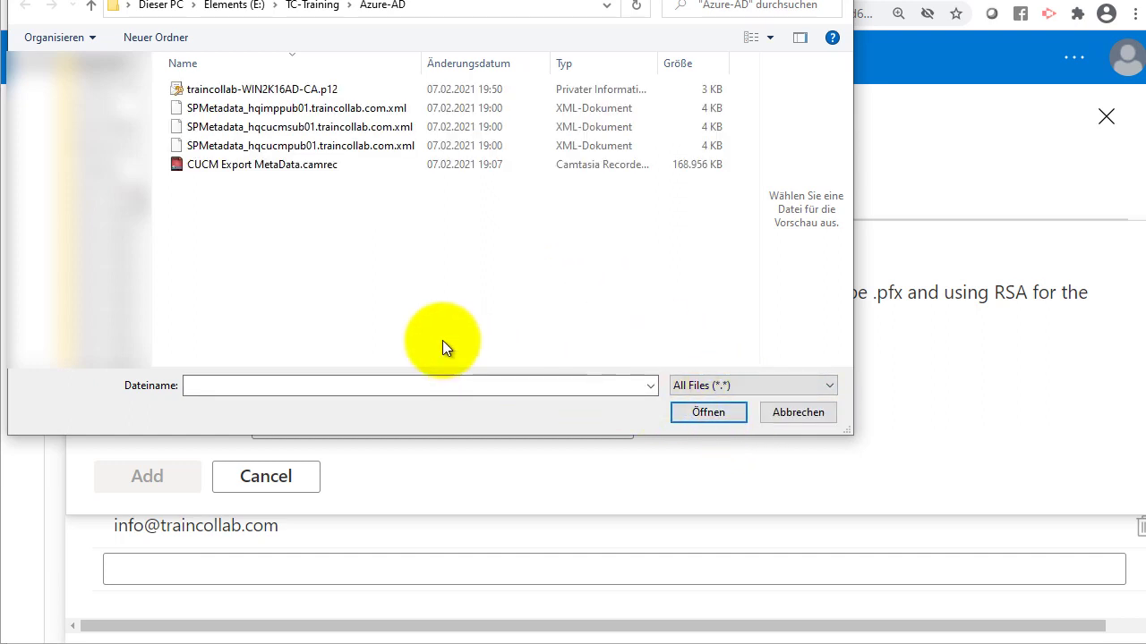
{"action": "left_click", "coordinate": [280, 90]}
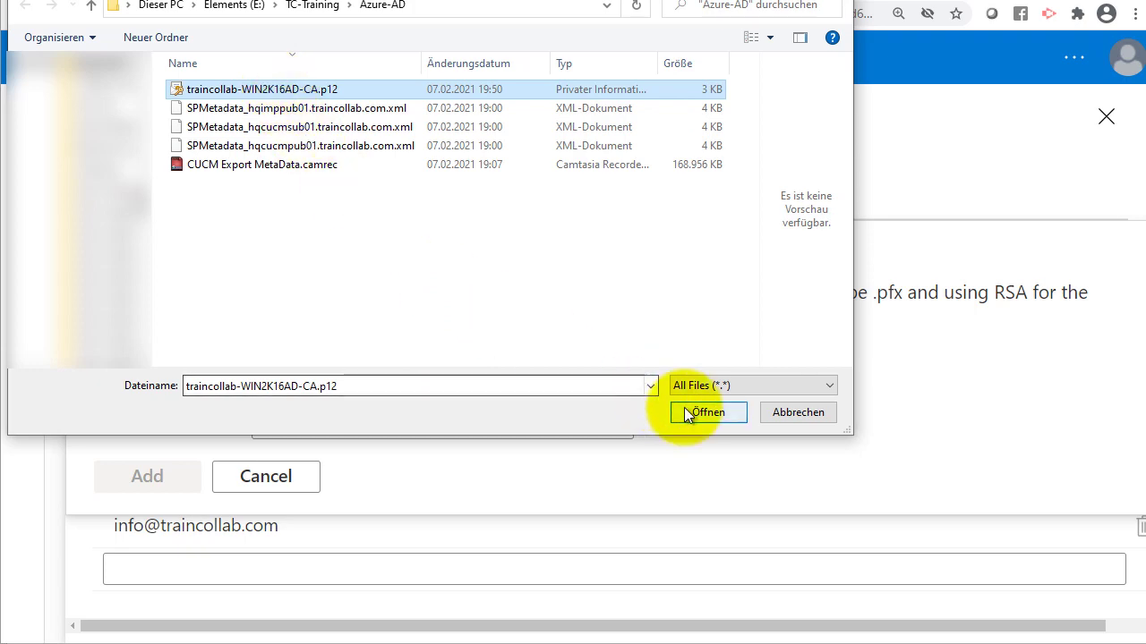
{"action": "left_click", "coordinate": [684, 411]}
{"action": "left_click", "coordinate": [425, 425]}
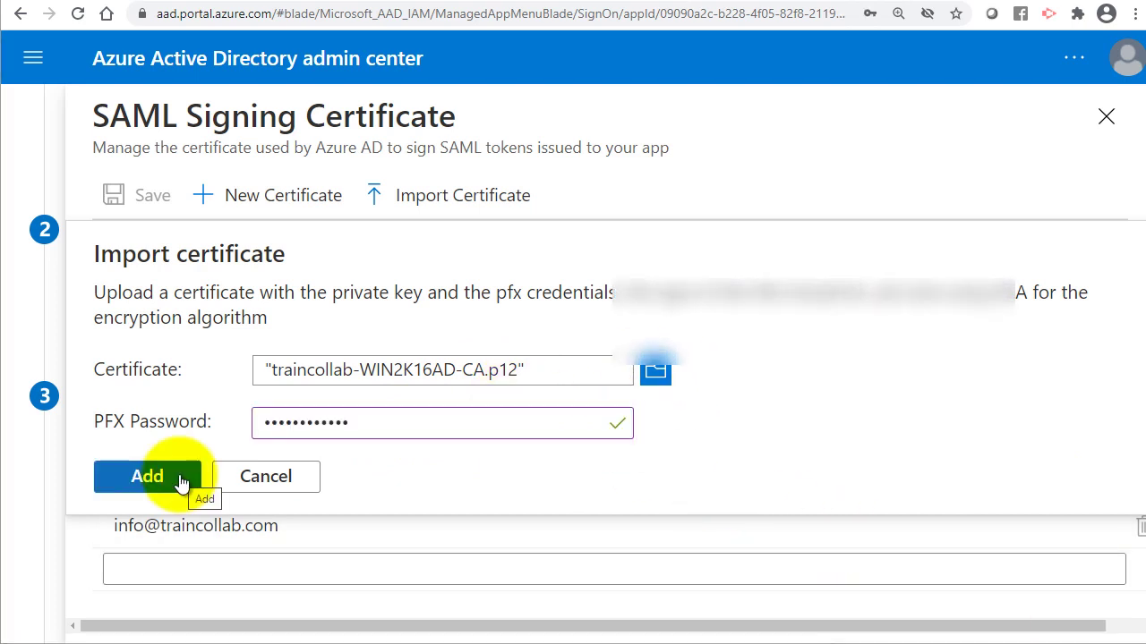
{"action": "left_click", "coordinate": [180, 481]}
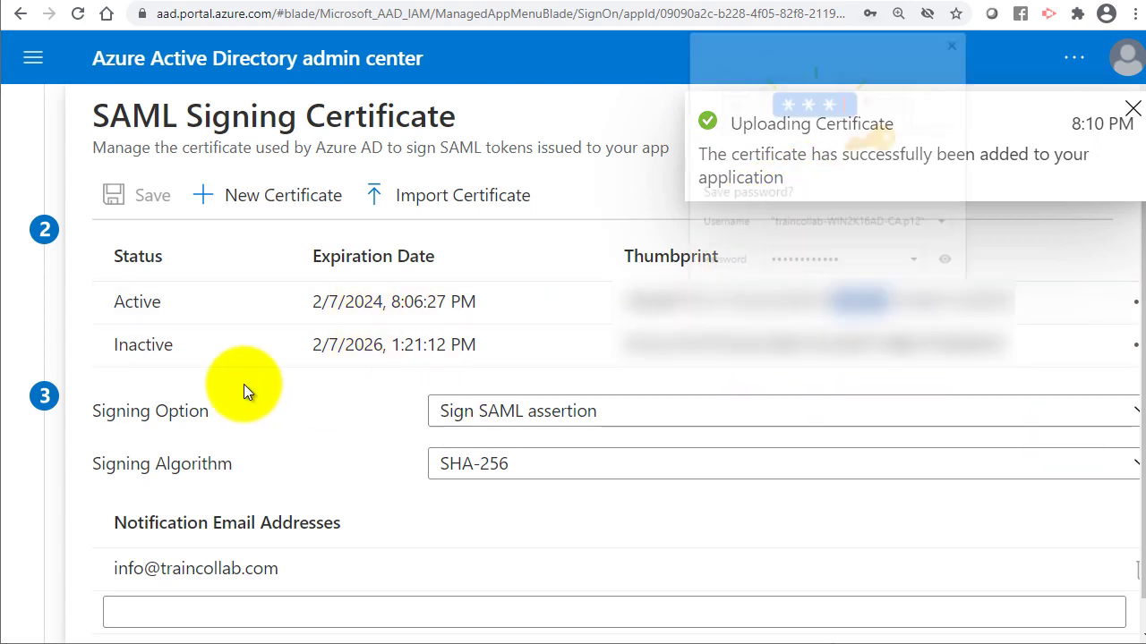
Make the new certificate expiring 2/7/2026 the active signing certificate.
{"action": "left_click", "coordinate": [946, 314]}
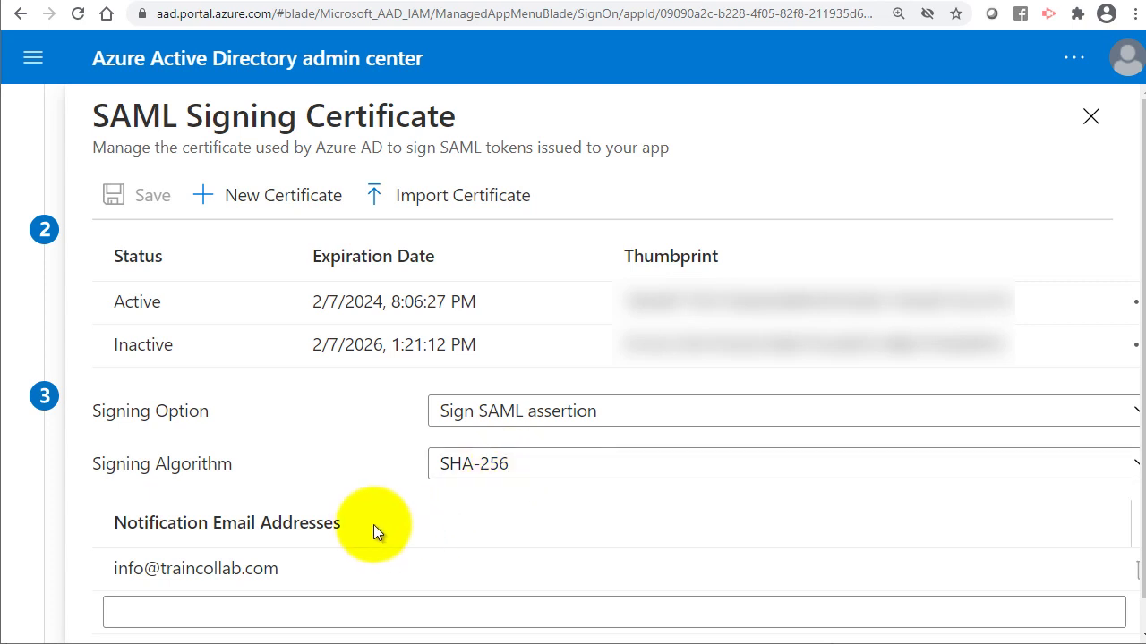
{"action": "scroll", "coordinate": [374, 525], "scroll_direction": "down", "scroll_amount": 1}
{"action": "scroll", "coordinate": [341, 447], "scroll_direction": "up", "scroll_amount": 1}
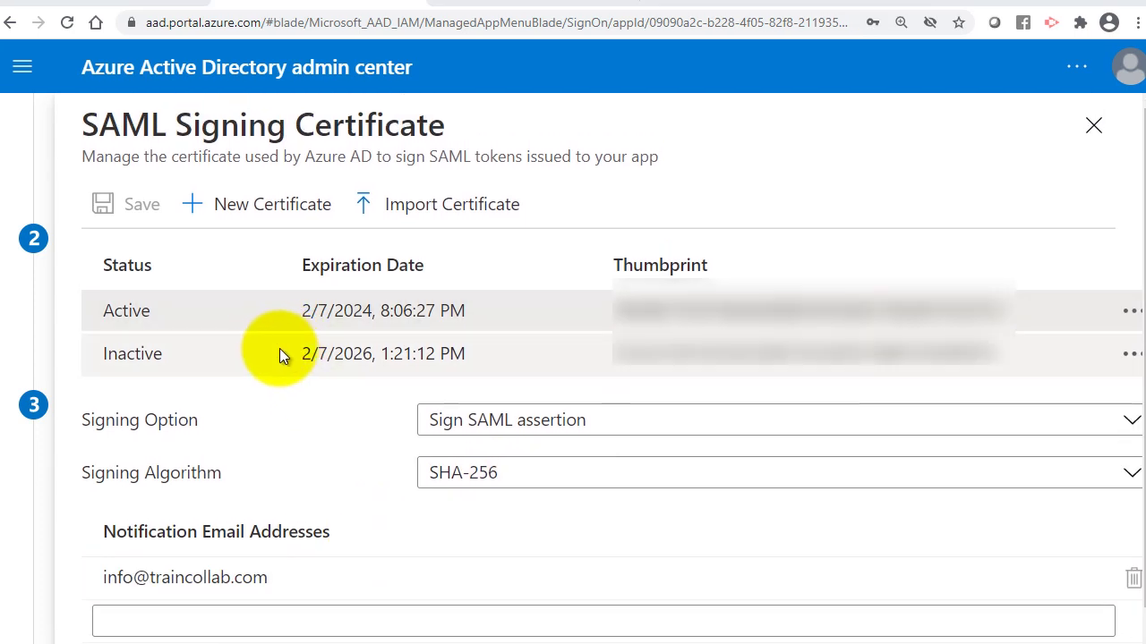
{"action": "left_click", "coordinate": [162, 358]}
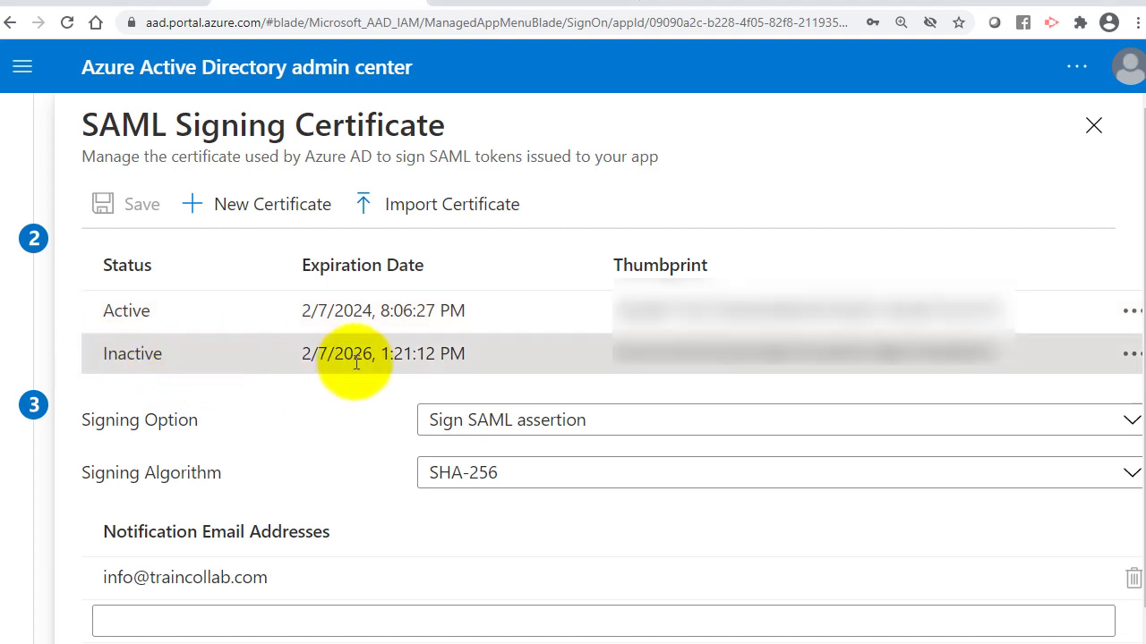
{"action": "left_click", "coordinate": [1130, 358]}
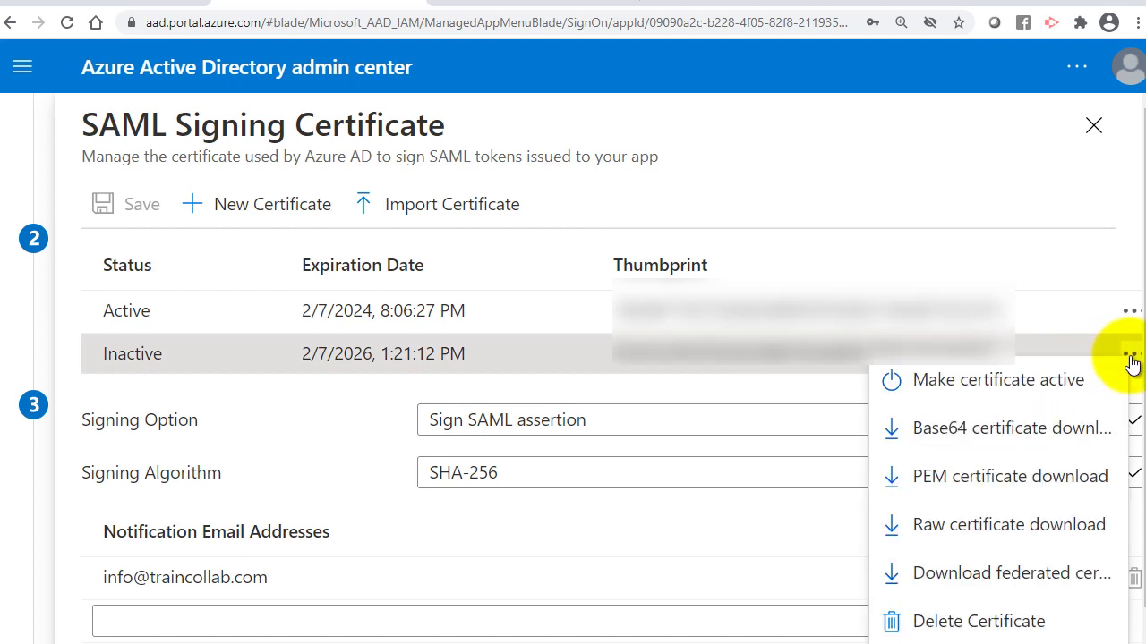
{"action": "left_click", "coordinate": [998, 381]}
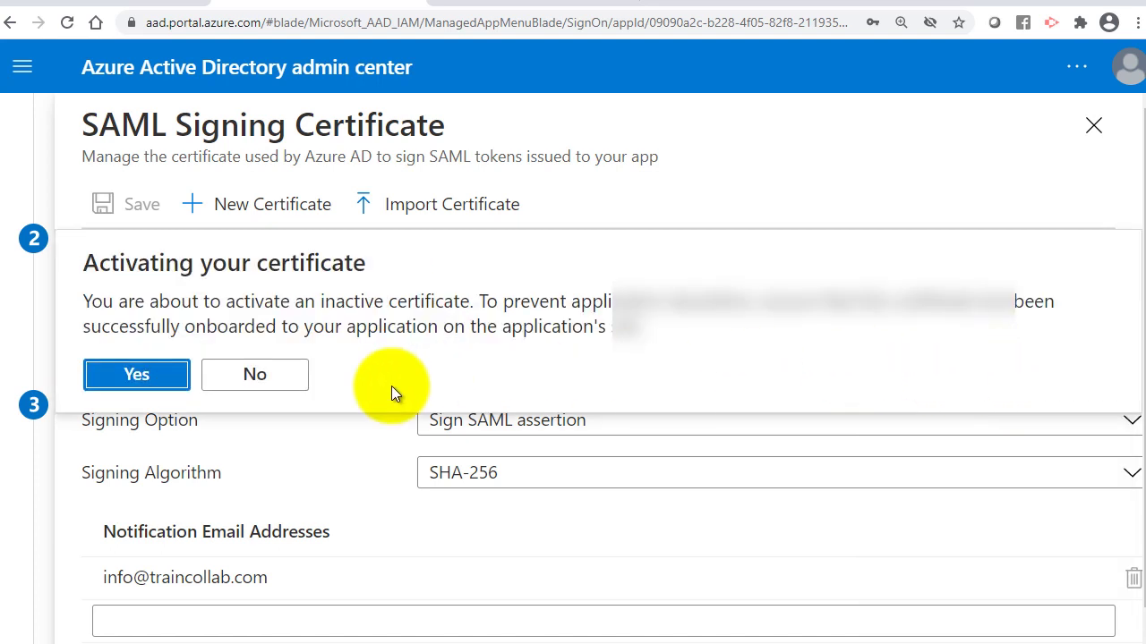
{"action": "left_click", "coordinate": [146, 385]}
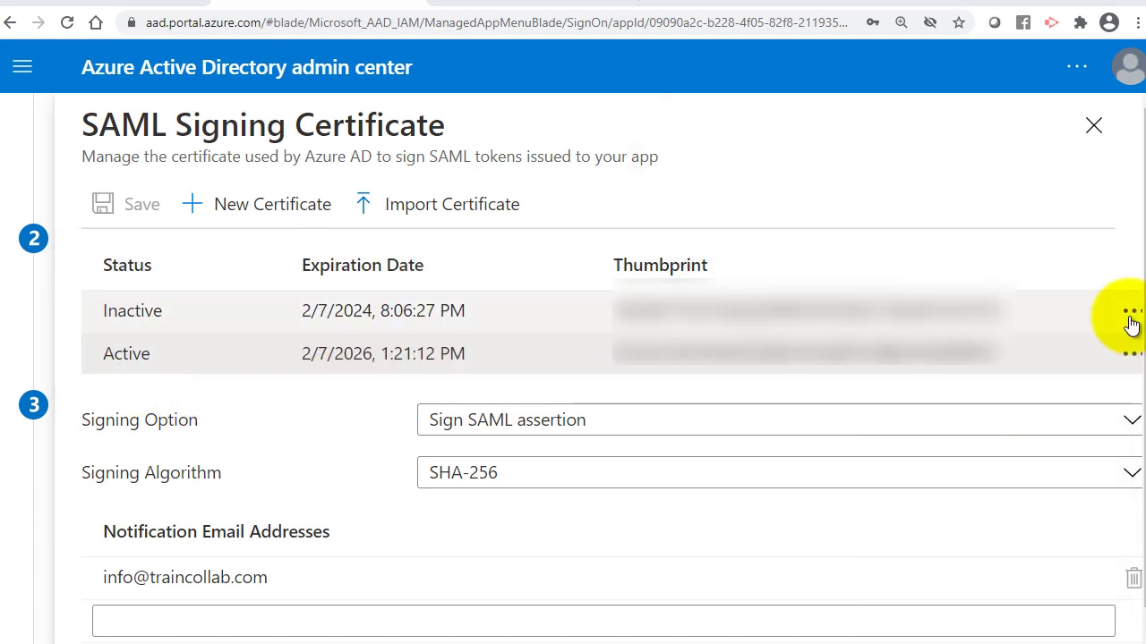
Delete the old certificate expiring 2/7/2024.
{"action": "left_click", "coordinate": [1132, 312]}
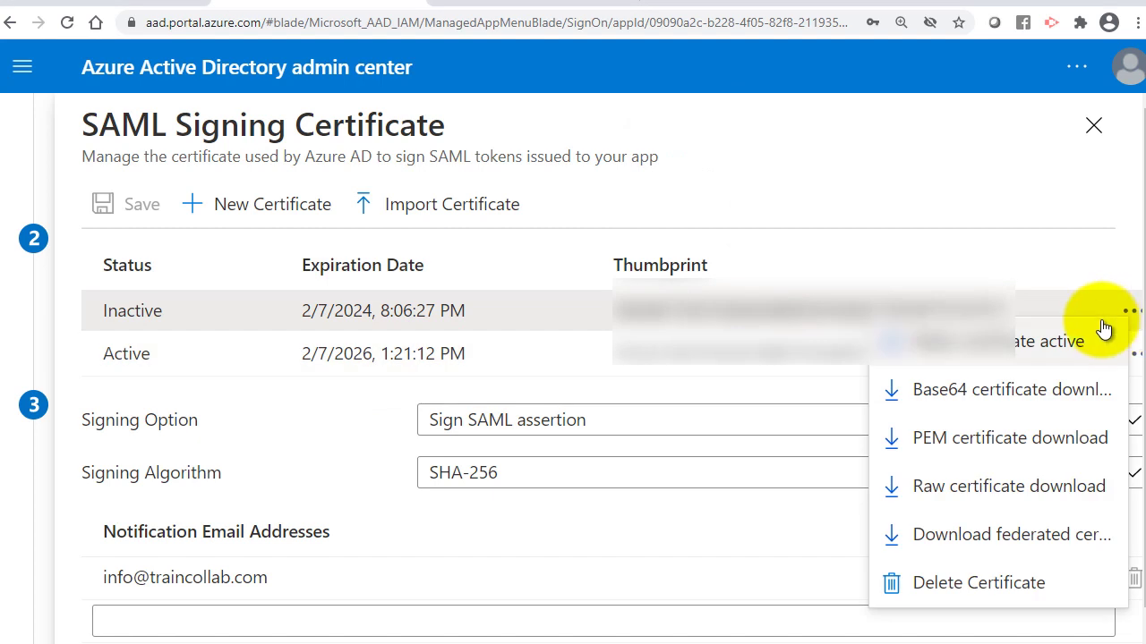
{"action": "left_click", "coordinate": [968, 583]}
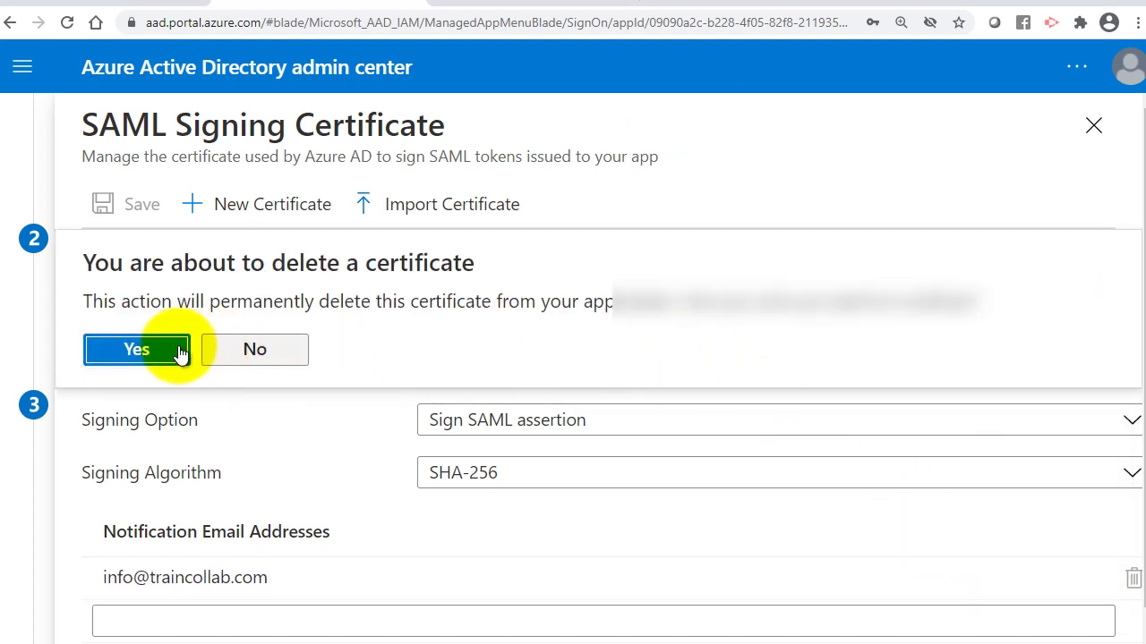
{"action": "left_click", "coordinate": [136, 349]}
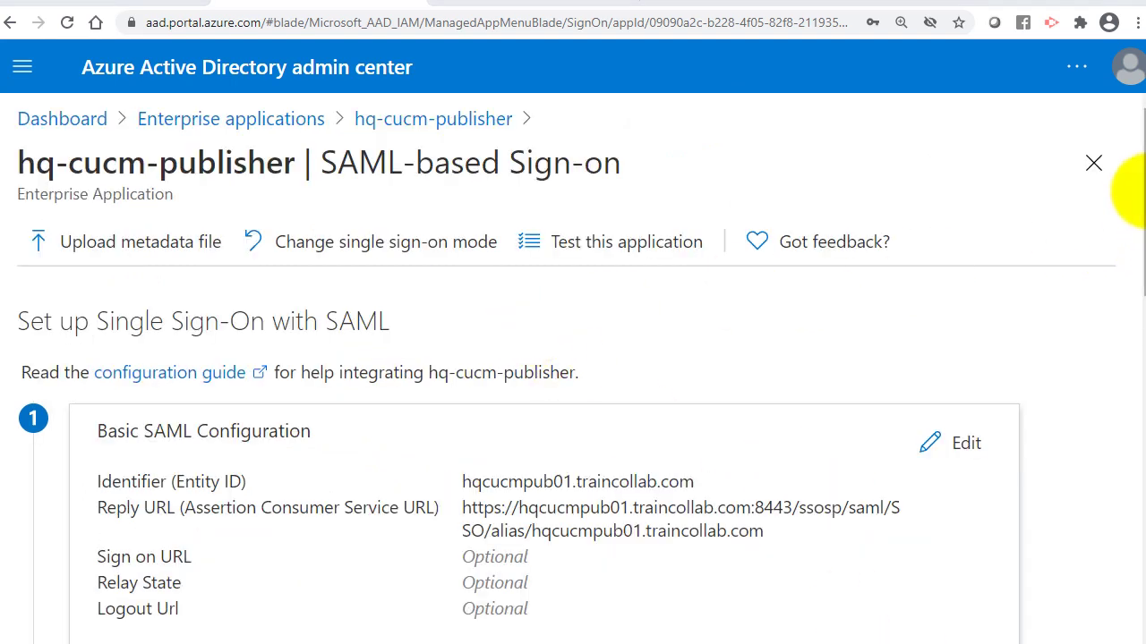
Download hq-cucm-publisher's Federation Metadata XML and save it as hq-cucm-publisher.xml.
{"action": "scroll", "coordinate": [1128, 206], "scroll_direction": "down", "scroll_amount": 1}
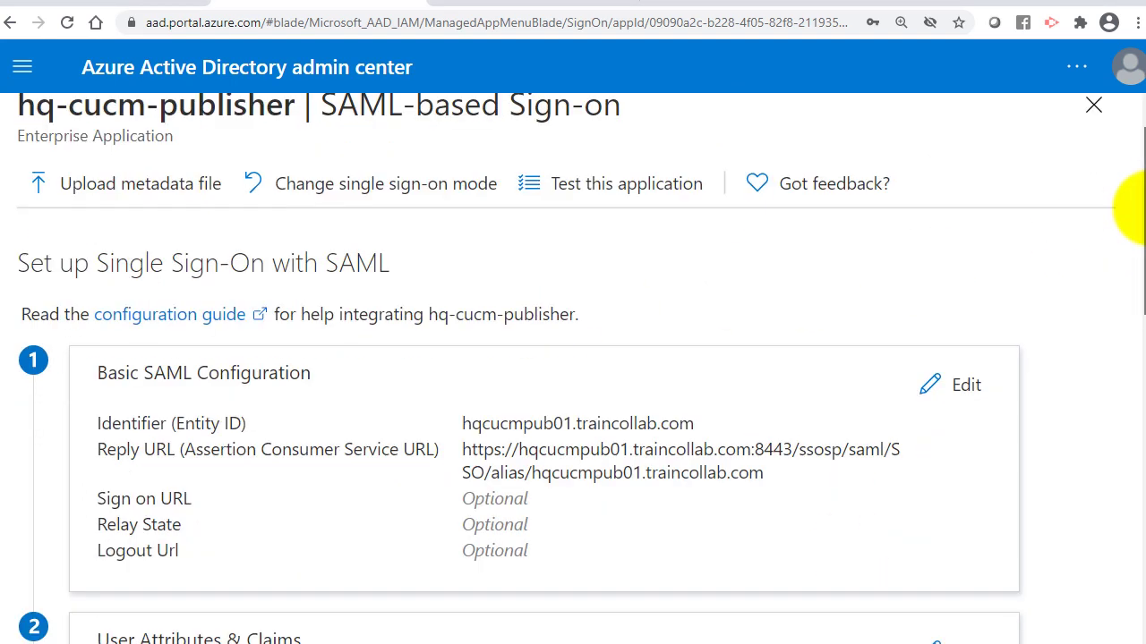
{"action": "left_click_drag", "start_coordinate": [1135, 205], "coordinate": [1139, 276]}
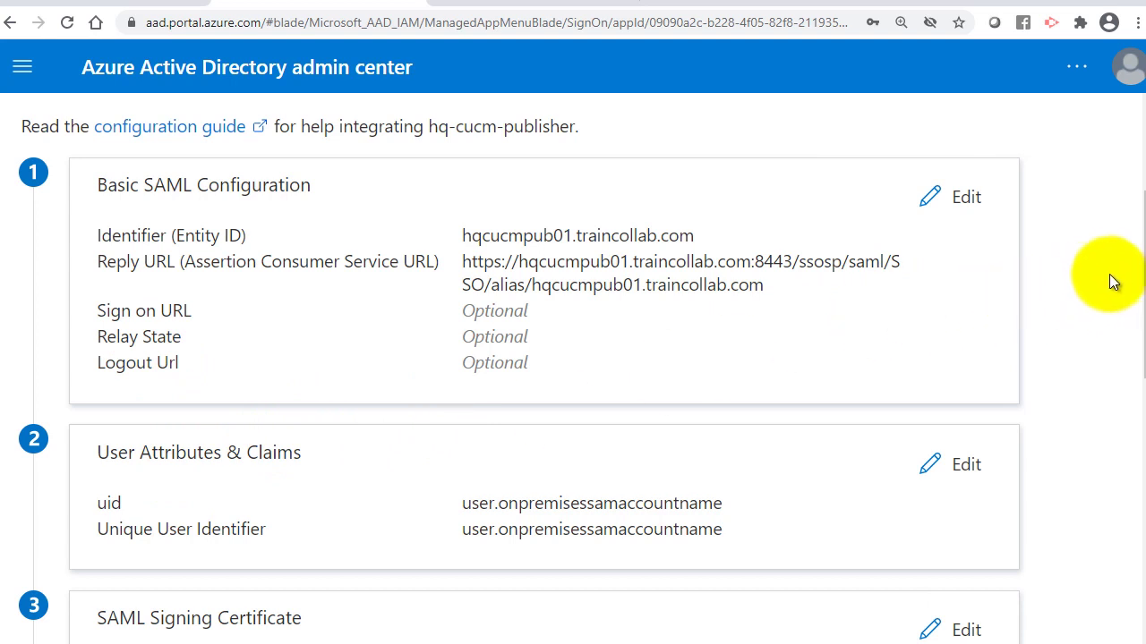
{"action": "left_click_drag", "start_coordinate": [1135, 267], "coordinate": [1130, 366]}
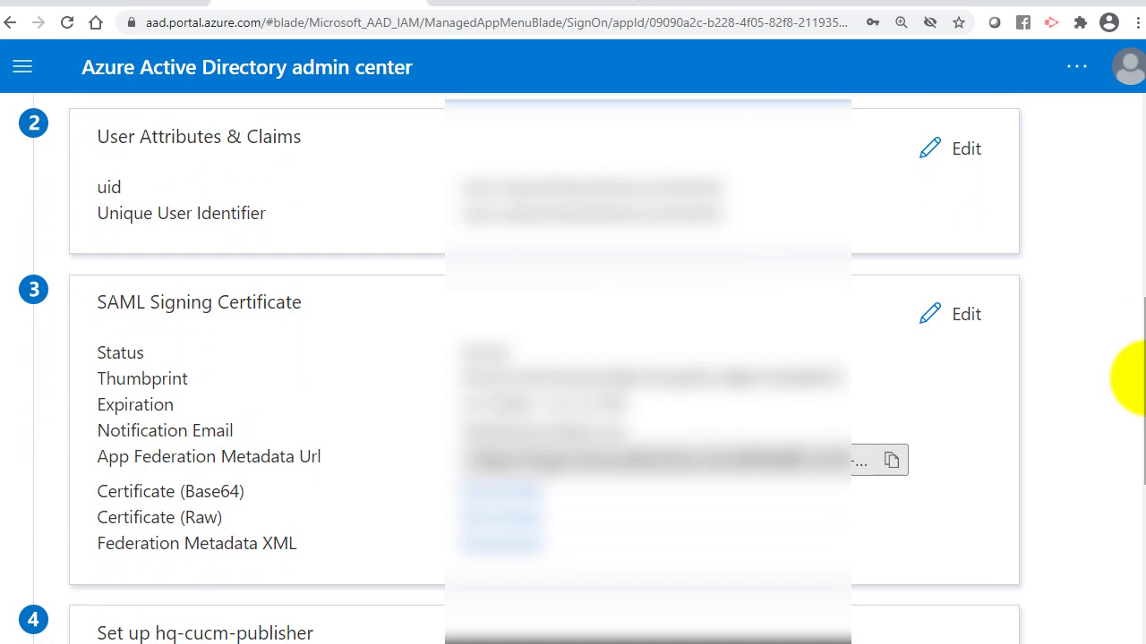
{"action": "left_click_drag", "start_coordinate": [1129, 379], "coordinate": [1135, 528]}
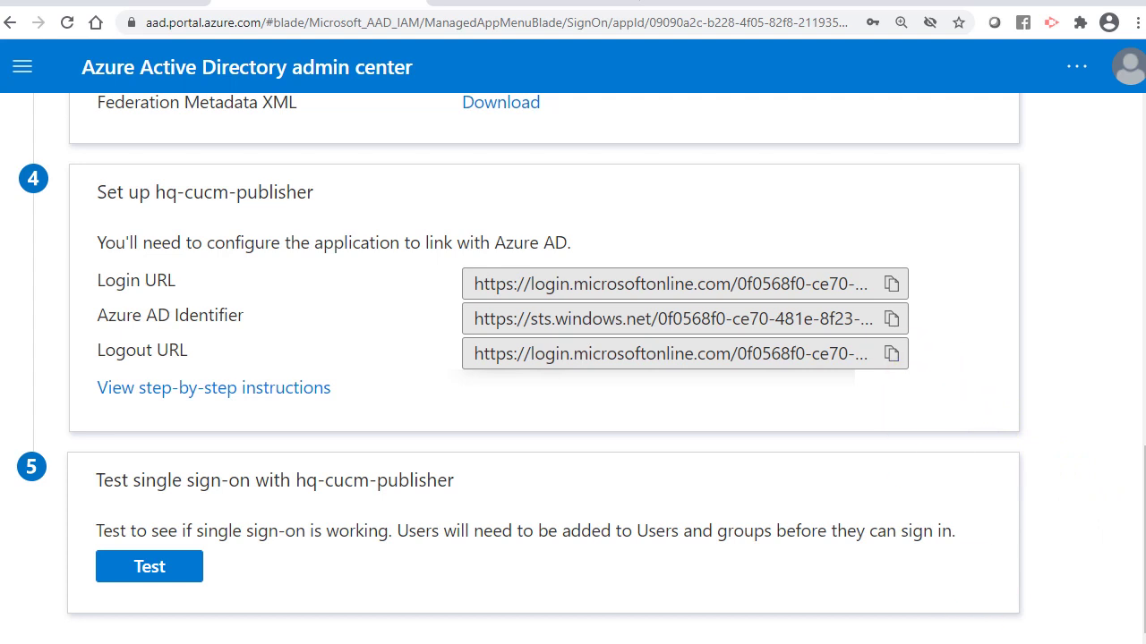
{"action": "scroll", "coordinate": [573, 358], "scroll_direction": "up", "scroll_amount": 5}
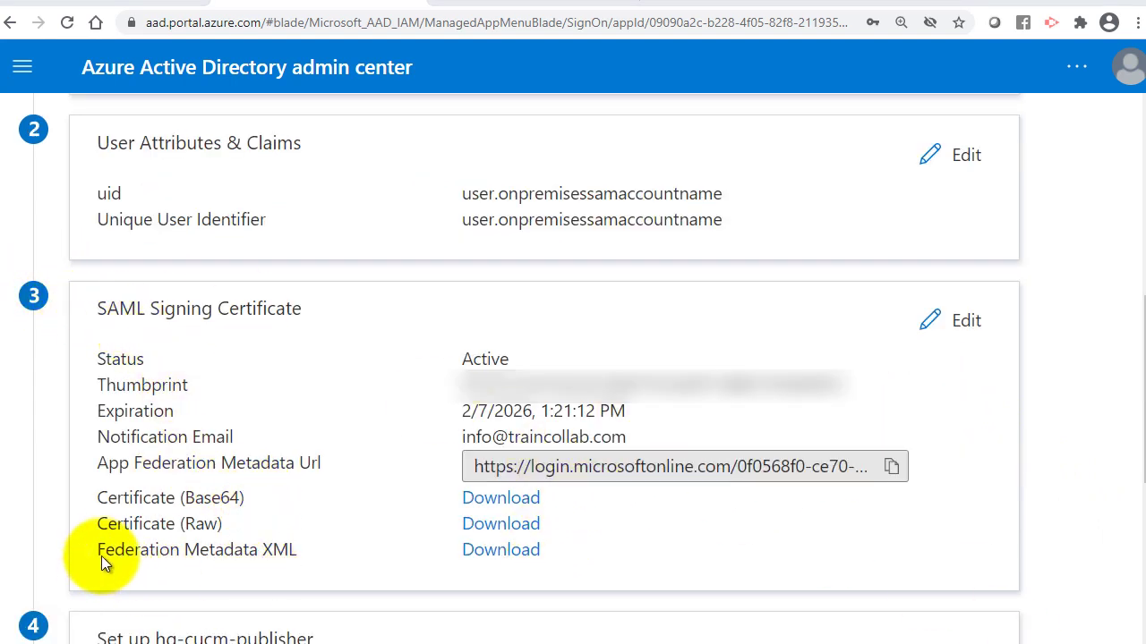
{"action": "left_click_drag", "start_coordinate": [95, 550], "coordinate": [296, 555]}
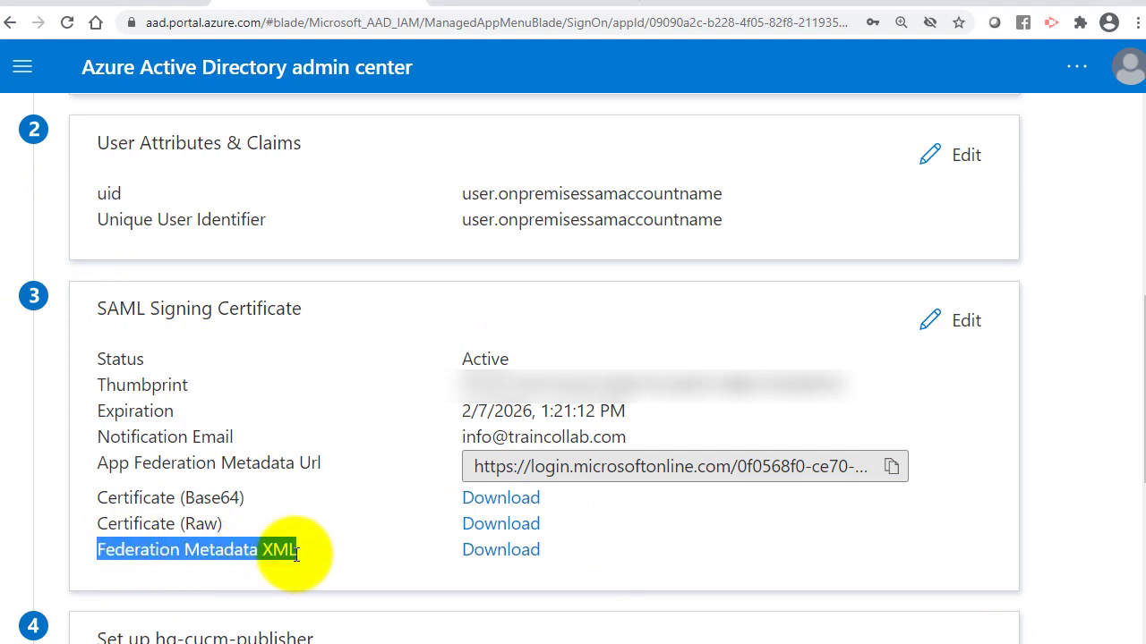
{"action": "left_click", "coordinate": [369, 559]}
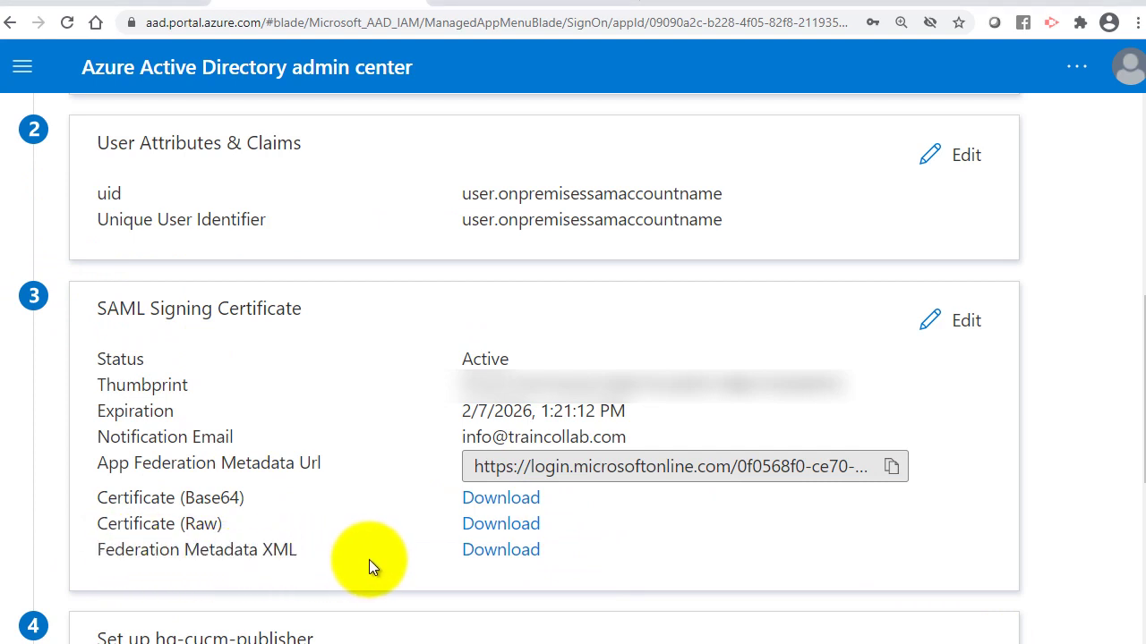
{"action": "left_click", "coordinate": [489, 555]}
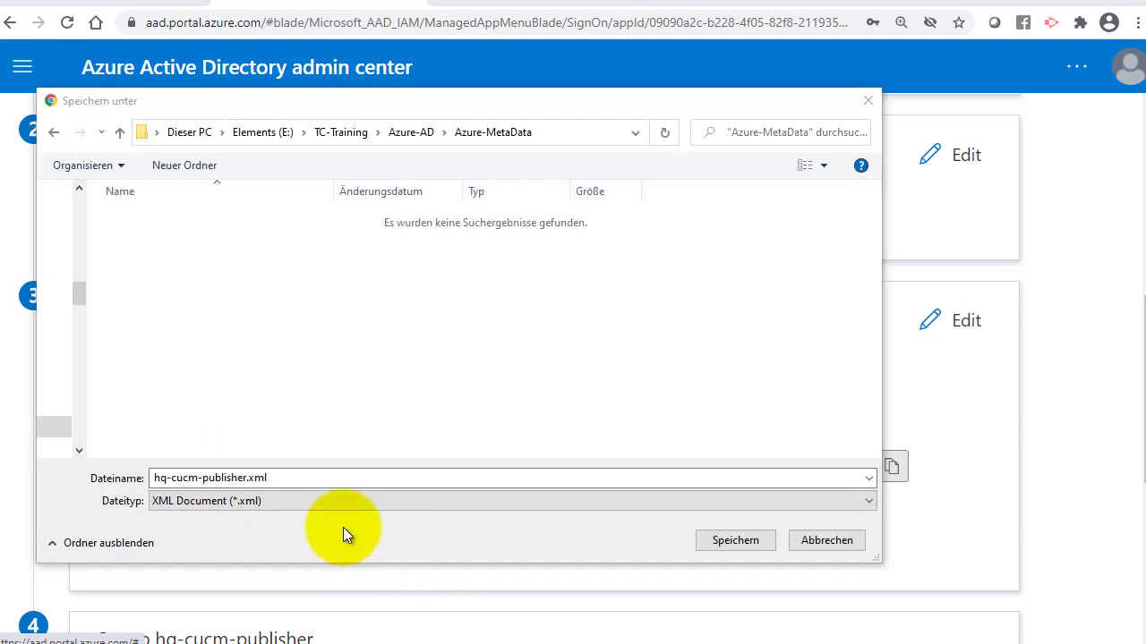
{"action": "left_click", "coordinate": [720, 540]}
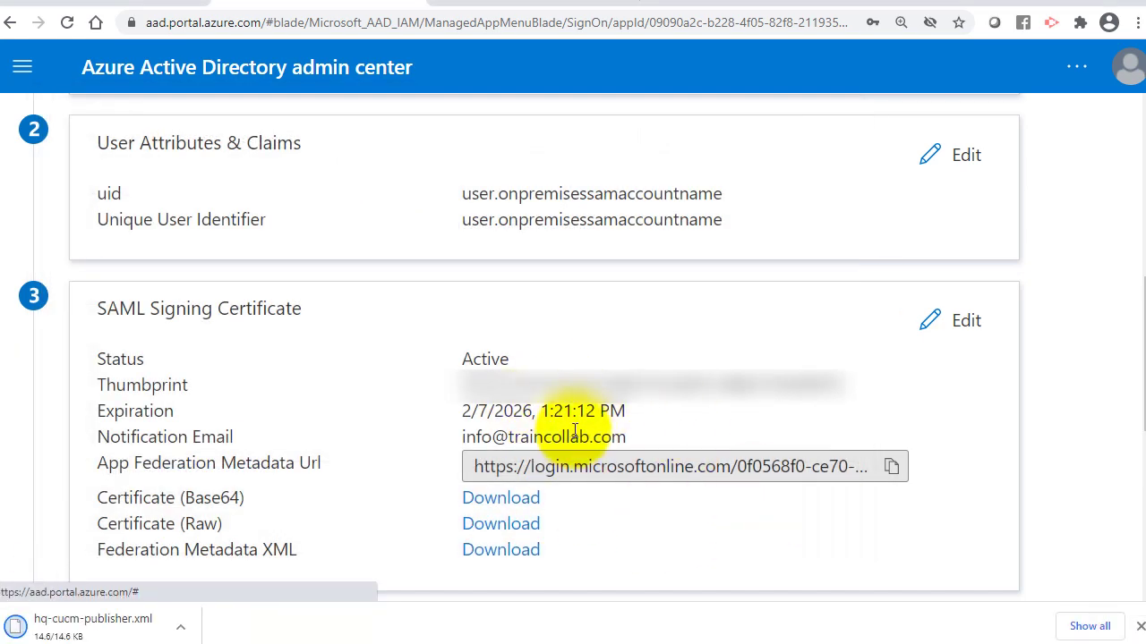
{"action": "scroll", "coordinate": [573, 358], "scroll_direction": "up", "scroll_amount": 6}
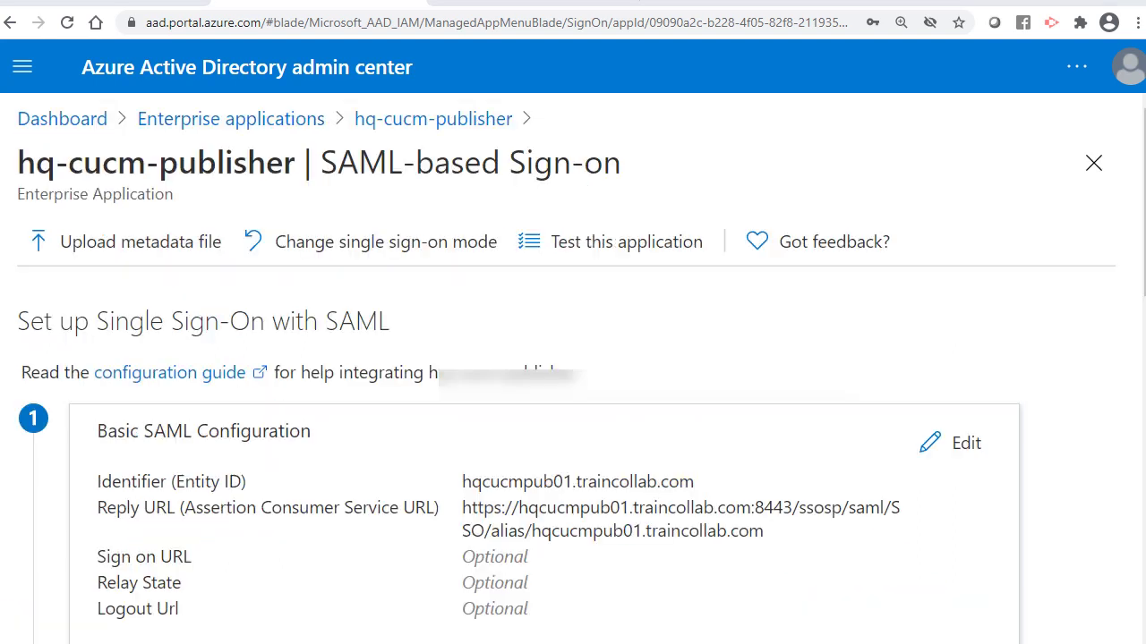
Create a custom non-gallery enterprise application named HQ-CUCM-Subscriber01.
{"action": "left_click", "coordinate": [206, 126]}
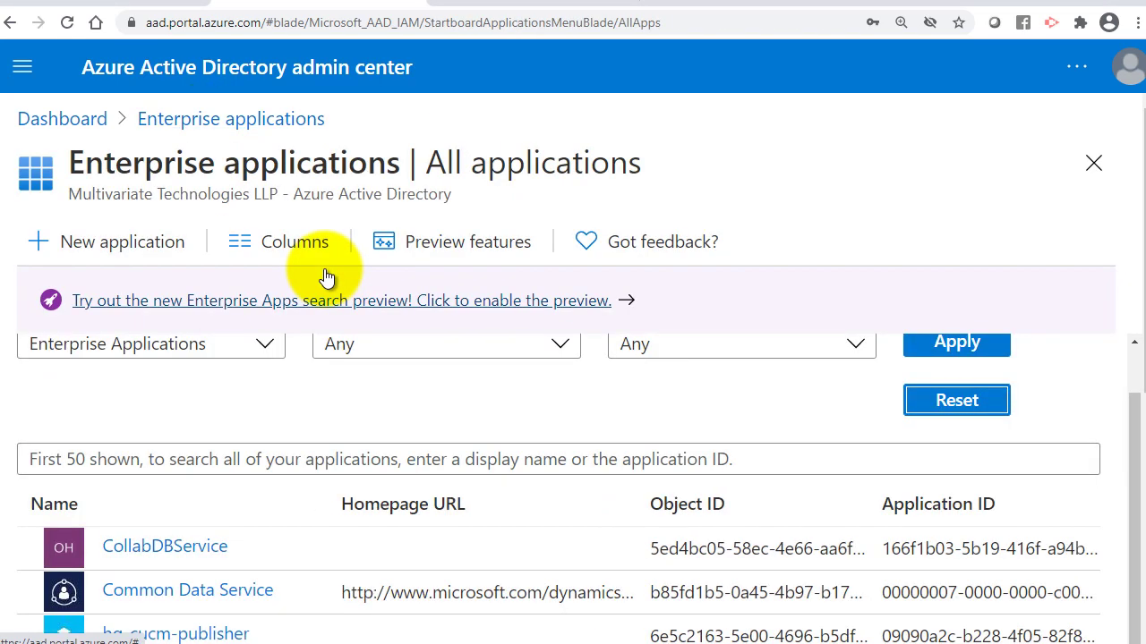
{"action": "left_click", "coordinate": [146, 250]}
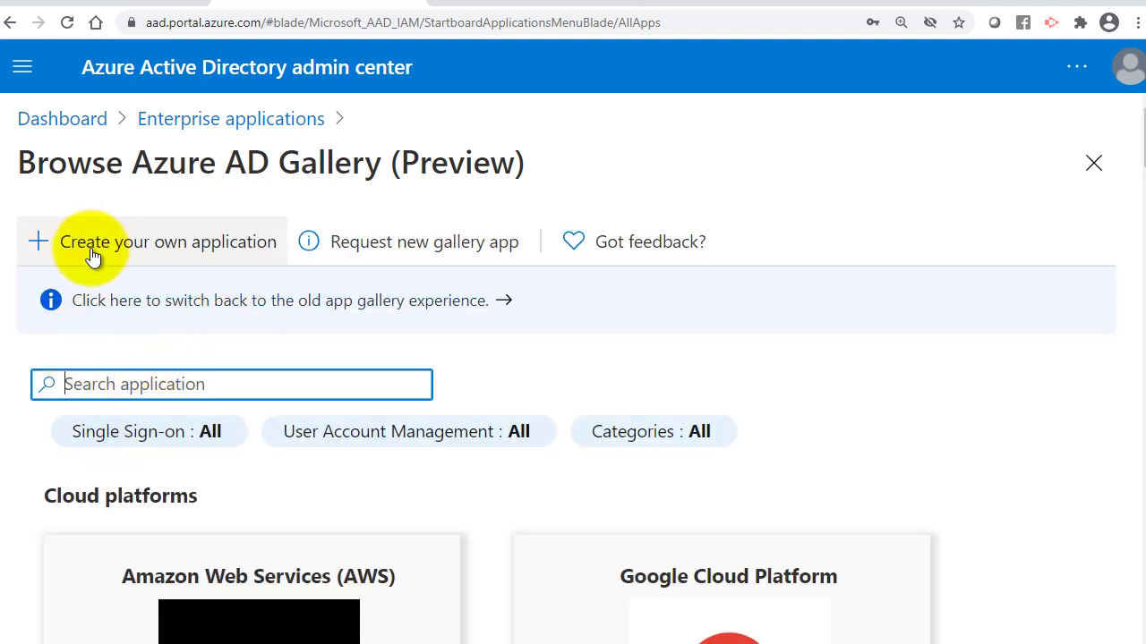
{"action": "left_click", "coordinate": [94, 254]}
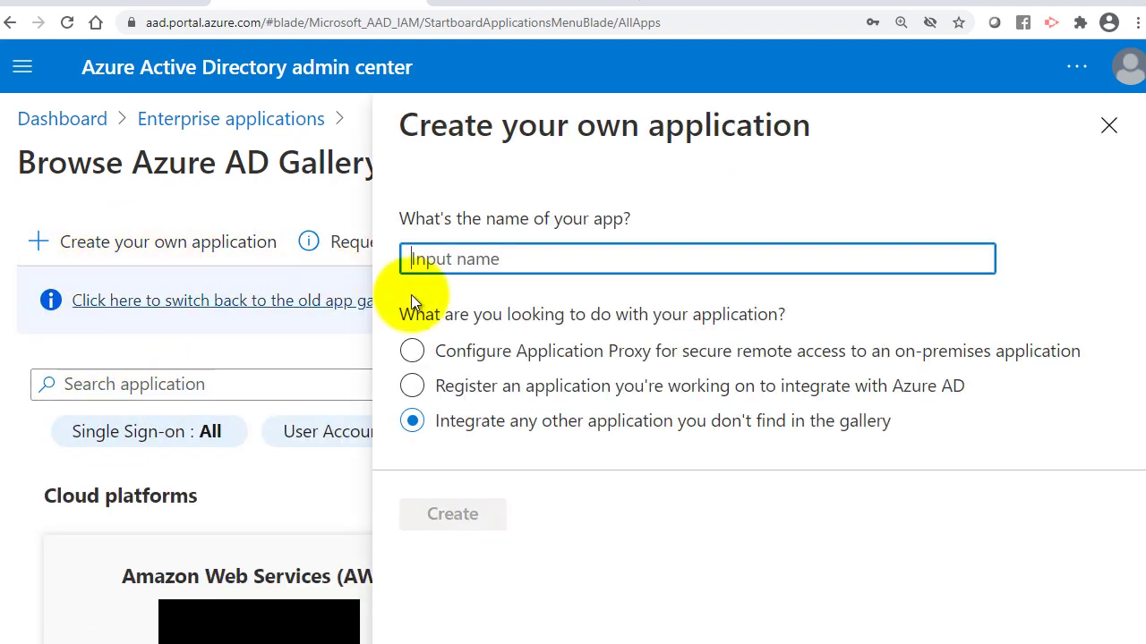
{"action": "type", "text": "HQq-"}
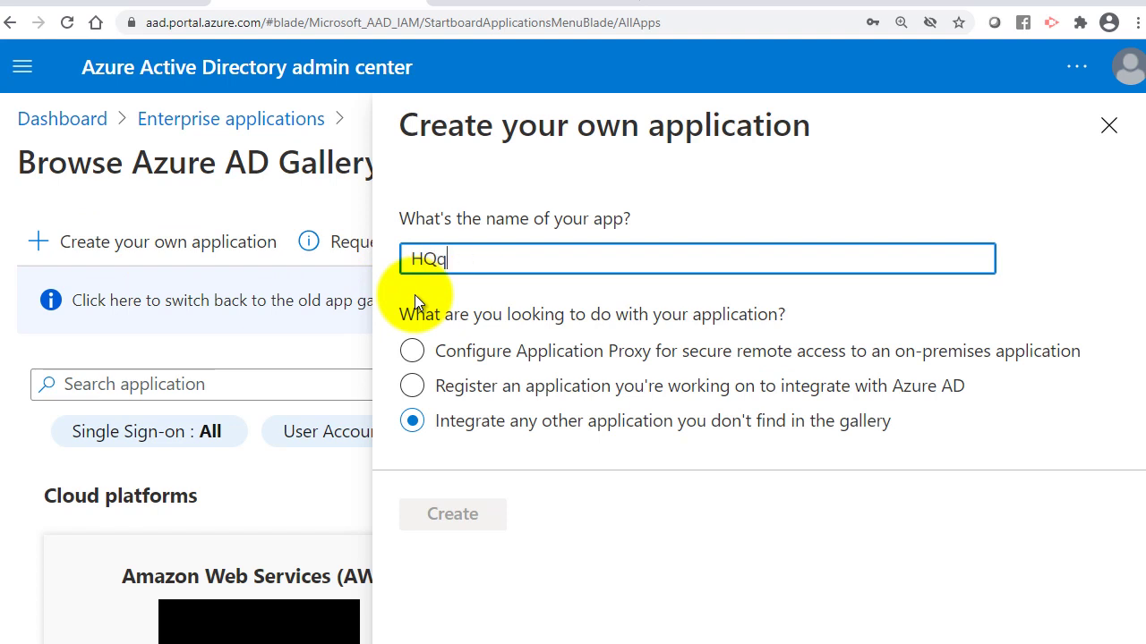
{"action": "key", "text": "BackSpace"}
{"action": "key", "text": "BackSpace"}
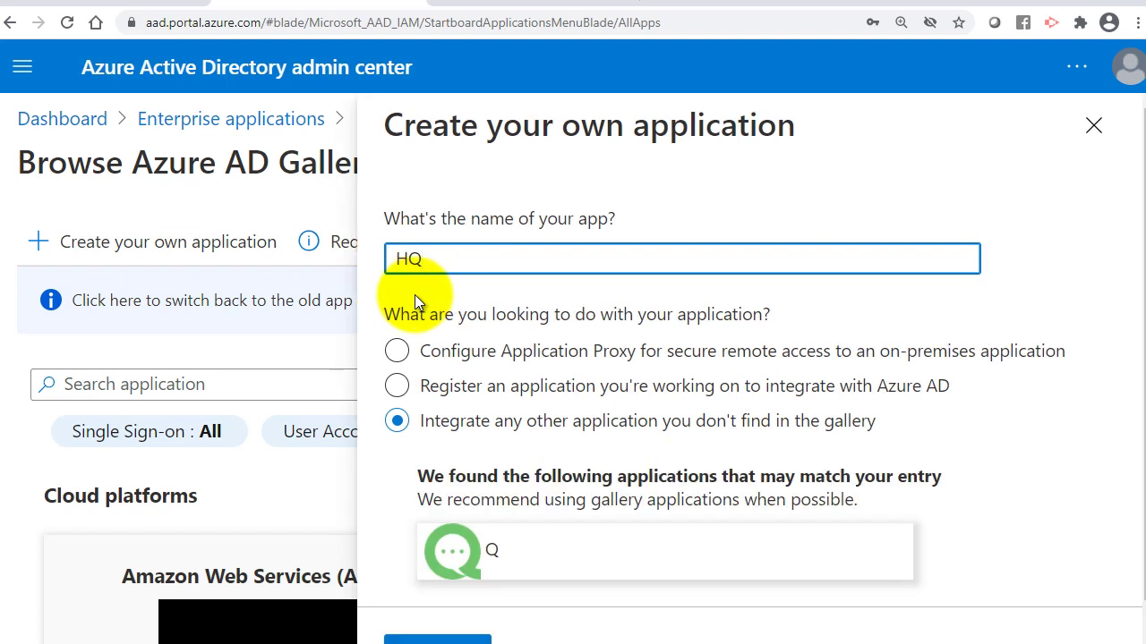
{"action": "type", "text": "-CUCM-Subscriber01"}
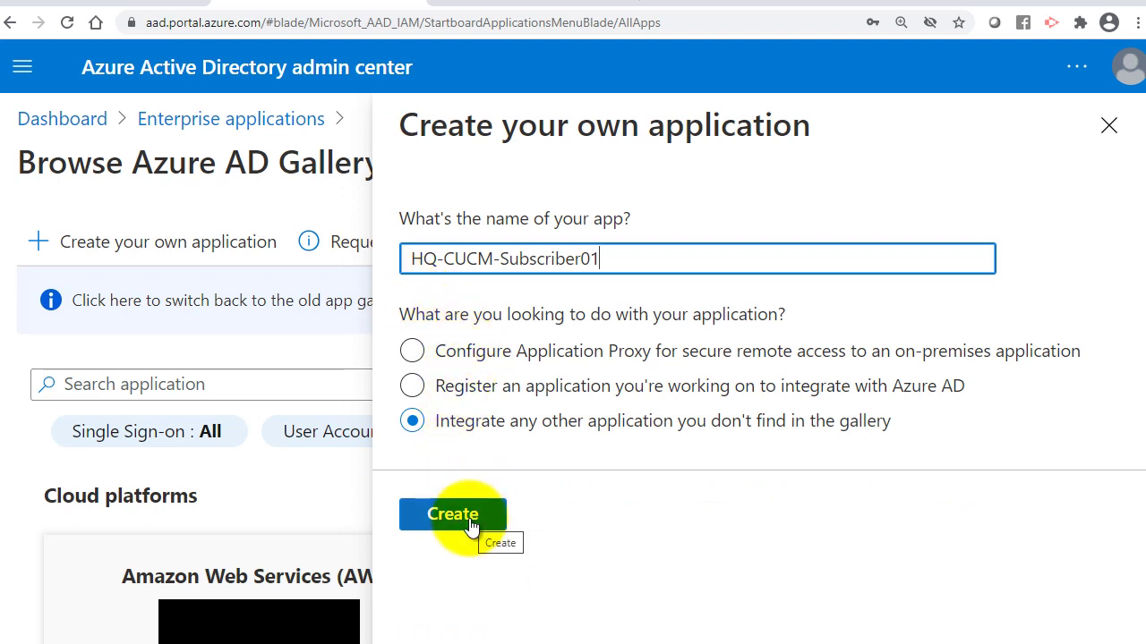
{"action": "left_click", "coordinate": [470, 522]}
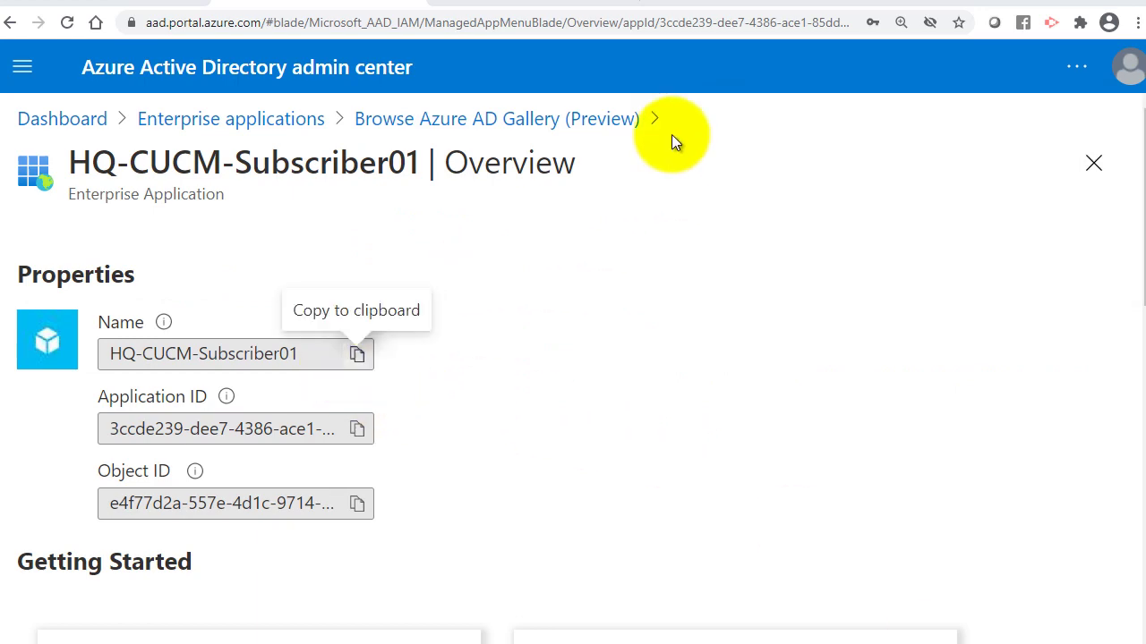
Go back to the Enterprise applications All applications list and scroll through it.
{"action": "scroll", "coordinate": [387, 320], "scroll_direction": "down", "scroll_amount": 5}
{"action": "scroll", "coordinate": [387, 320], "scroll_direction": "up", "scroll_amount": 3}
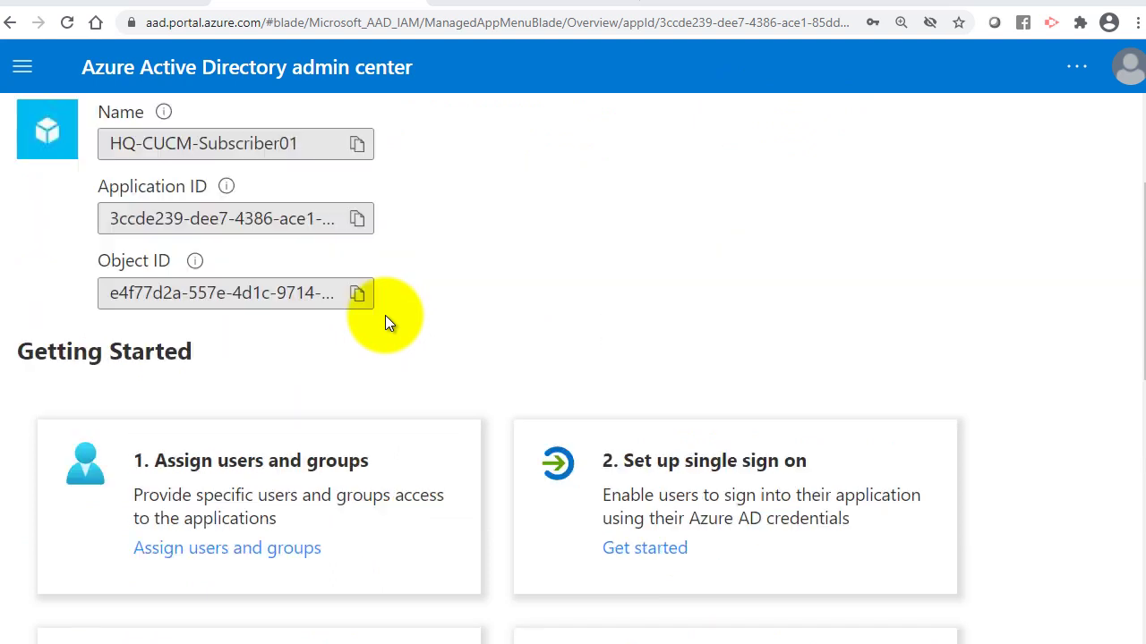
{"action": "scroll", "coordinate": [385, 315], "scroll_direction": "up", "scroll_amount": 3}
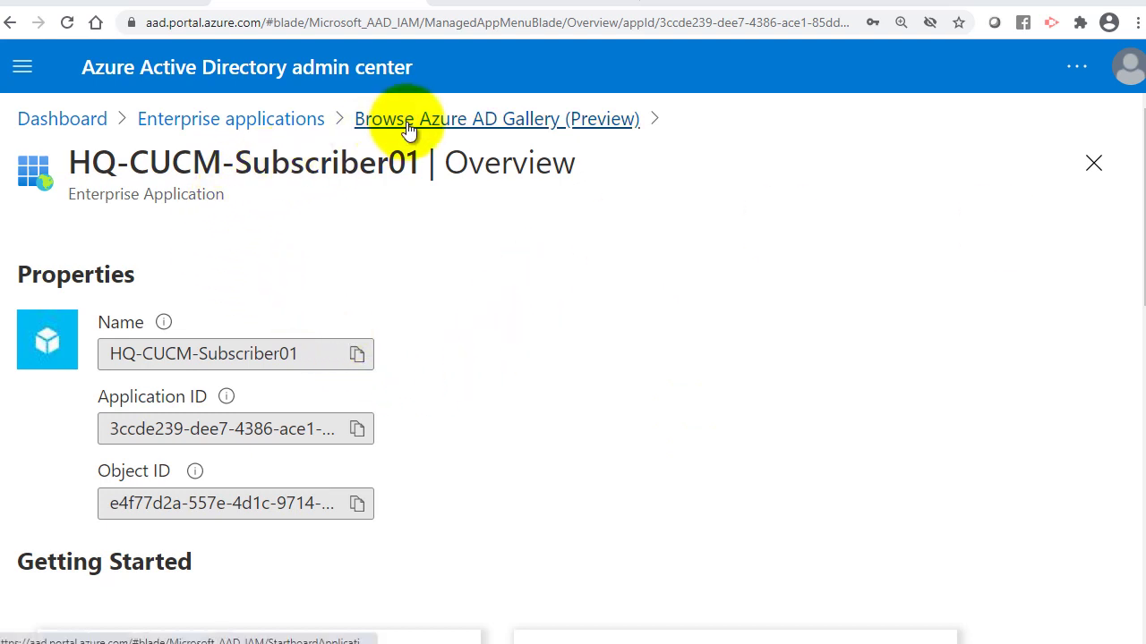
{"action": "left_click", "coordinate": [260, 136]}
{"action": "scroll", "coordinate": [224, 564], "scroll_direction": "down", "scroll_amount": 1}
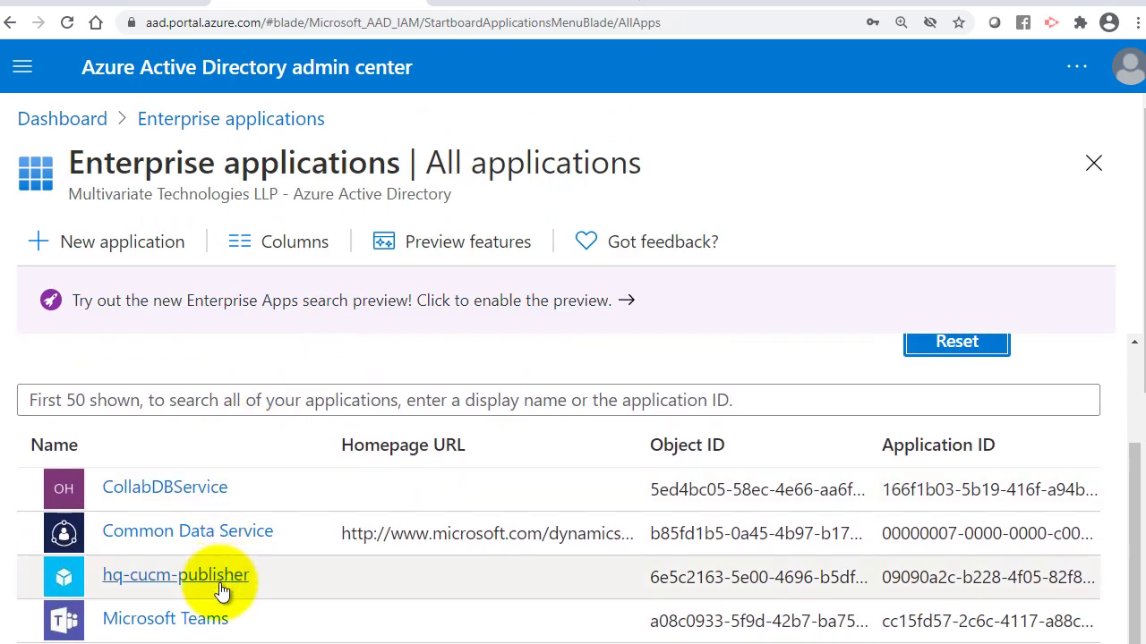
{"action": "scroll", "coordinate": [224, 591], "scroll_direction": "down", "scroll_amount": 5}
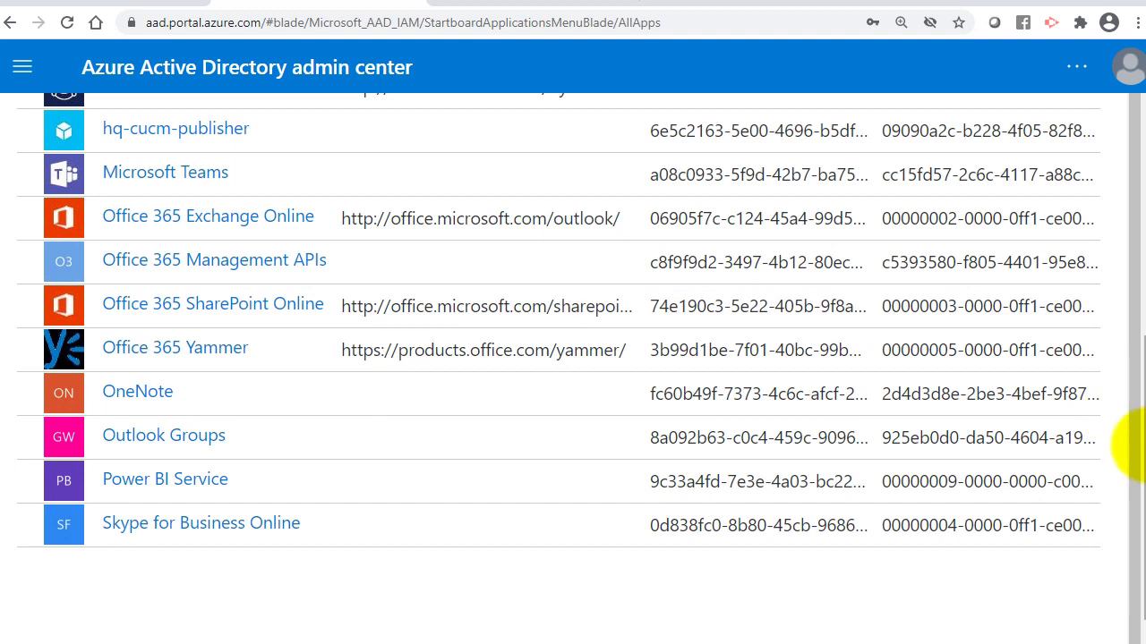
{"action": "left_click_drag", "start_coordinate": [1137, 445], "coordinate": [1137, 269]}
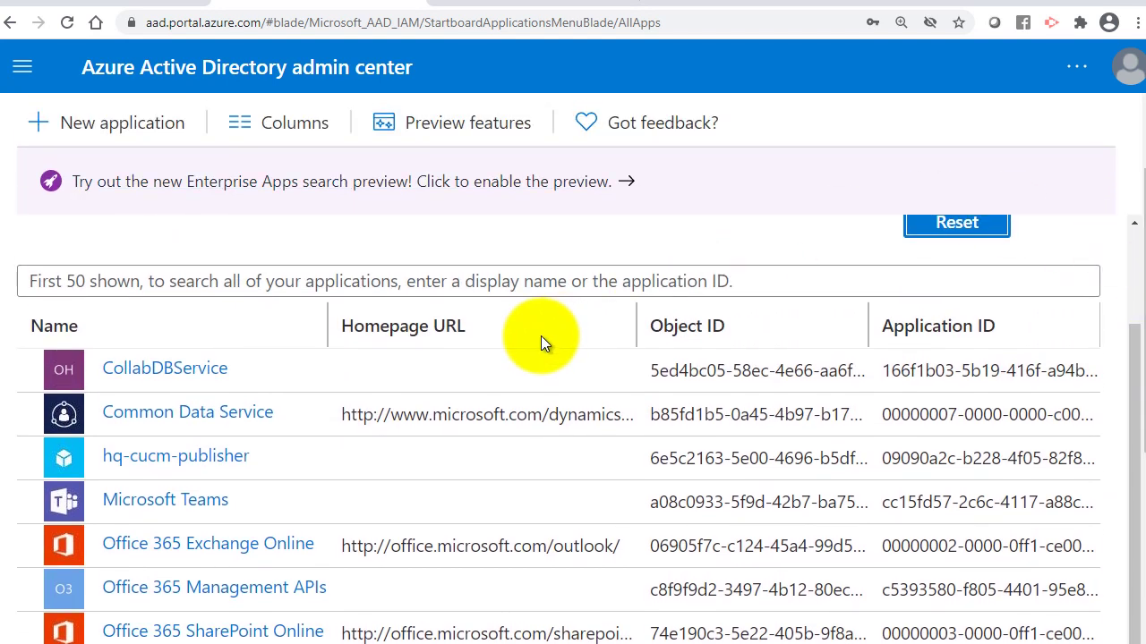
{"action": "scroll", "coordinate": [541, 336], "scroll_direction": "up", "scroll_amount": 2}
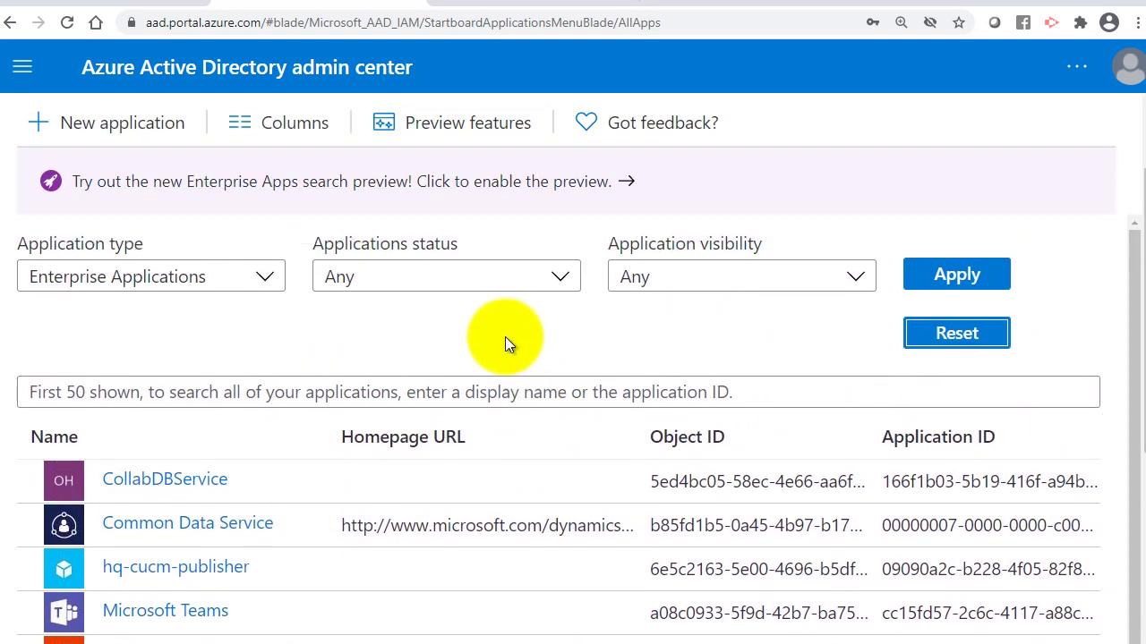
Reload the list, open HQ-CUCM-Subscriber01, and go to its single sign-on settings.
{"action": "left_click", "coordinate": [67, 22]}
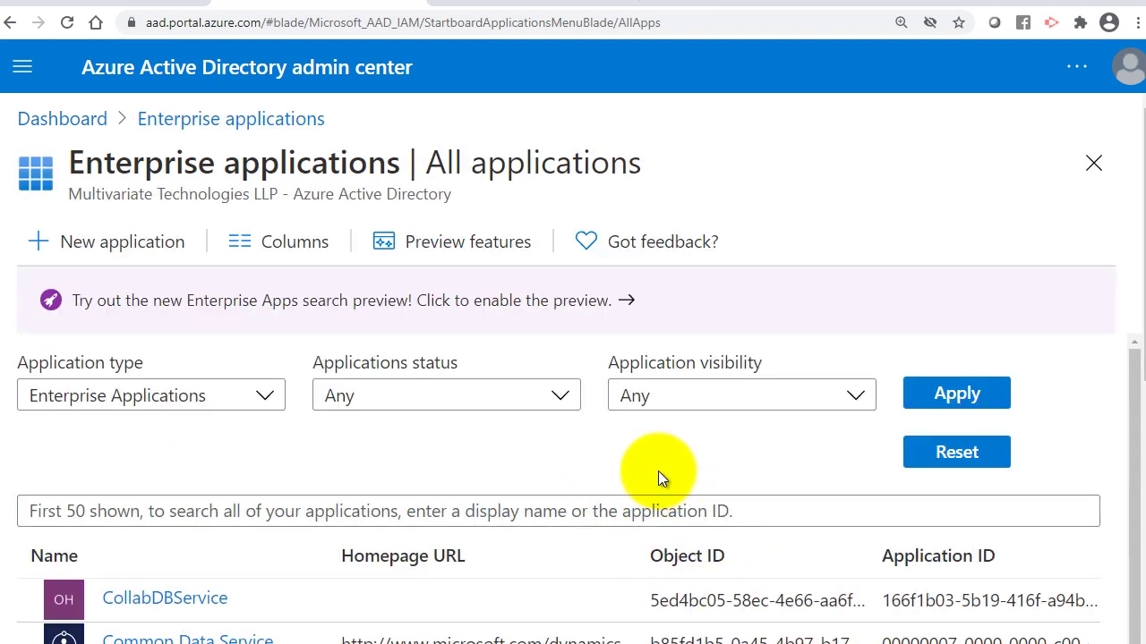
{"action": "scroll", "coordinate": [633, 465], "scroll_direction": "down", "scroll_amount": 1}
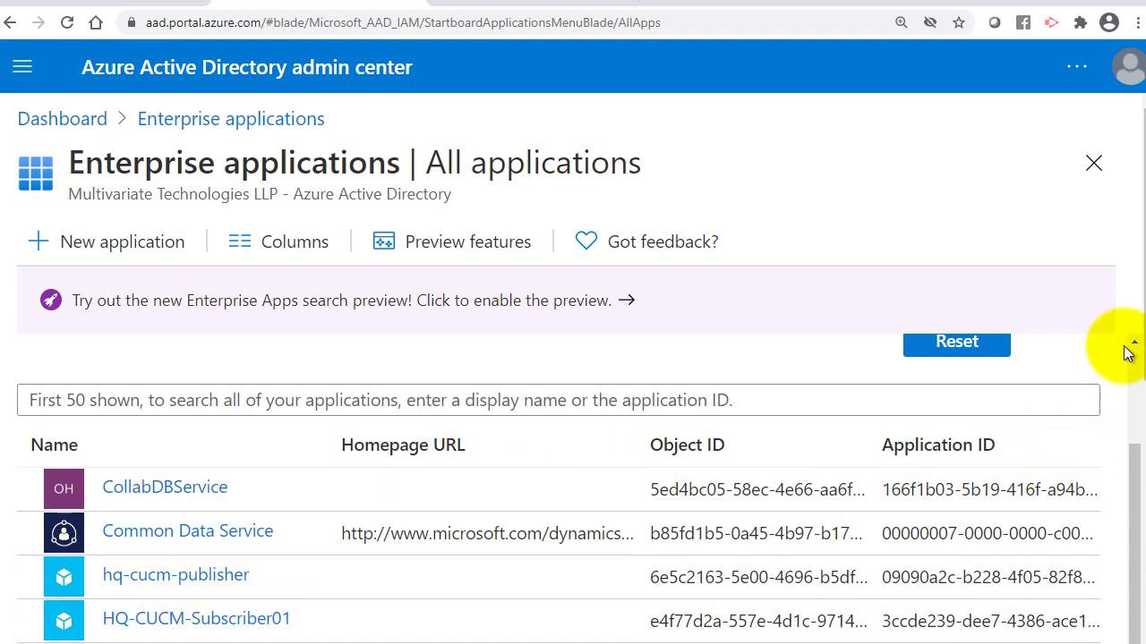
{"action": "scroll", "coordinate": [1129, 394], "scroll_direction": "down", "scroll_amount": 2}
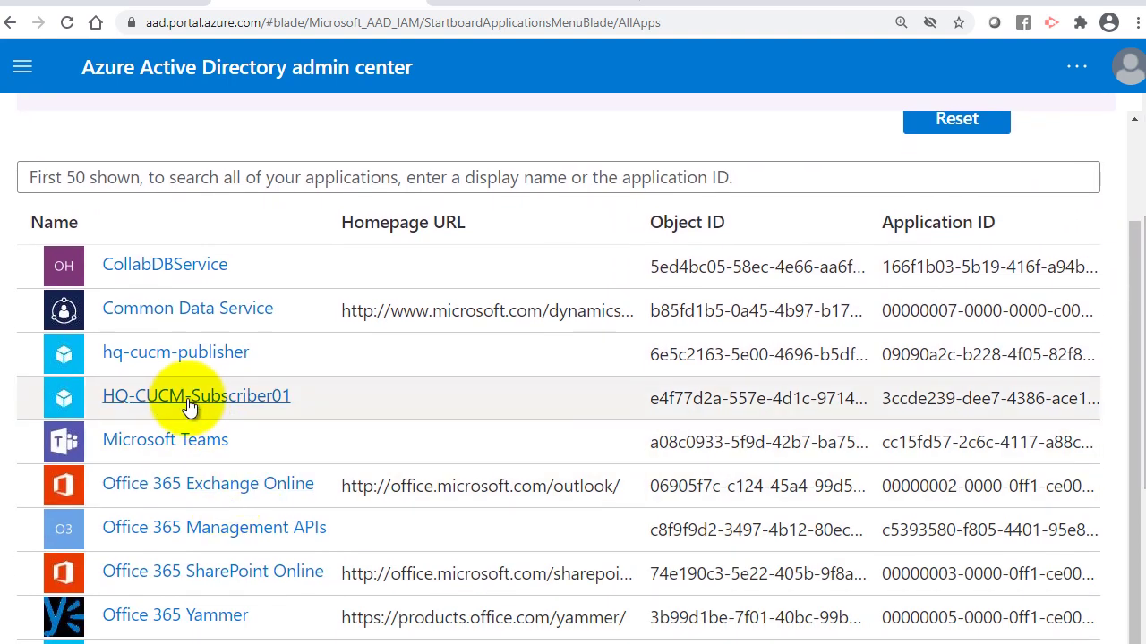
{"action": "left_click", "coordinate": [188, 401]}
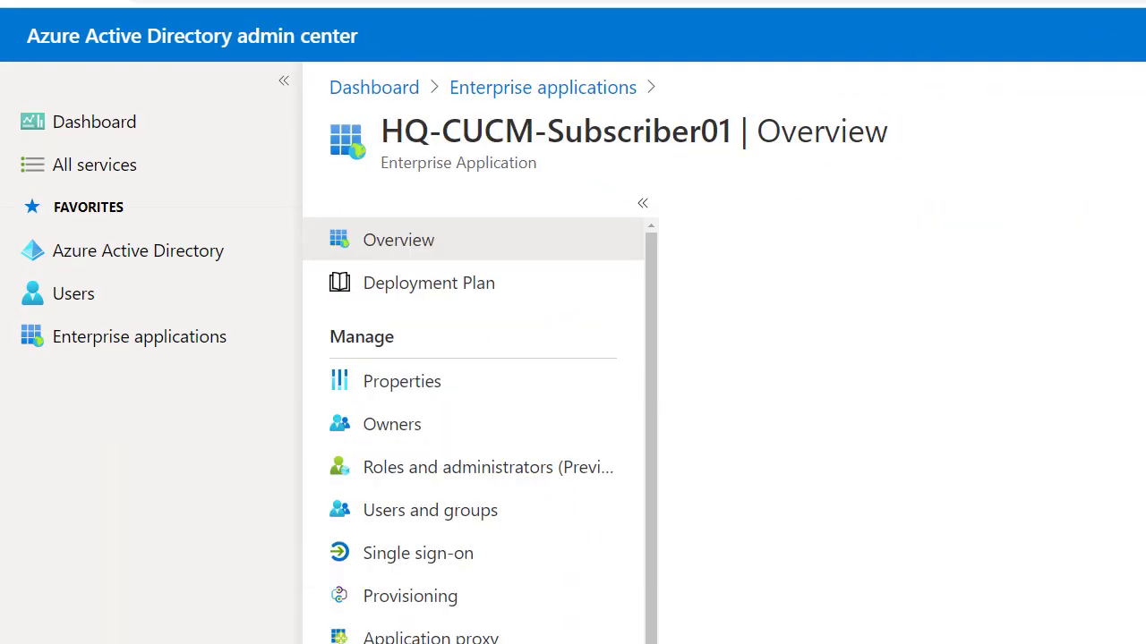
{"action": "scroll", "coordinate": [501, 385], "scroll_direction": "down", "scroll_amount": 3}
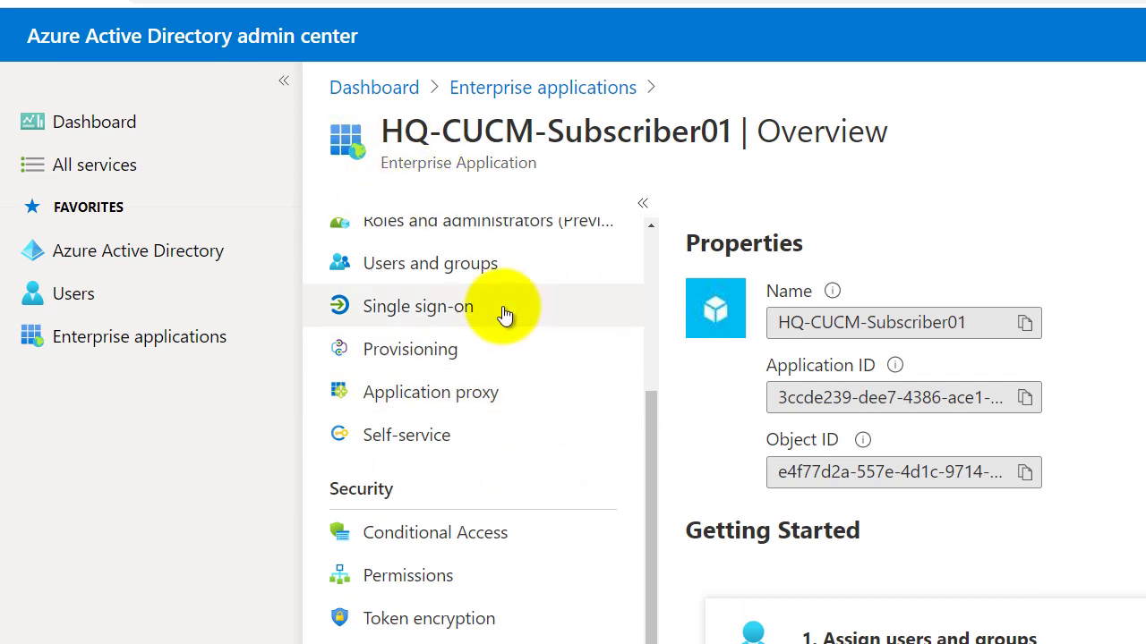
{"action": "left_click", "coordinate": [463, 307]}
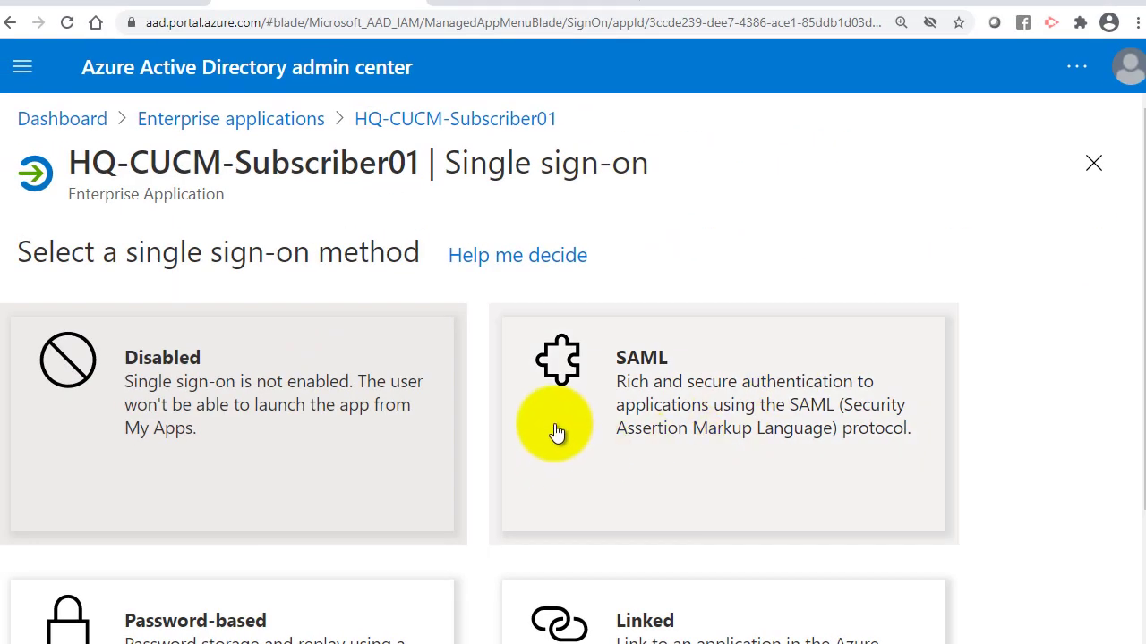
Select SAML for HQ-CUCM-Subscriber01, then open and close Basic SAML Configuration unchanged.
{"action": "left_click", "coordinate": [673, 383]}
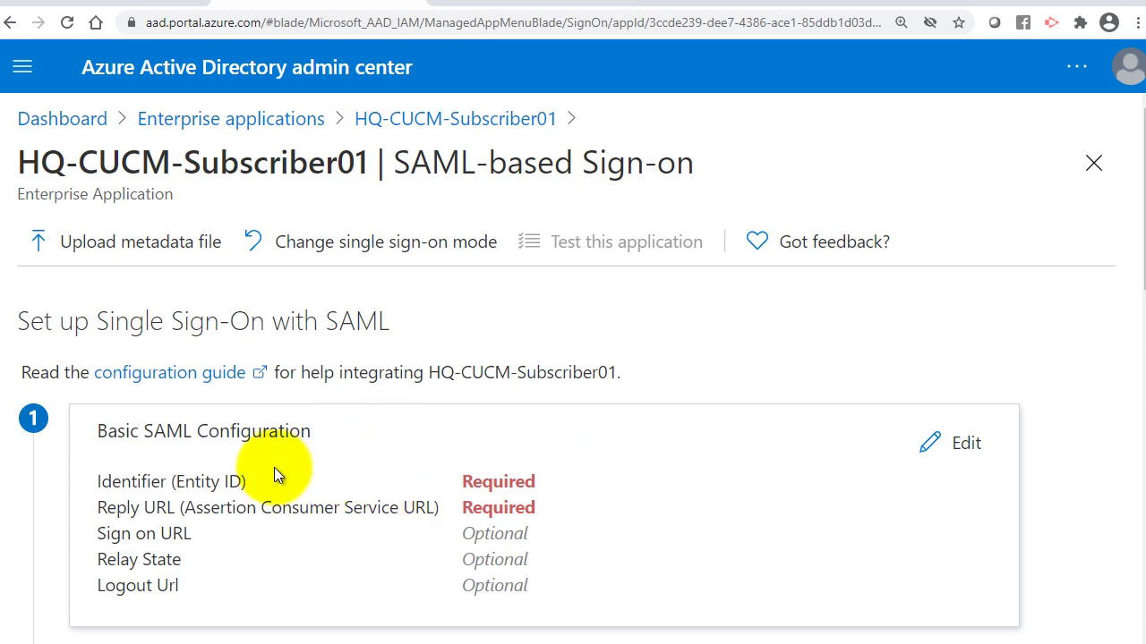
{"action": "scroll", "coordinate": [307, 463], "scroll_direction": "down", "scroll_amount": 5}
{"action": "scroll", "coordinate": [307, 463], "scroll_direction": "up", "scroll_amount": 5}
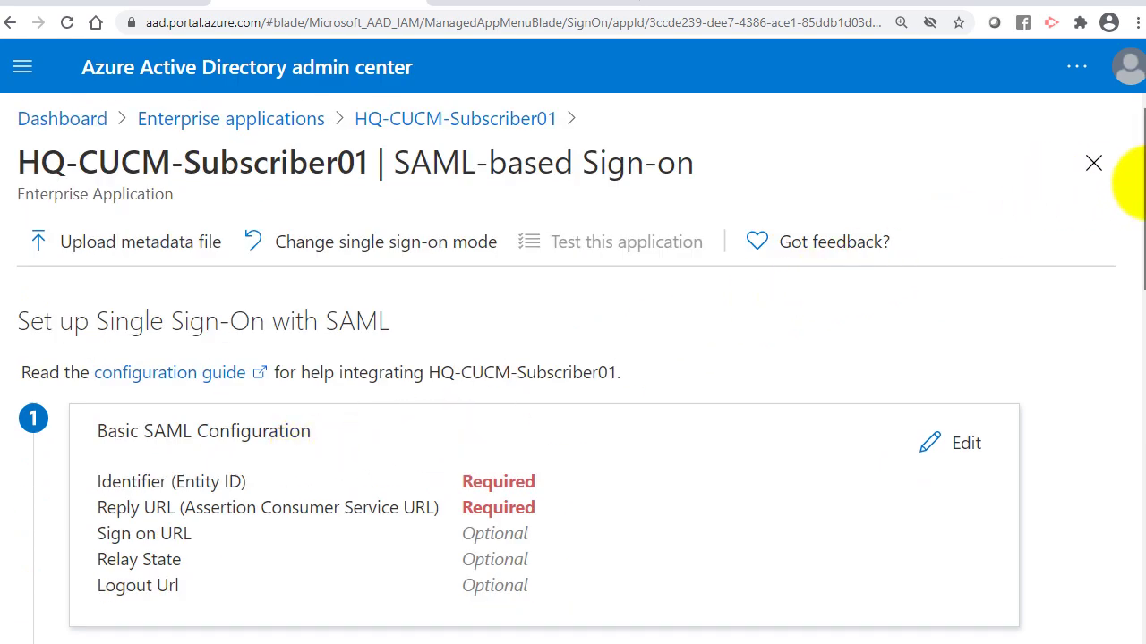
{"action": "left_click_drag", "start_coordinate": [1140, 184], "coordinate": [1048, 218]}
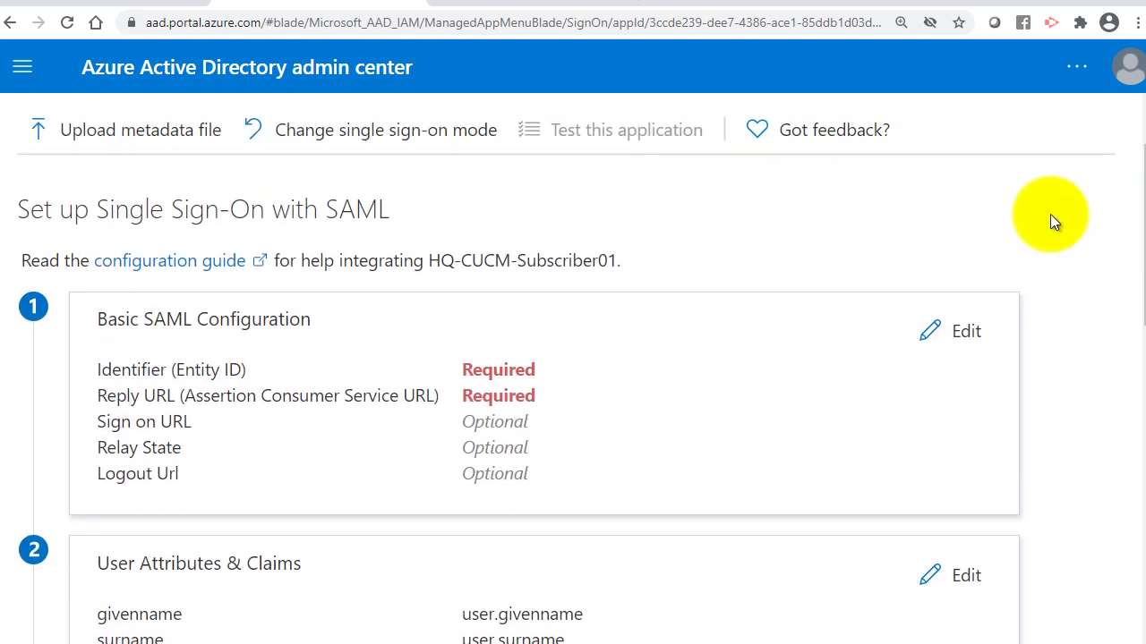
{"action": "left_click", "coordinate": [933, 330]}
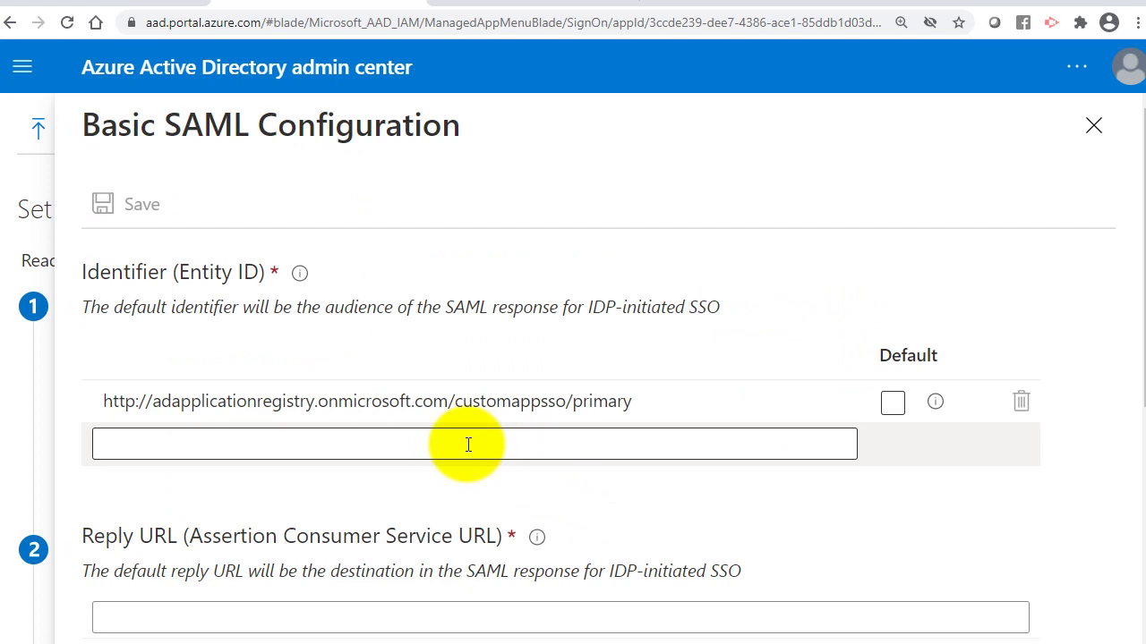
{"action": "scroll", "coordinate": [468, 445], "scroll_direction": "down", "scroll_amount": 5}
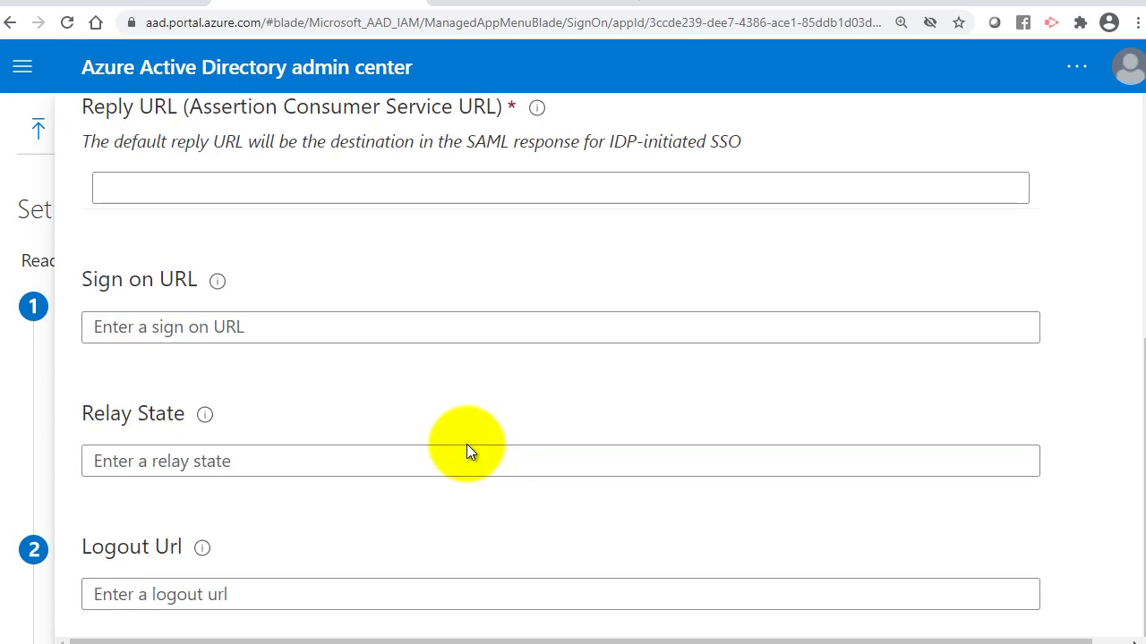
{"action": "scroll", "coordinate": [468, 442], "scroll_direction": "up", "scroll_amount": 5}
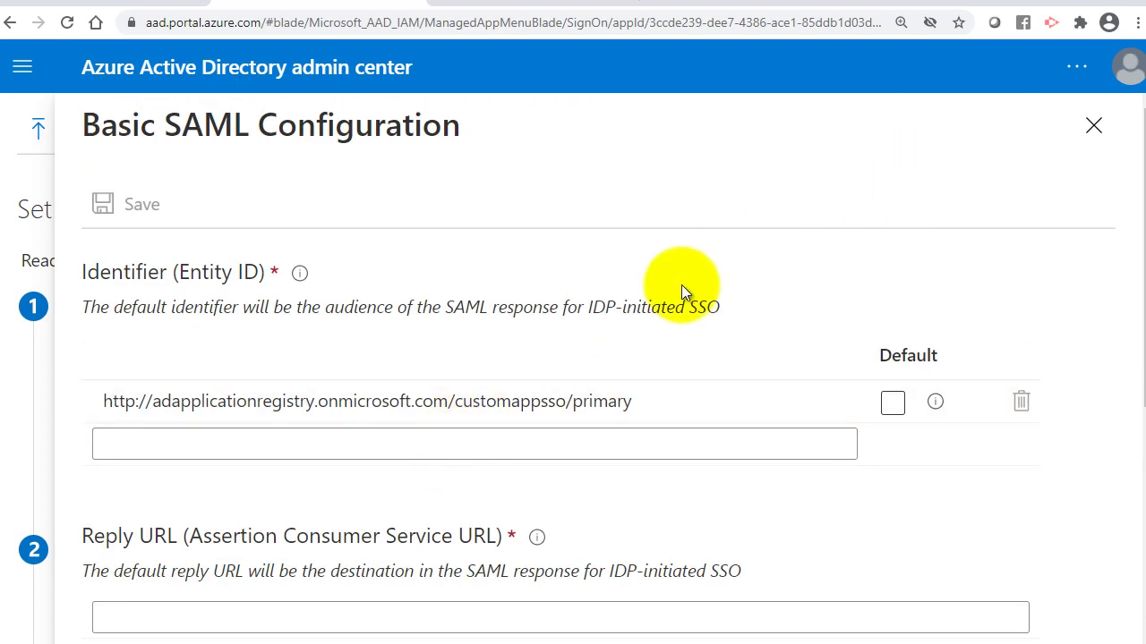
{"action": "left_click", "coordinate": [1094, 125]}
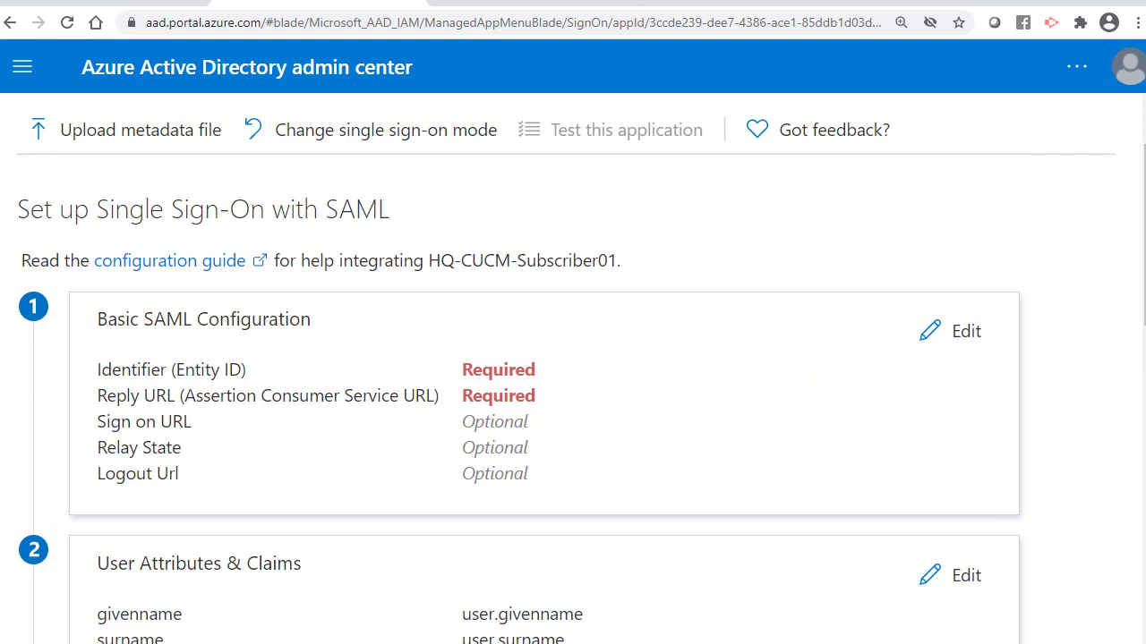
Upload the hqcucmsub01 SP metadata XML file into the SAML configuration.
{"action": "left_click", "coordinate": [166, 158]}
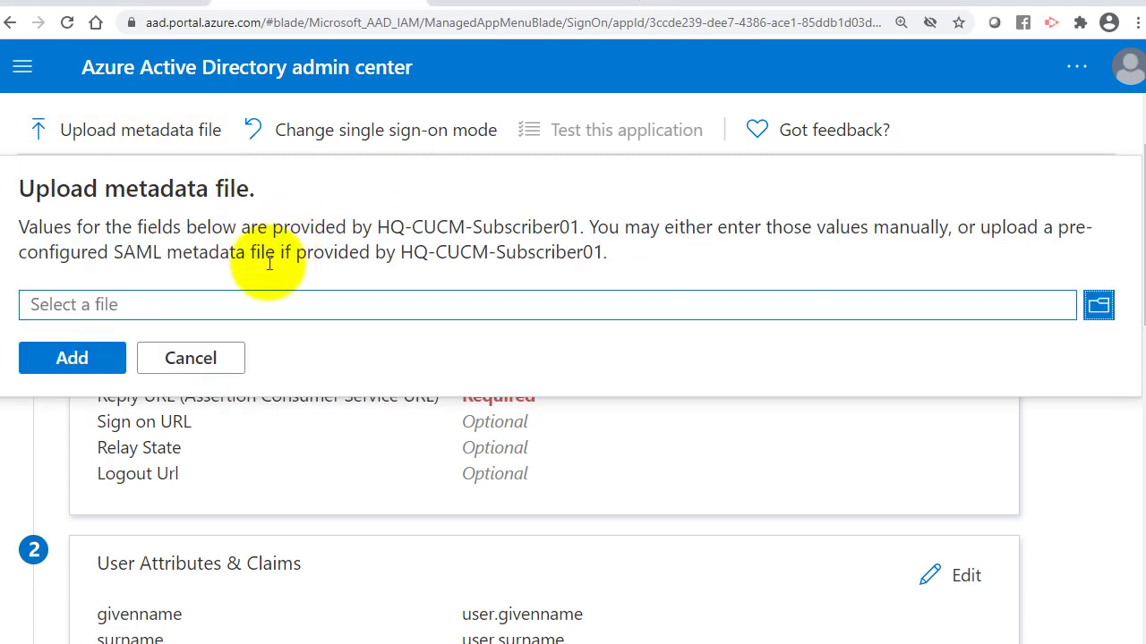
{"action": "left_click", "coordinate": [204, 305]}
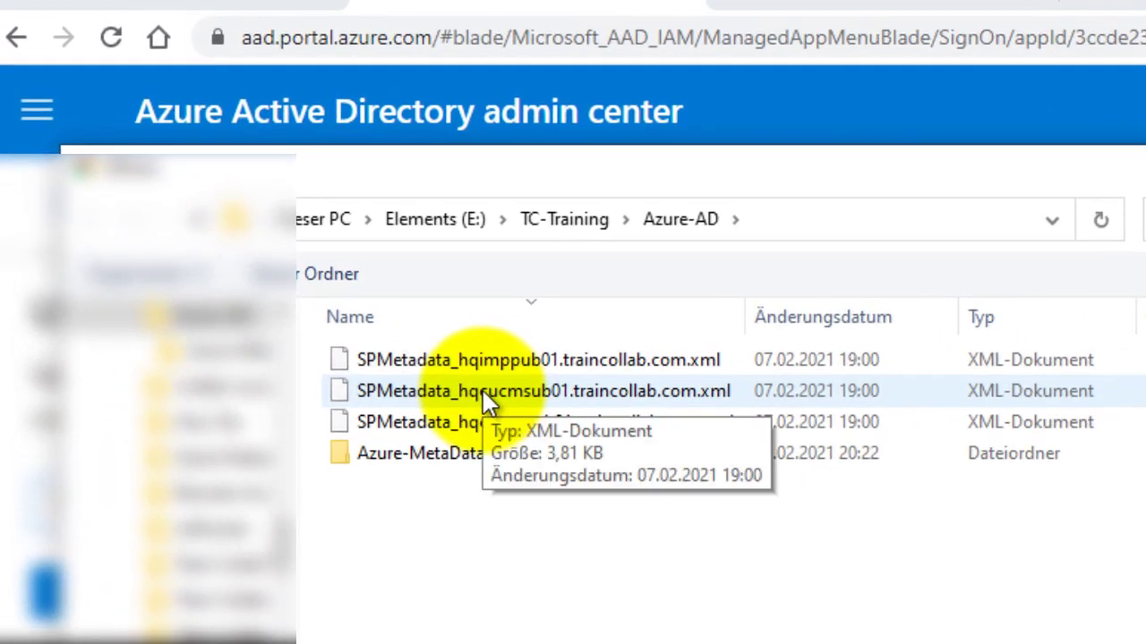
{"action": "double_click", "coordinate": [483, 391]}
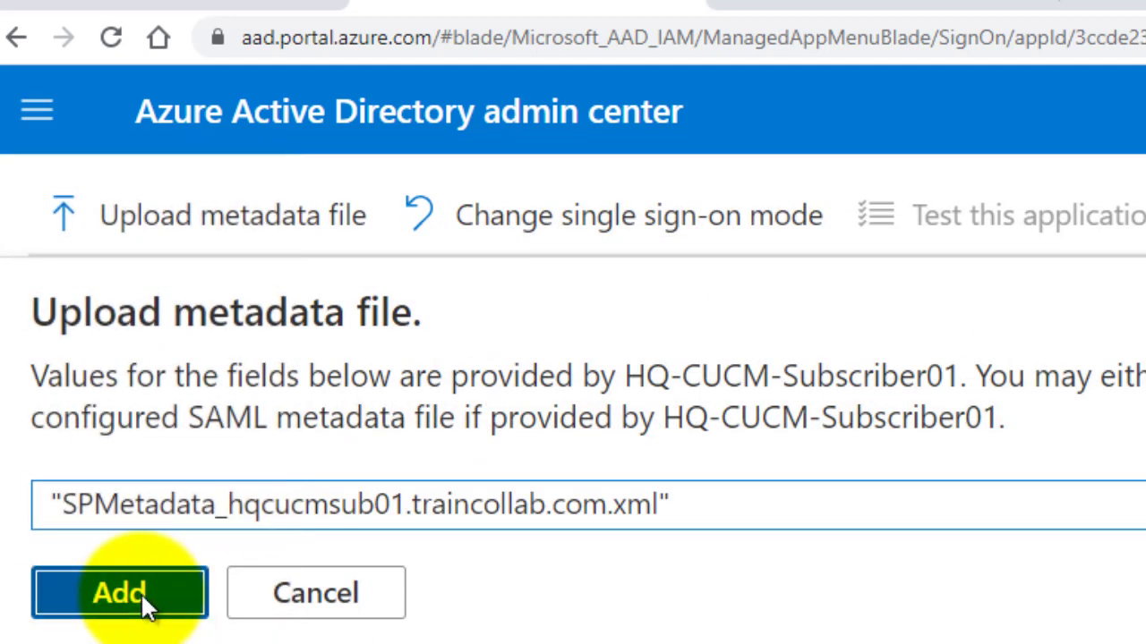
{"action": "left_click", "coordinate": [141, 595]}
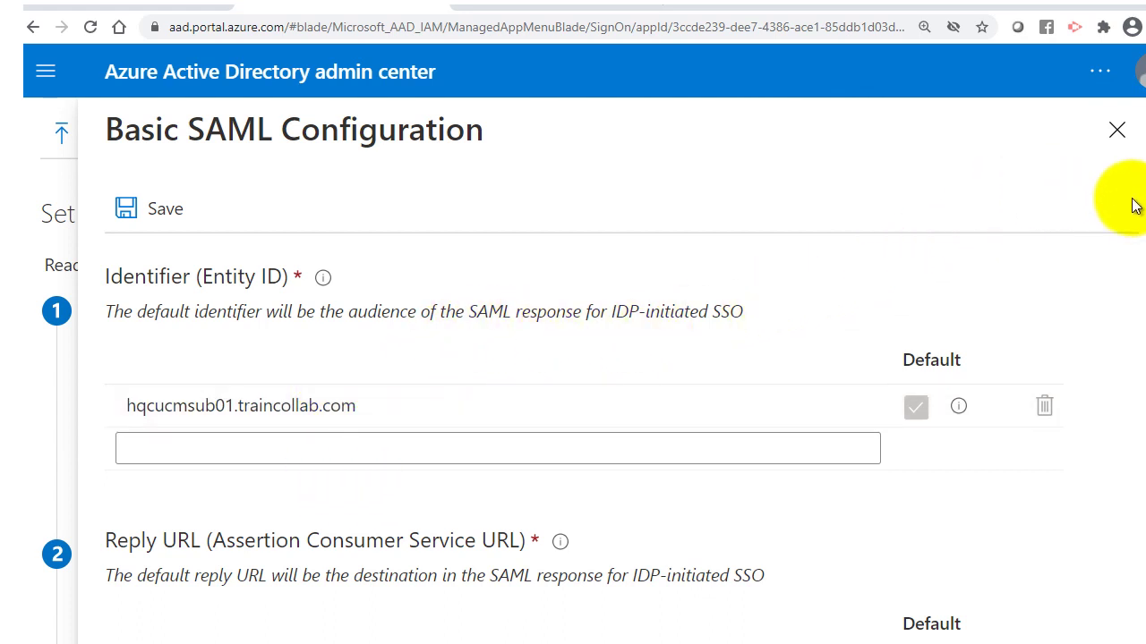
Save identifier hqcucmsub01.traincollab.com with its 8443 reply URL, postponing the SSO test.
{"action": "scroll", "coordinate": [1142, 257], "scroll_direction": "down", "scroll_amount": 2}
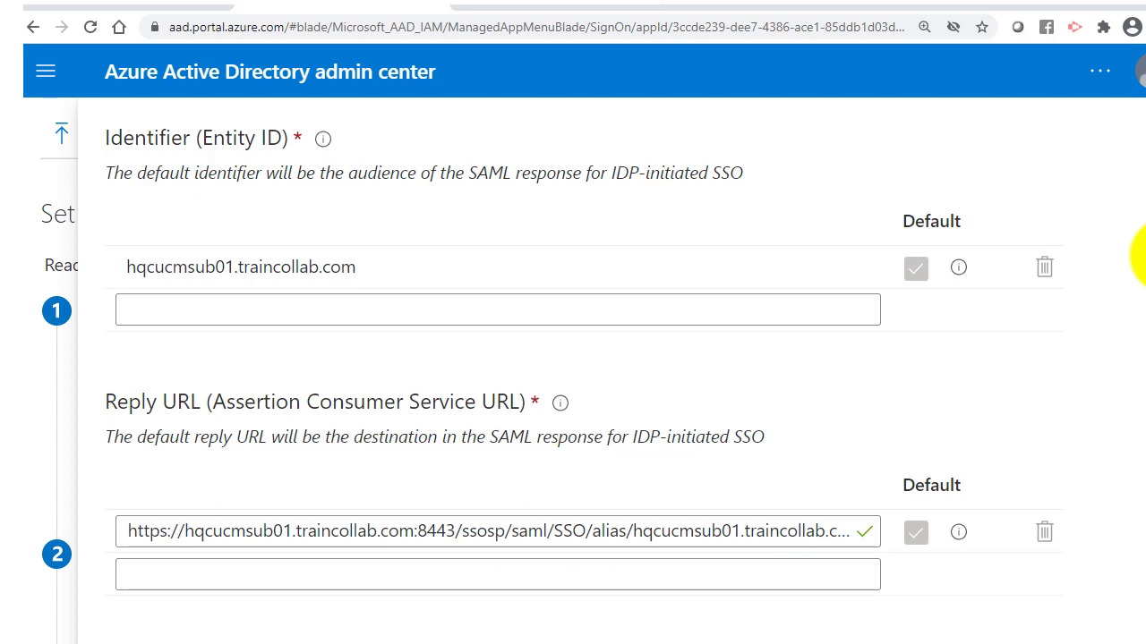
{"action": "scroll", "coordinate": [1142, 257], "scroll_direction": "down", "scroll_amount": 2}
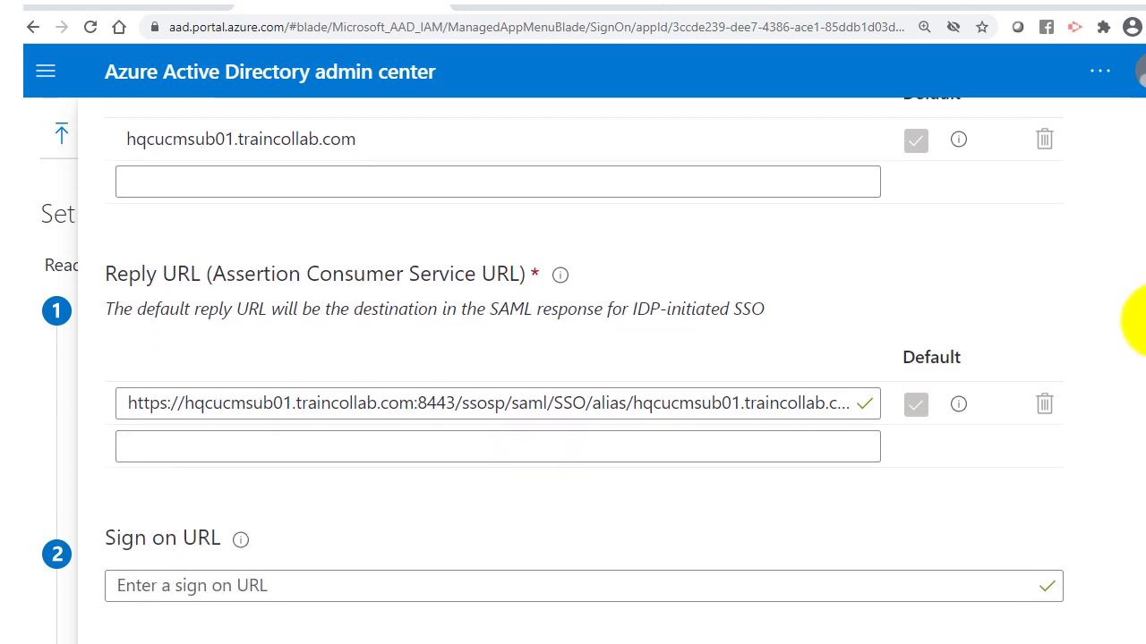
{"action": "scroll", "coordinate": [1138, 320], "scroll_direction": "down", "scroll_amount": 3}
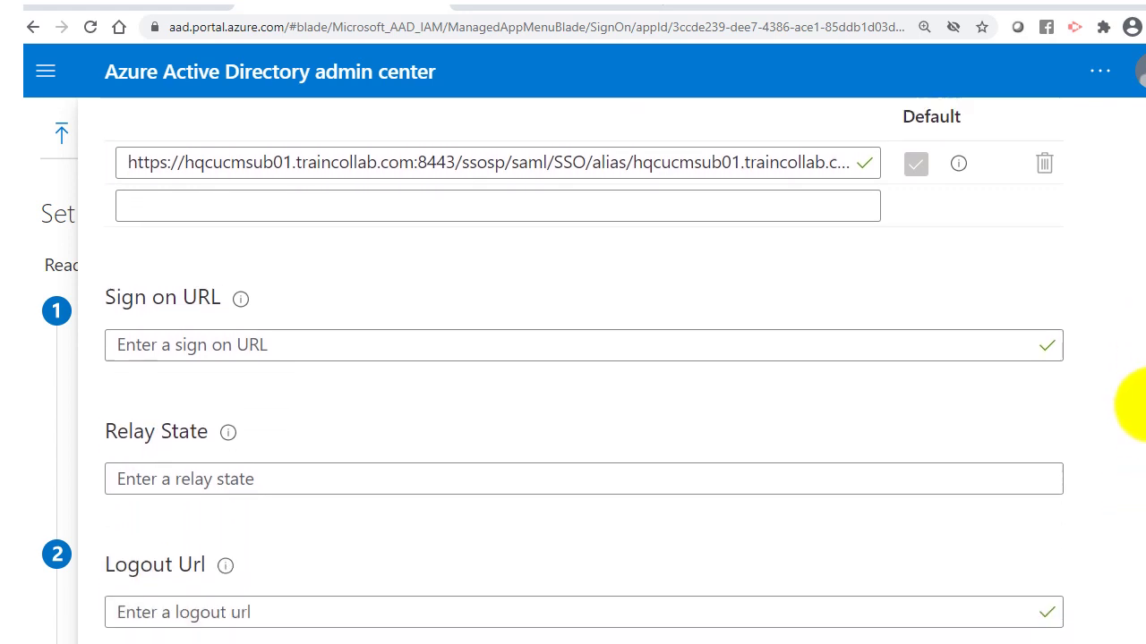
{"action": "scroll", "coordinate": [1128, 295], "scroll_direction": "up", "scroll_amount": 5}
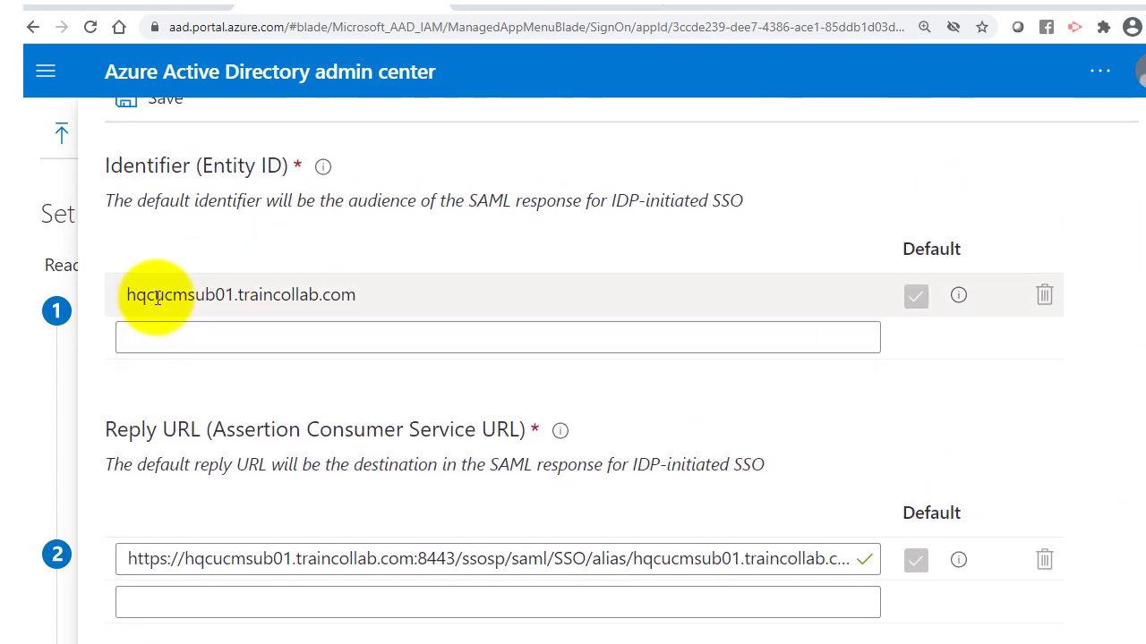
{"action": "left_click", "coordinate": [156, 298]}
{"action": "left_click", "coordinate": [344, 334]}
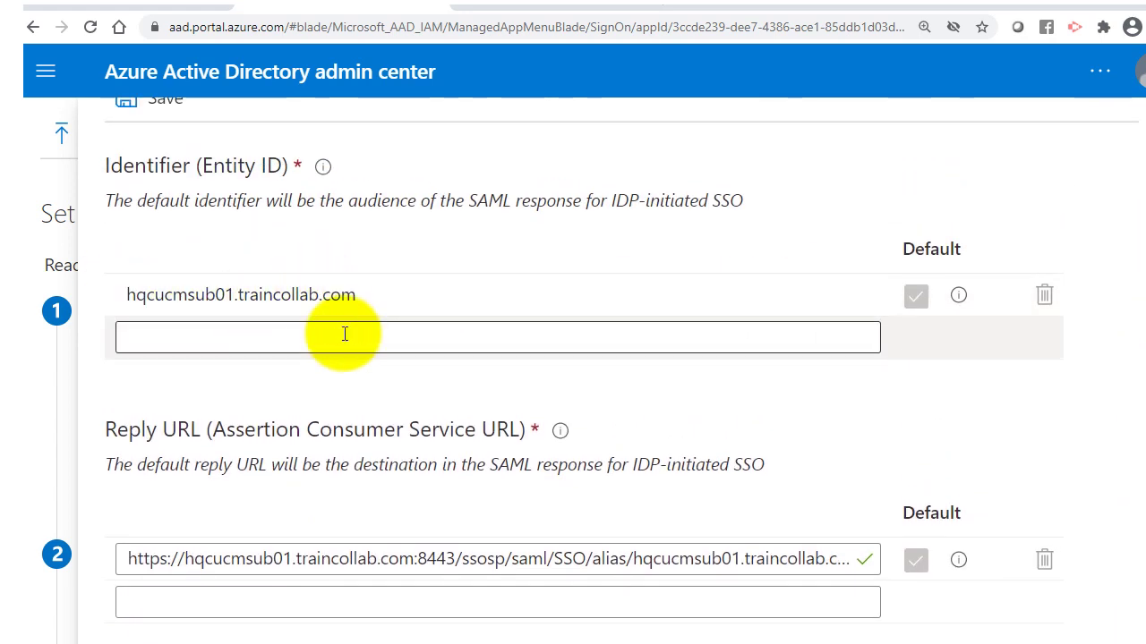
{"action": "scroll", "coordinate": [340, 332], "scroll_direction": "up", "scroll_amount": 2}
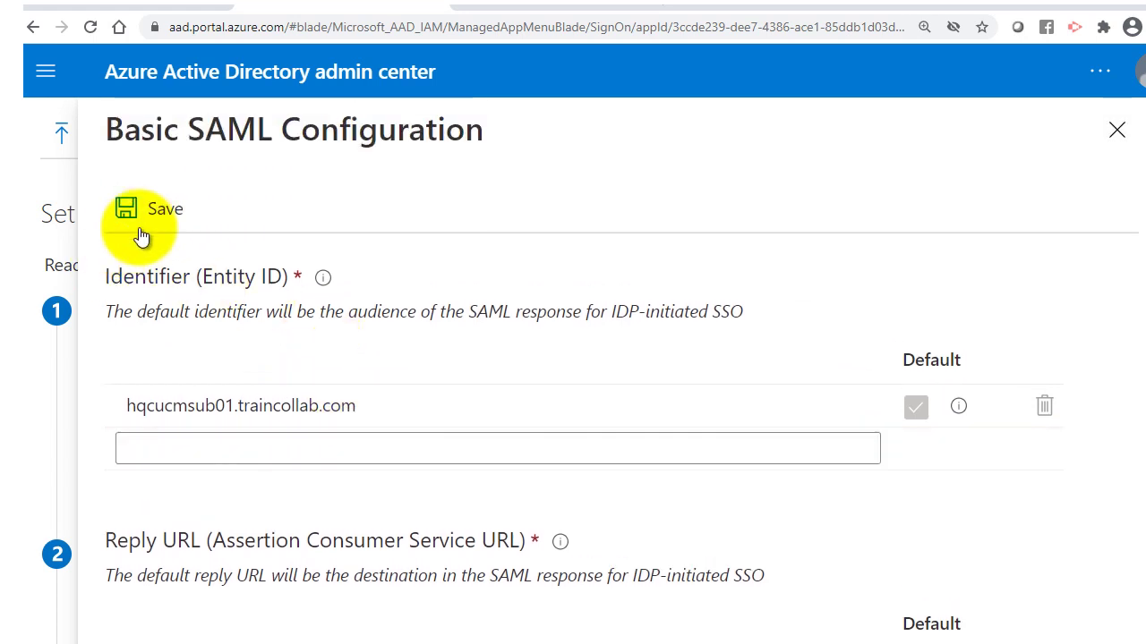
{"action": "left_click", "coordinate": [147, 210]}
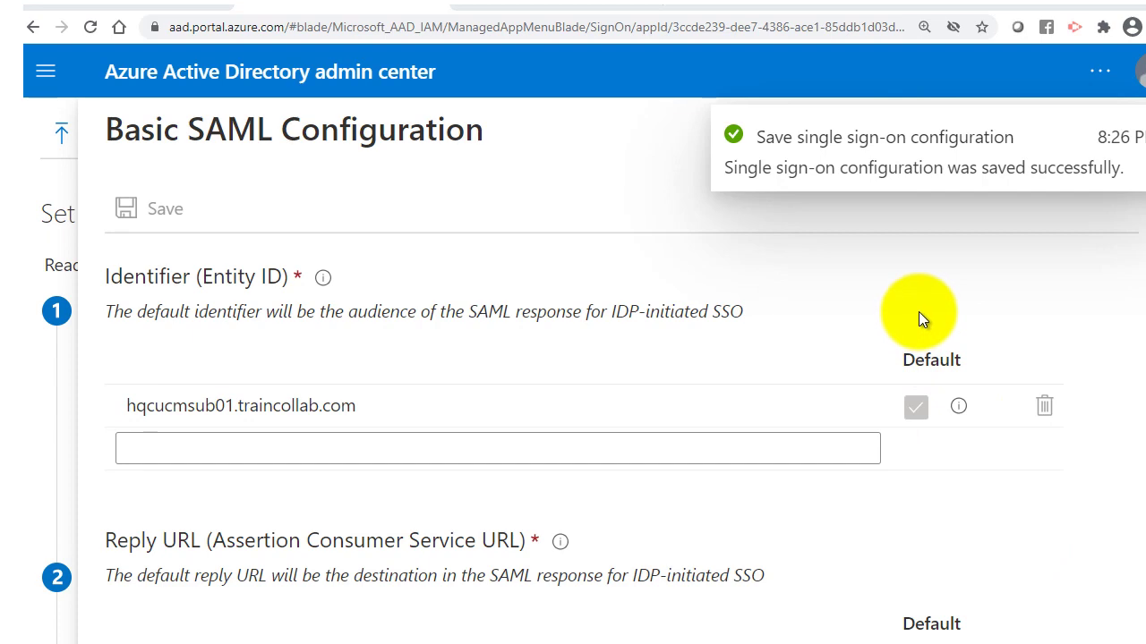
{"action": "left_click", "coordinate": [1111, 131]}
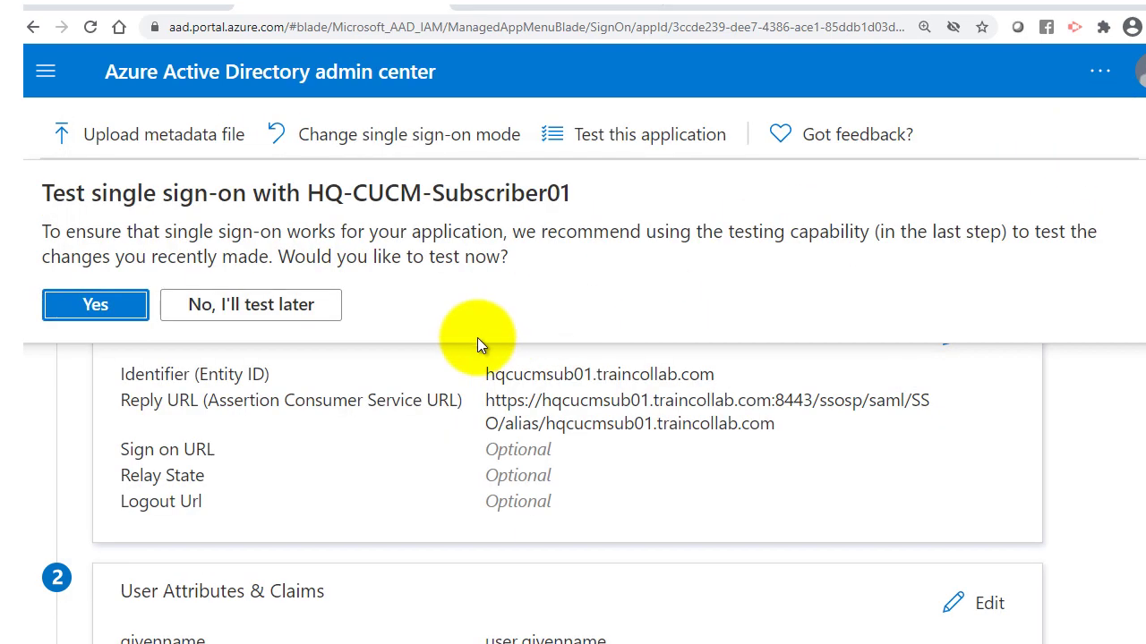
{"action": "left_click", "coordinate": [224, 308]}
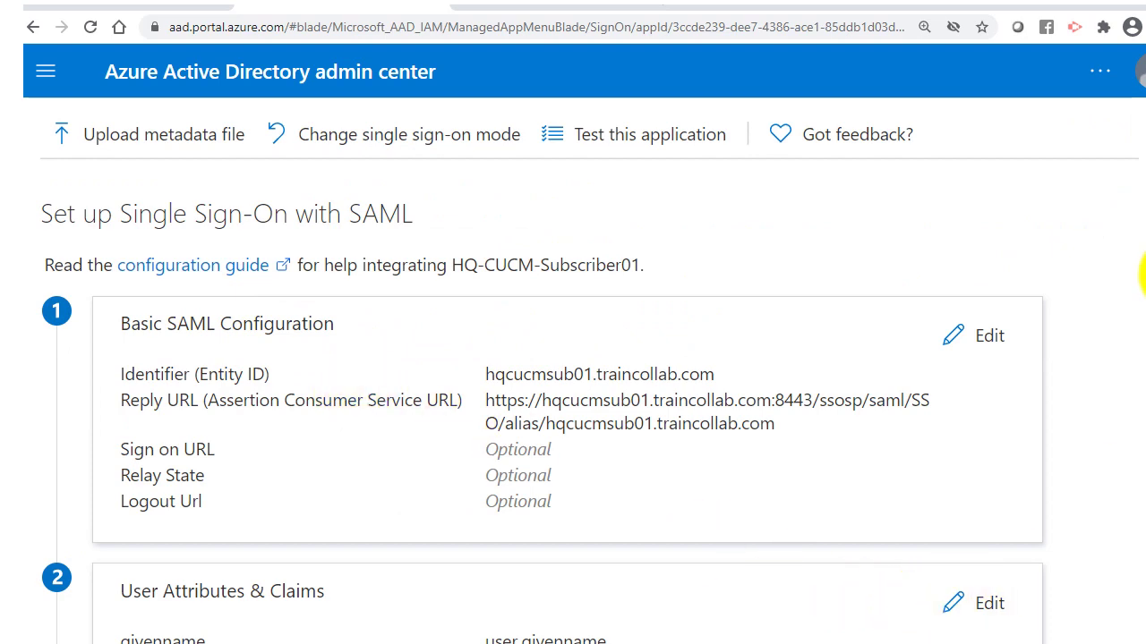
{"action": "scroll", "coordinate": [1144, 278], "scroll_direction": "down", "scroll_amount": 3}
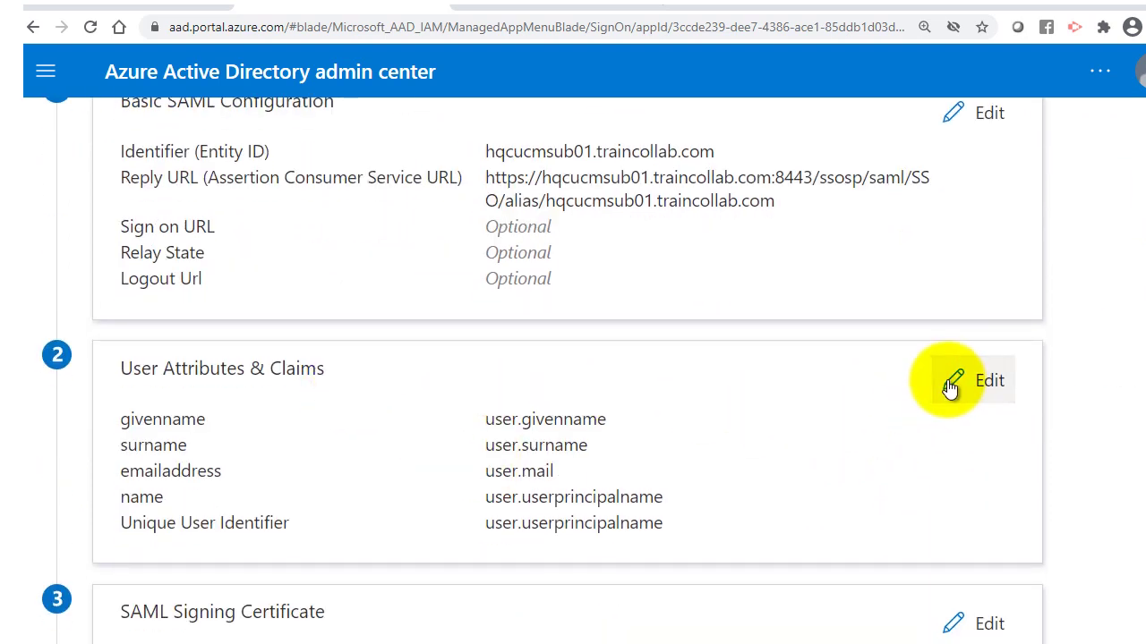
Open the Unique User Identifier claim and set its name identifier format to Default.
{"action": "left_click", "coordinate": [950, 384]}
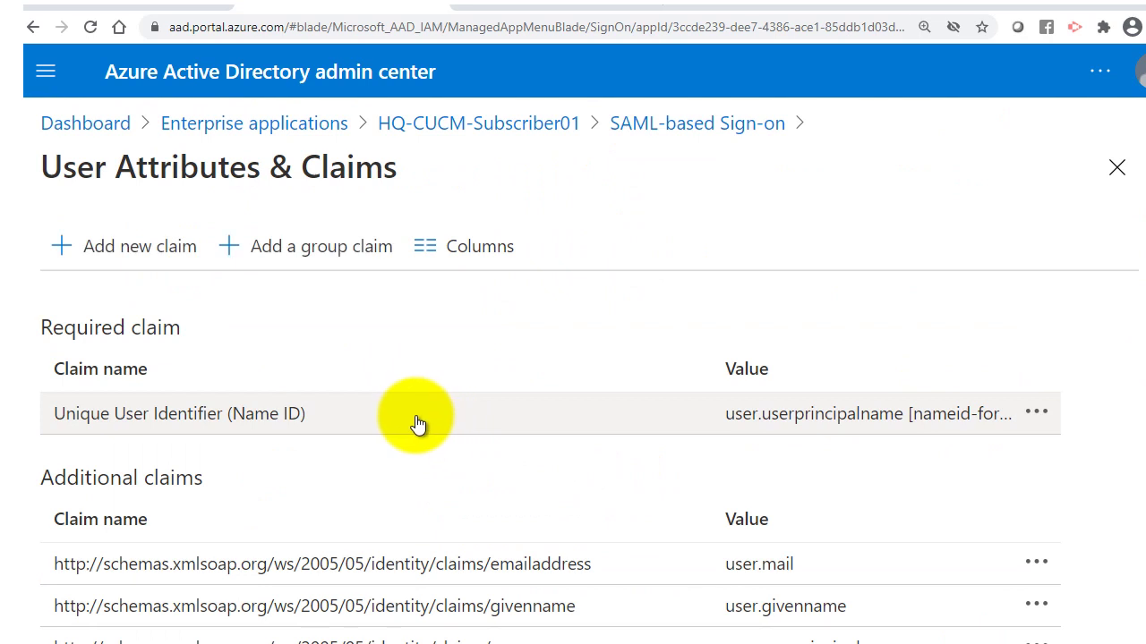
{"action": "scroll", "coordinate": [429, 423], "scroll_direction": "down", "scroll_amount": 1}
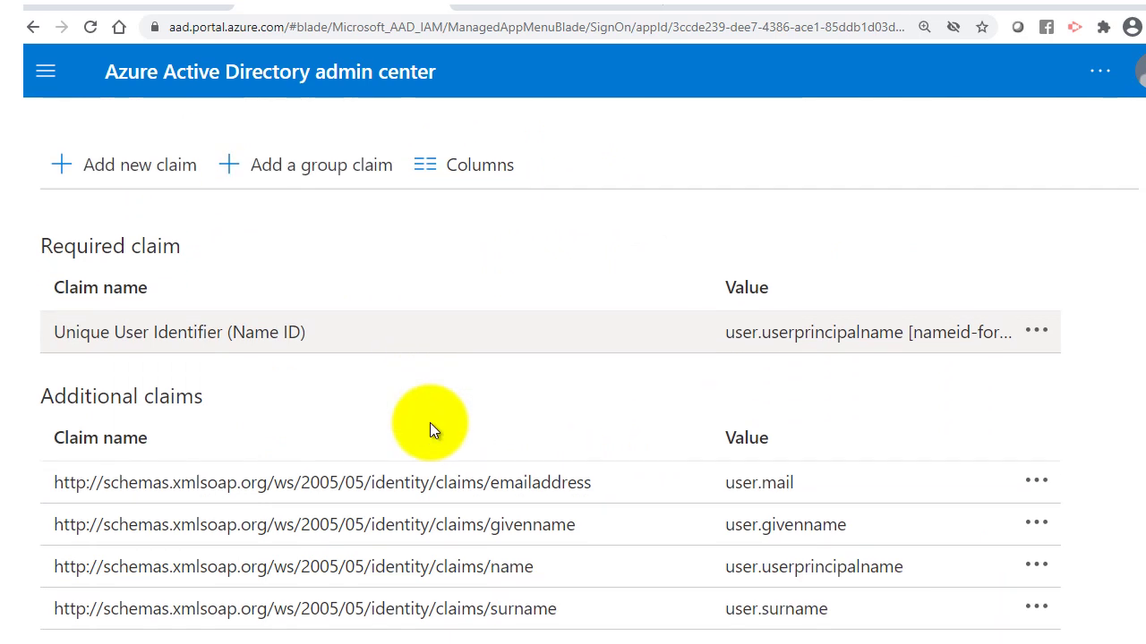
{"action": "left_click", "coordinate": [105, 333]}
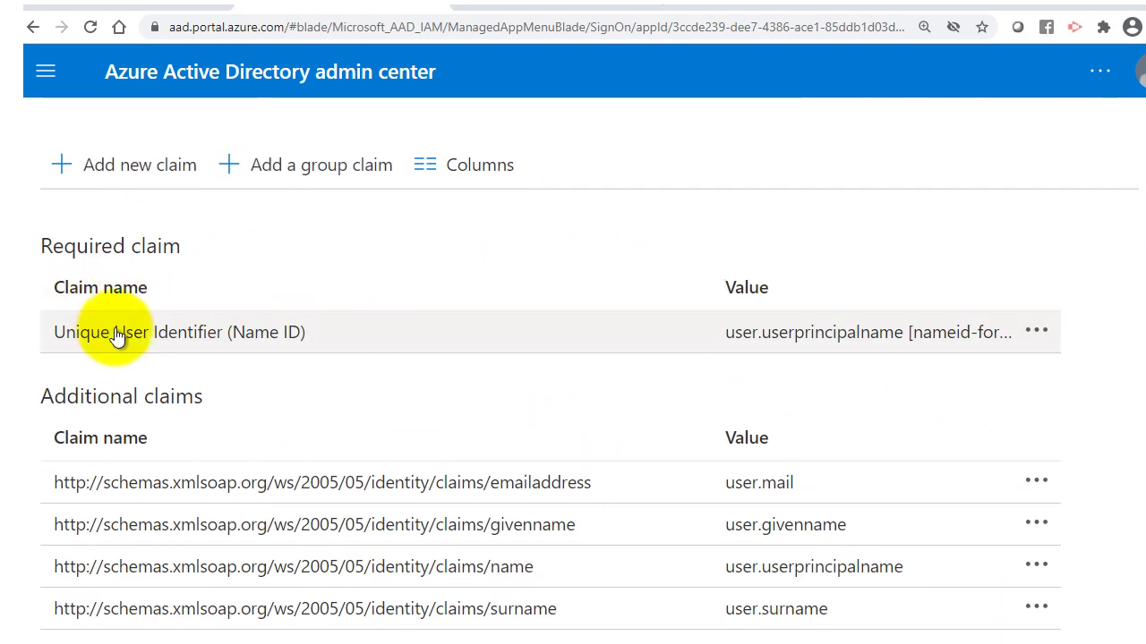
{"action": "left_click", "coordinate": [108, 334]}
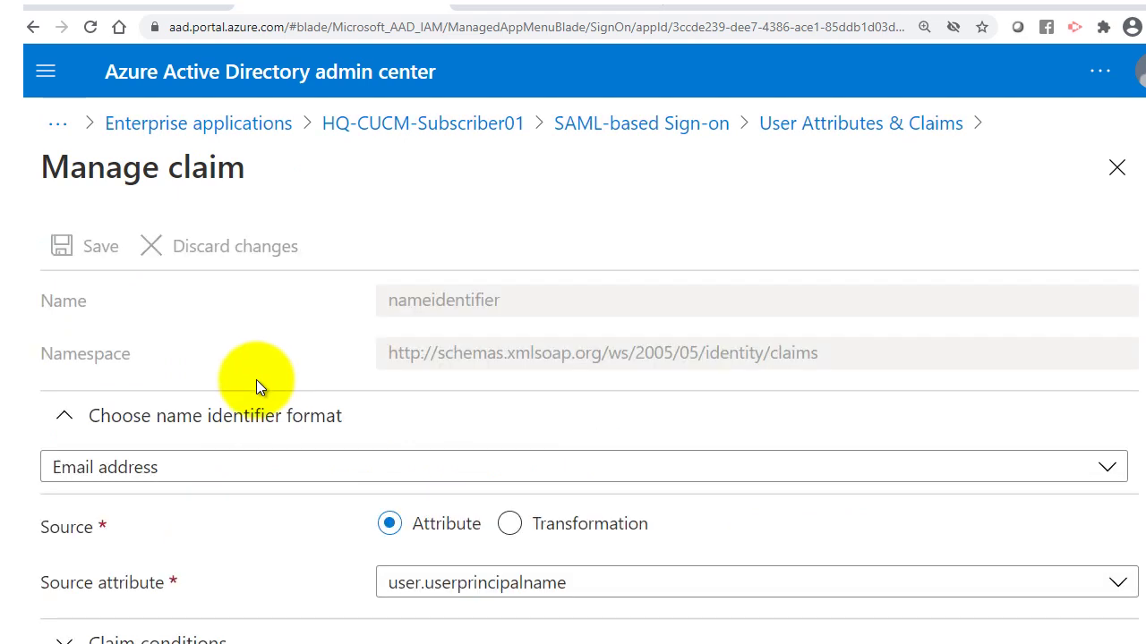
{"action": "left_click", "coordinate": [193, 469]}
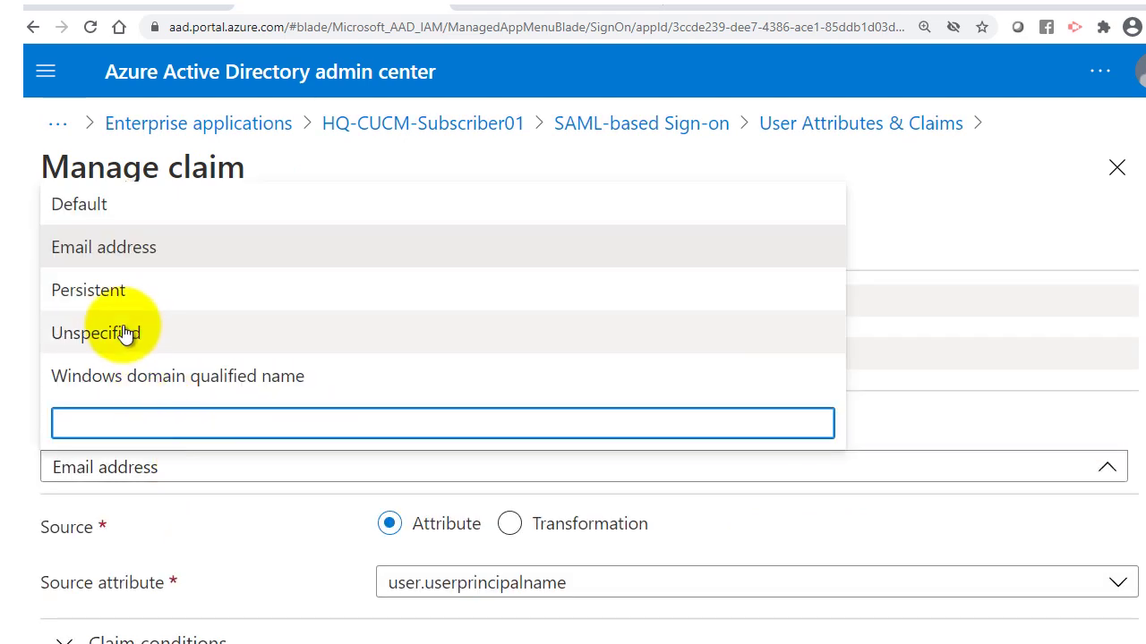
{"action": "left_click", "coordinate": [94, 205]}
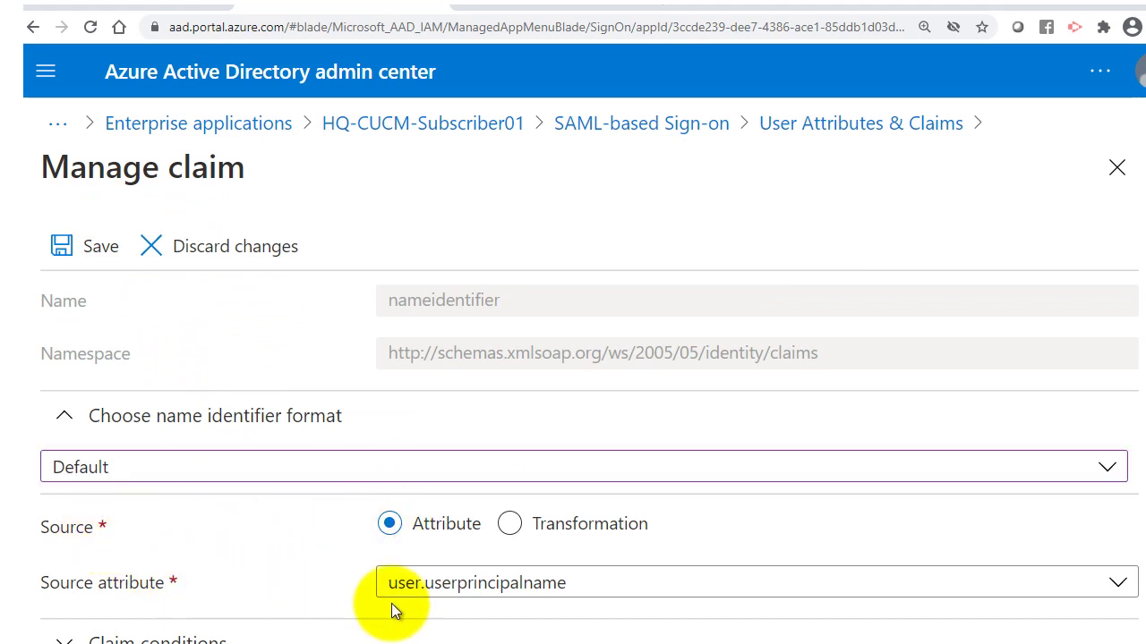
Change the claim's source attribute to user.onpremisessamaccountname and save it.
{"action": "left_click", "coordinate": [488, 590]}
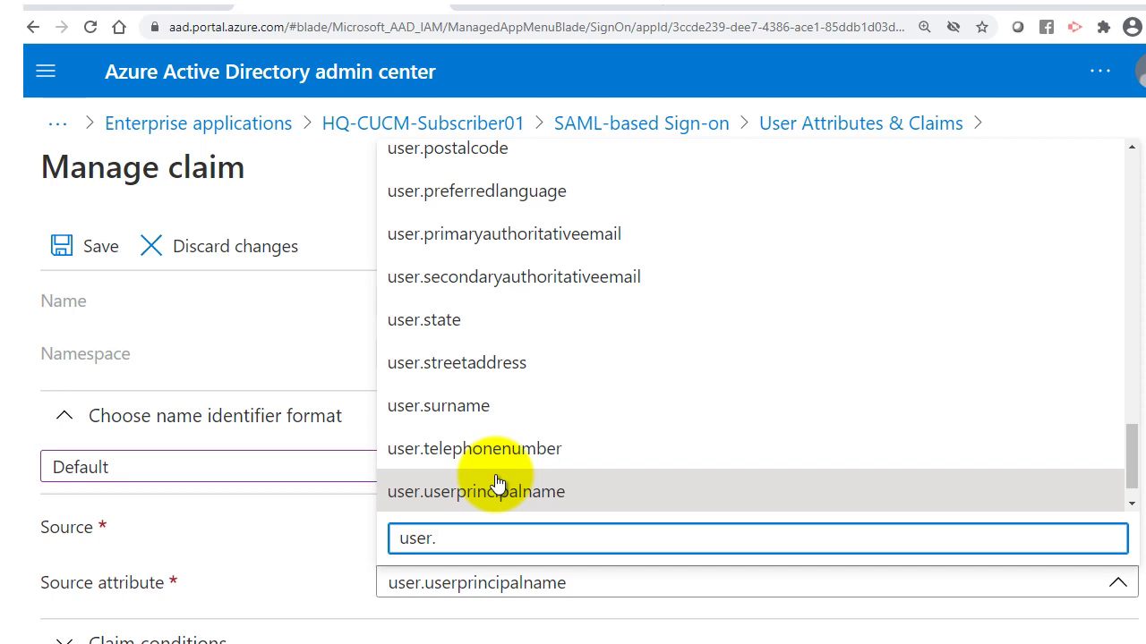
{"action": "type", "text": "user.onpremises"}
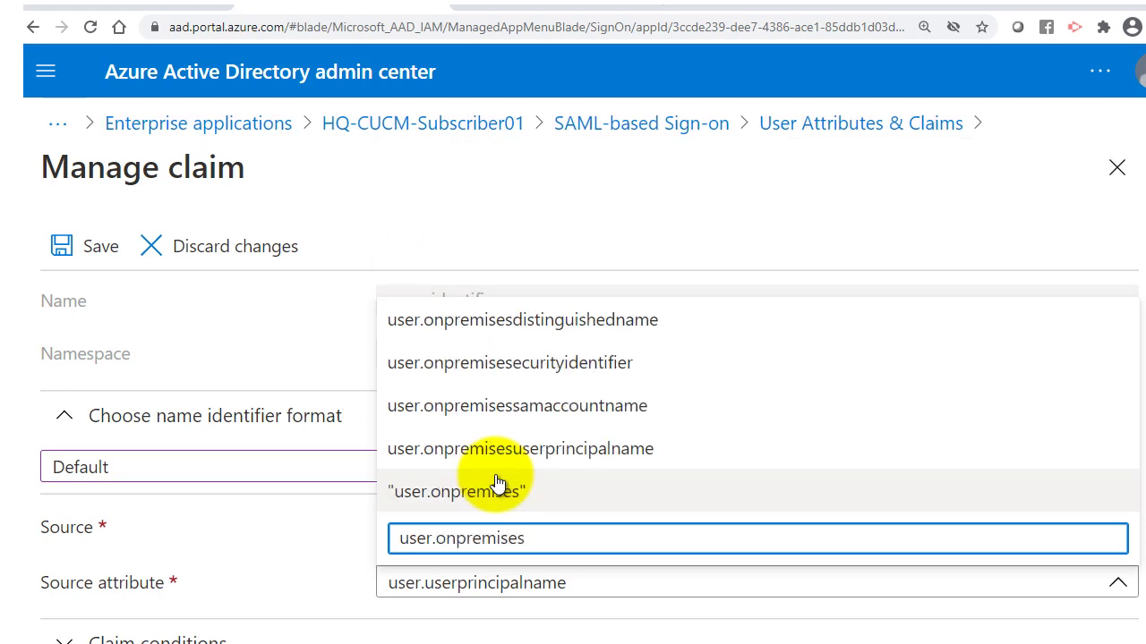
{"action": "left_click", "coordinate": [555, 405]}
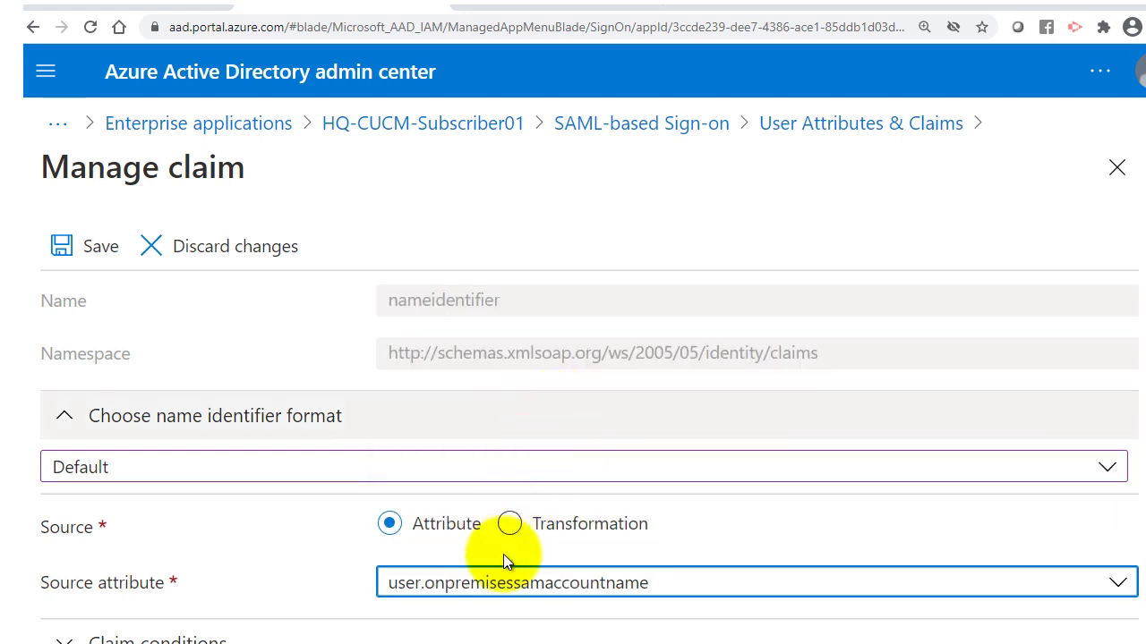
{"action": "left_click", "coordinate": [498, 621]}
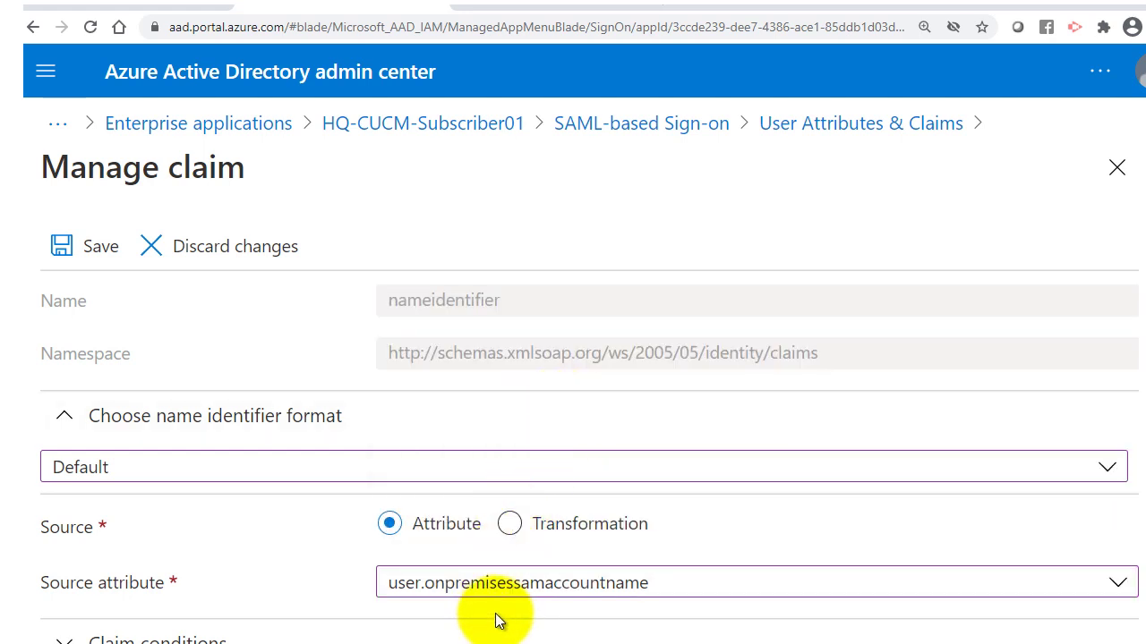
{"action": "scroll", "coordinate": [499, 621], "scroll_direction": "down", "scroll_amount": 1}
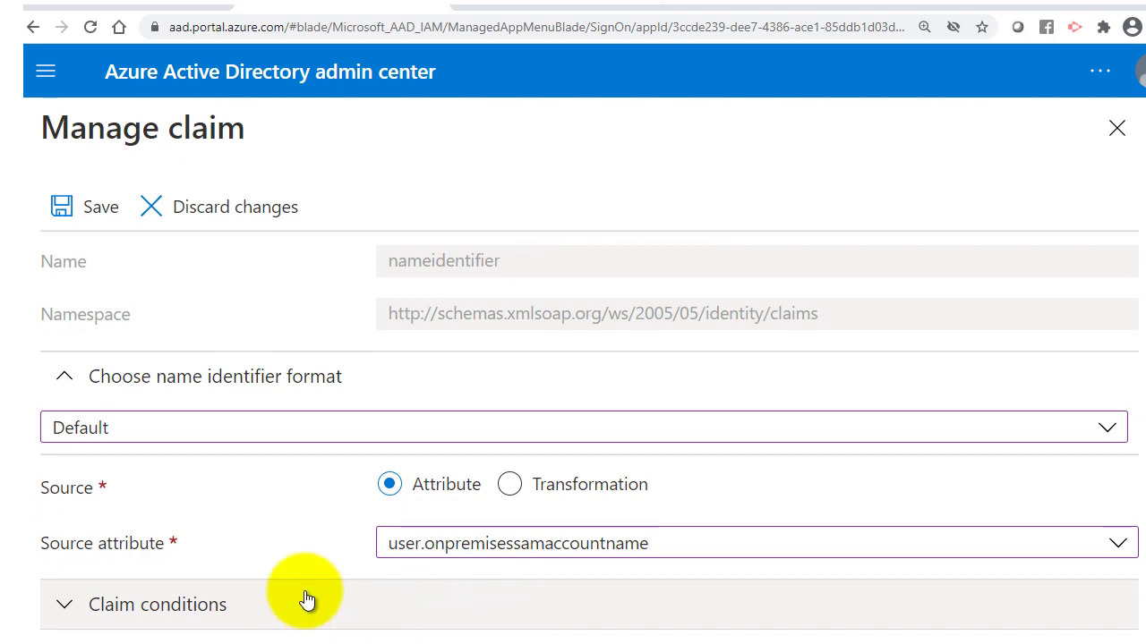
{"action": "left_click", "coordinate": [87, 215]}
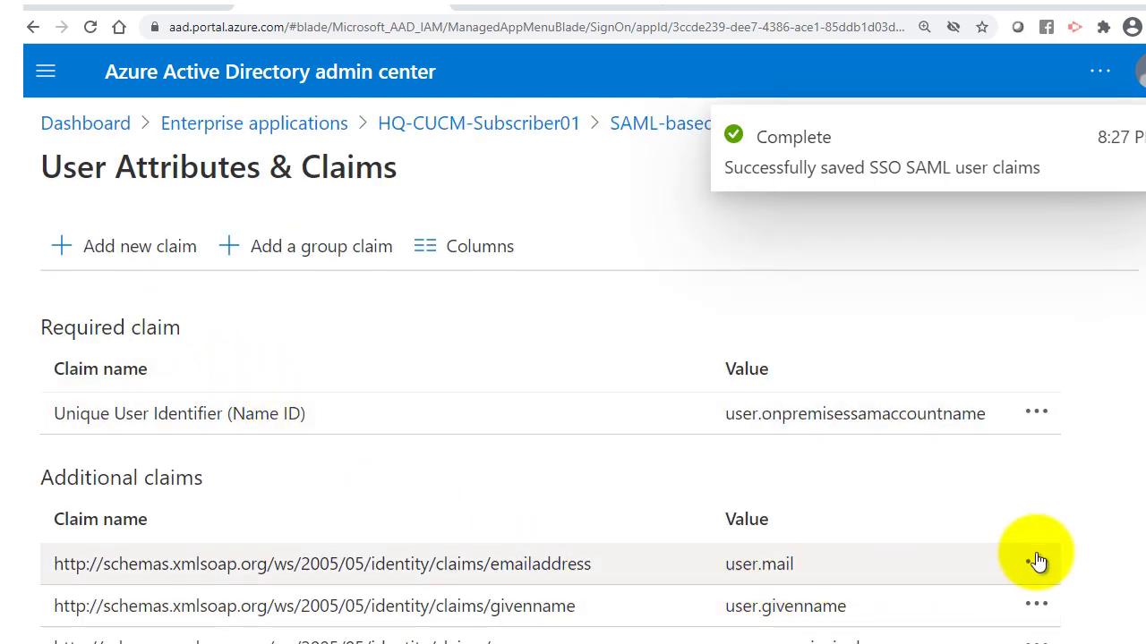
Delete the emailaddress and givenname additional claims.
{"action": "left_click", "coordinate": [1036, 561]}
{"action": "left_click", "coordinate": [1020, 589]}
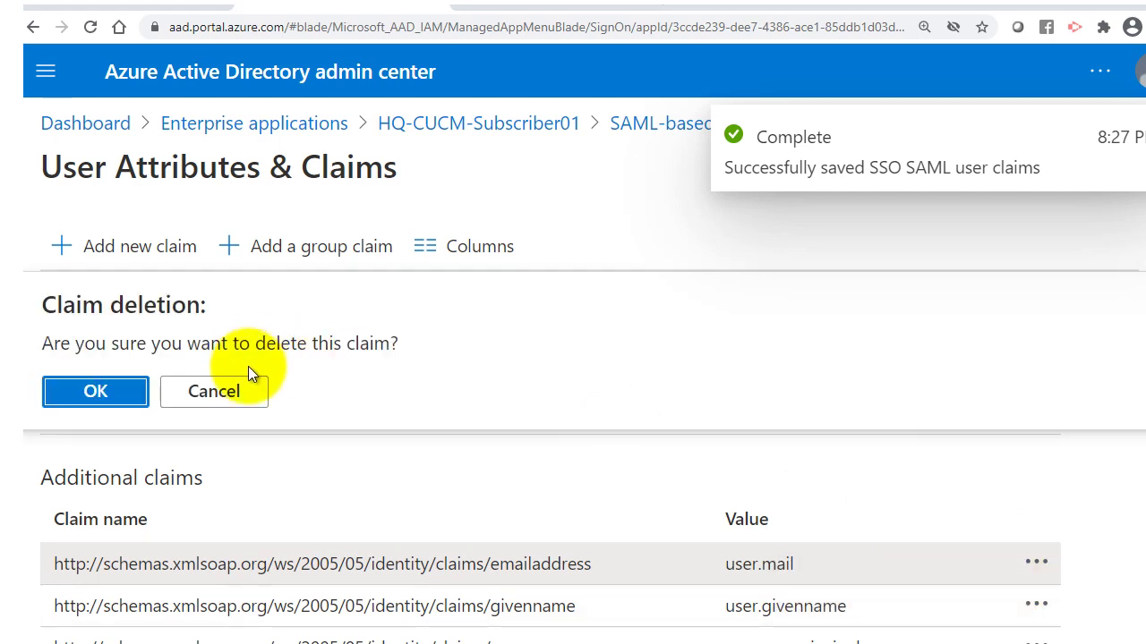
{"action": "left_click", "coordinate": [112, 396]}
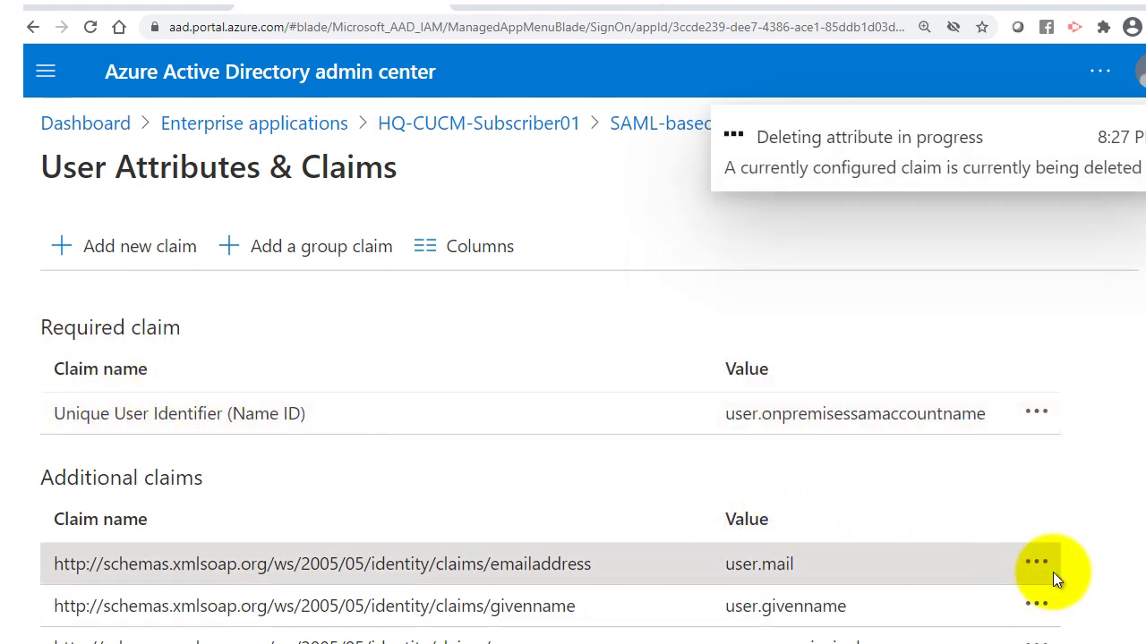
{"action": "left_click", "coordinate": [1035, 564]}
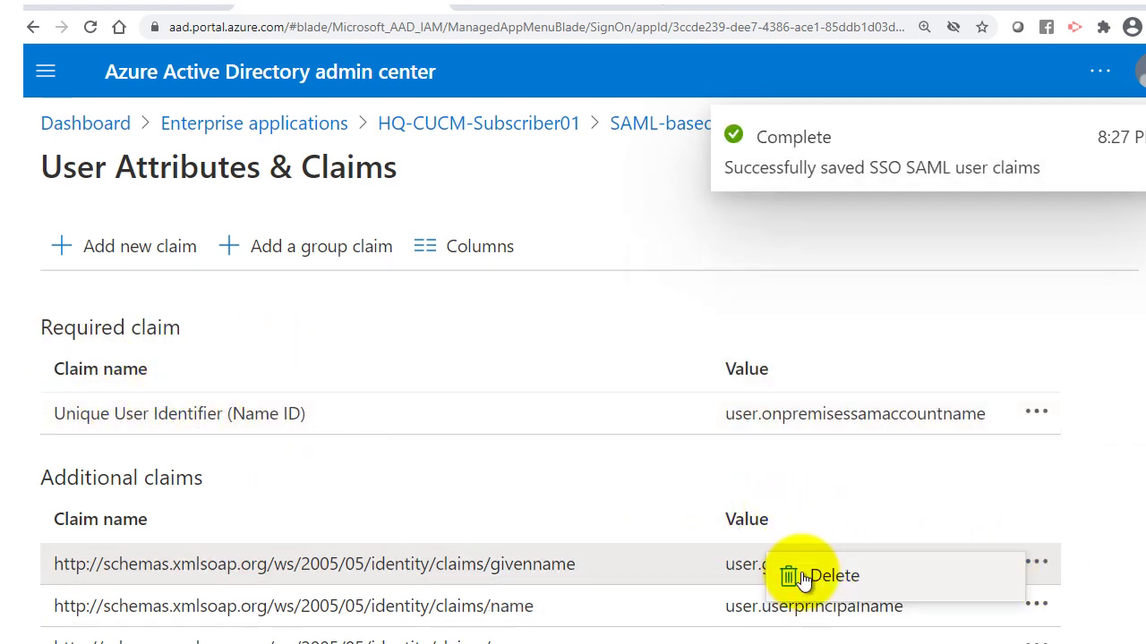
{"action": "left_click", "coordinate": [802, 577]}
{"action": "left_click", "coordinate": [90, 313]}
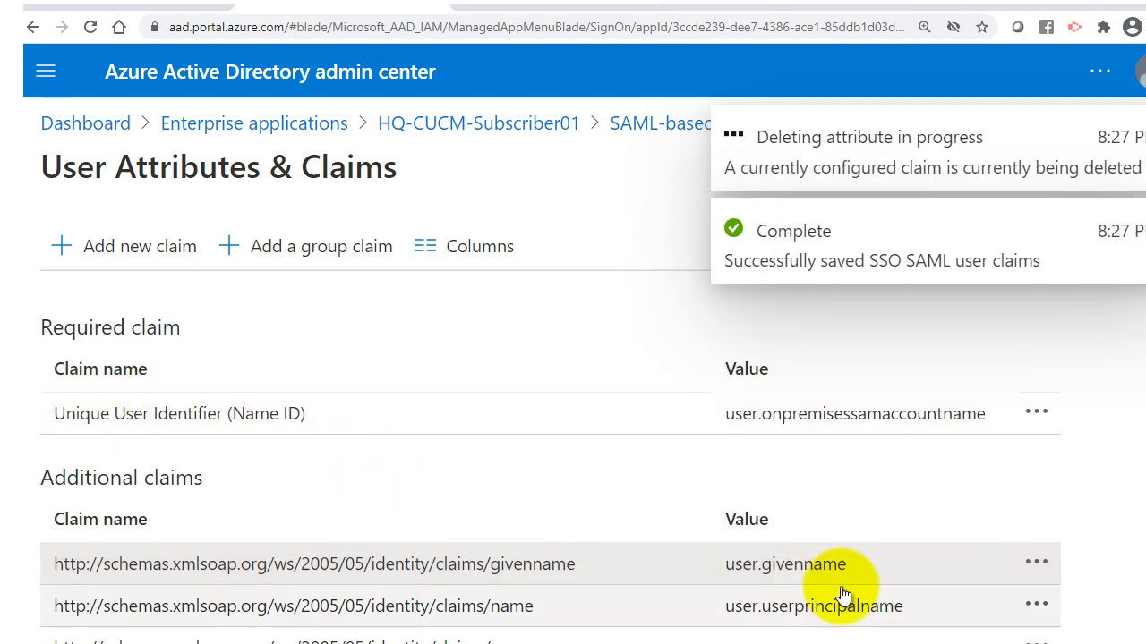
Delete the name and surname additional claims.
{"action": "left_click", "coordinate": [1038, 566]}
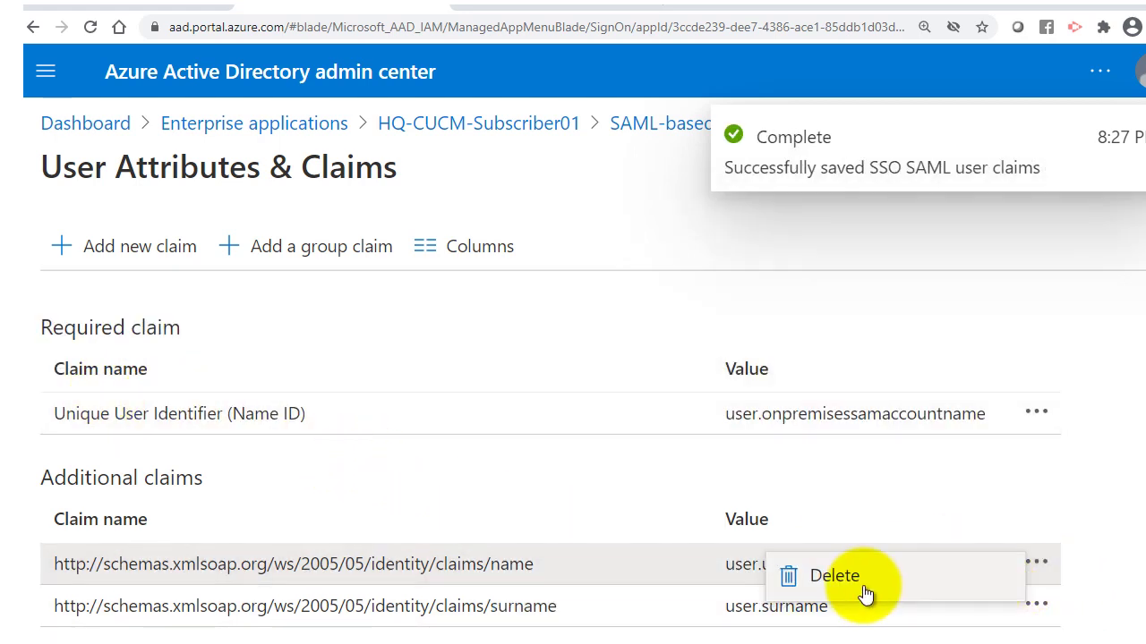
{"action": "left_click", "coordinate": [865, 593]}
{"action": "left_click", "coordinate": [97, 400]}
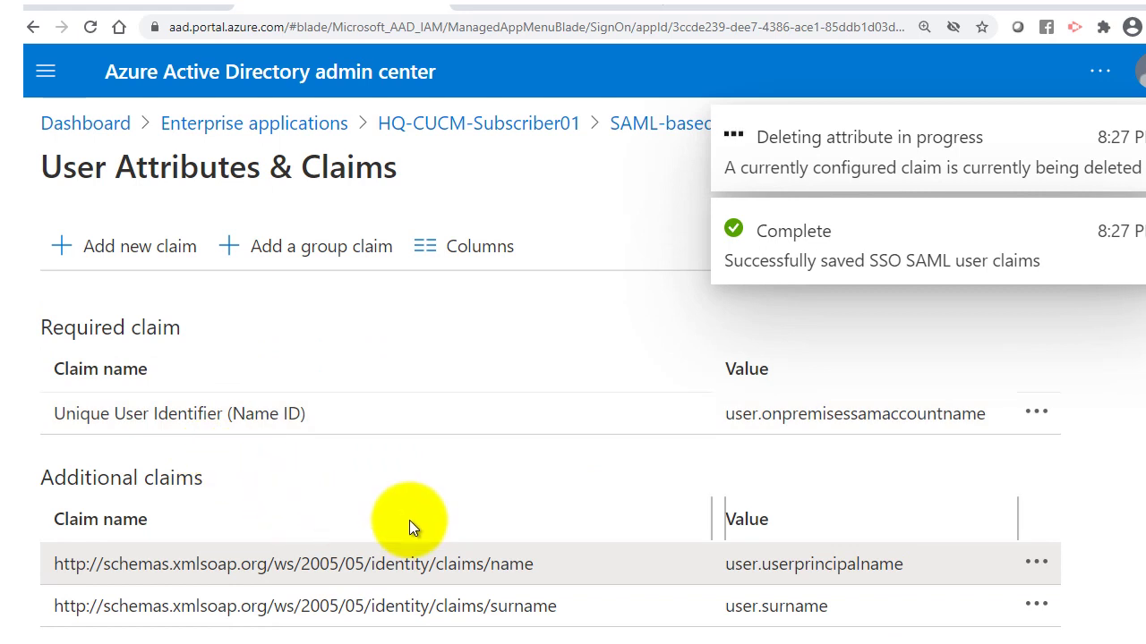
{"action": "left_click", "coordinate": [1036, 564]}
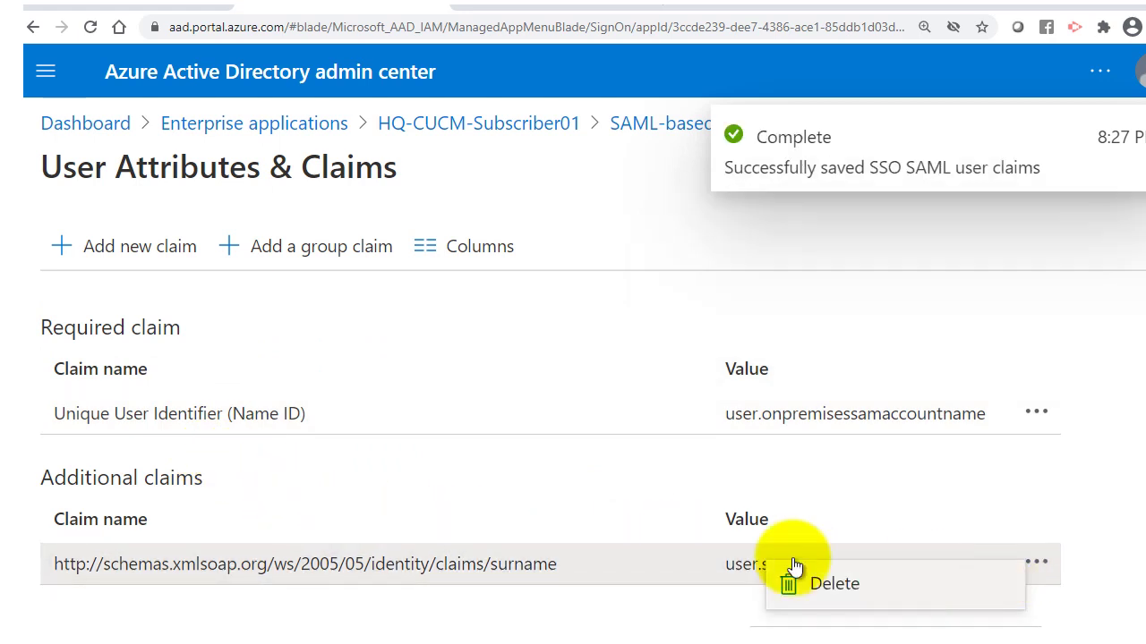
{"action": "left_click", "coordinate": [786, 583]}
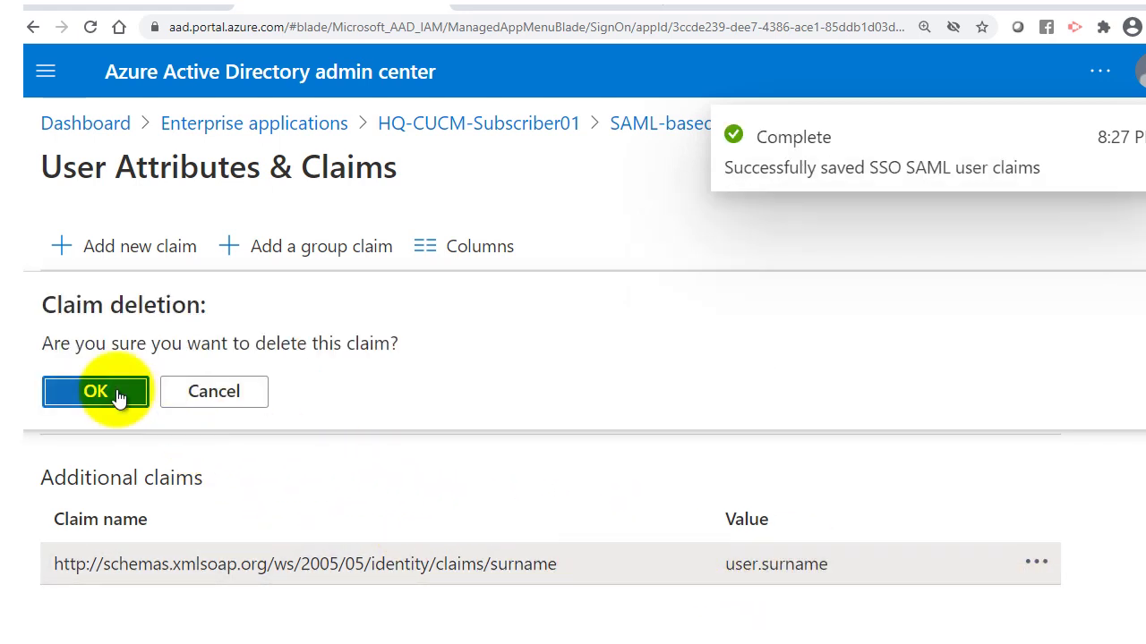
{"action": "left_click", "coordinate": [117, 396]}
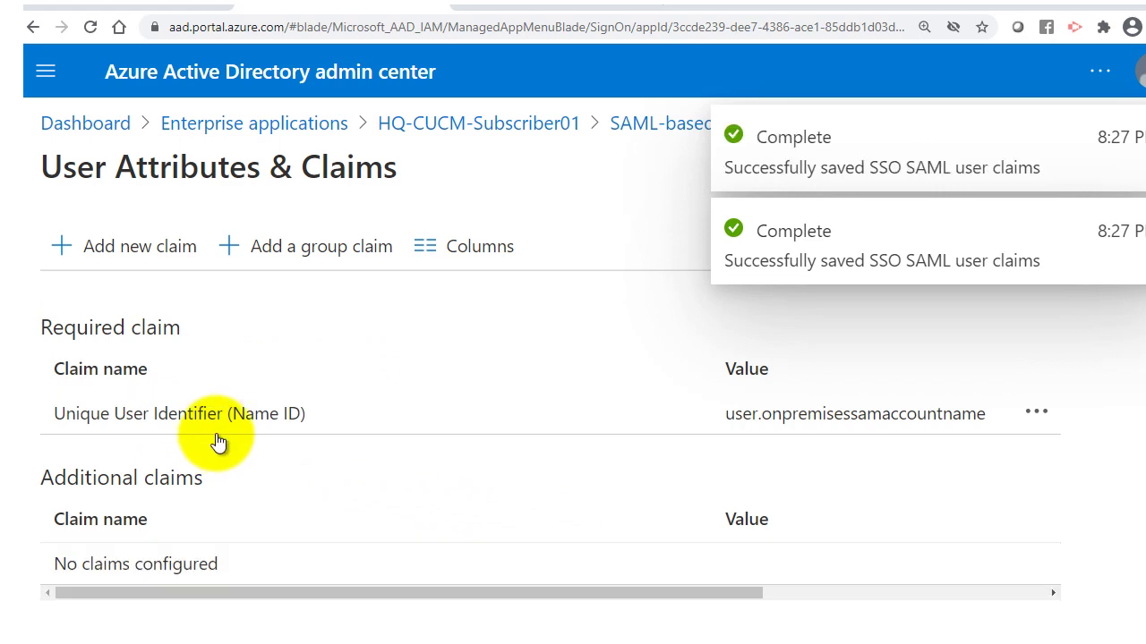
Add a uid claim sourced from user.onpremisessamaccountname and save it.
{"action": "left_click", "coordinate": [123, 258]}
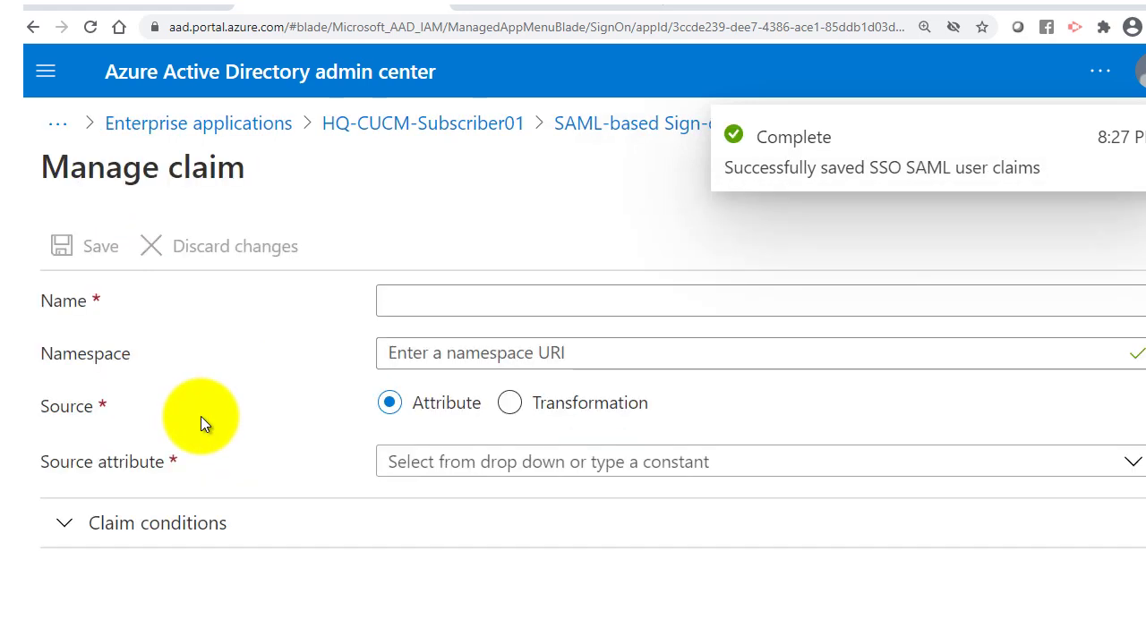
{"action": "type", "text": "u"}
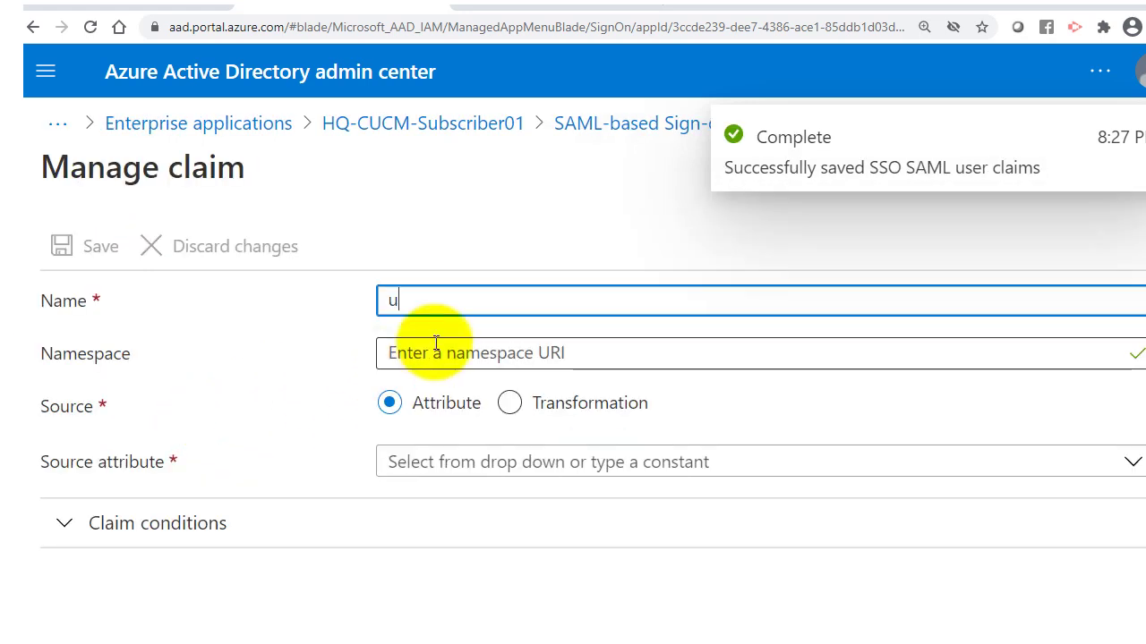
{"action": "type", "text": "id"}
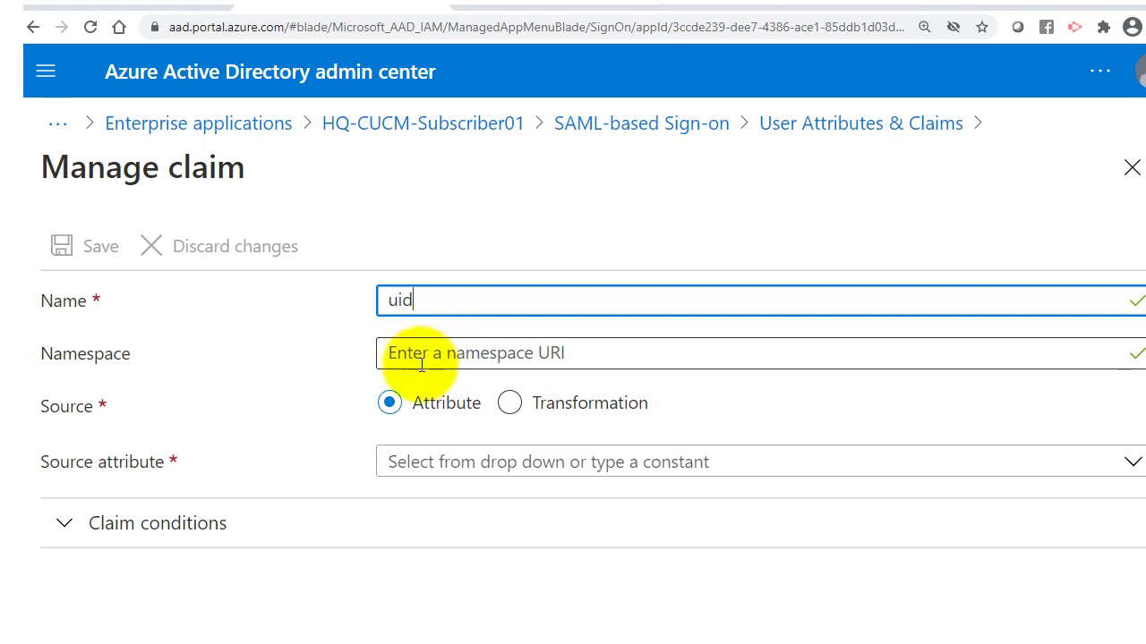
{"action": "left_click", "coordinate": [423, 353]}
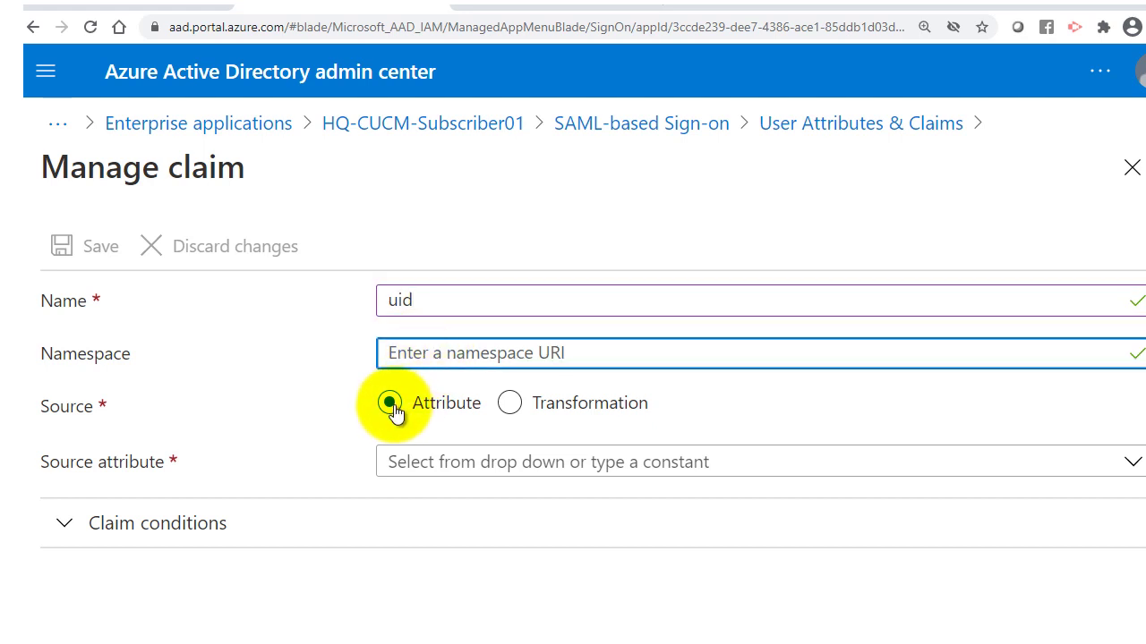
{"action": "left_click", "coordinate": [423, 472]}
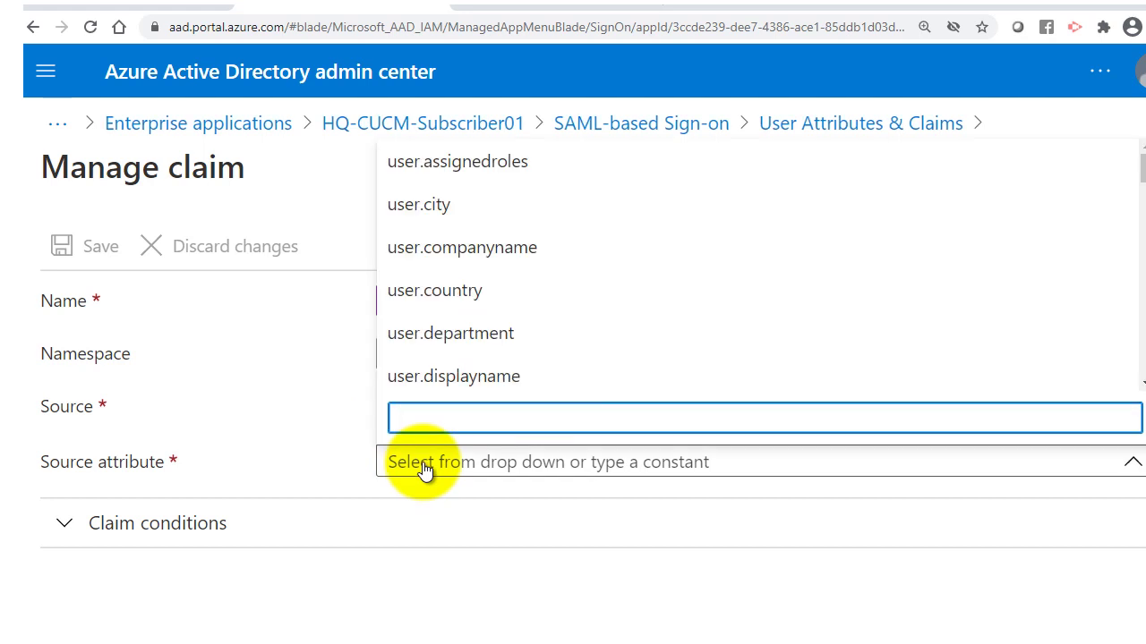
{"action": "left_click", "coordinate": [281, 447]}
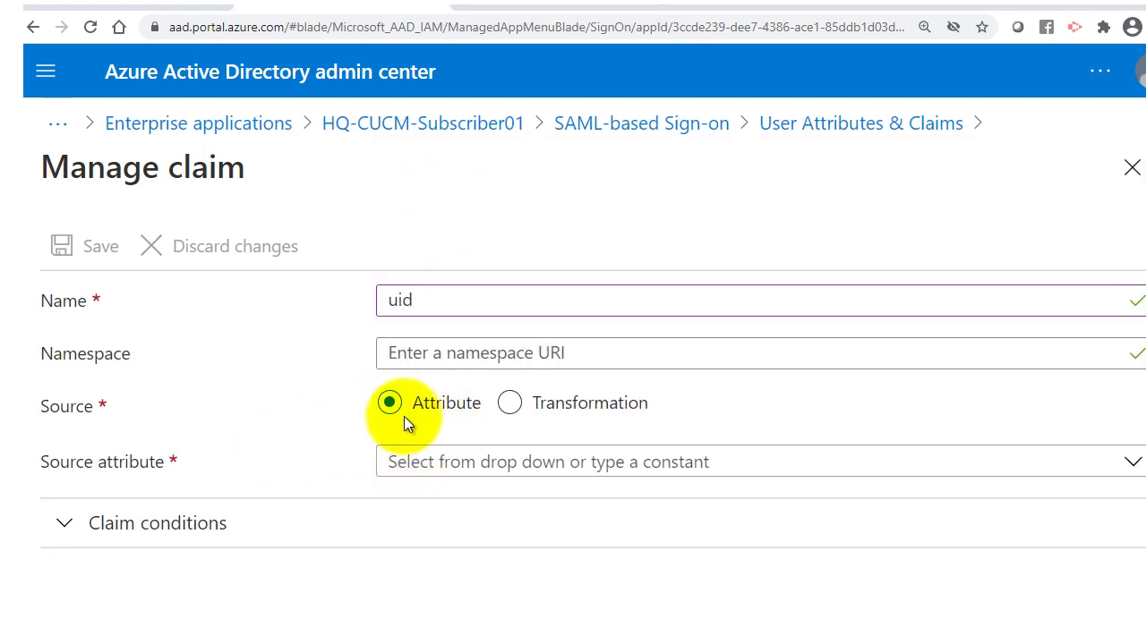
{"action": "left_click", "coordinate": [405, 464]}
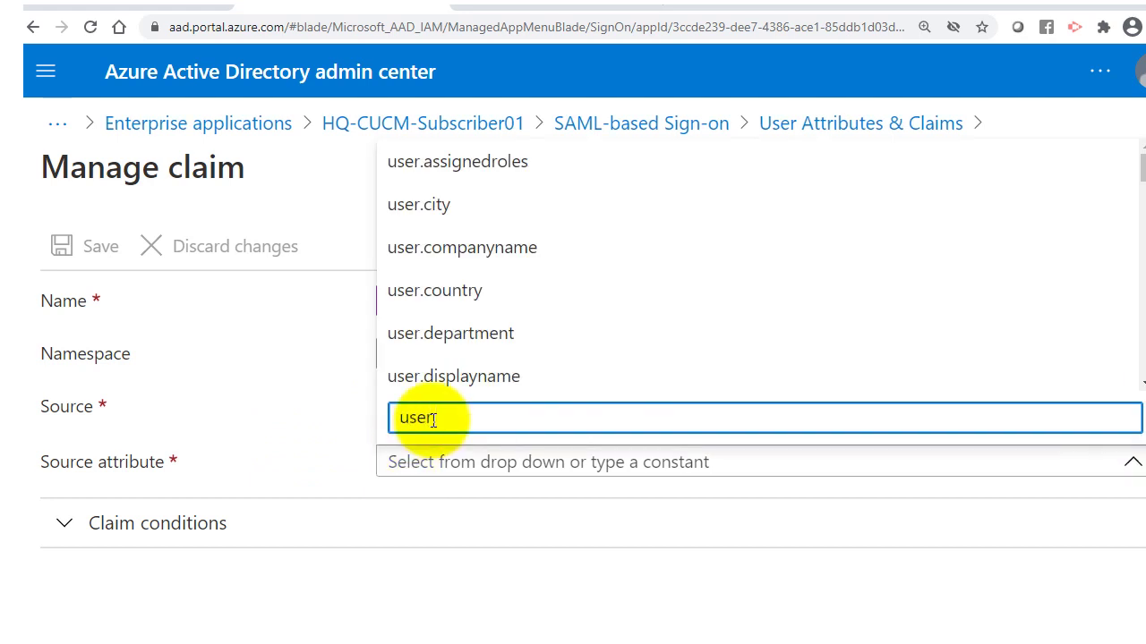
{"action": "type", "text": "user.onpre"}
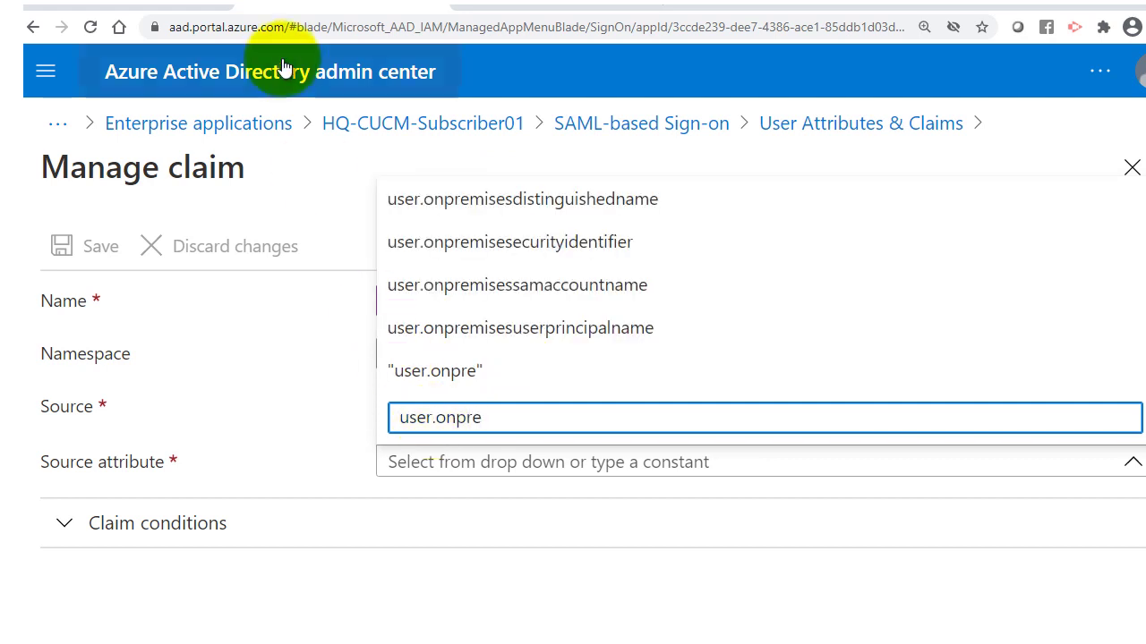
{"action": "left_click", "coordinate": [490, 298]}
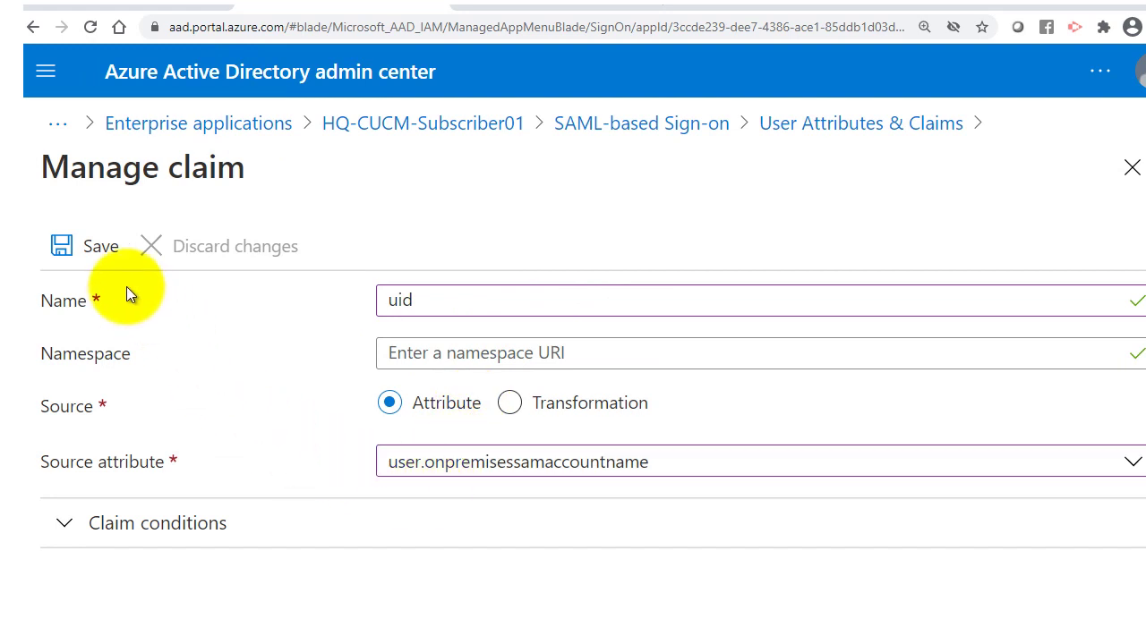
{"action": "left_click", "coordinate": [89, 246]}
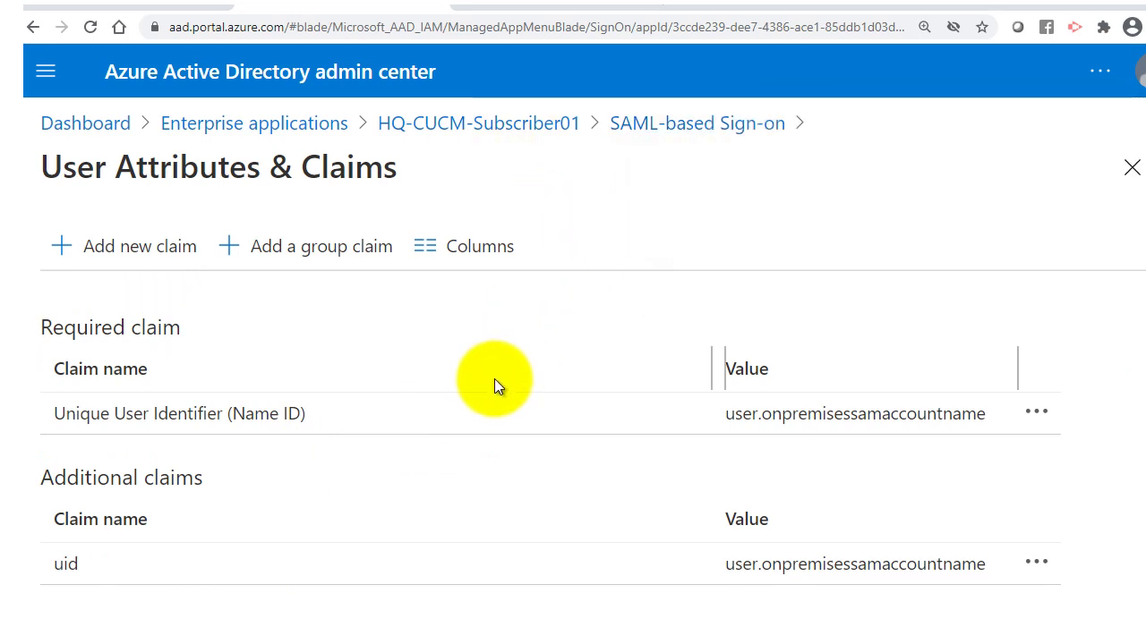
Return to SAML-based Sign-on and begin importing a new SAML signing certificate.
{"action": "left_click", "coordinate": [707, 139]}
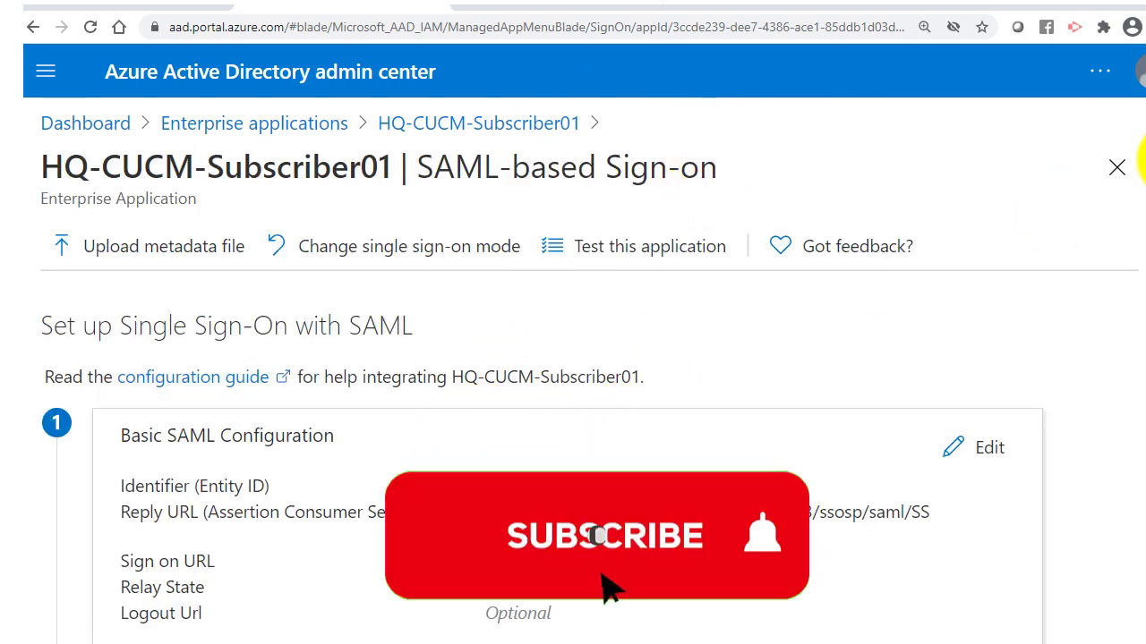
{"action": "scroll", "coordinate": [1136, 206], "scroll_direction": "down", "scroll_amount": 3}
{"action": "scroll", "coordinate": [1139, 269], "scroll_direction": "up", "scroll_amount": 1}
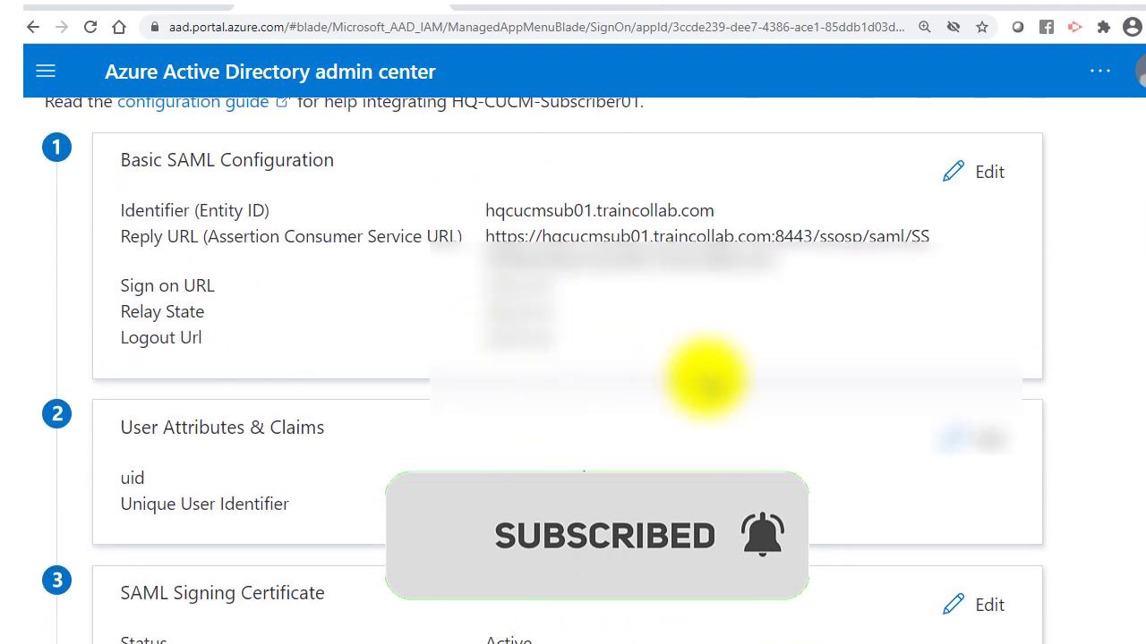
{"action": "scroll", "coordinate": [1138, 296], "scroll_direction": "down", "scroll_amount": 4}
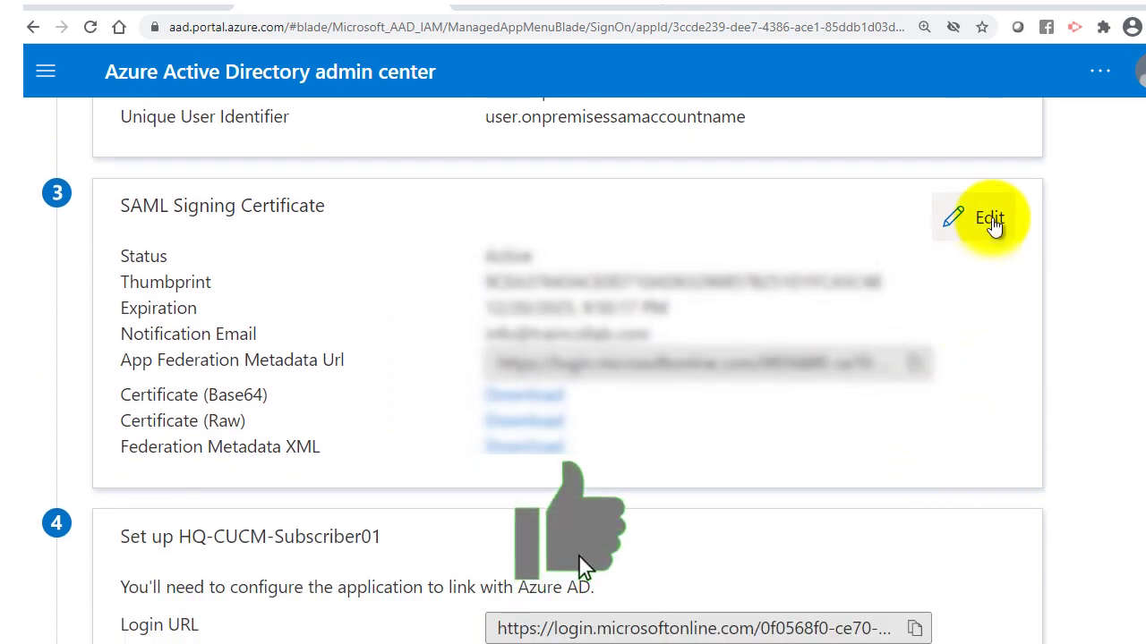
{"action": "left_click", "coordinate": [985, 218]}
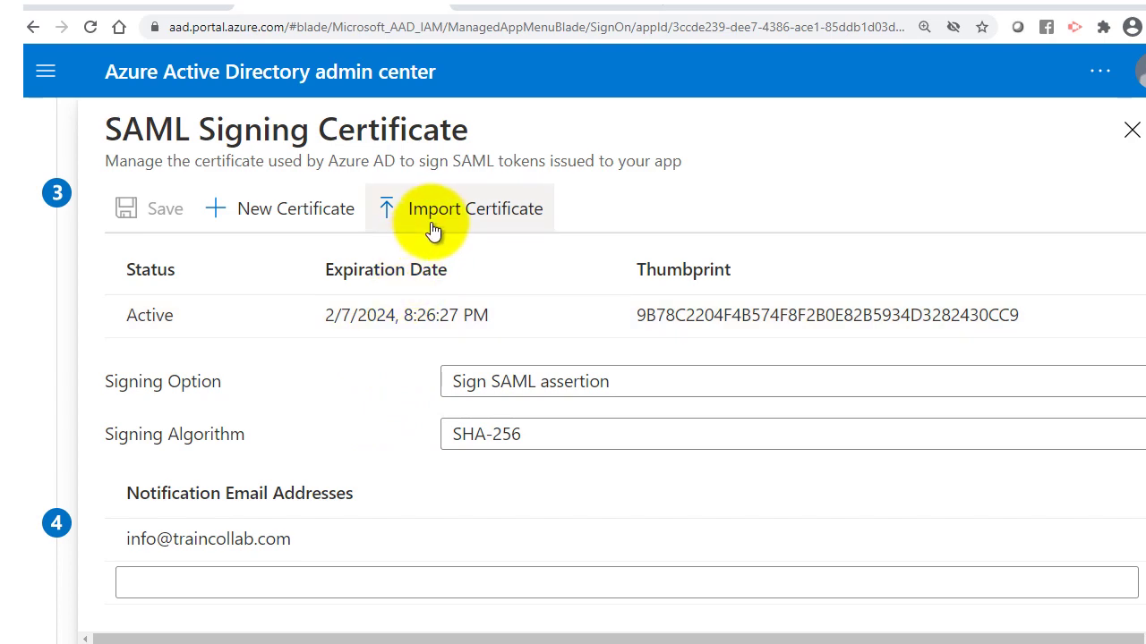
{"action": "left_click", "coordinate": [439, 226]}
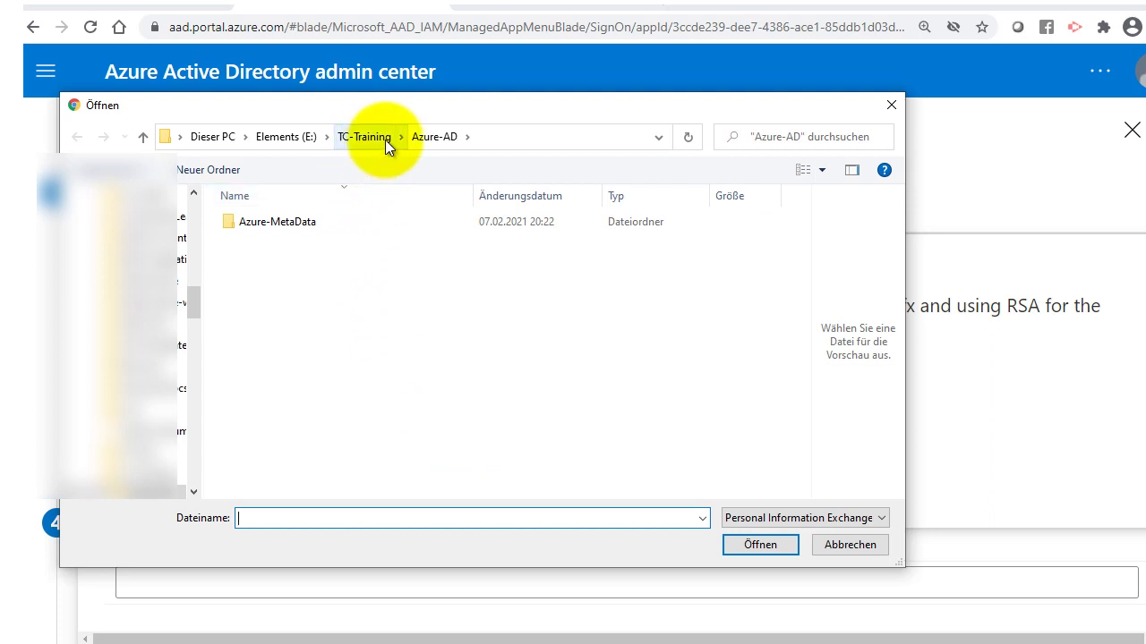
Import traincollab-WIN2K16AD-CA.p12 as the signing certificate, entering its PFX password.
{"action": "left_click", "coordinate": [743, 517]}
{"action": "left_click", "coordinate": [745, 548]}
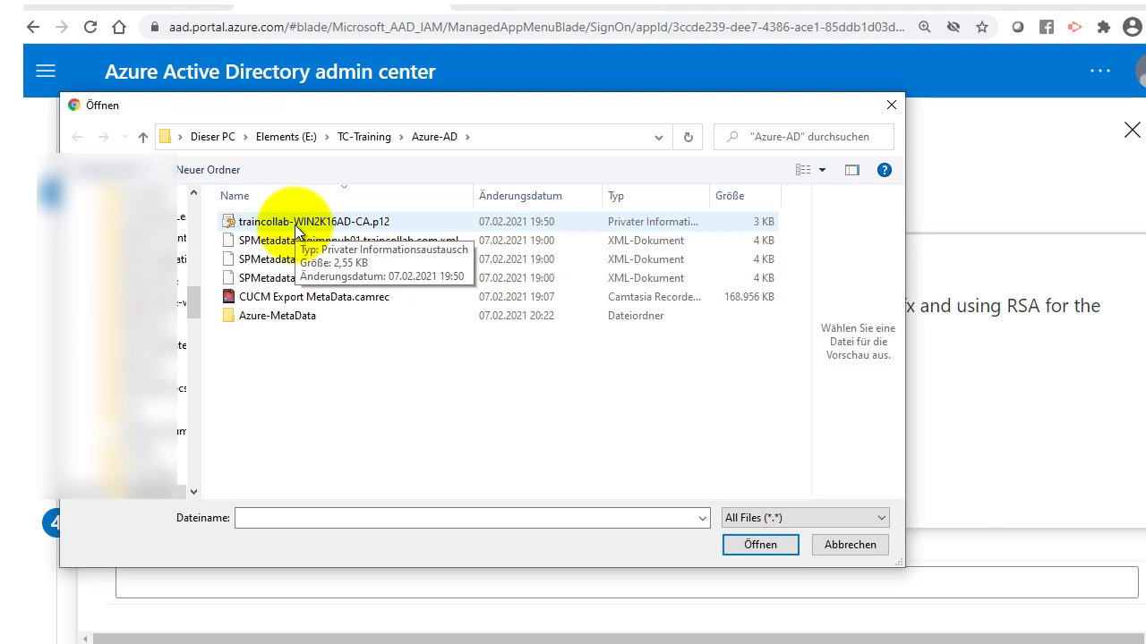
{"action": "left_click", "coordinate": [294, 225]}
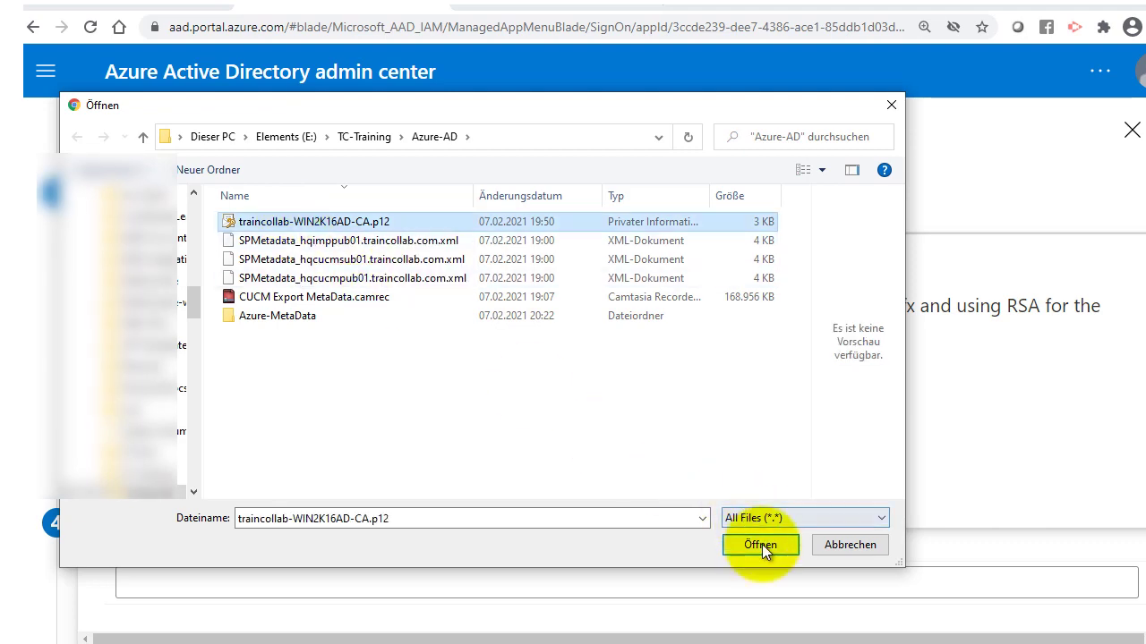
{"action": "left_click", "coordinate": [760, 544]}
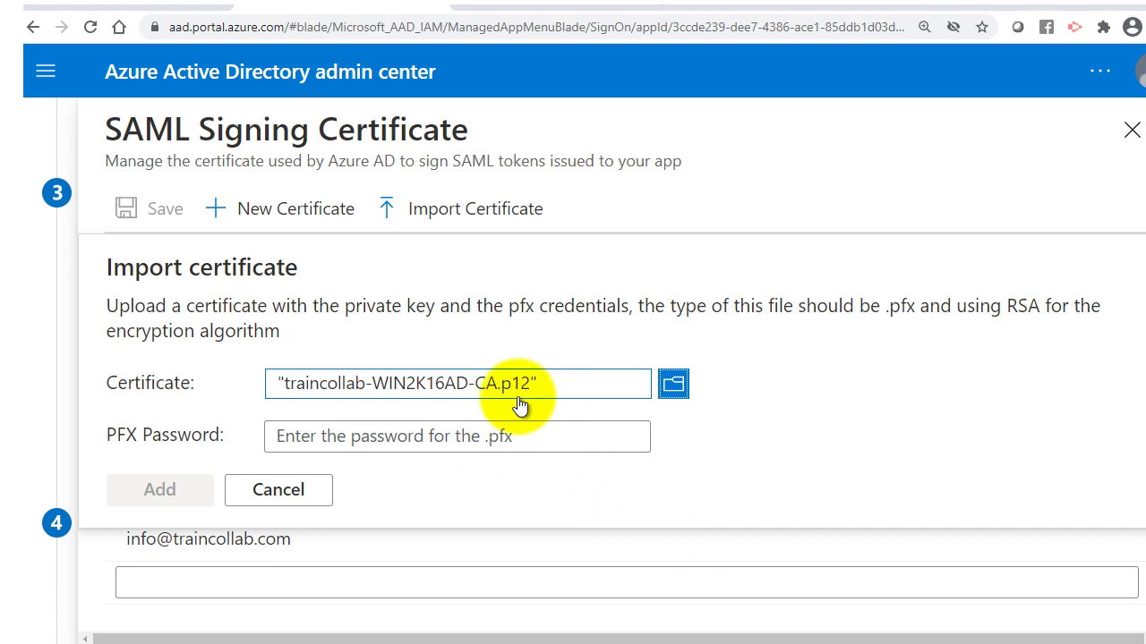
{"action": "left_click", "coordinate": [451, 438]}
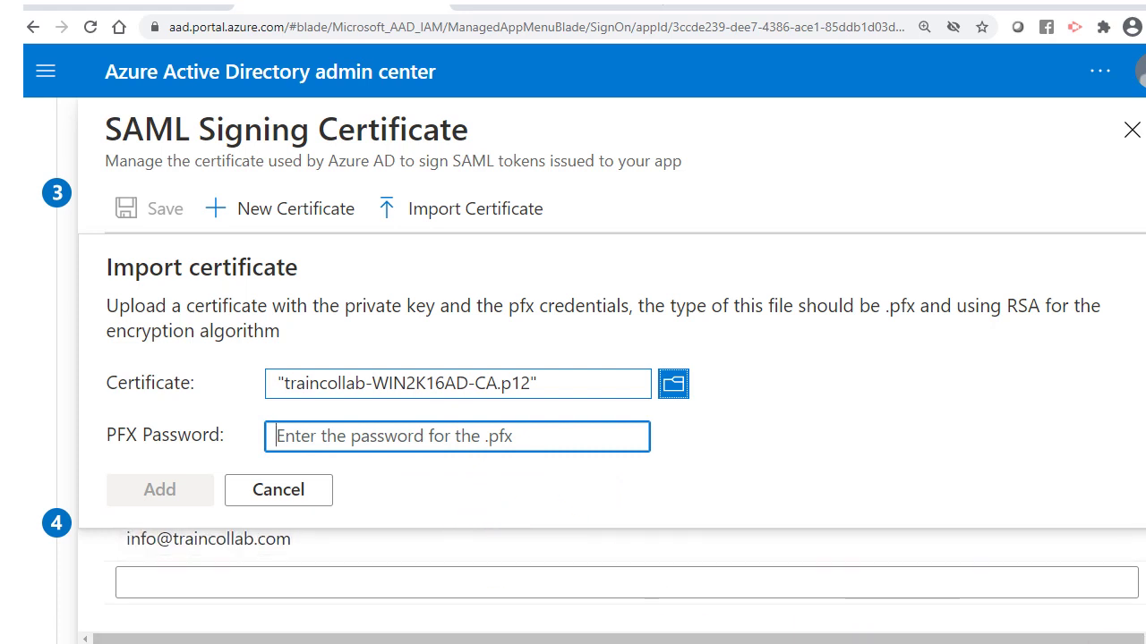
{"action": "key", "text": "ctrl+v"}
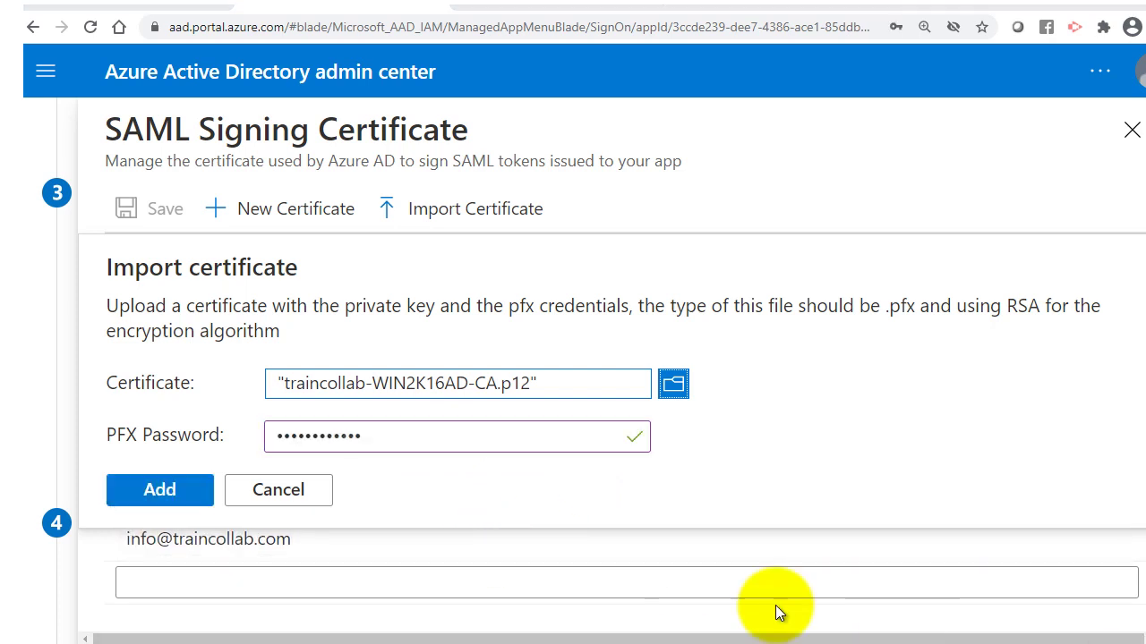
{"action": "left_click", "coordinate": [179, 504]}
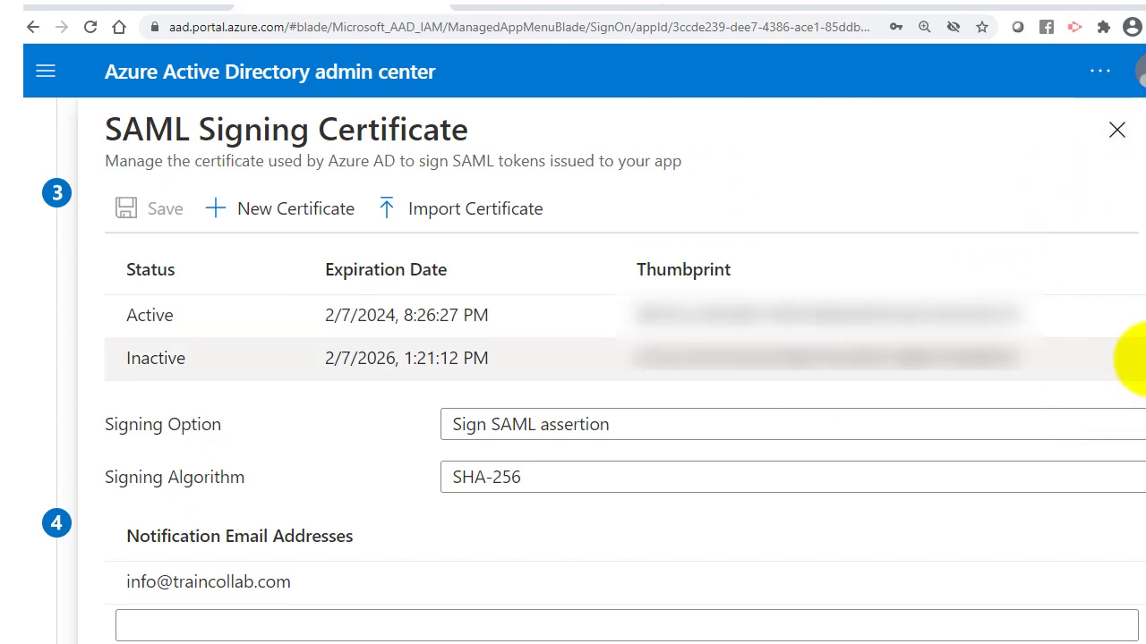
Make the new certificate expiring 2/7/2026 the active signing certificate.
{"action": "left_click", "coordinate": [1135, 358]}
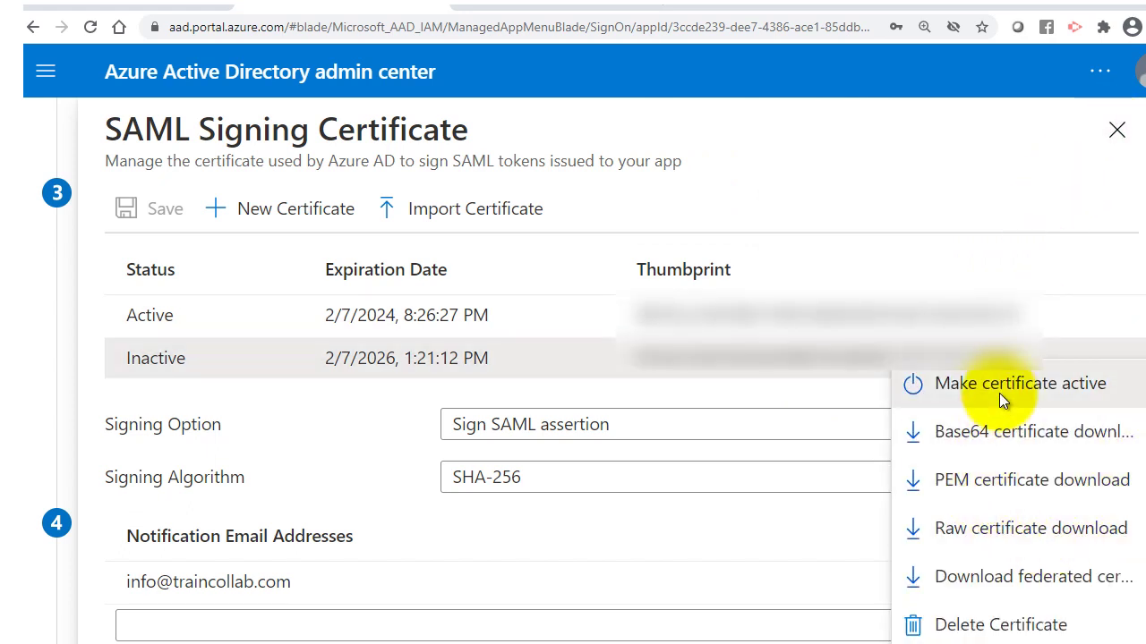
{"action": "left_click", "coordinate": [998, 393]}
{"action": "left_click", "coordinate": [156, 387]}
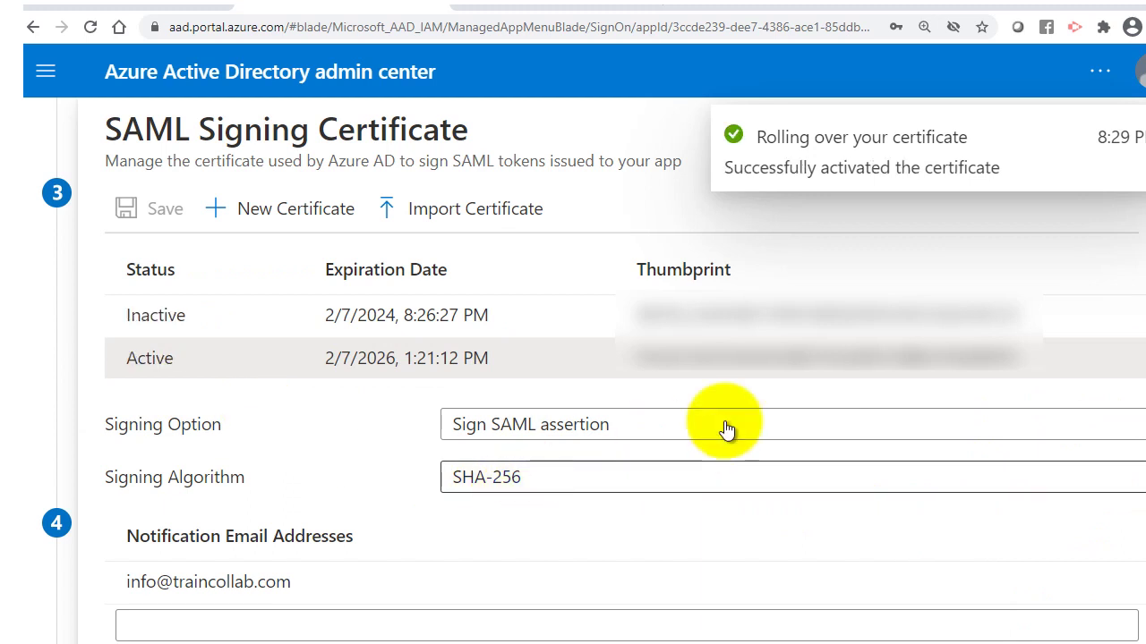
Delete the old 2024 certificate and close the signing certificate settings.
{"action": "left_click", "coordinate": [1132, 313]}
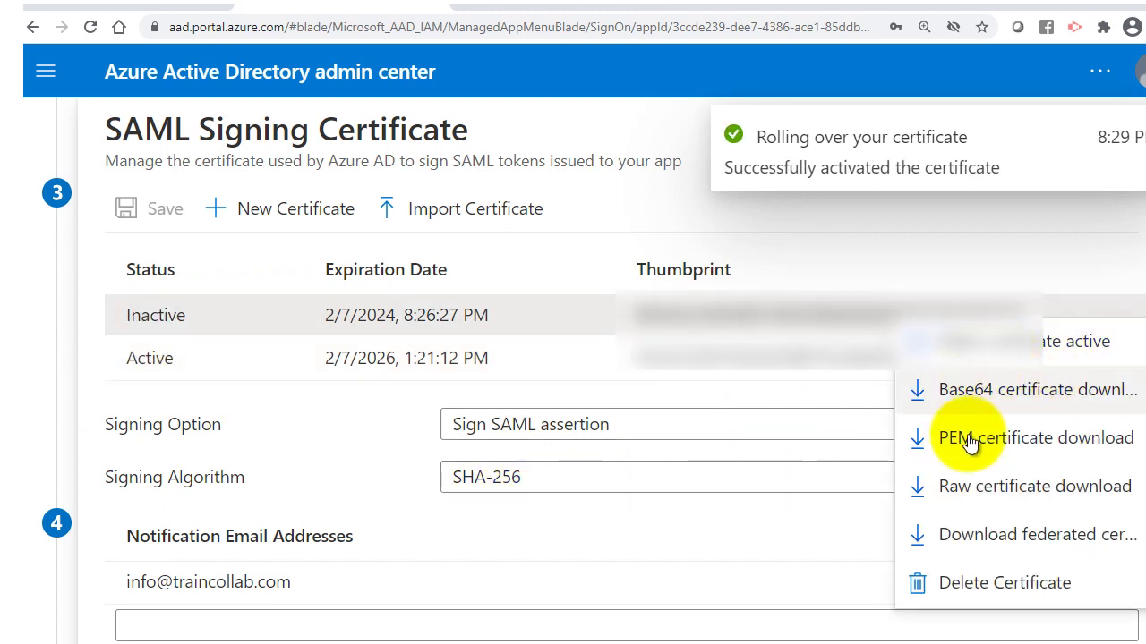
{"action": "left_click", "coordinate": [944, 583]}
{"action": "left_click", "coordinate": [182, 357]}
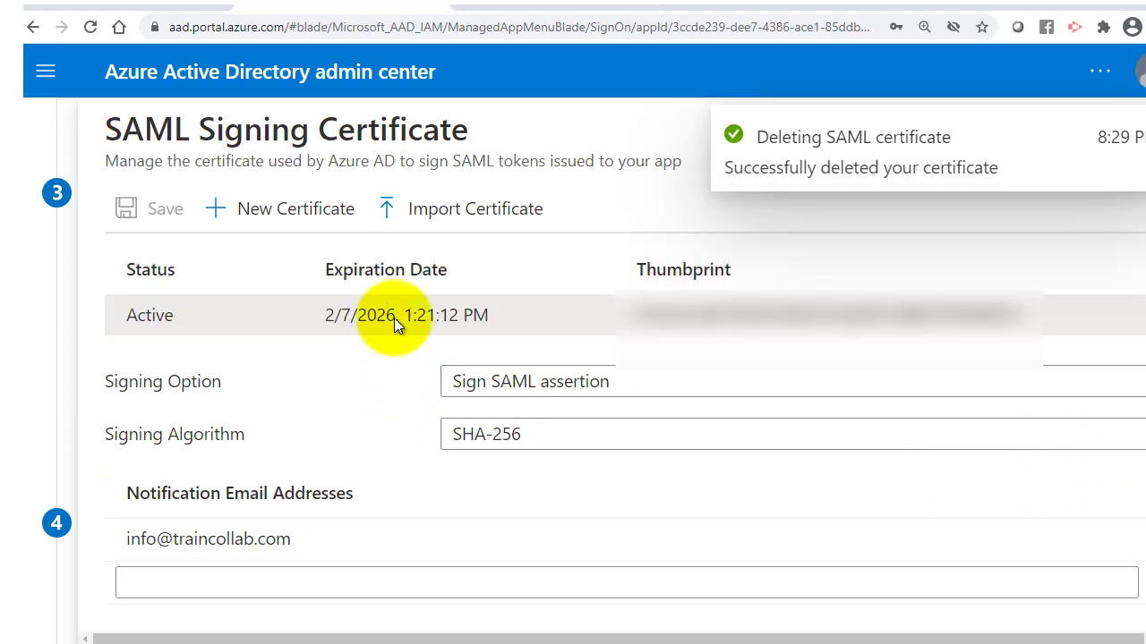
{"action": "left_click", "coordinate": [622, 552]}
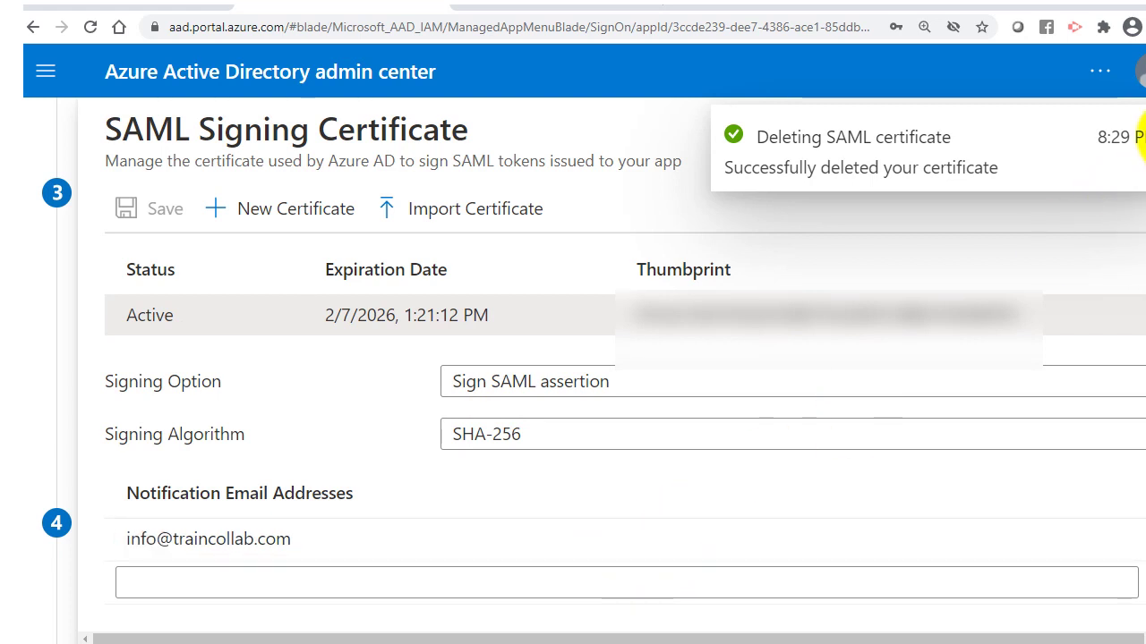
{"action": "left_click", "coordinate": [1135, 127]}
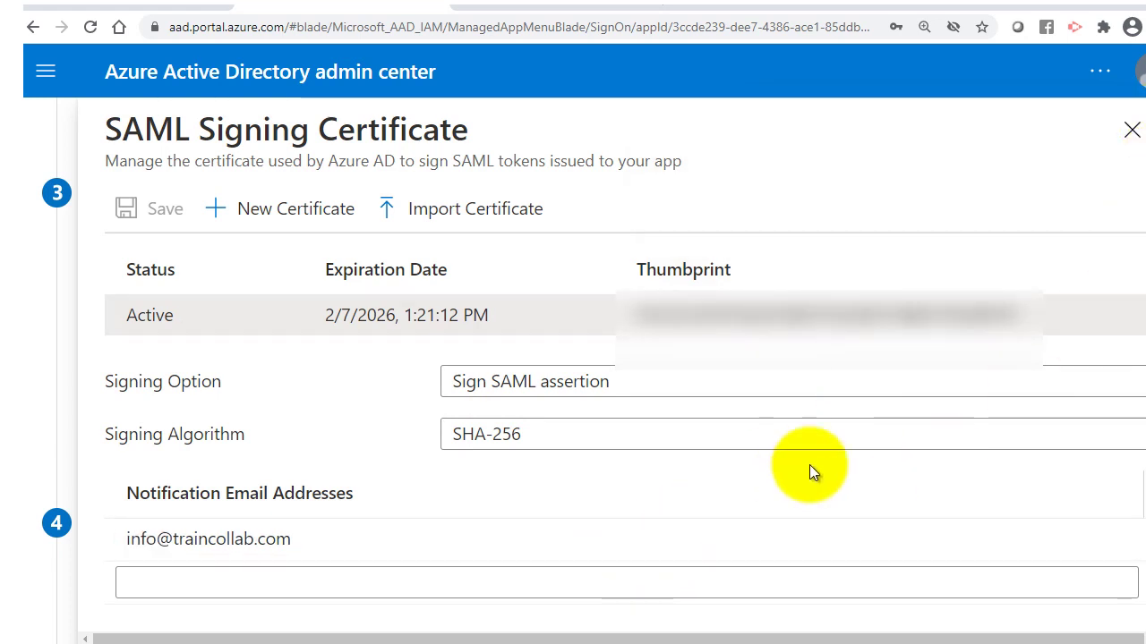
{"action": "left_click", "coordinate": [1131, 130]}
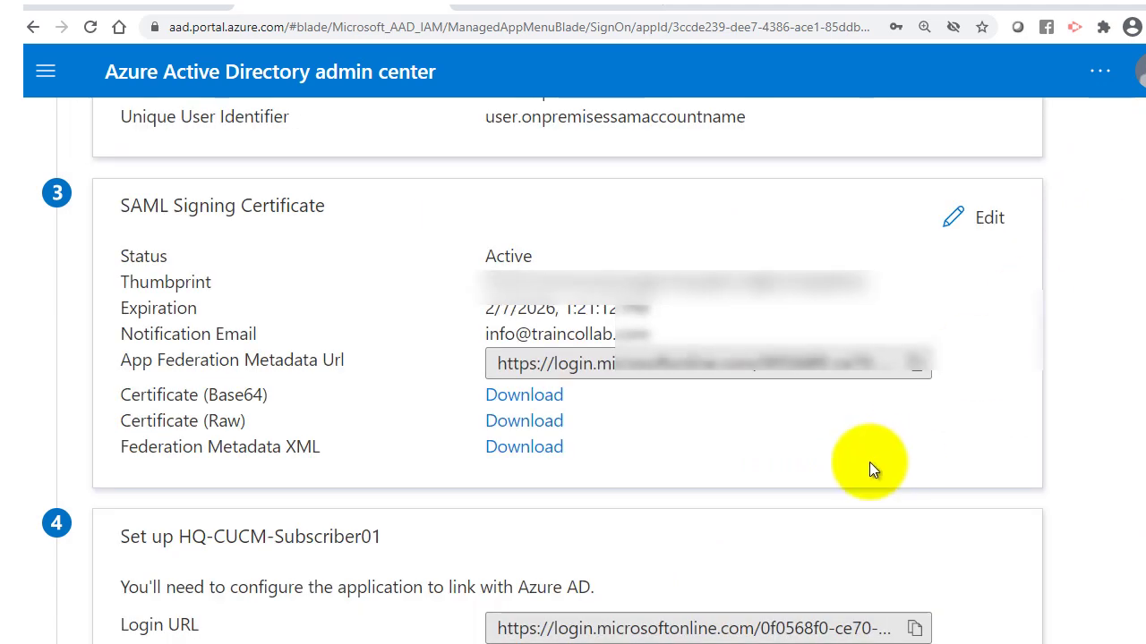
Download the Federation Metadata XML and save it as HQ-CUCM-Subscriber01.xml.
{"action": "scroll", "coordinate": [841, 452], "scroll_direction": "down", "scroll_amount": 4}
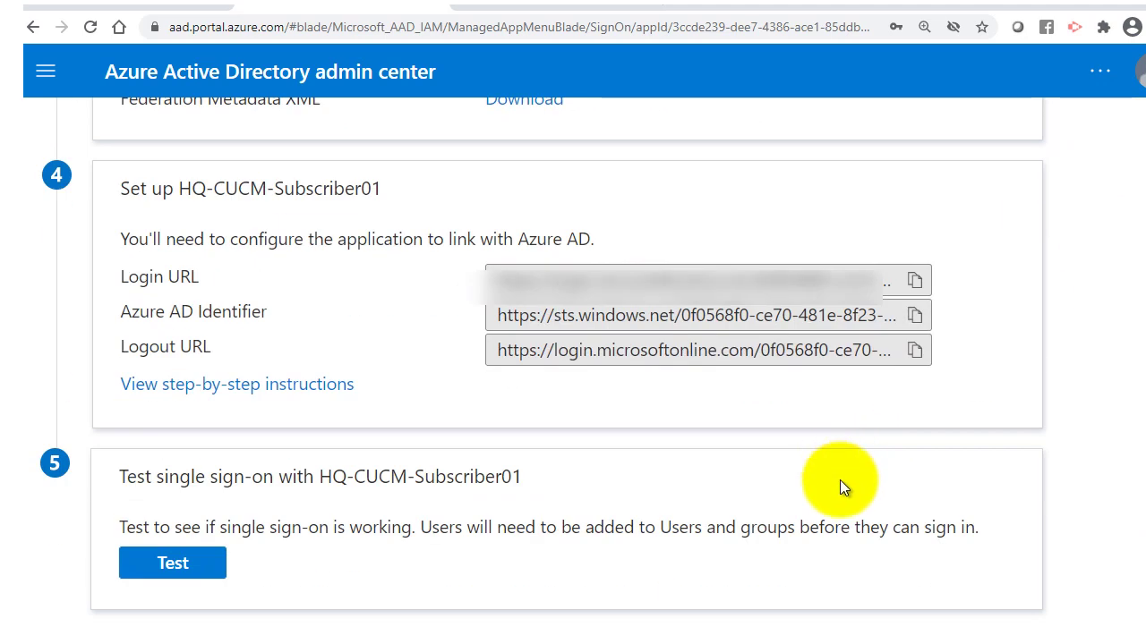
{"action": "scroll", "coordinate": [411, 432], "scroll_direction": "up", "scroll_amount": 5}
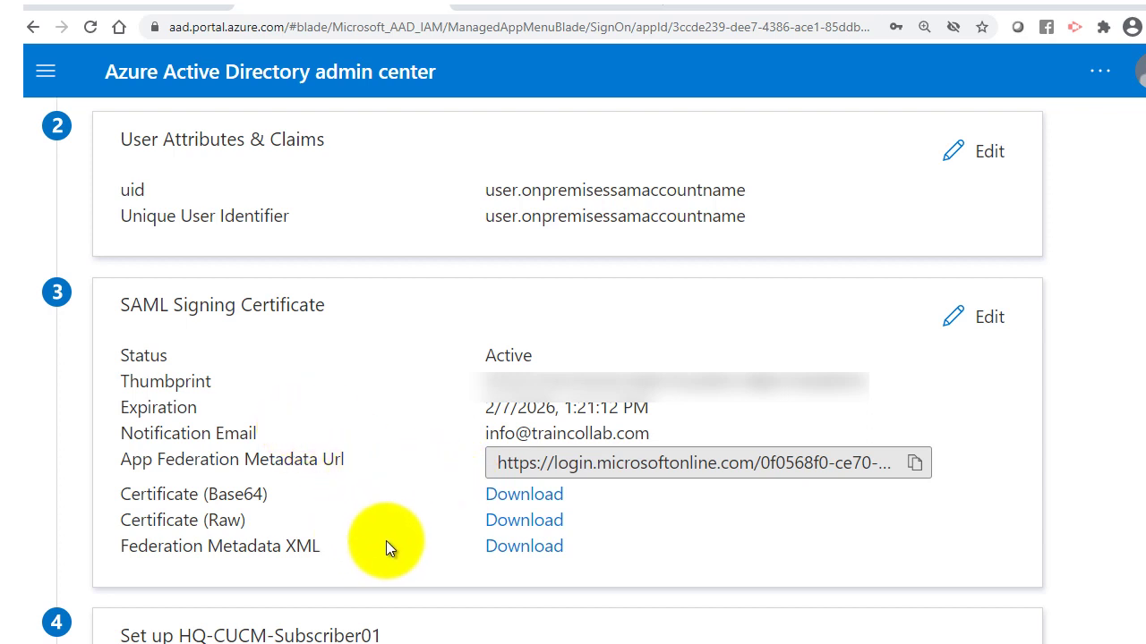
{"action": "left_click", "coordinate": [503, 548]}
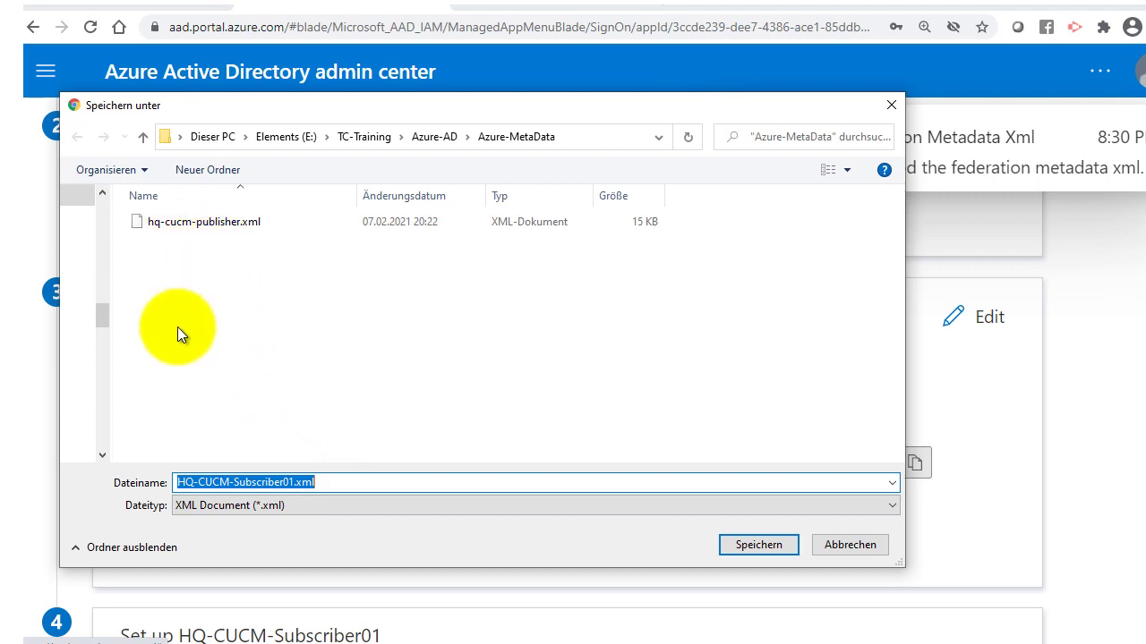
{"action": "left_click", "coordinate": [750, 550]}
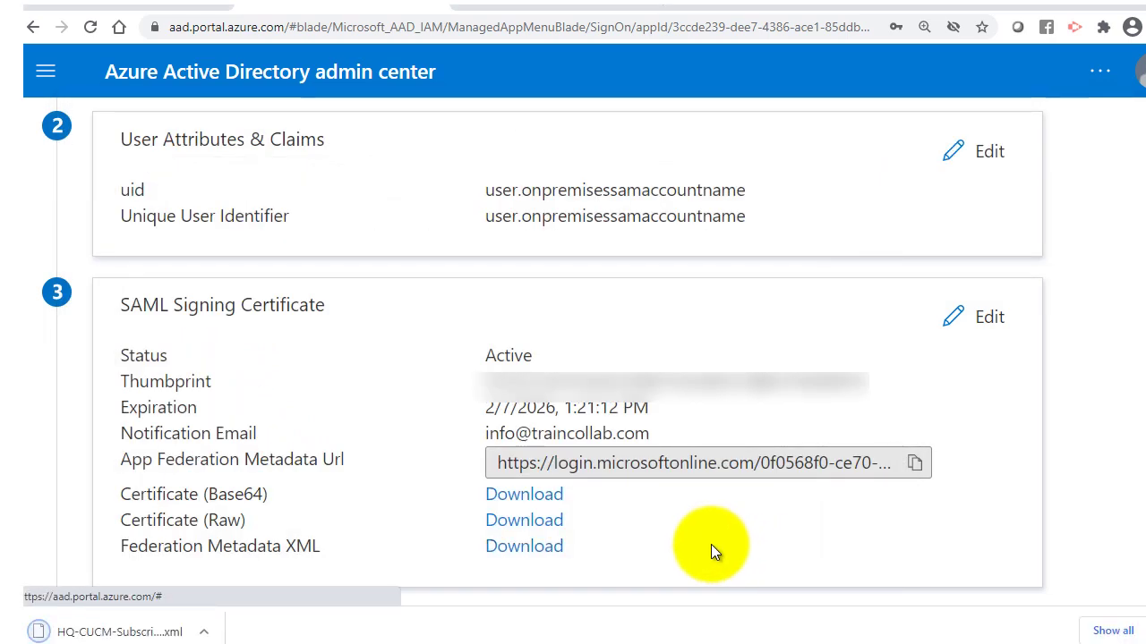
{"action": "scroll", "coordinate": [711, 553], "scroll_direction": "down", "scroll_amount": 5}
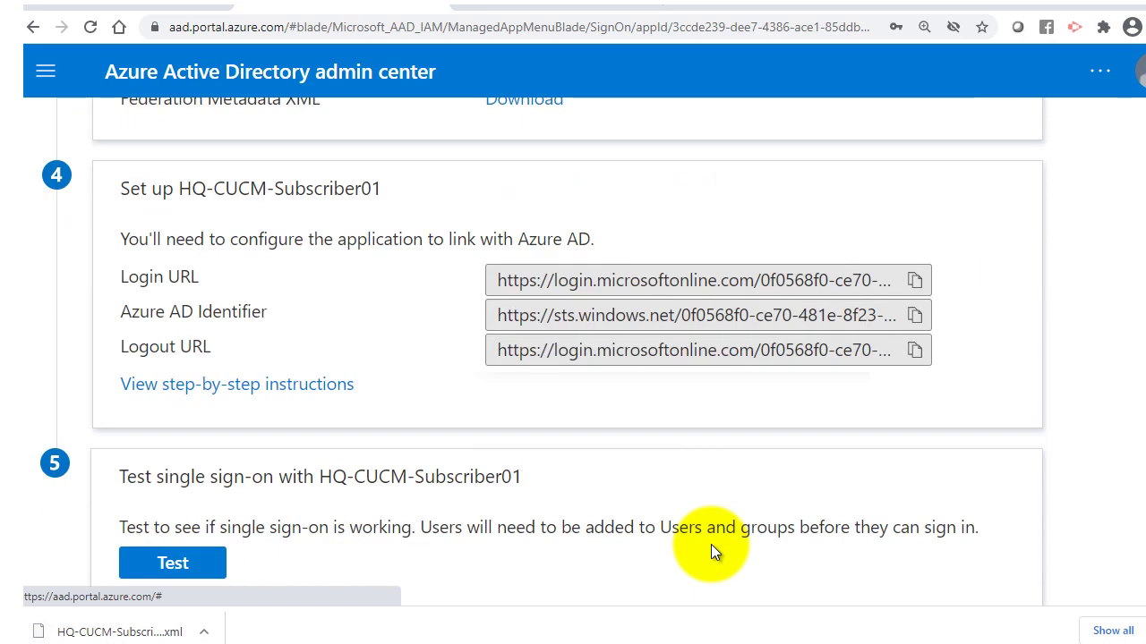
Scroll back up to the top of the page.
{"action": "scroll", "coordinate": [711, 552], "scroll_direction": "up", "scroll_amount": 1}
{"action": "scroll", "coordinate": [710, 553], "scroll_direction": "up", "scroll_amount": 4}
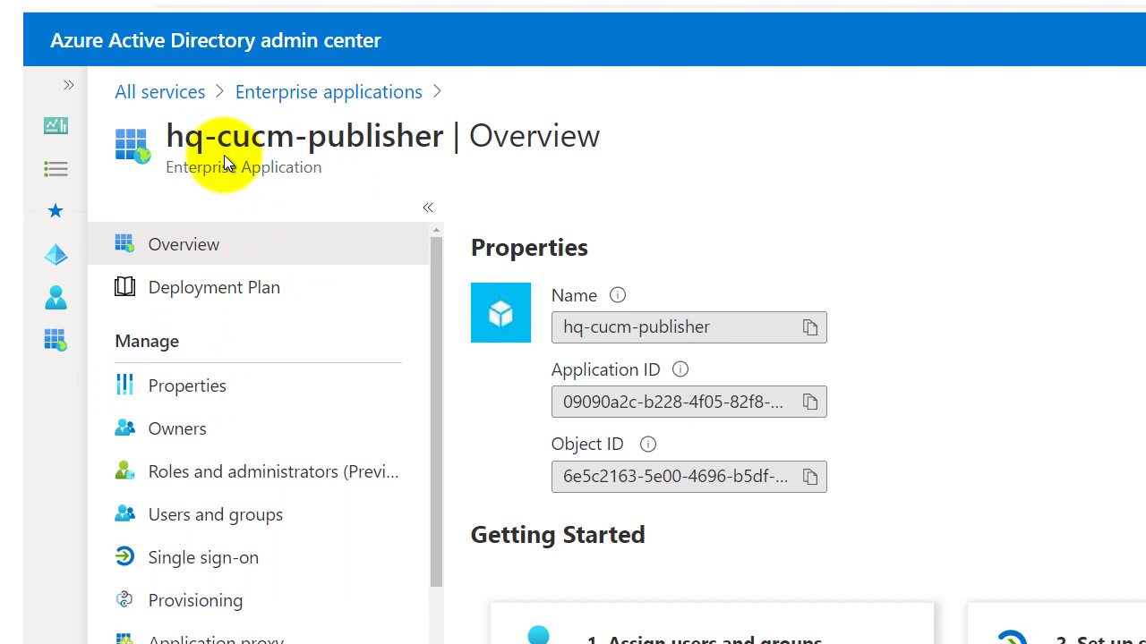
Set hq-cucm-publisher's 'Visible to users?' property to No and save.
{"action": "left_click_drag", "start_coordinate": [168, 136], "coordinate": [421, 163]}
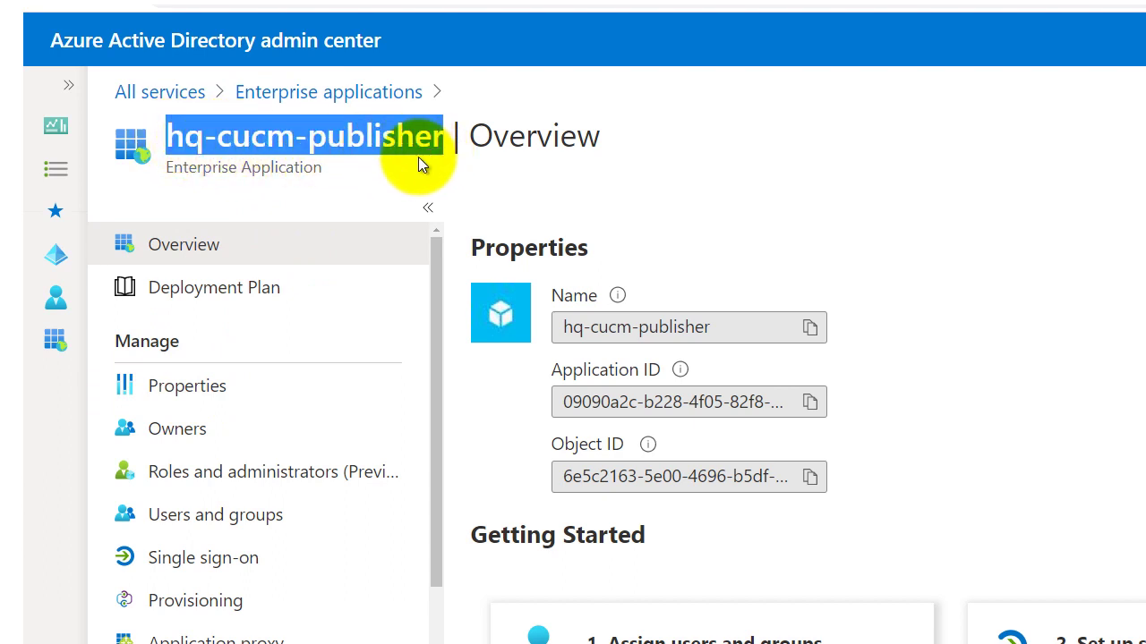
{"action": "left_click", "coordinate": [243, 392]}
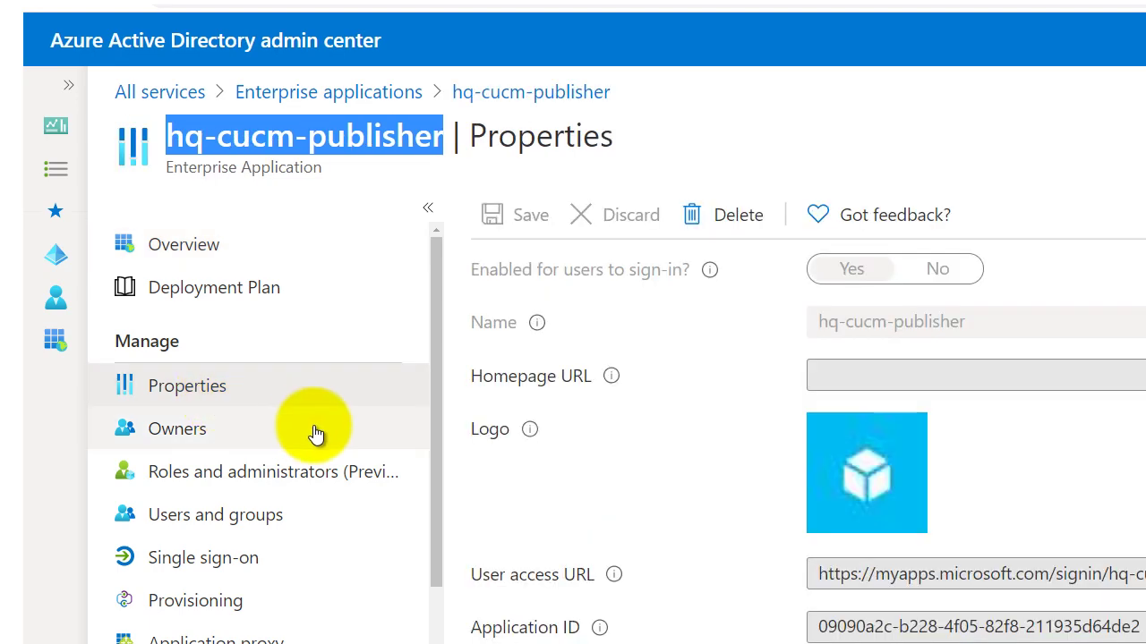
{"action": "scroll", "coordinate": [742, 537], "scroll_direction": "down", "scroll_amount": 3}
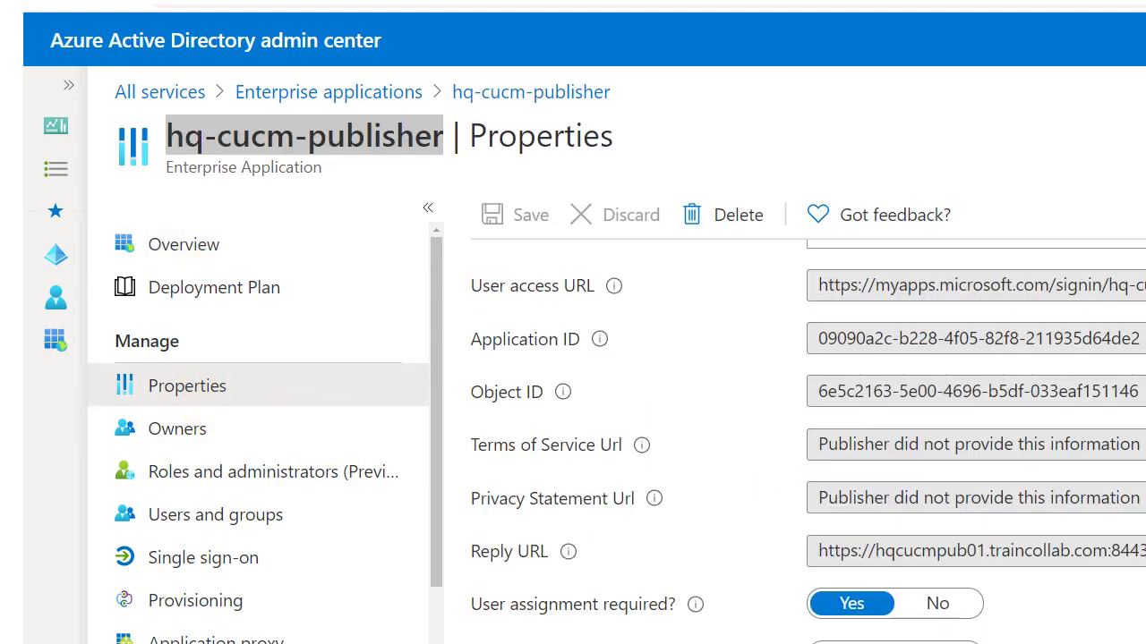
{"action": "scroll", "coordinate": [907, 524], "scroll_direction": "up", "scroll_amount": 3}
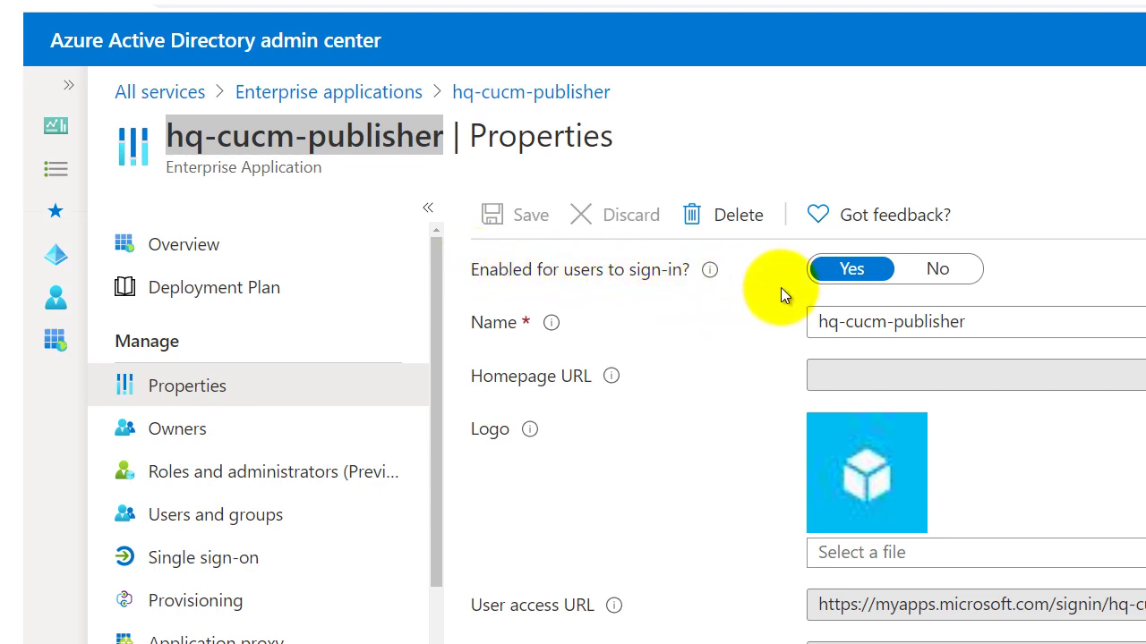
{"action": "left_click", "coordinate": [845, 276]}
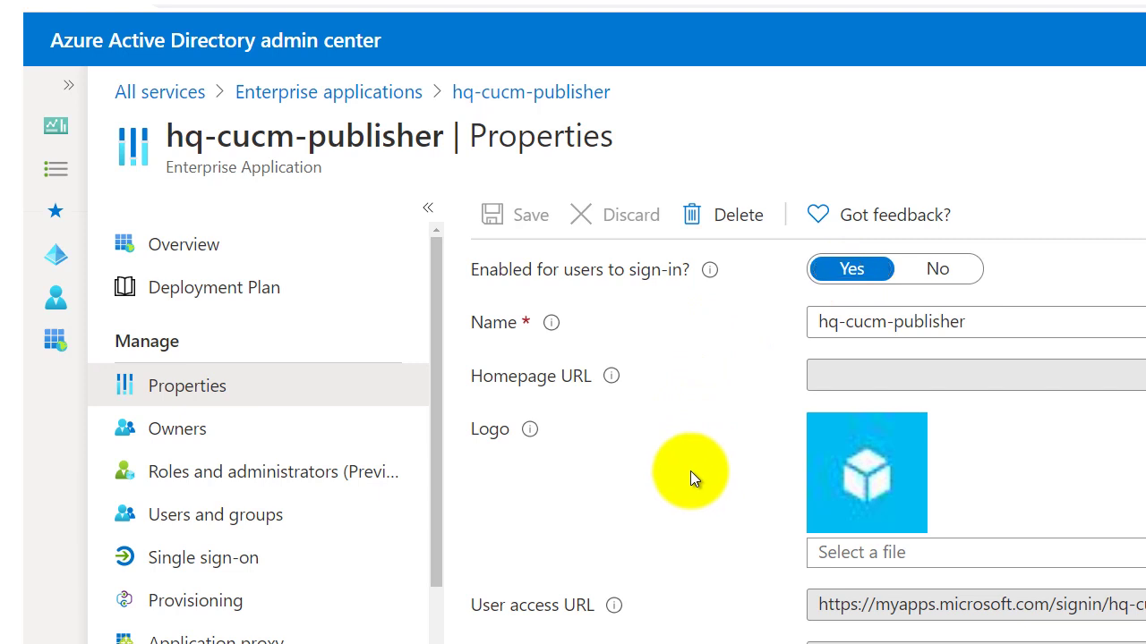
{"action": "scroll", "coordinate": [690, 472], "scroll_direction": "down", "scroll_amount": 1}
{"action": "scroll", "coordinate": [690, 470], "scroll_direction": "down", "scroll_amount": 4}
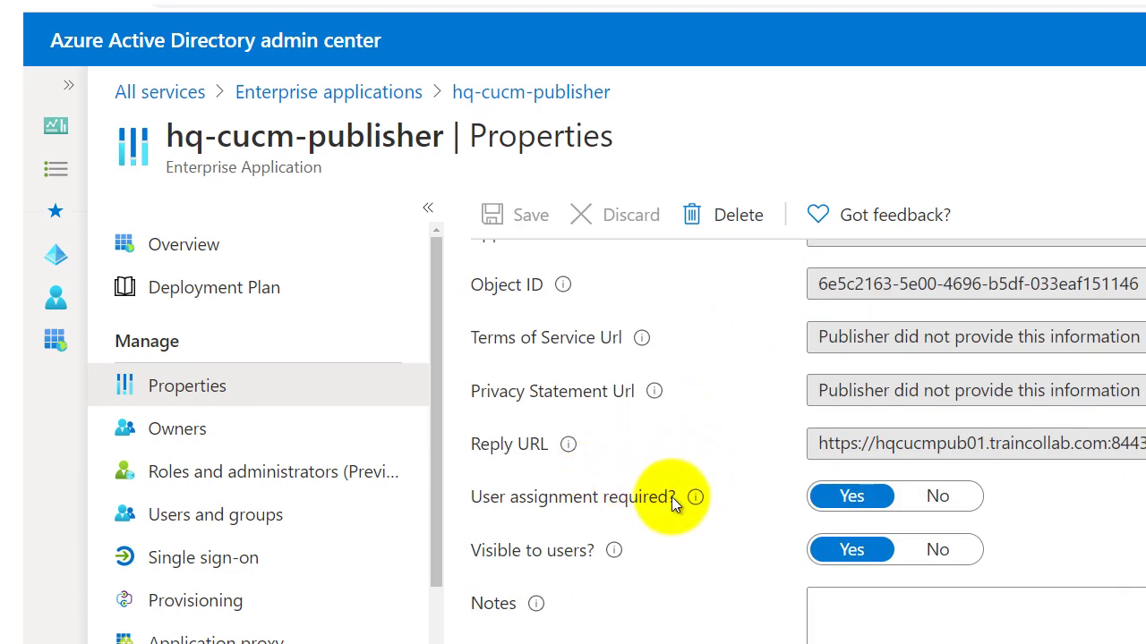
{"action": "left_click", "coordinate": [918, 549]}
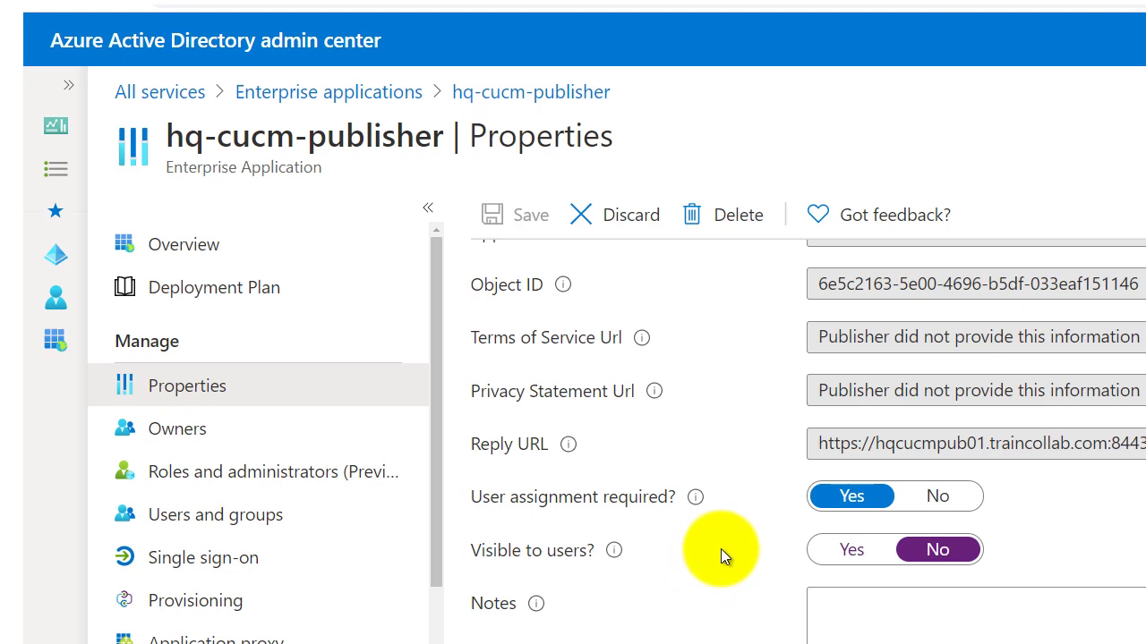
{"action": "scroll", "coordinate": [752, 500], "scroll_direction": "up", "scroll_amount": 5}
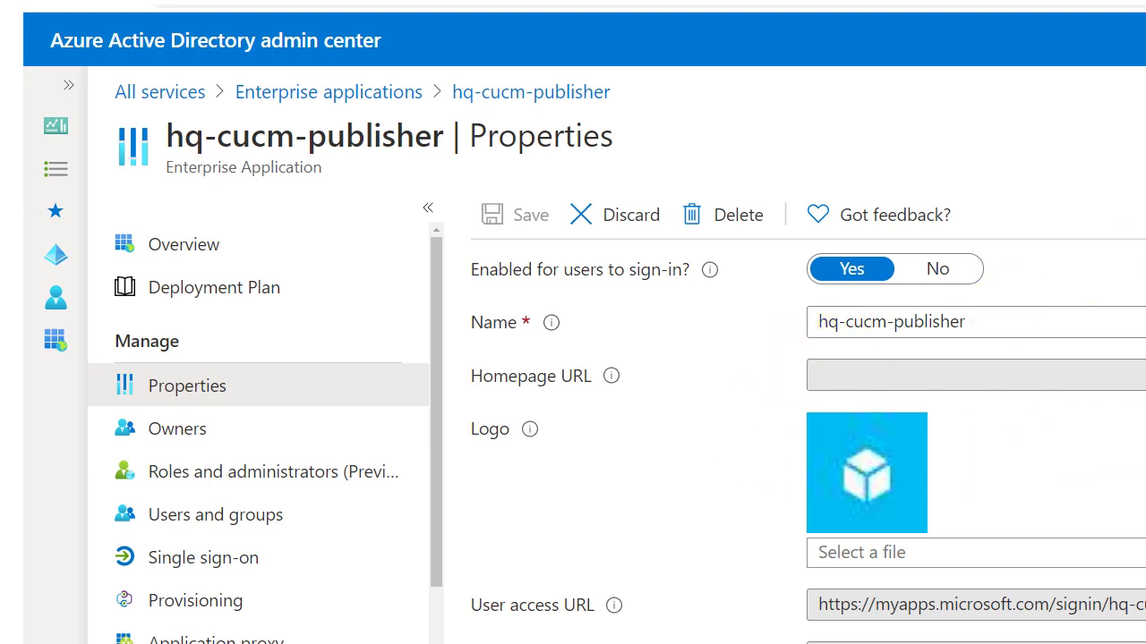
{"action": "left_click", "coordinate": [964, 95]}
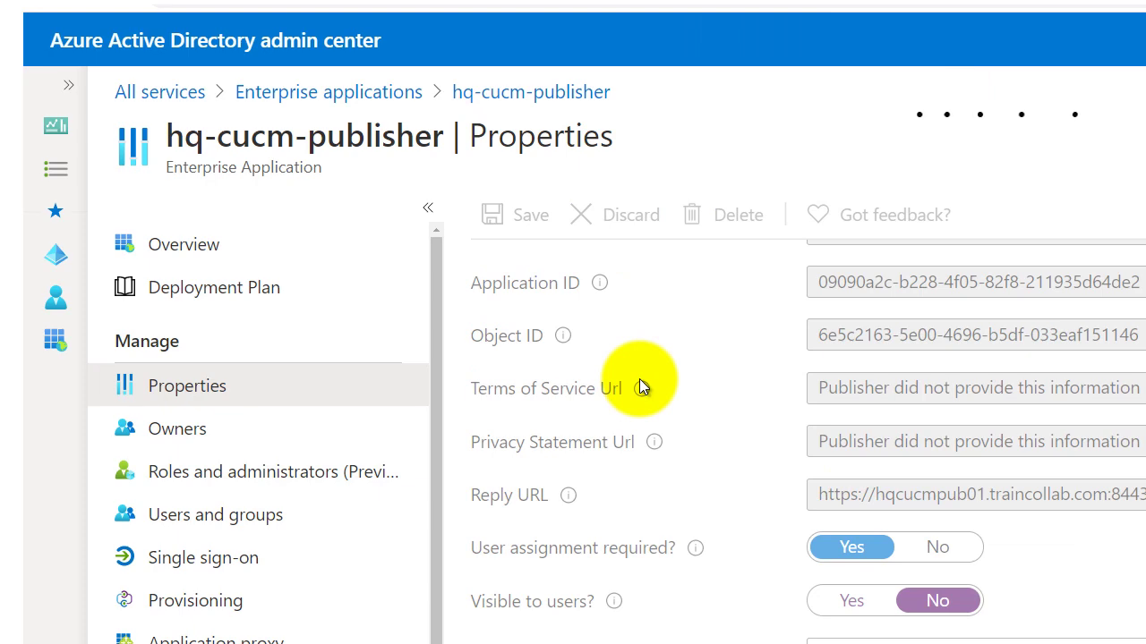
{"action": "mouse_move", "coordinate": [641, 387]}
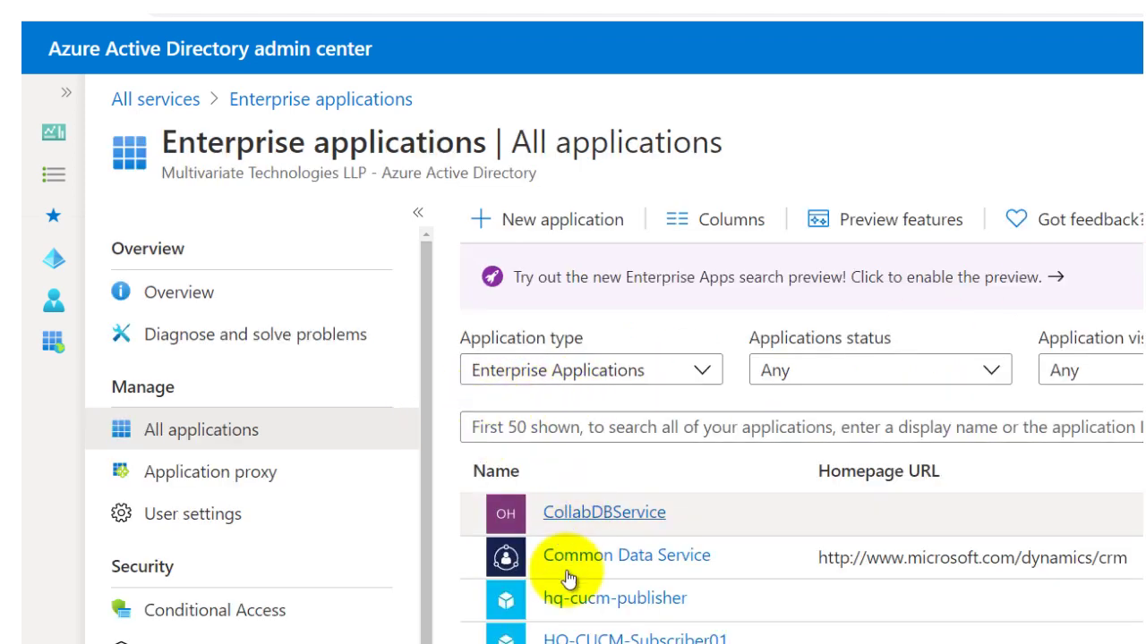
Set HQ-CUCM-Subscriber01's visibility to No, then discard the unsaved edit.
{"action": "left_click", "coordinate": [577, 635]}
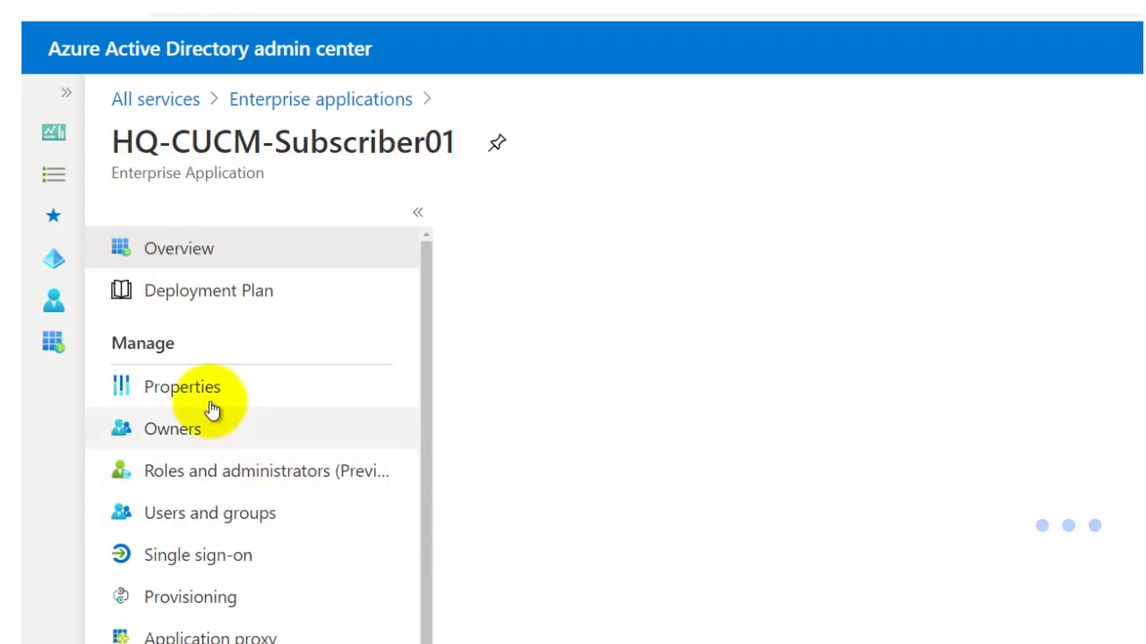
{"action": "left_click", "coordinate": [198, 399]}
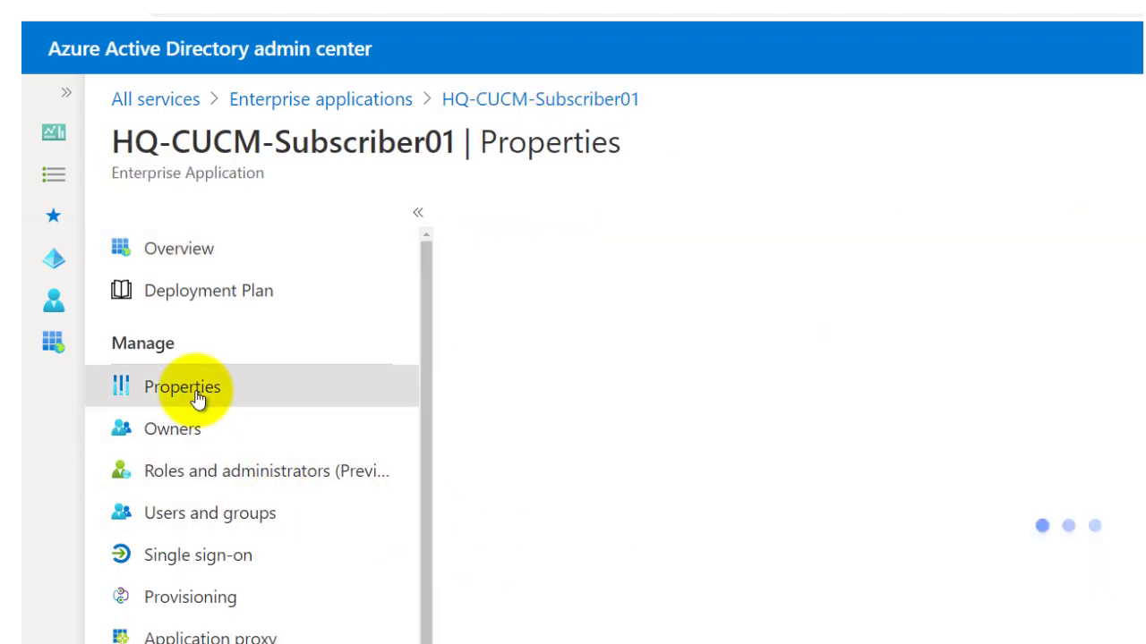
{"action": "scroll", "coordinate": [767, 481], "scroll_direction": "down", "scroll_amount": 5}
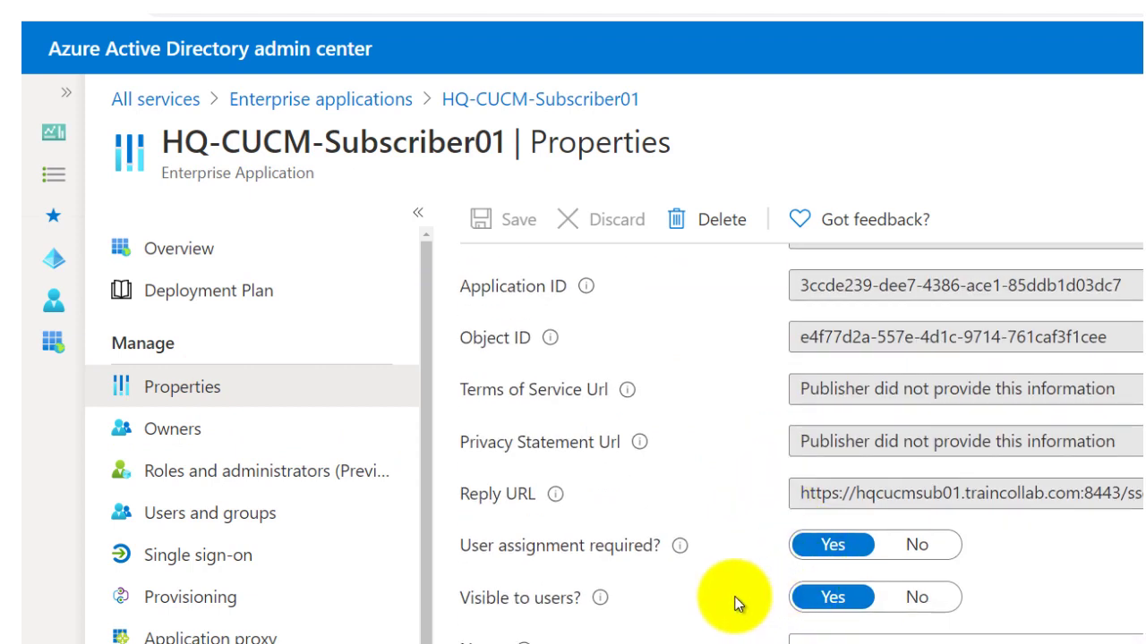
{"action": "left_click", "coordinate": [916, 600]}
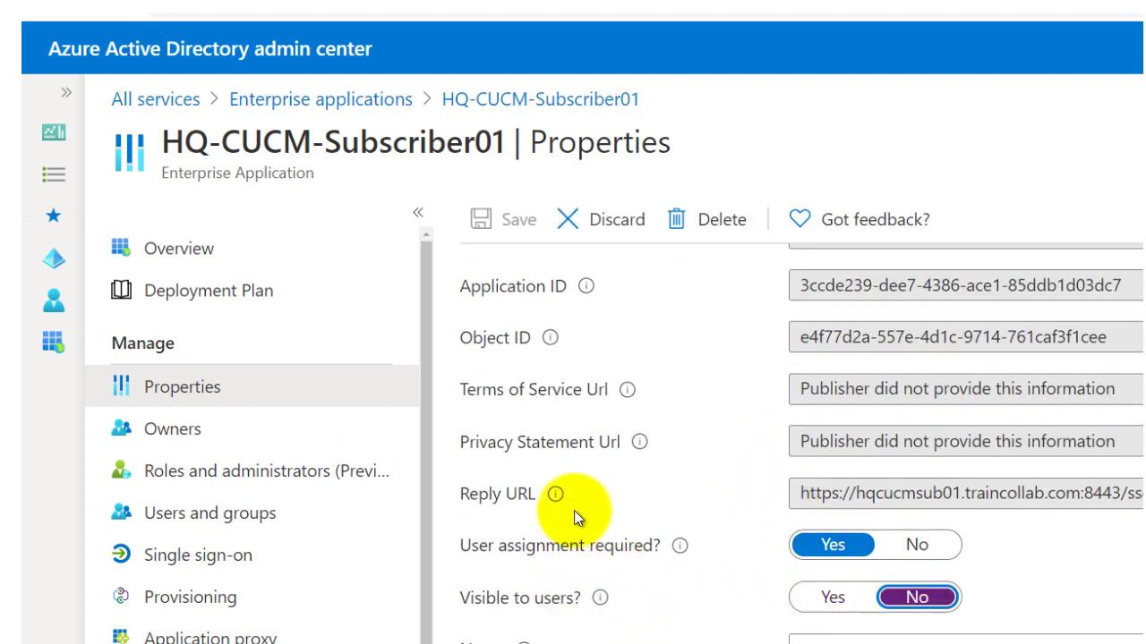
{"action": "scroll", "coordinate": [707, 627], "scroll_direction": "up", "scroll_amount": 5}
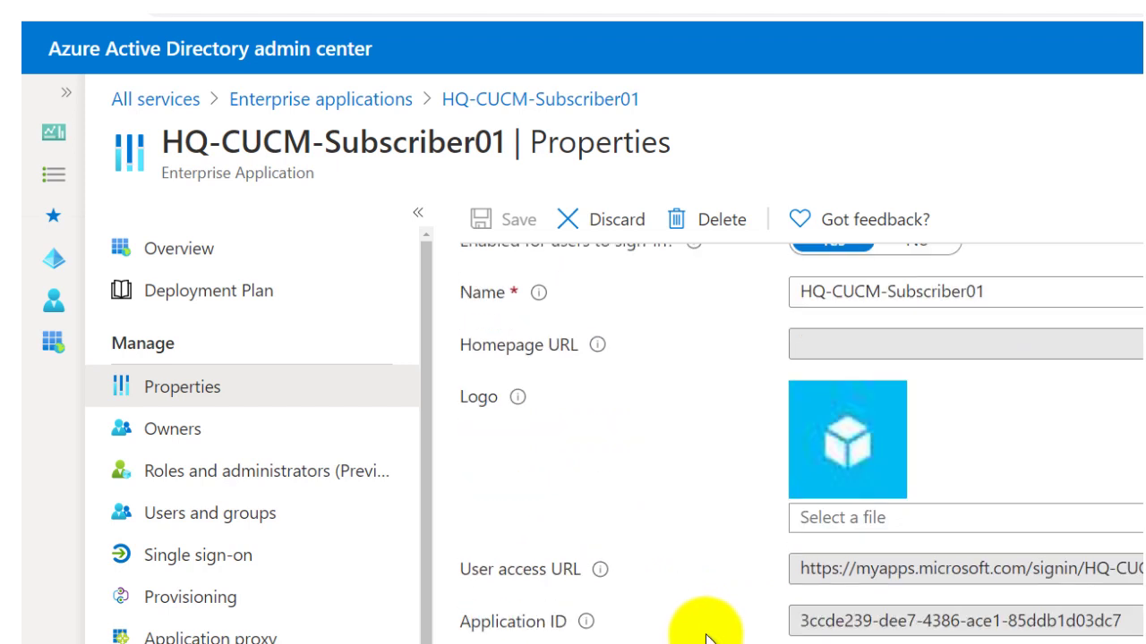
{"action": "left_click", "coordinate": [507, 224]}
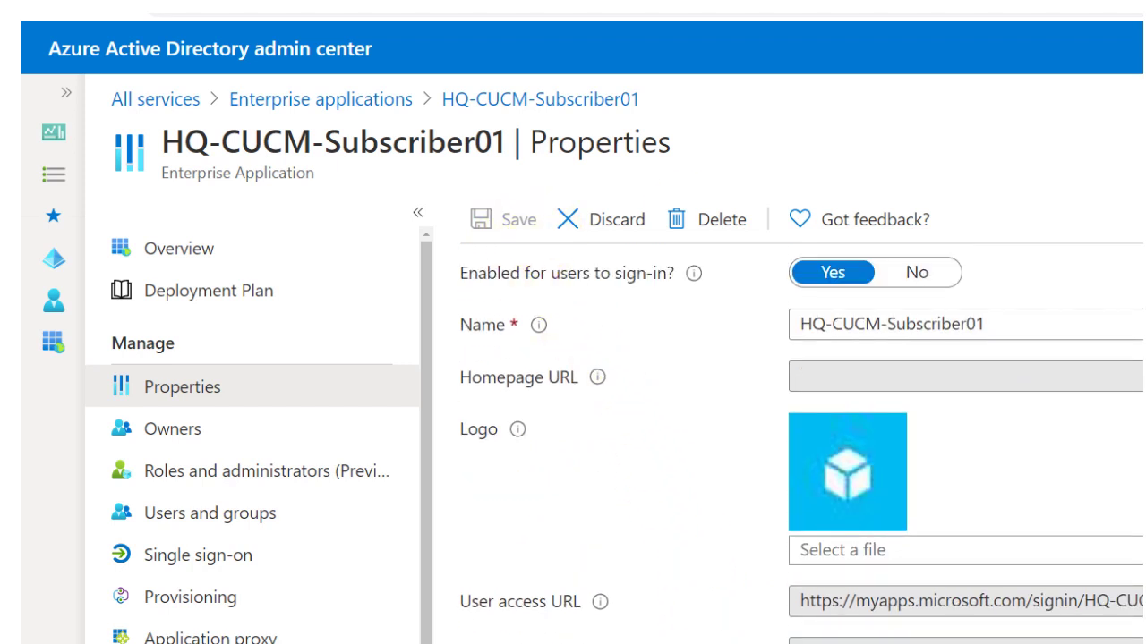
{"action": "left_click", "coordinate": [949, 102]}
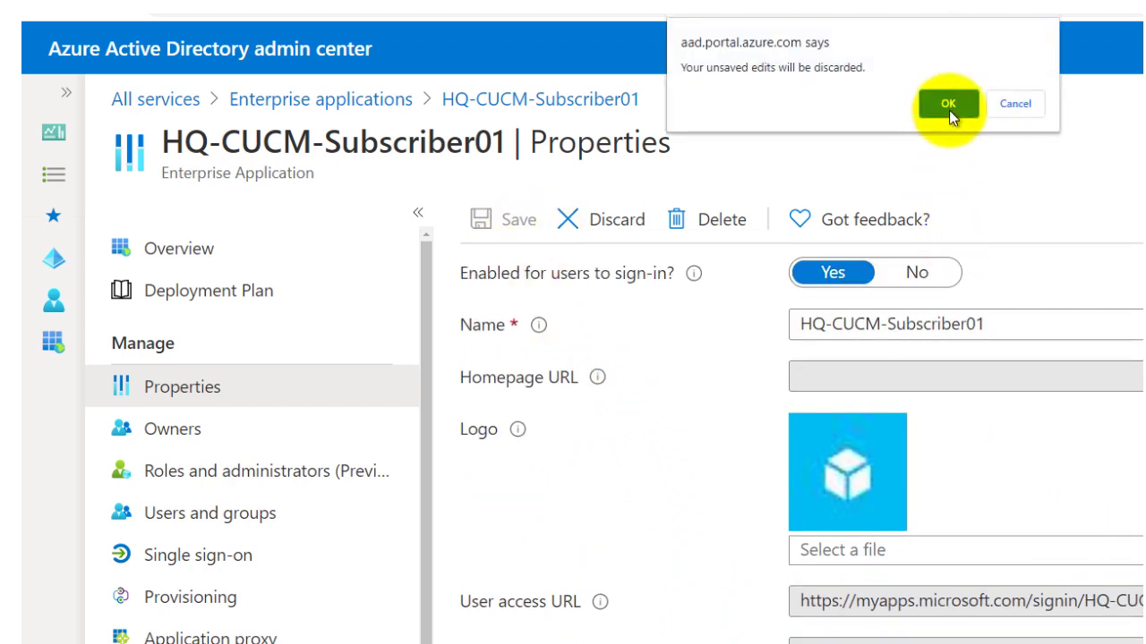
Reopen HQ-CUCM-Subscriber01 properties, set 'Visible to users?' to No and save.
{"action": "left_click", "coordinate": [589, 639]}
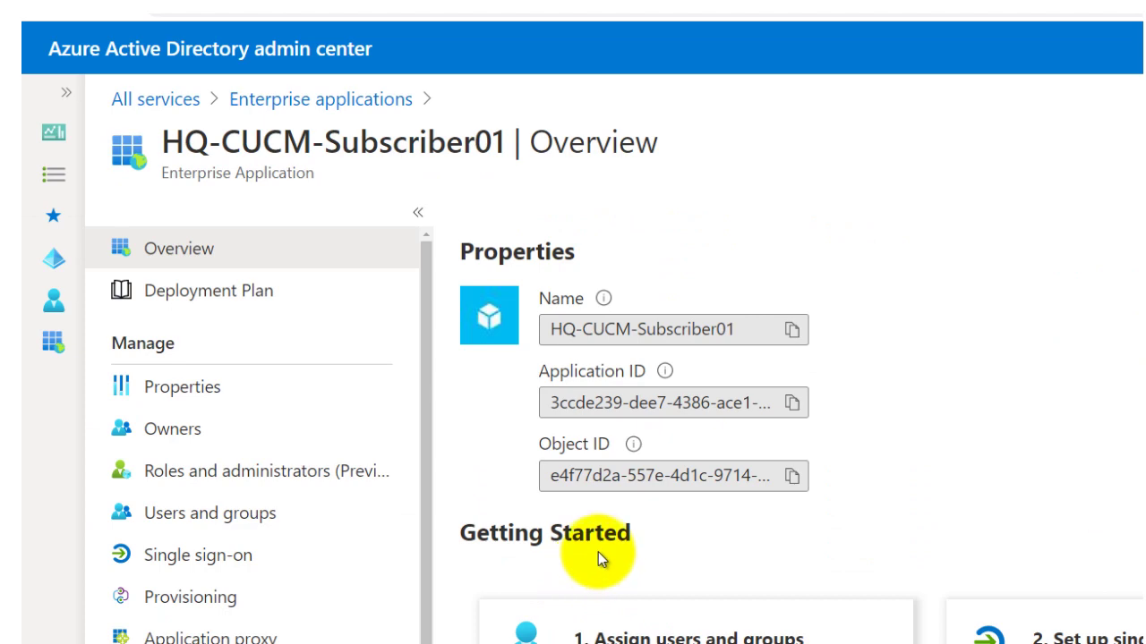
{"action": "left_click", "coordinate": [180, 392]}
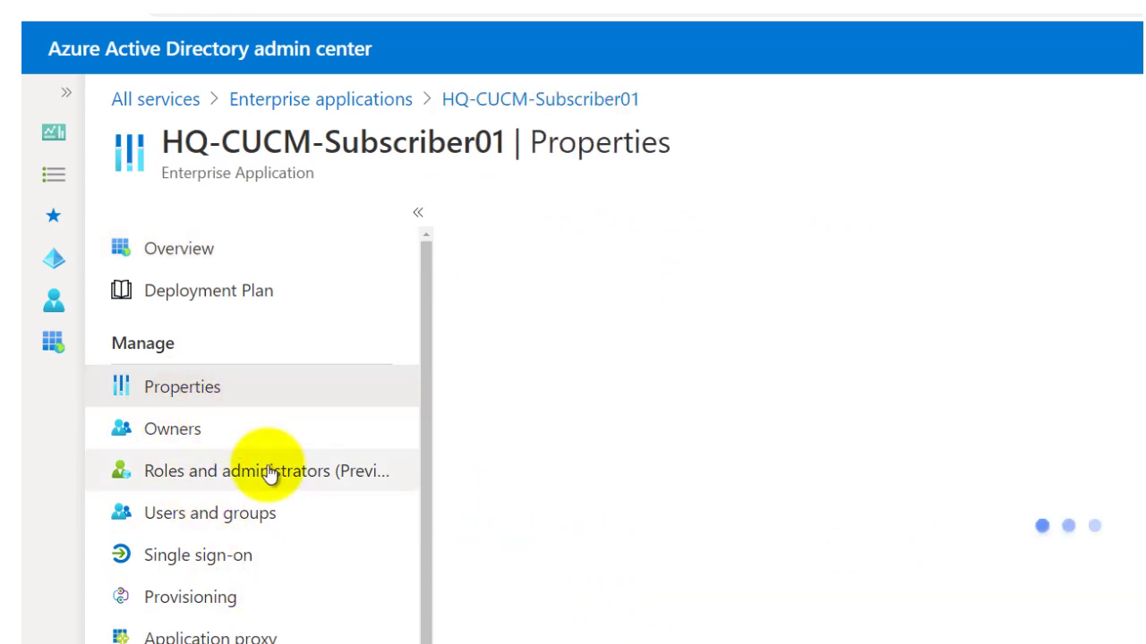
{"action": "scroll", "coordinate": [501, 529], "scroll_direction": "down", "scroll_amount": 4}
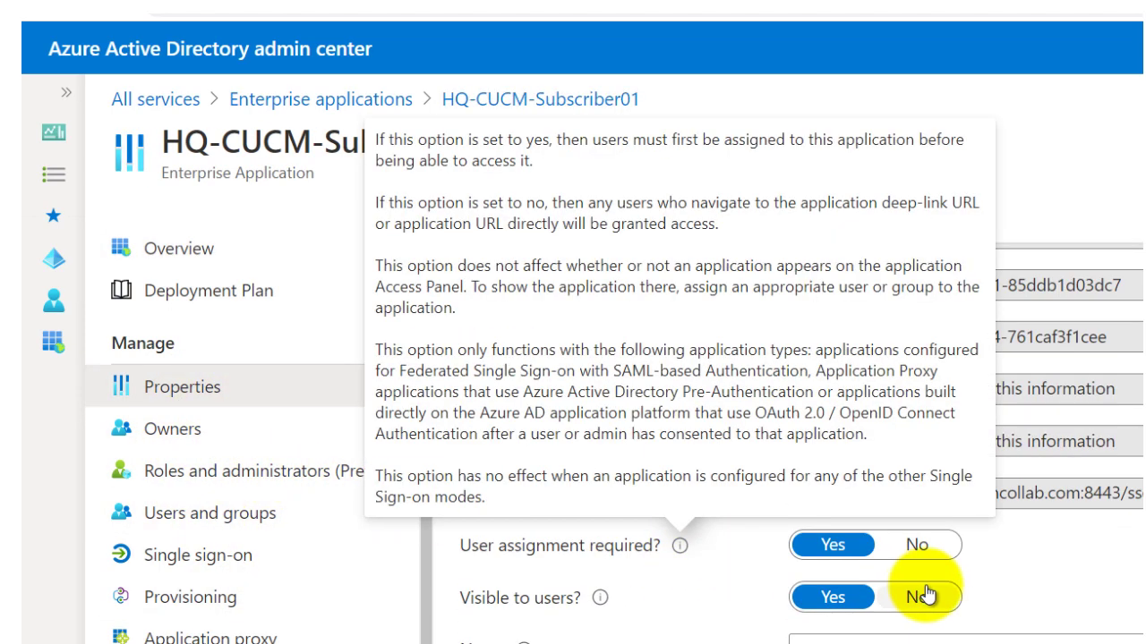
{"action": "left_click", "coordinate": [936, 605]}
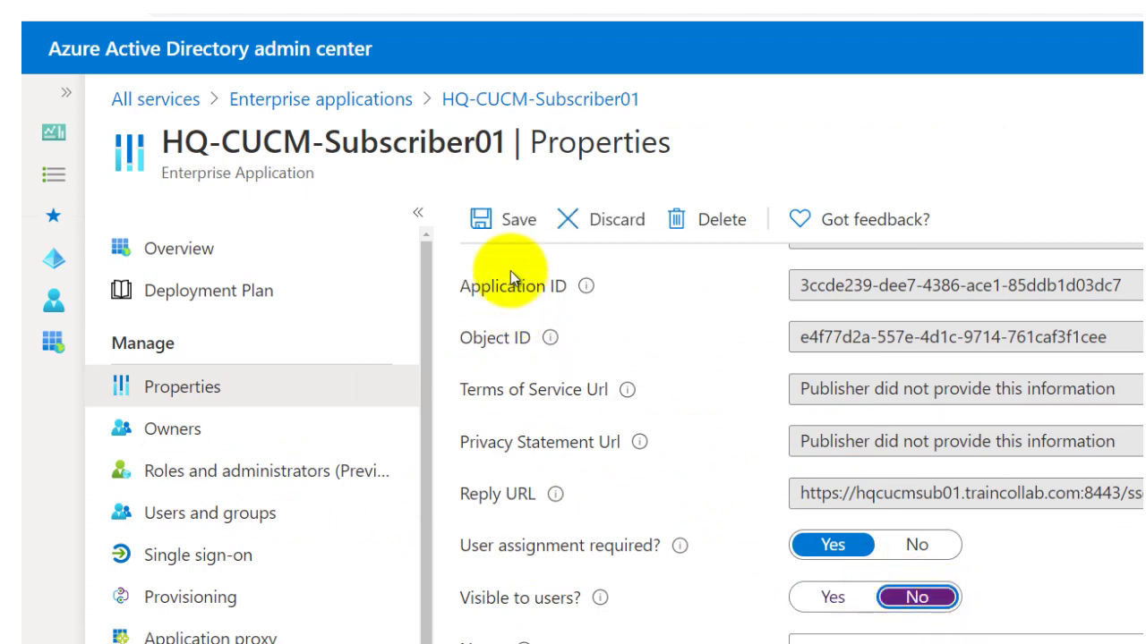
{"action": "left_click", "coordinate": [518, 231]}
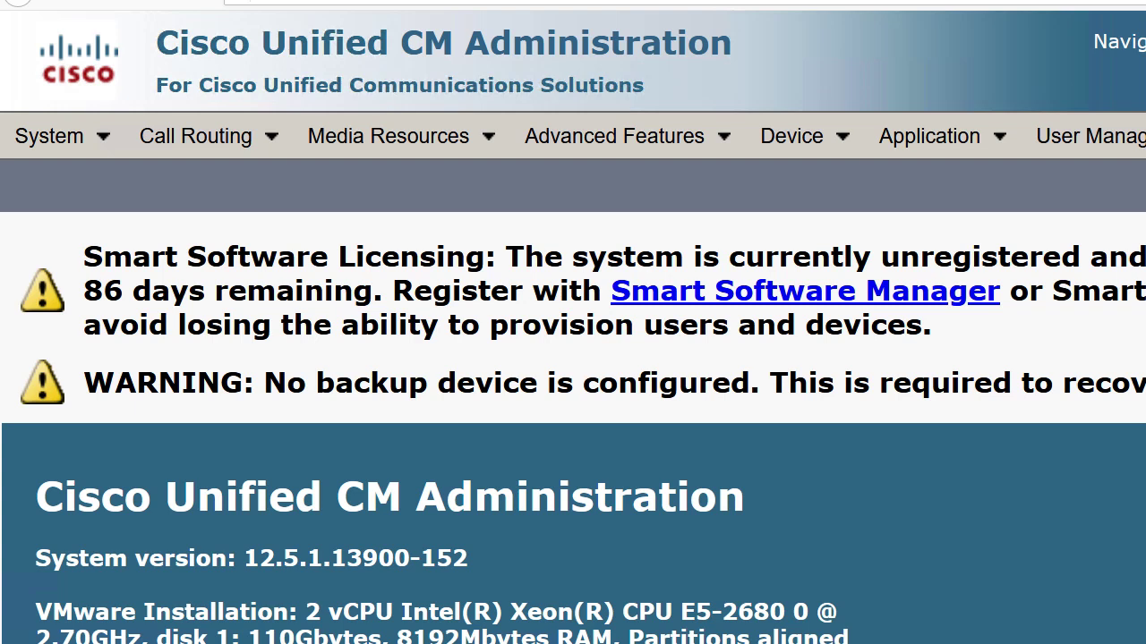
Start the Enable SAML SSO wizard from System > SAML Single Sign-On.
{"action": "left_click", "coordinate": [80, 140]}
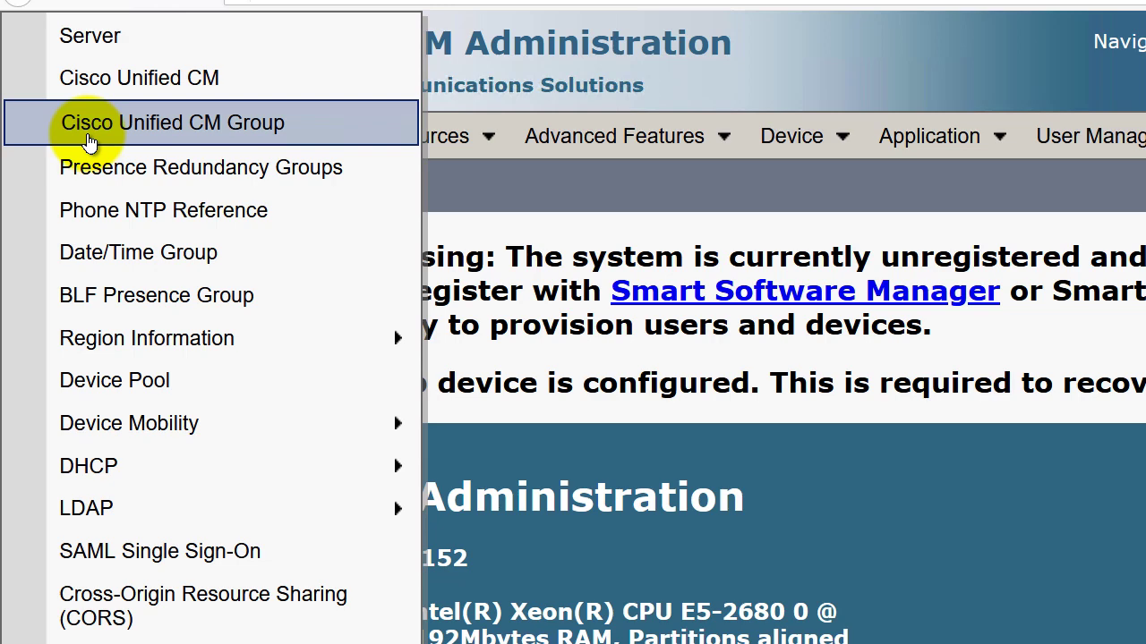
{"action": "left_click", "coordinate": [123, 553]}
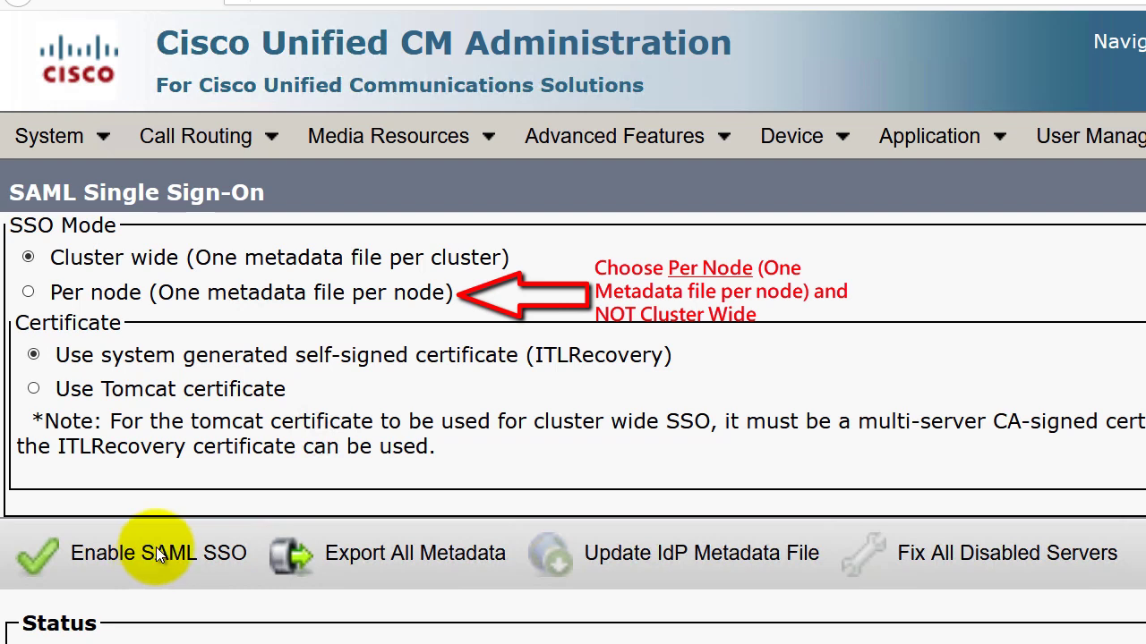
{"action": "left_click", "coordinate": [41, 557]}
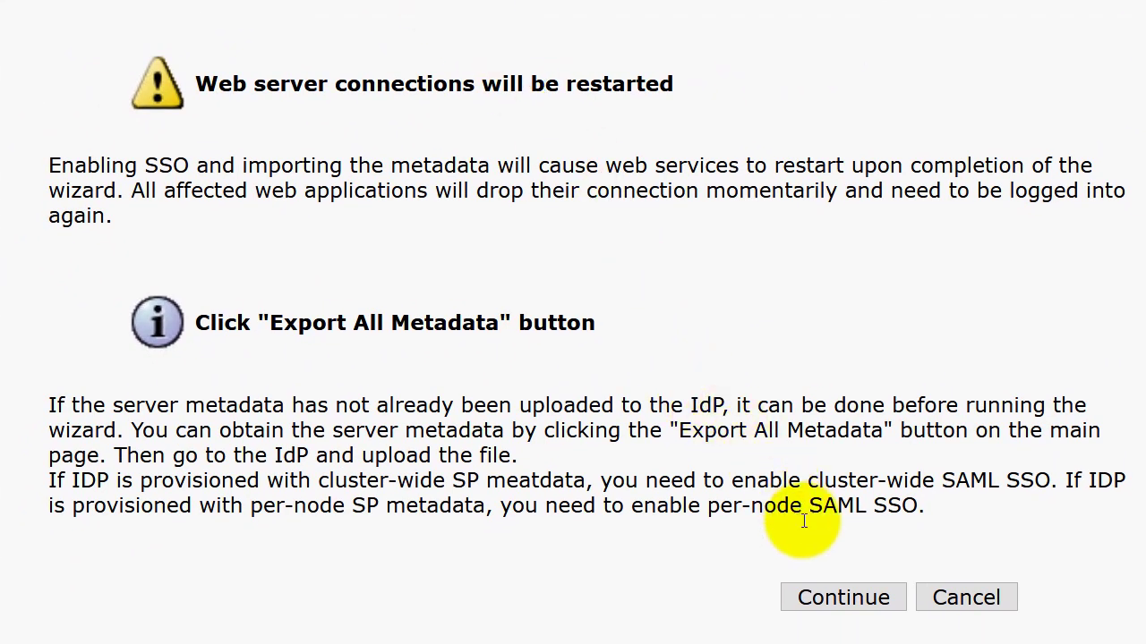
Get past the restart warning and pick HQ-CUCM-Subscriber01.xml as the IdP metadata trust file.
{"action": "key", "text": "Return"}
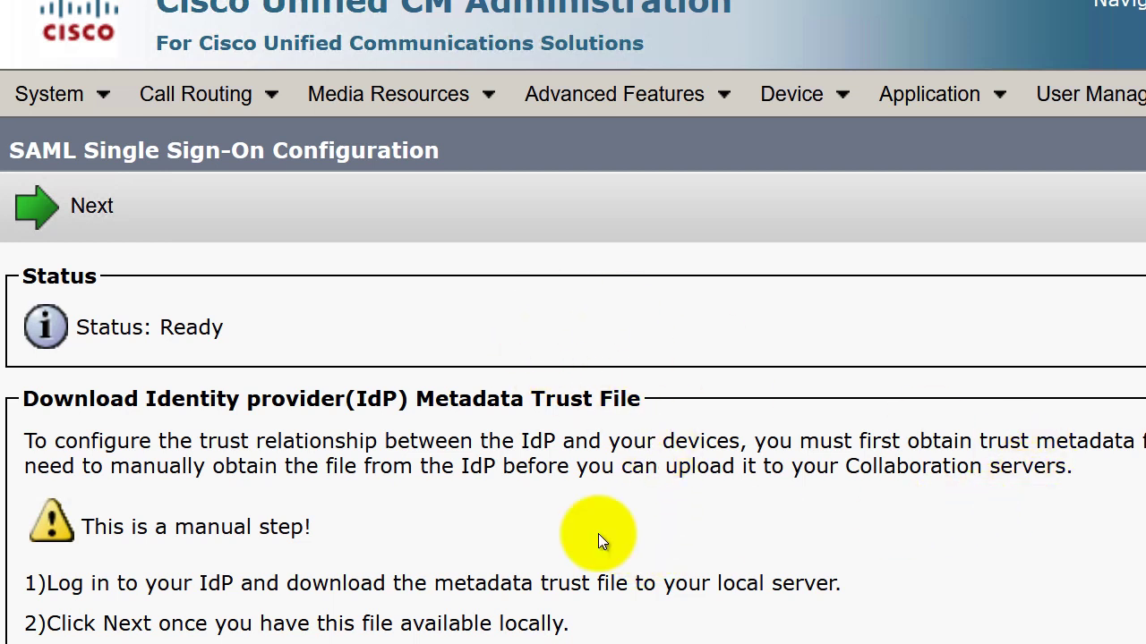
{"action": "left_click", "coordinate": [85, 219]}
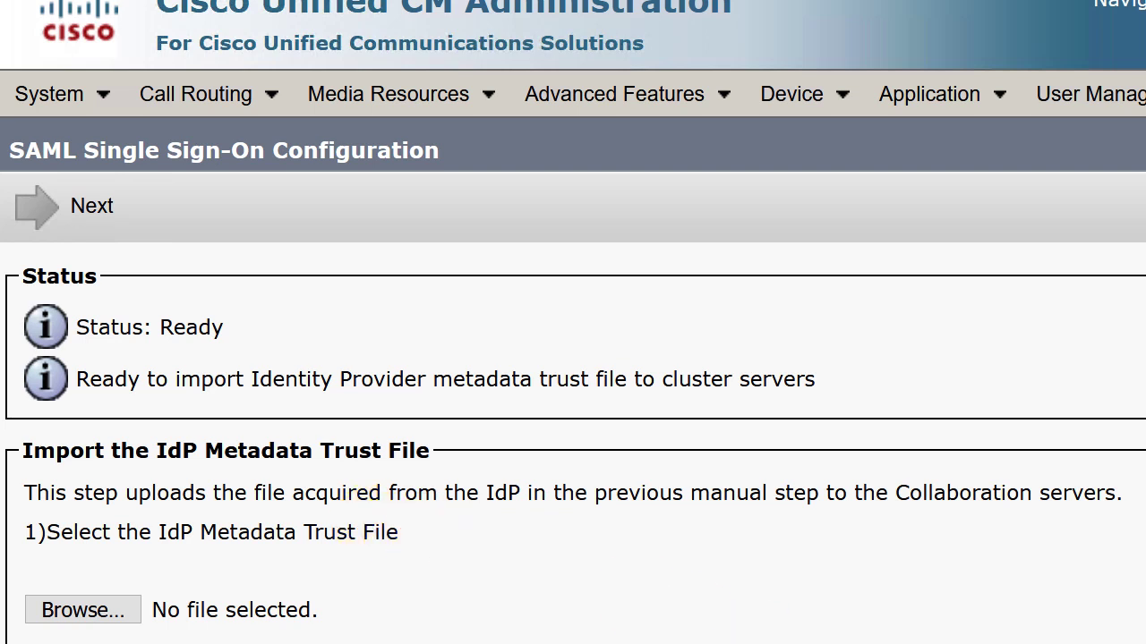
{"action": "left_click", "coordinate": [99, 616]}
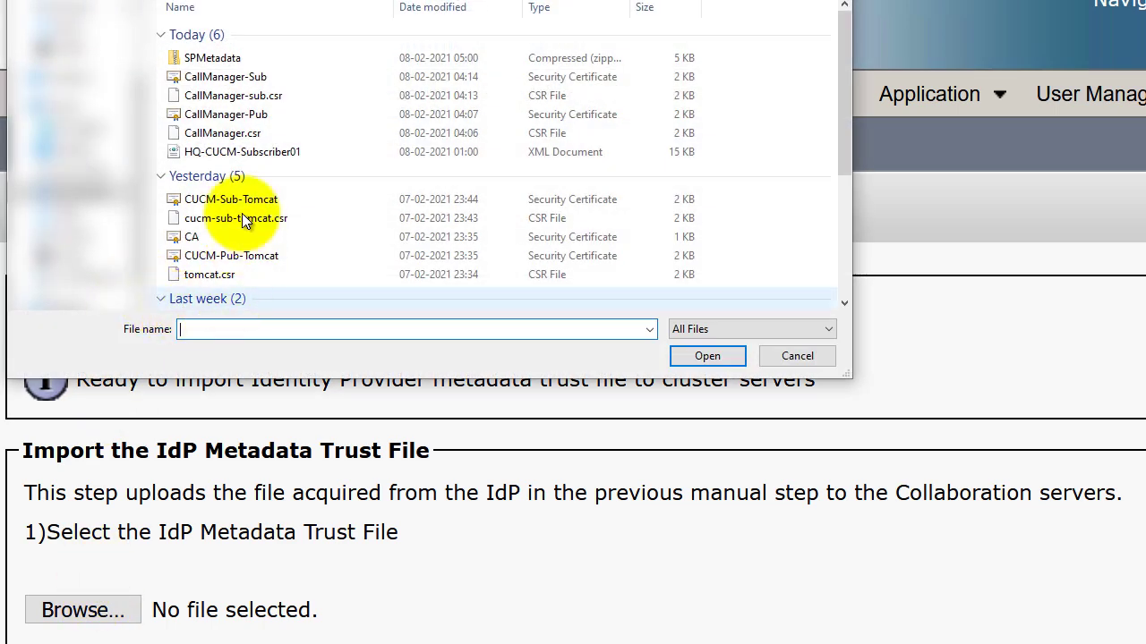
{"action": "double_click", "coordinate": [258, 154]}
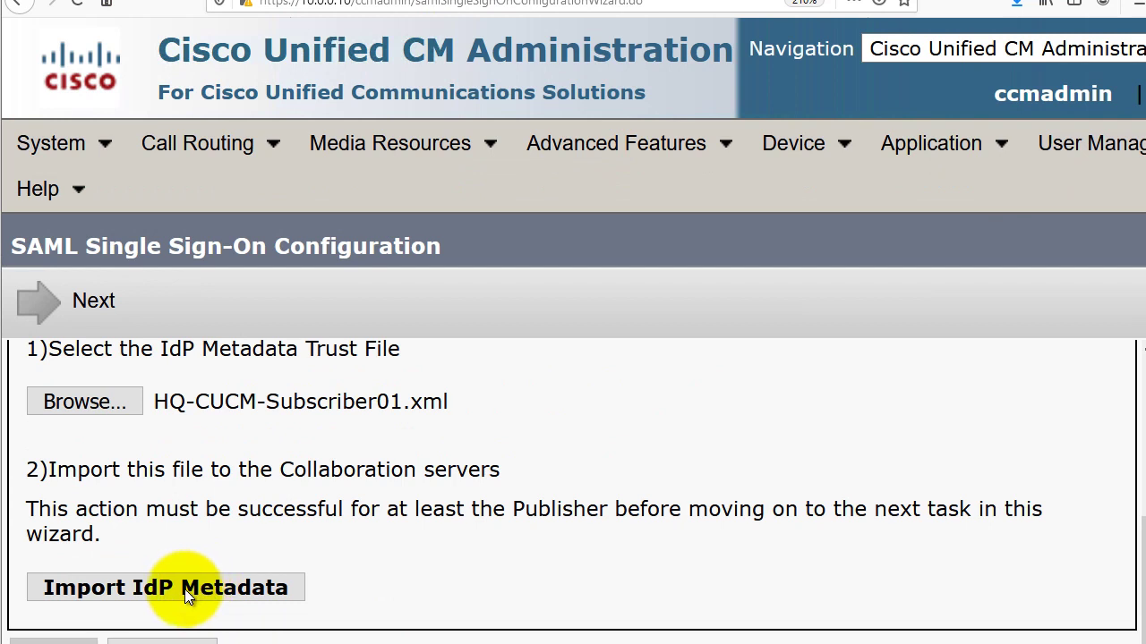
Import the IdP metadata to all servers in the cluster.
{"action": "left_click", "coordinate": [184, 589]}
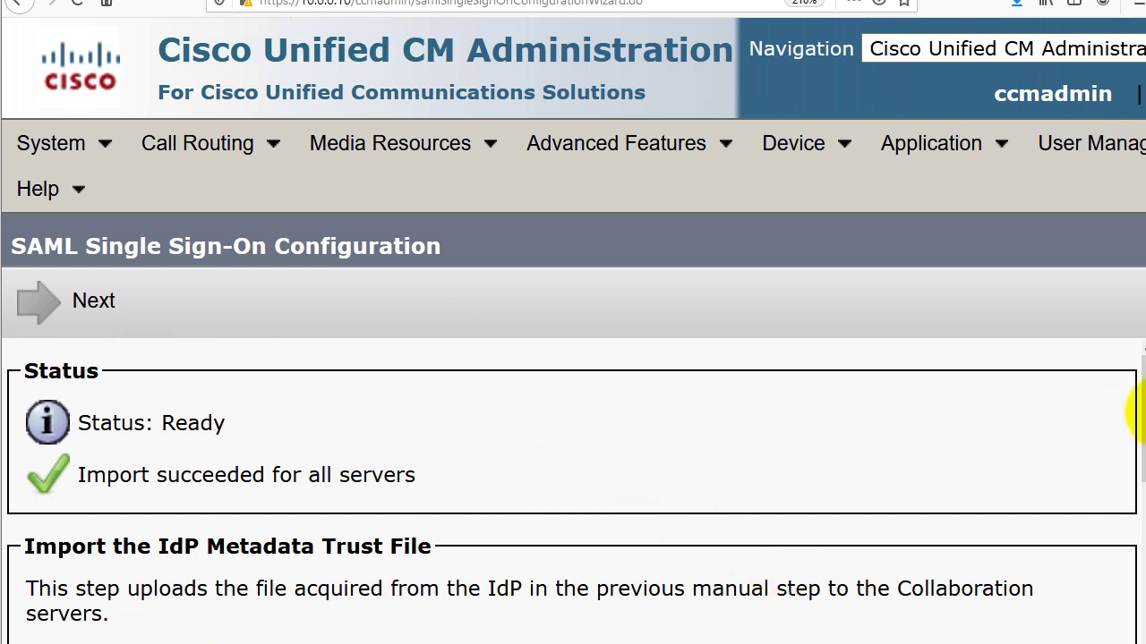
{"action": "scroll", "coordinate": [1134, 432], "scroll_direction": "down", "scroll_amount": 1}
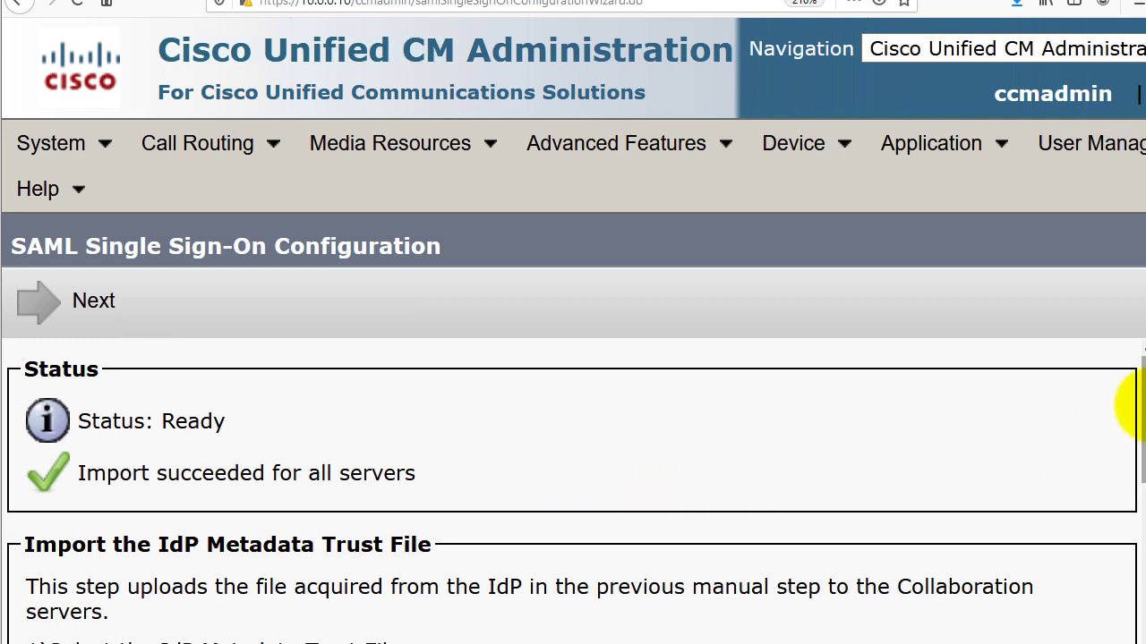
{"action": "scroll", "coordinate": [1130, 429], "scroll_direction": "down", "scroll_amount": 1}
{"action": "left_click_drag", "start_coordinate": [1134, 429], "coordinate": [1132, 566]}
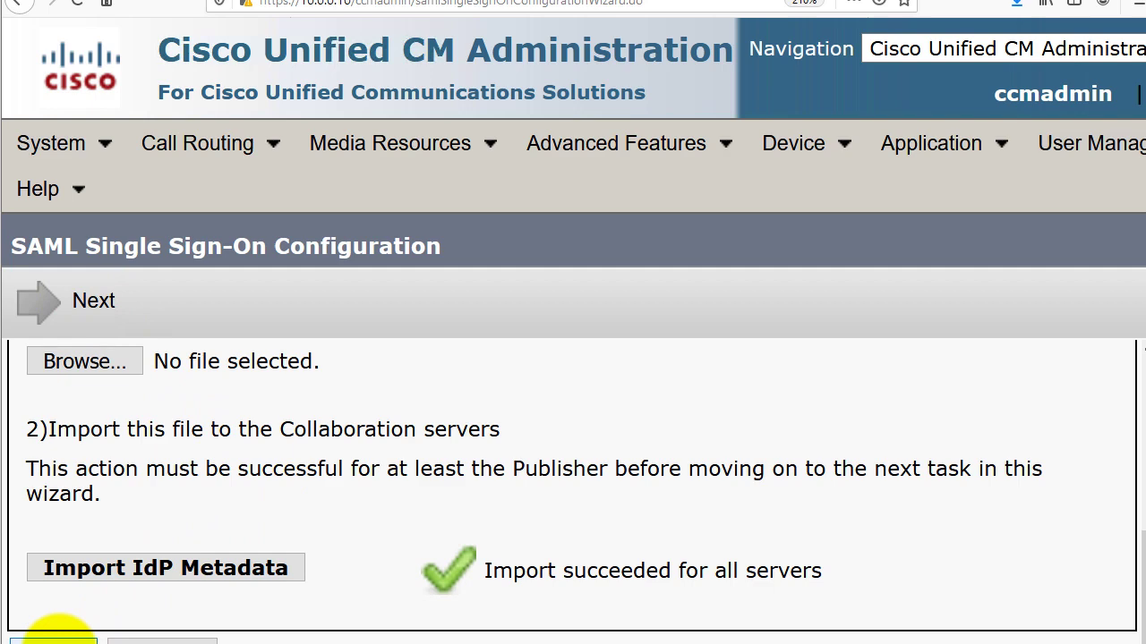
Advance past the import result and the Download Server Metadata page to Test SSO Setup.
{"action": "left_click", "coordinate": [54, 641]}
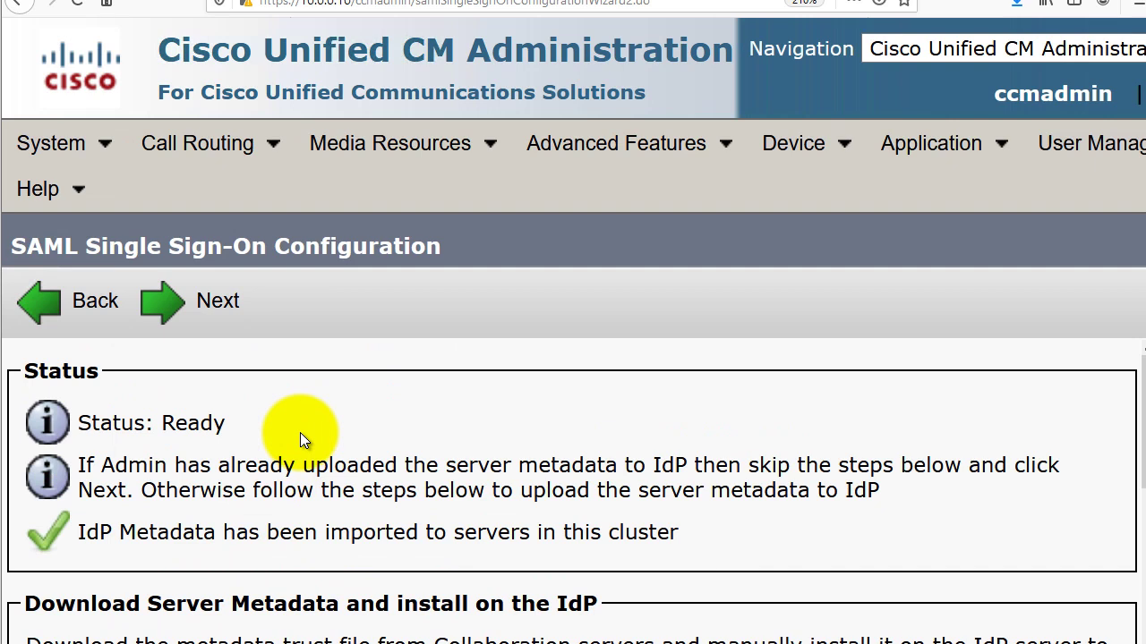
{"action": "scroll", "coordinate": [112, 448], "scroll_direction": "down", "scroll_amount": 3}
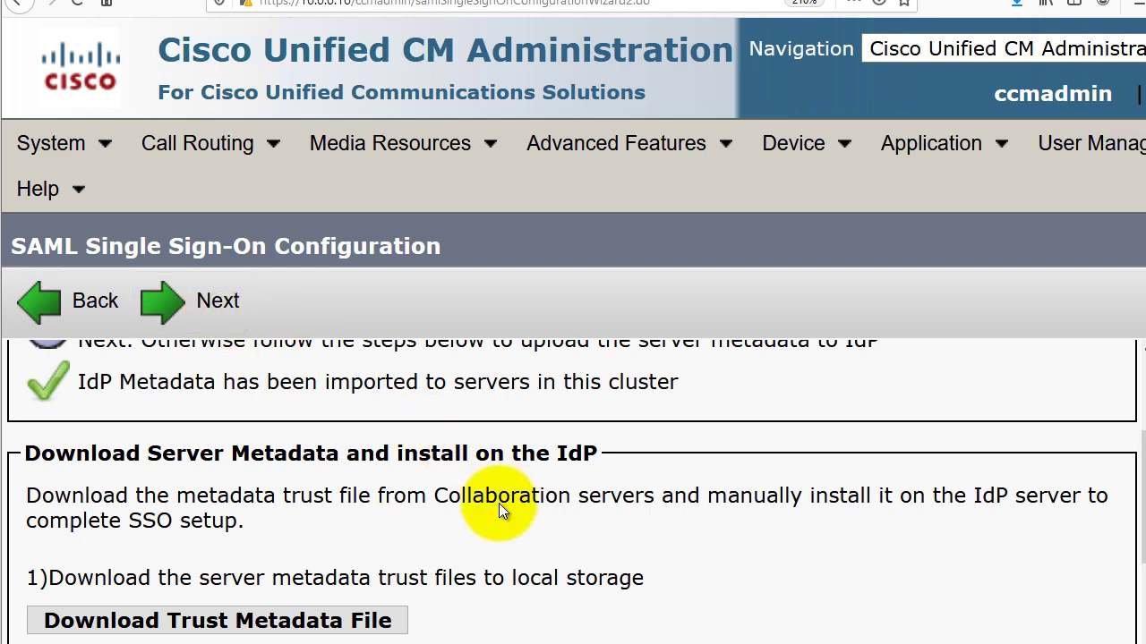
{"action": "left_click", "coordinate": [212, 305]}
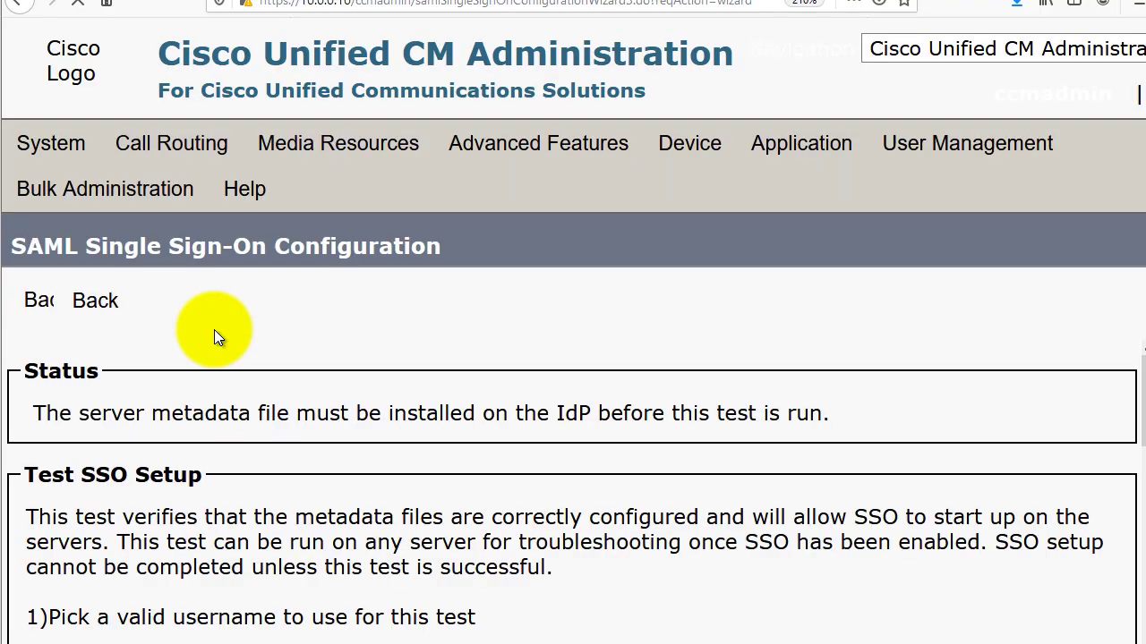
Select the listed administrator username and launch the SSO test.
{"action": "scroll", "coordinate": [286, 359], "scroll_direction": "down", "scroll_amount": 4}
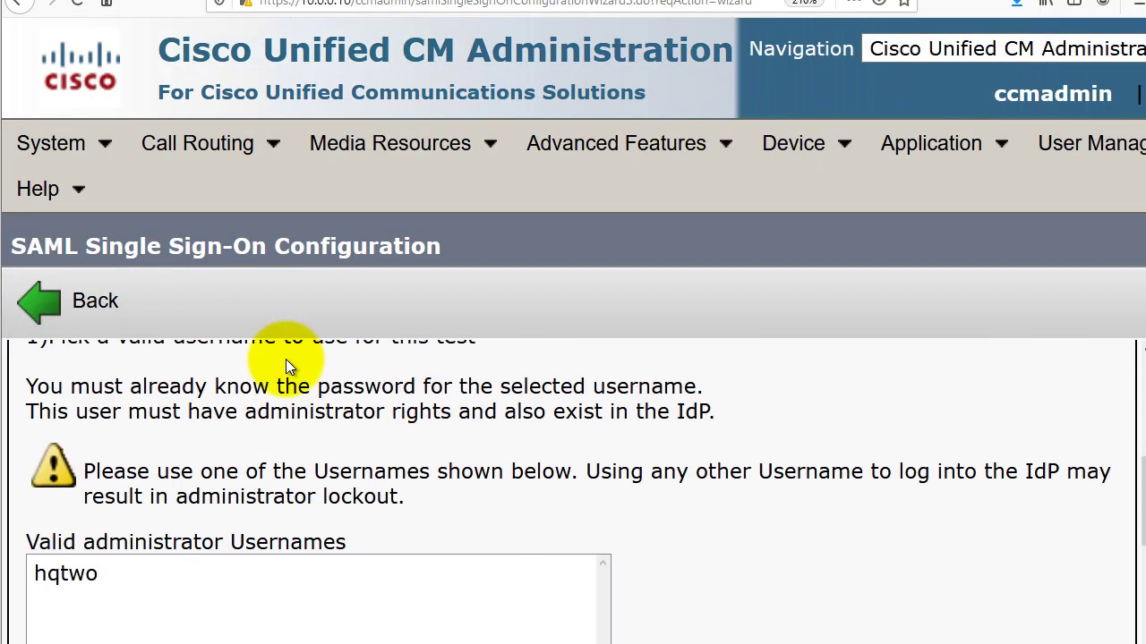
{"action": "scroll", "coordinate": [286, 359], "scroll_direction": "up", "scroll_amount": 2}
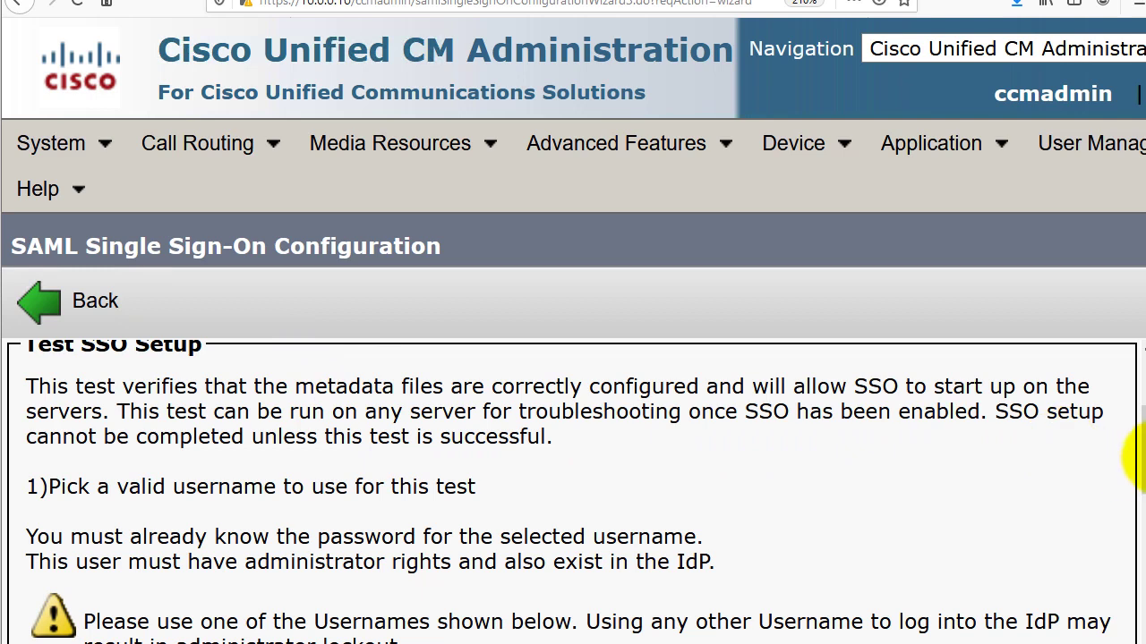
{"action": "left_click_drag", "start_coordinate": [1137, 443], "coordinate": [1141, 562]}
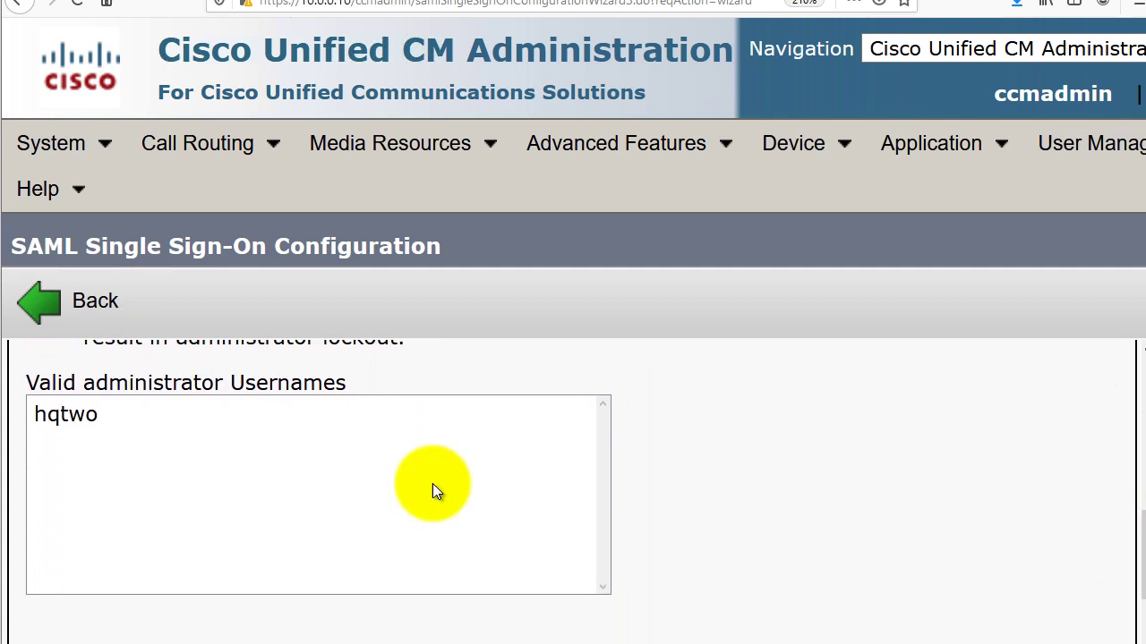
{"action": "left_click", "coordinate": [77, 418]}
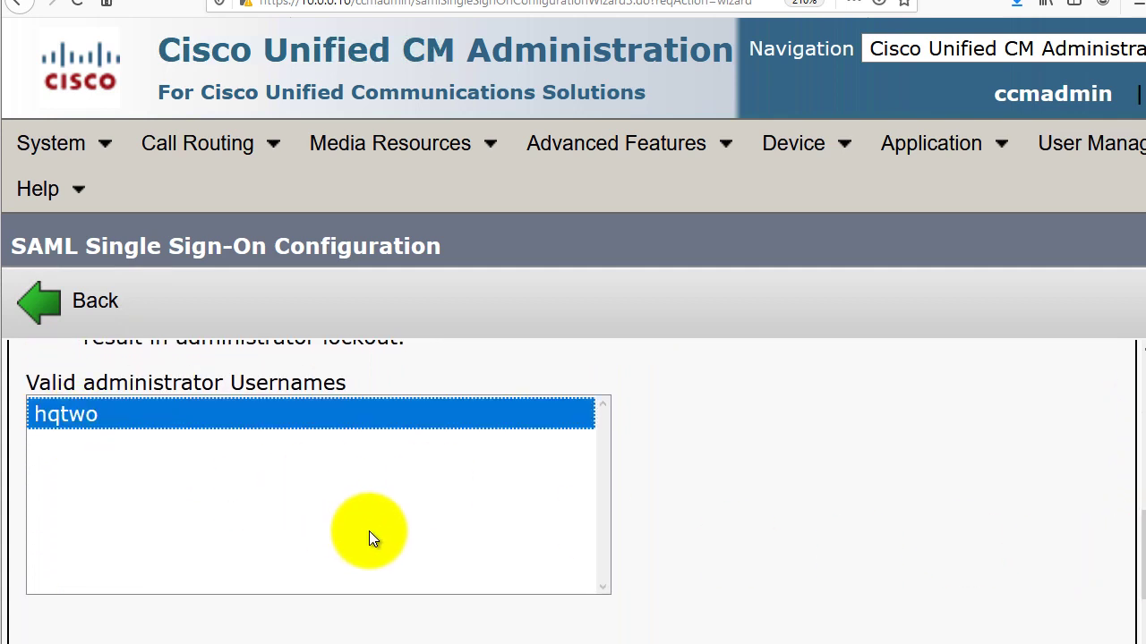
{"action": "left_click_drag", "start_coordinate": [1141, 537], "coordinate": [1141, 589]}
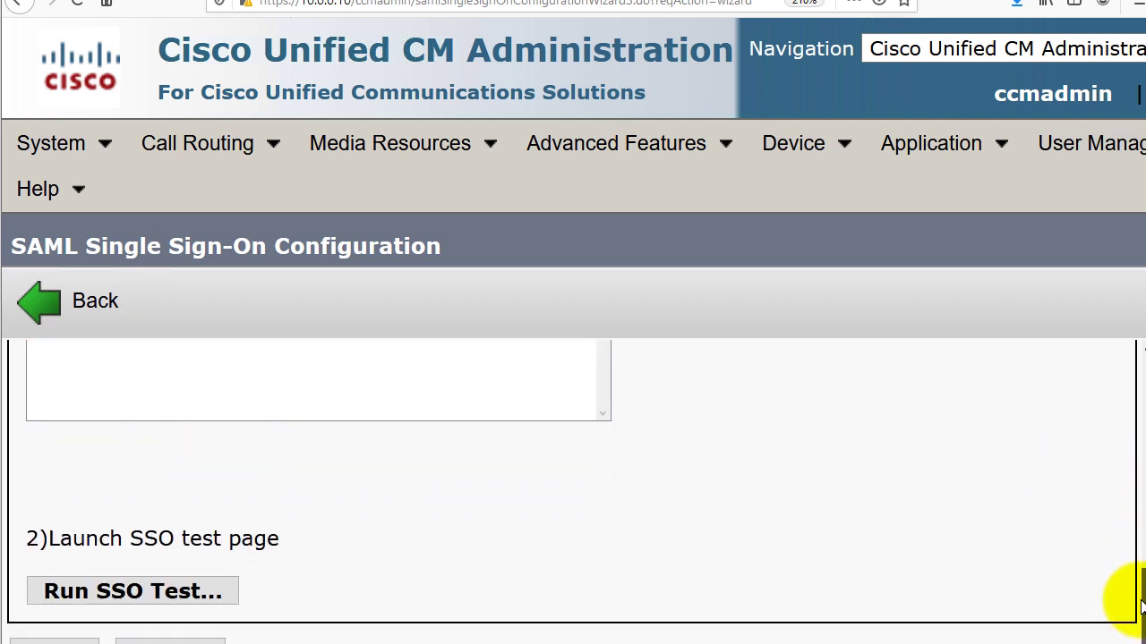
{"action": "left_click", "coordinate": [182, 596]}
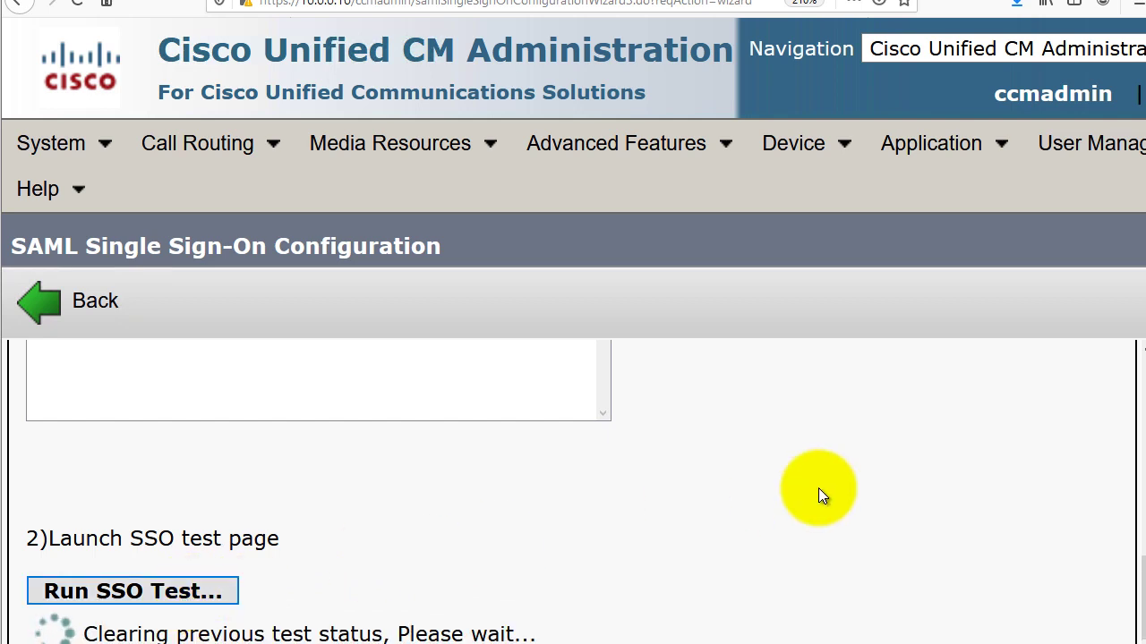
{"action": "scroll", "coordinate": [818, 488], "scroll_direction": "down", "scroll_amount": 1}
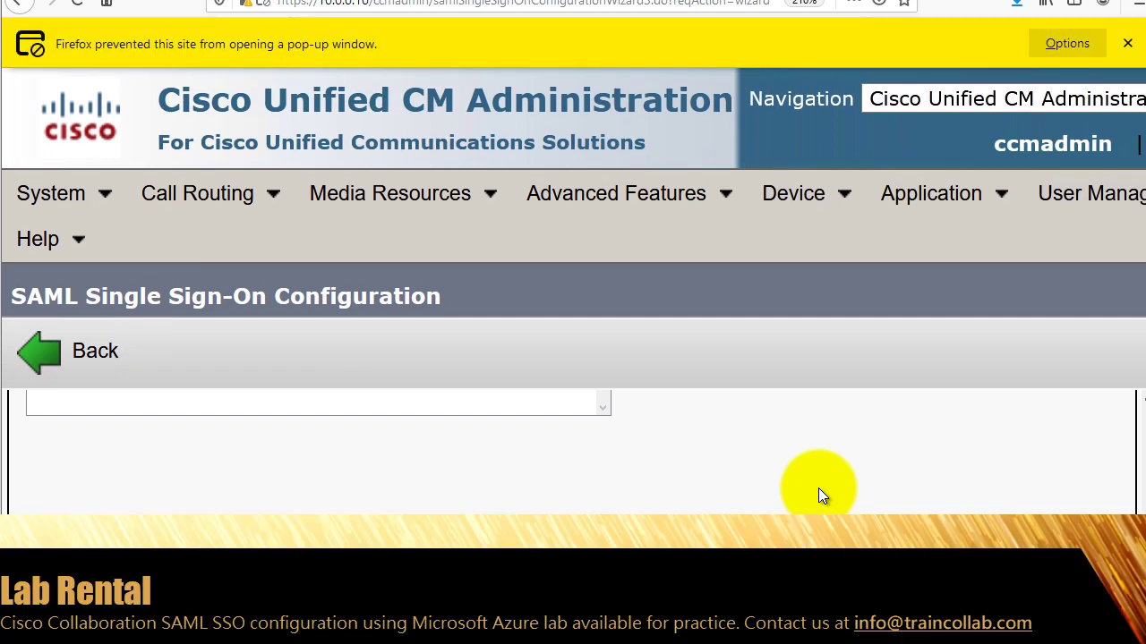
Allow Firefox pop-ups for this site and rerun the SSO test.
{"action": "left_click", "coordinate": [1067, 45]}
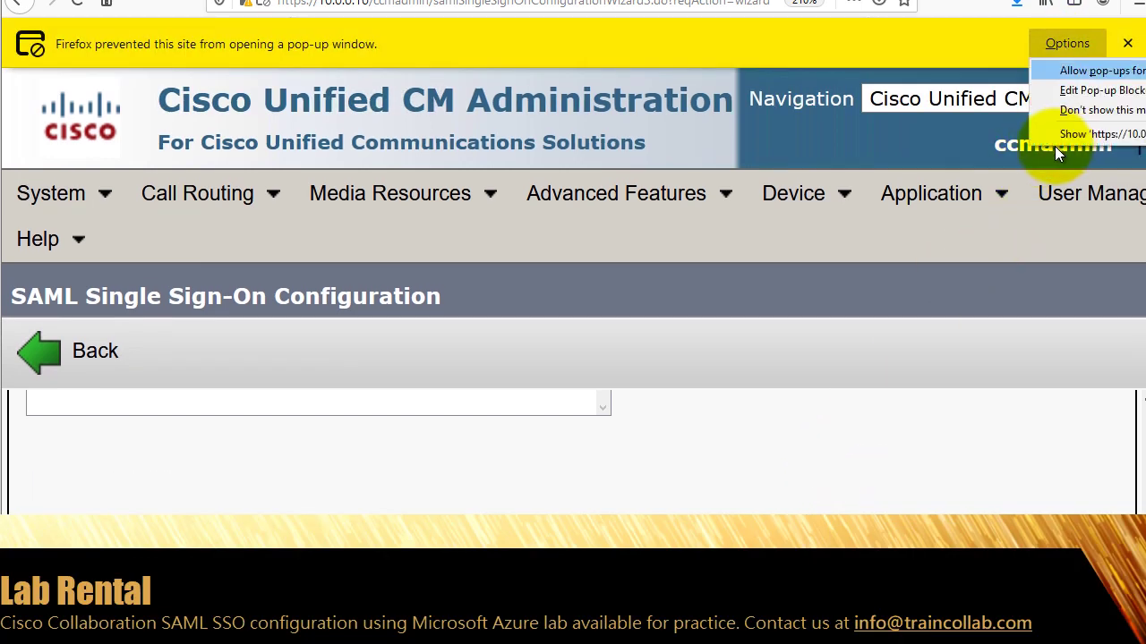
{"action": "left_click", "coordinate": [1103, 77]}
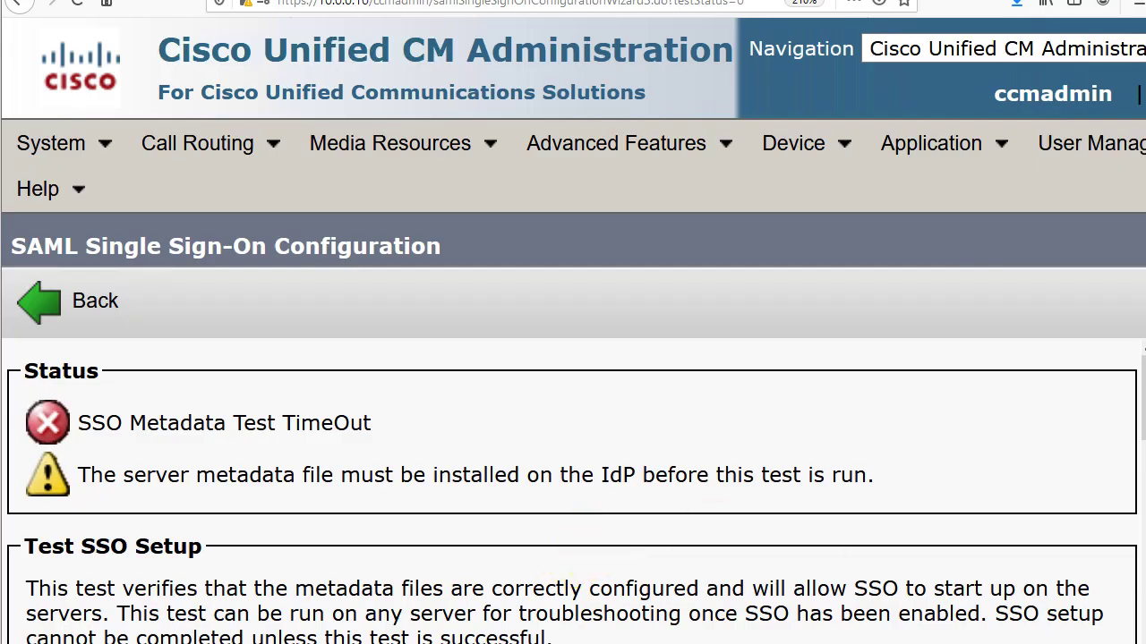
{"action": "scroll", "coordinate": [573, 402], "scroll_direction": "down", "scroll_amount": 5}
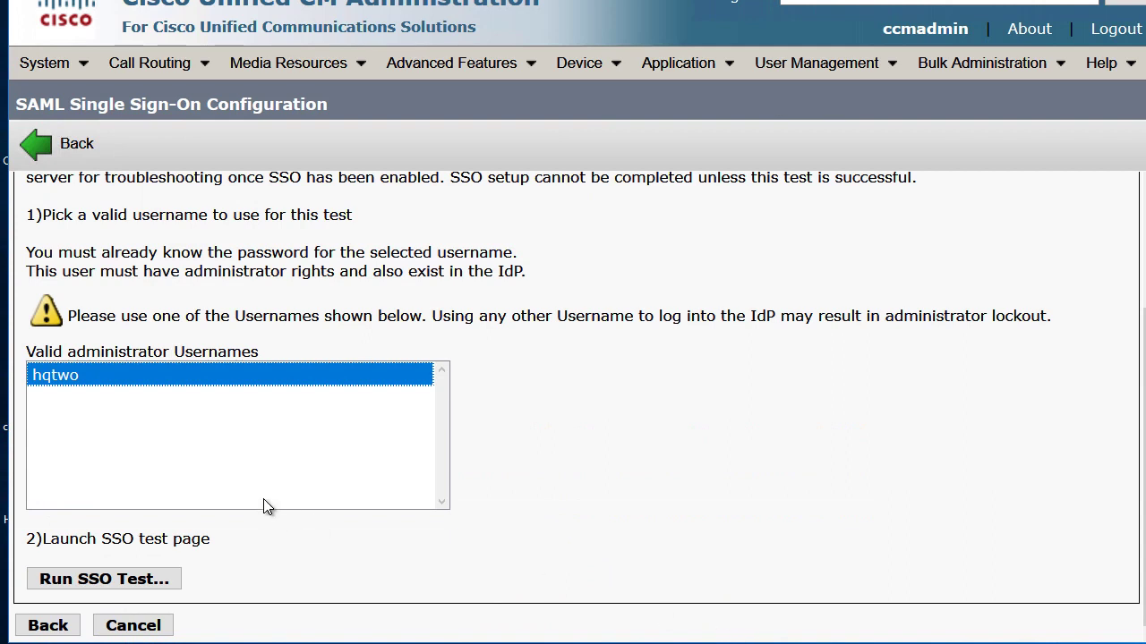
{"action": "left_click", "coordinate": [133, 583]}
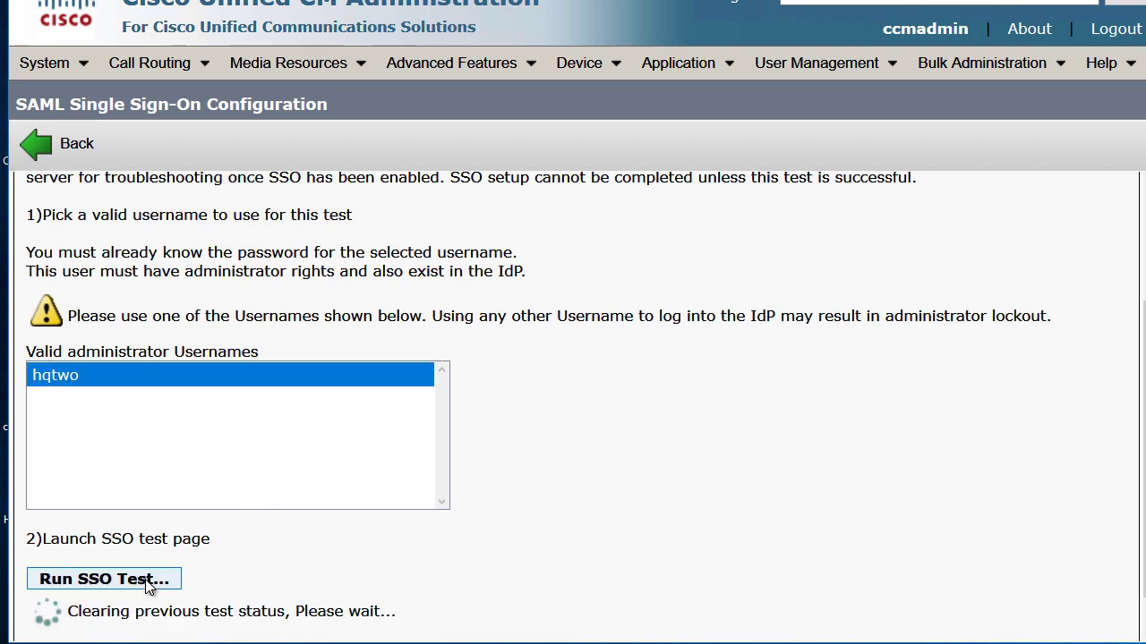
{"action": "scroll", "coordinate": [442, 492], "scroll_direction": "down", "scroll_amount": 1}
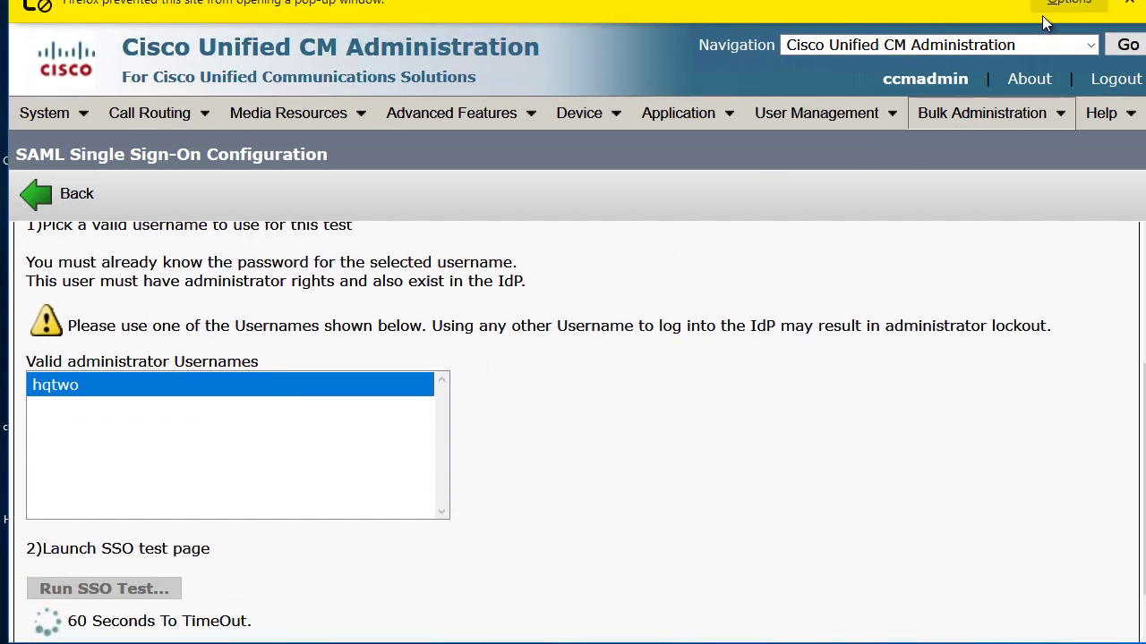
Let the blocked Microsoft sign-in window open, then close its app-role assignment error.
{"action": "left_click", "coordinate": [1064, 6]}
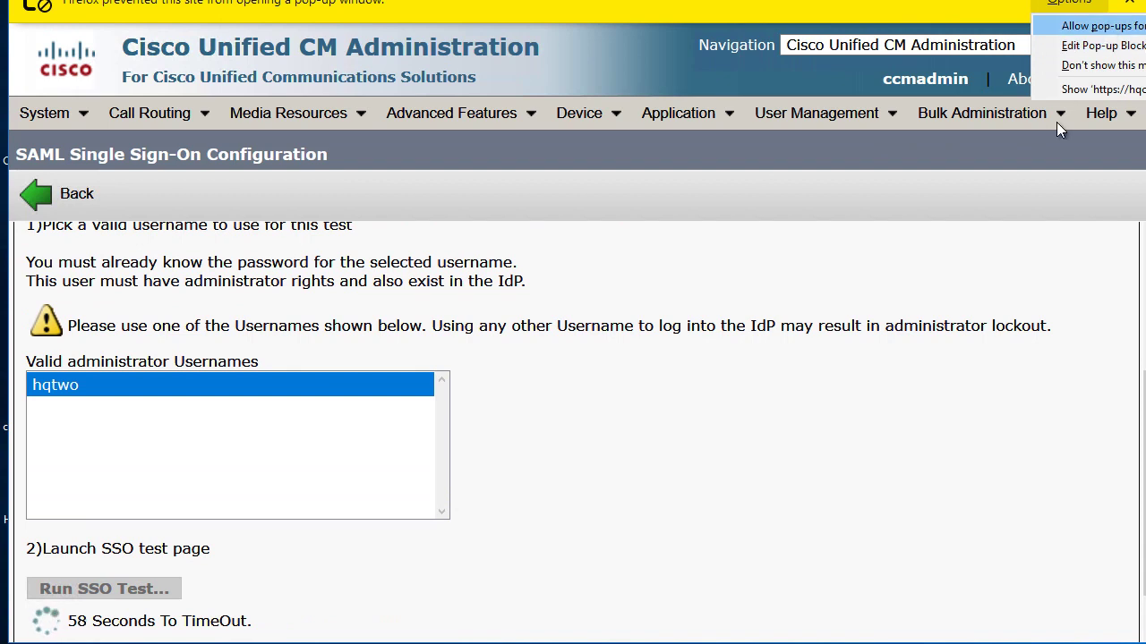
{"action": "left_click", "coordinate": [1097, 90]}
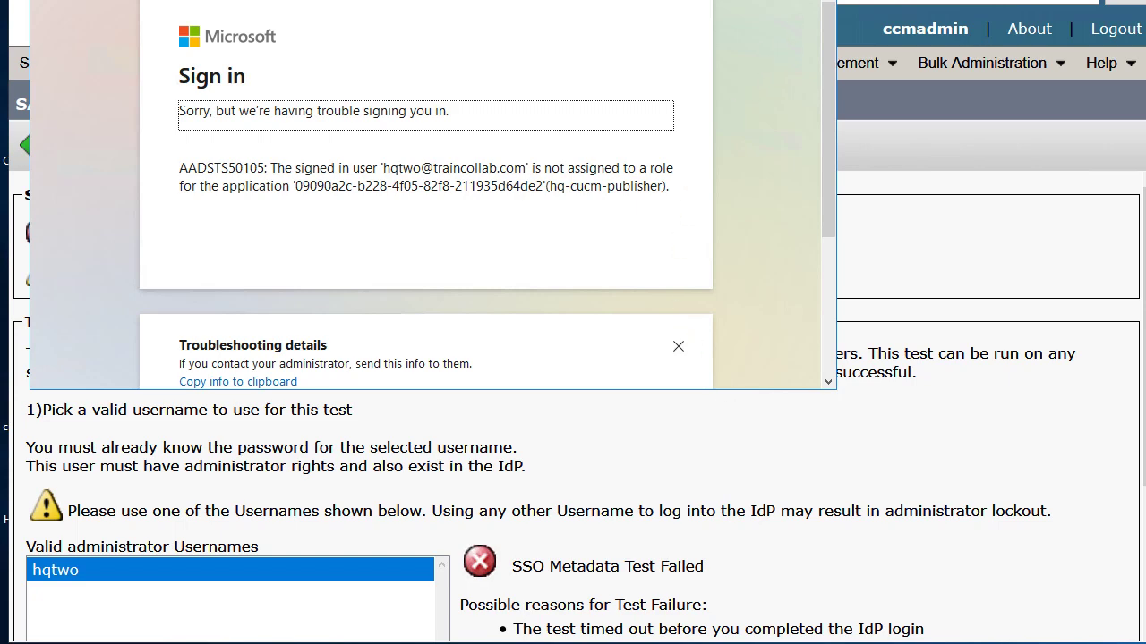
{"action": "left_click", "coordinate": [806, 412]}
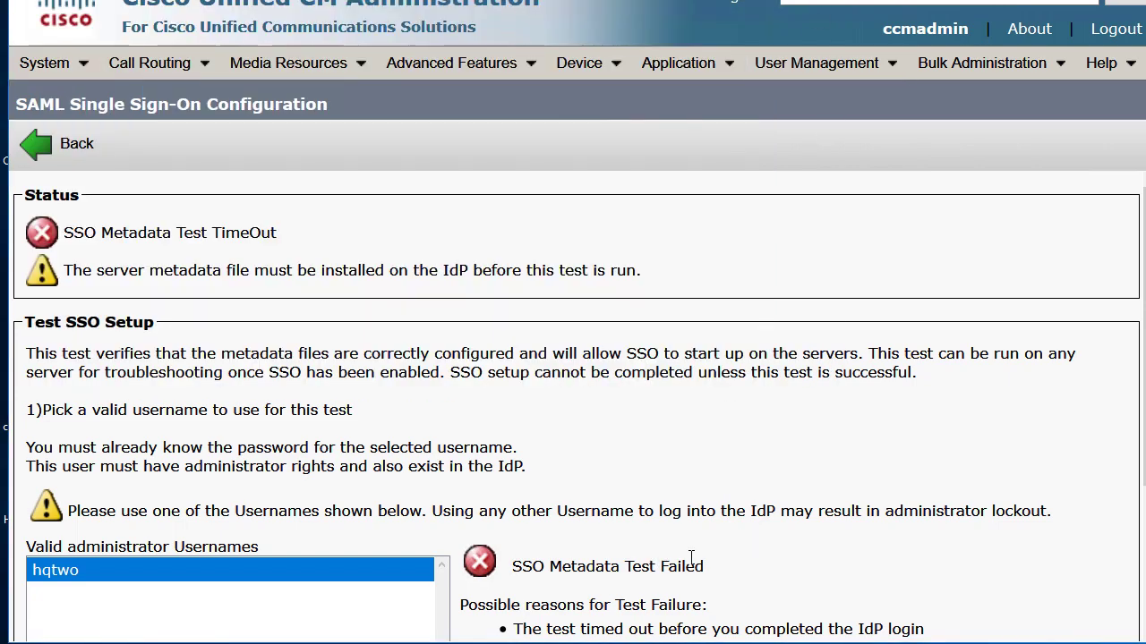
{"action": "scroll", "coordinate": [694, 564], "scroll_direction": "down", "scroll_amount": 2}
{"action": "scroll", "coordinate": [694, 564], "scroll_direction": "down", "scroll_amount": 1}
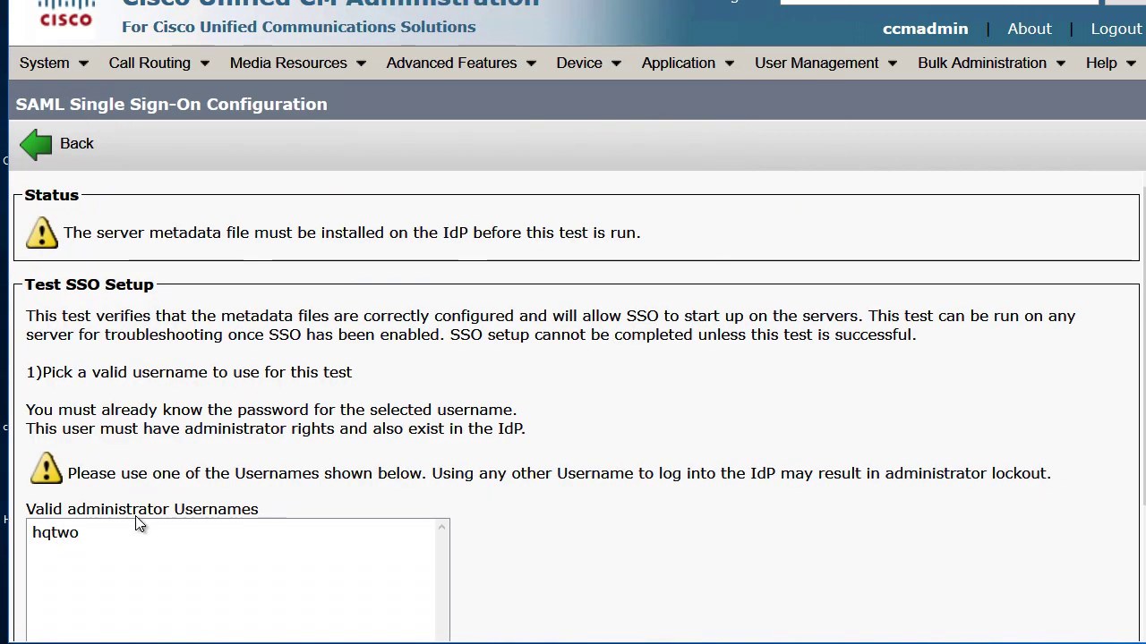
{"action": "scroll", "coordinate": [179, 501], "scroll_direction": "down", "scroll_amount": 2}
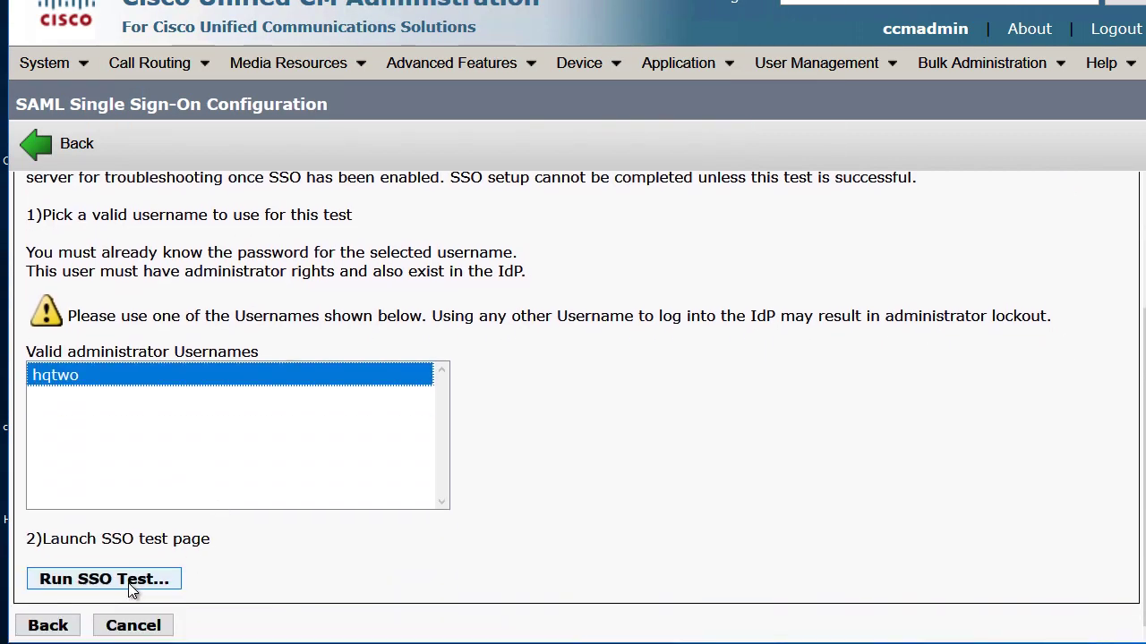
Rerun the SSO test and choose Sign in another way, then More information in the Microsoft window.
{"action": "left_click", "coordinate": [188, 582]}
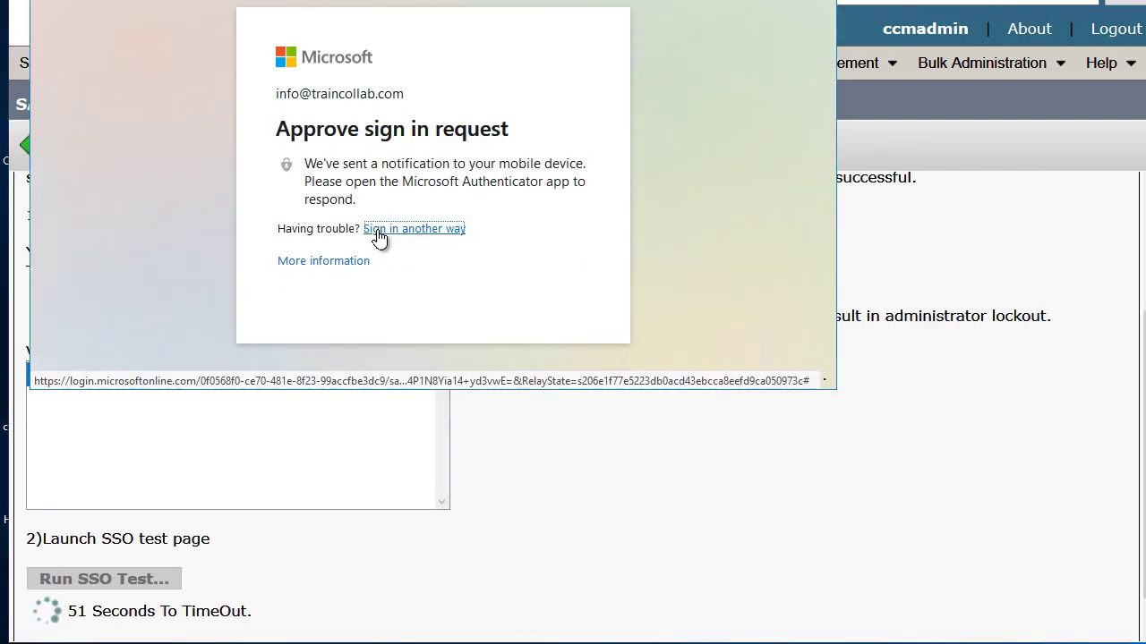
{"action": "left_click", "coordinate": [380, 231]}
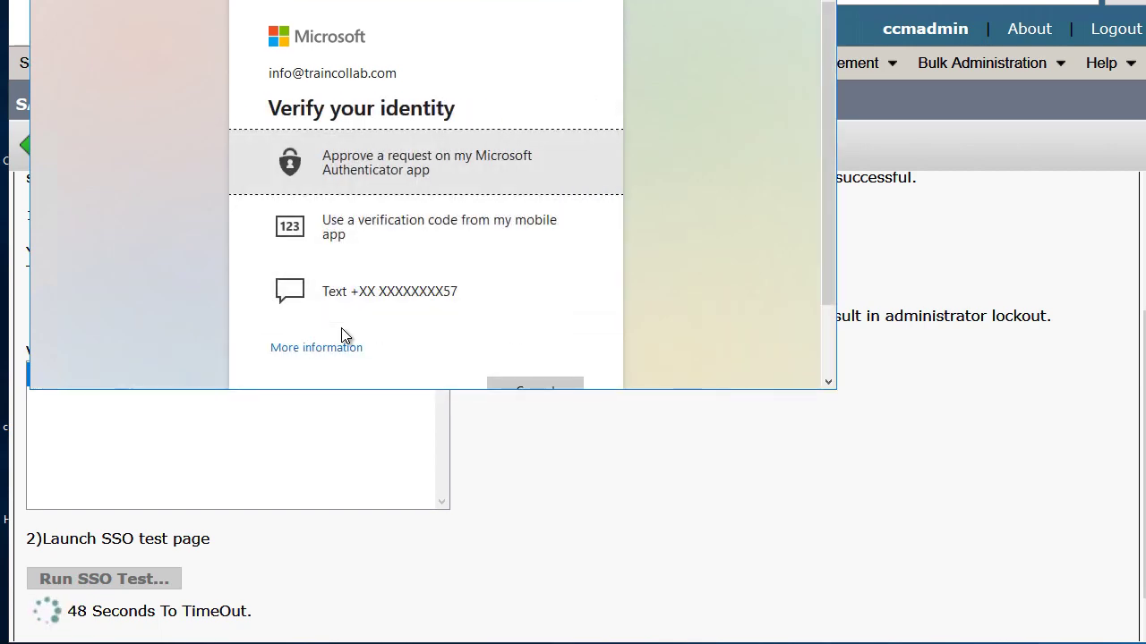
{"action": "scroll", "coordinate": [344, 305], "scroll_direction": "down", "scroll_amount": 2}
{"action": "left_click", "coordinate": [346, 268]}
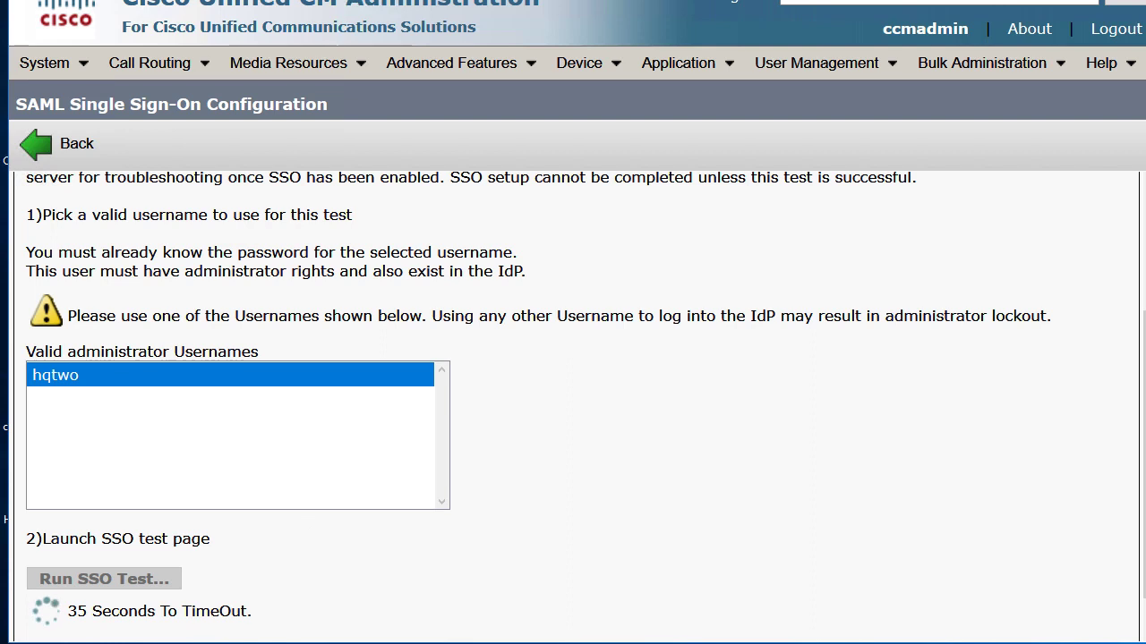
{"action": "scroll", "coordinate": [573, 359], "scroll_direction": "up", "scroll_amount": 3}
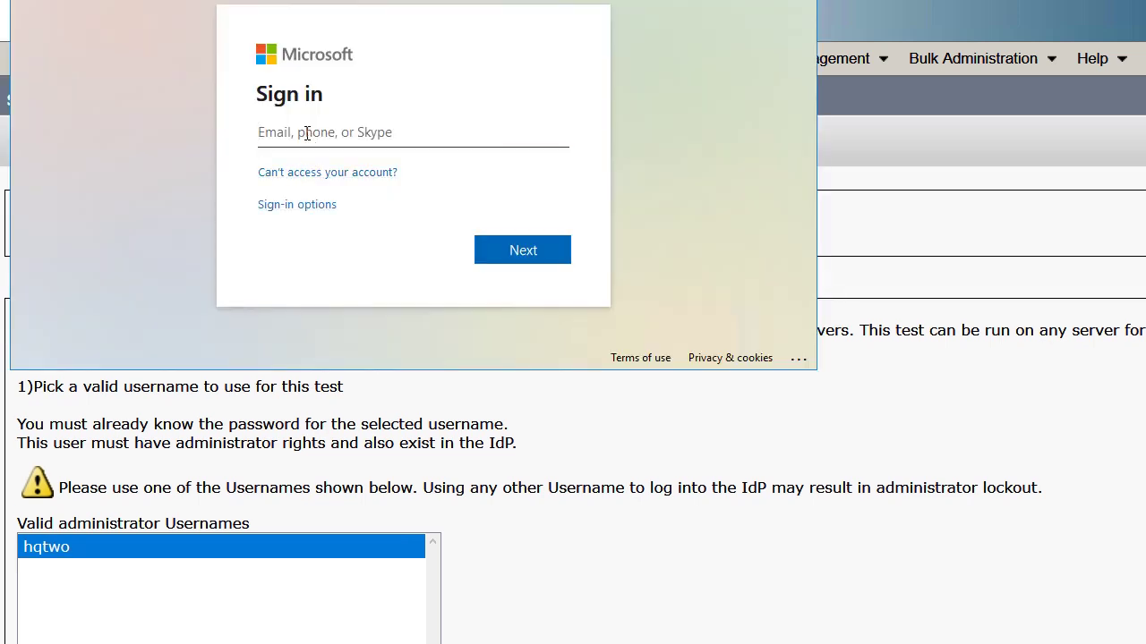
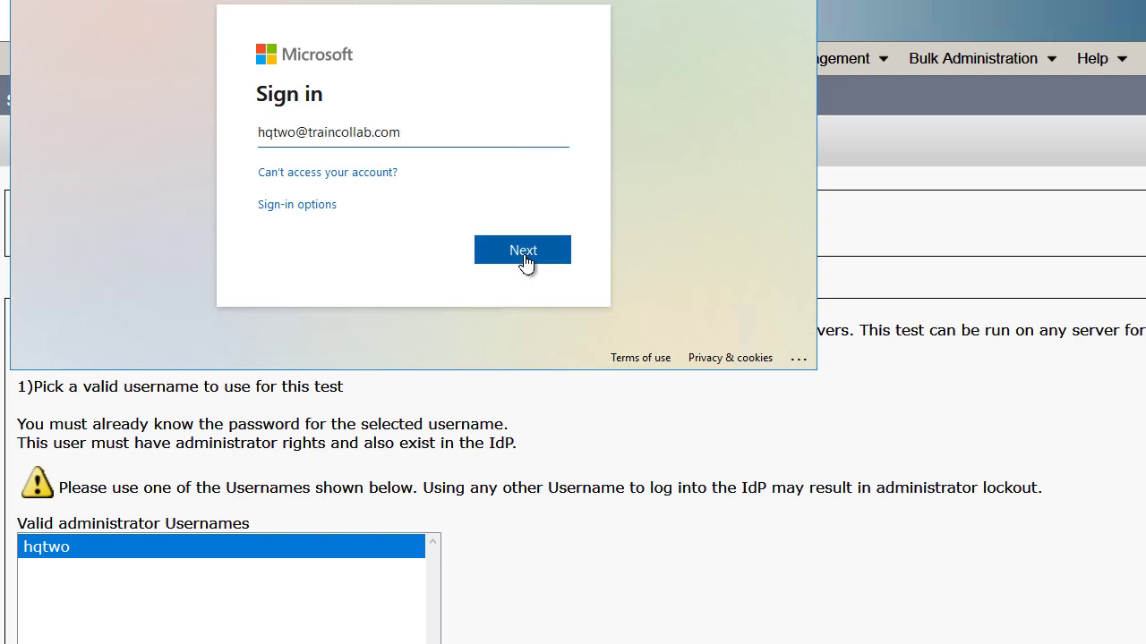
Sign in with the test user's e-mail and password, skipping password saving and security setup.
{"action": "left_click", "coordinate": [525, 259]}
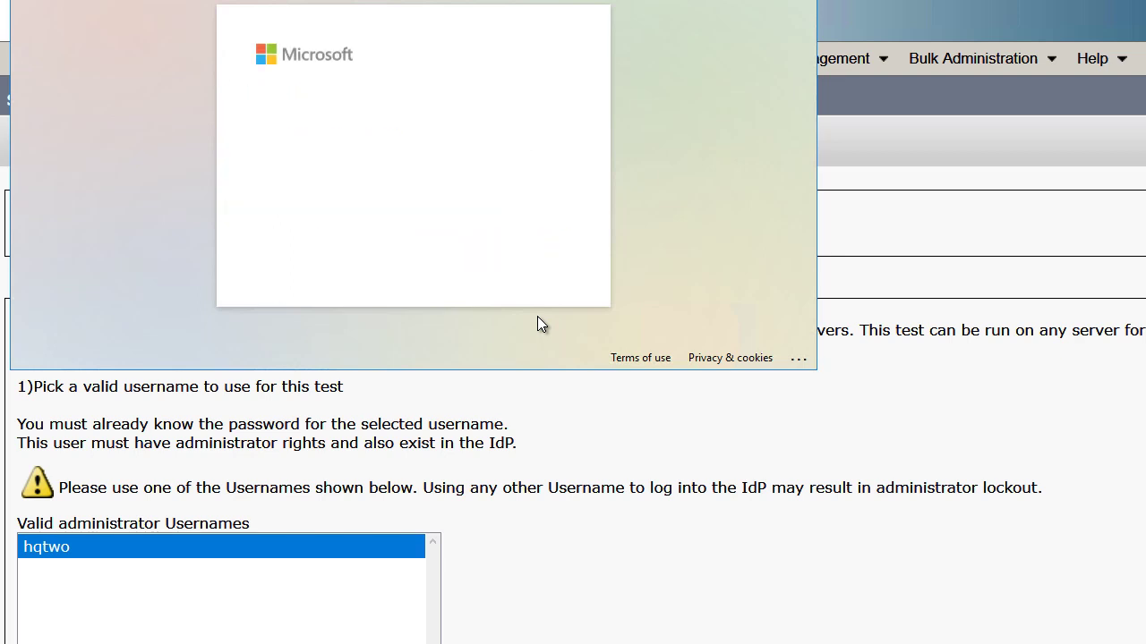
{"action": "type", "text": "*****"}
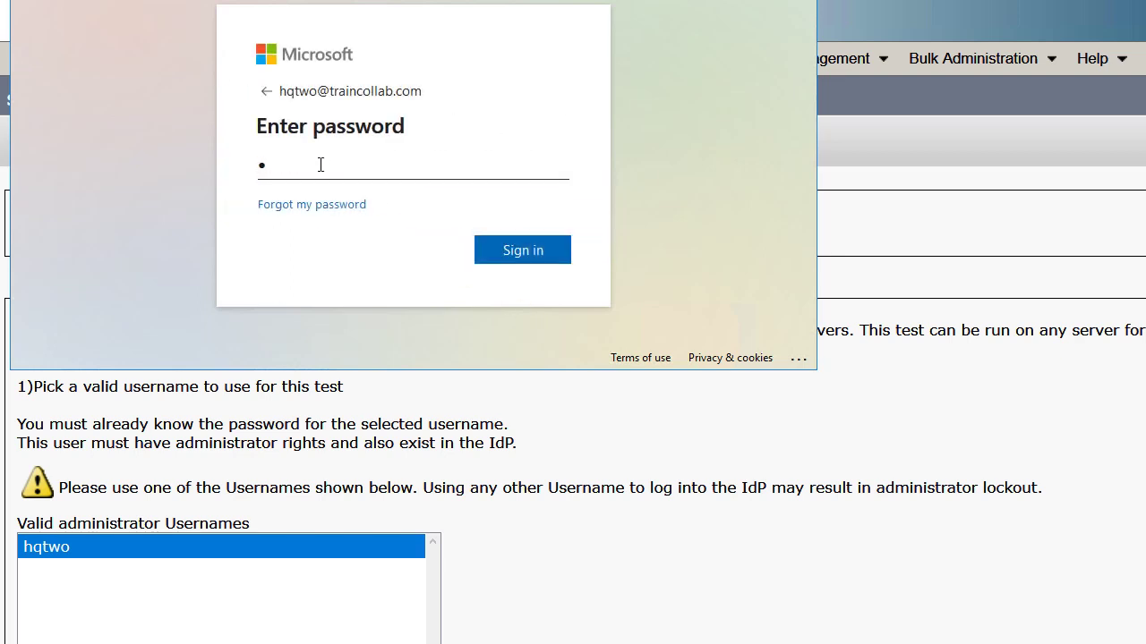
{"action": "type", "text": "*****"}
{"action": "left_click", "coordinate": [512, 254]}
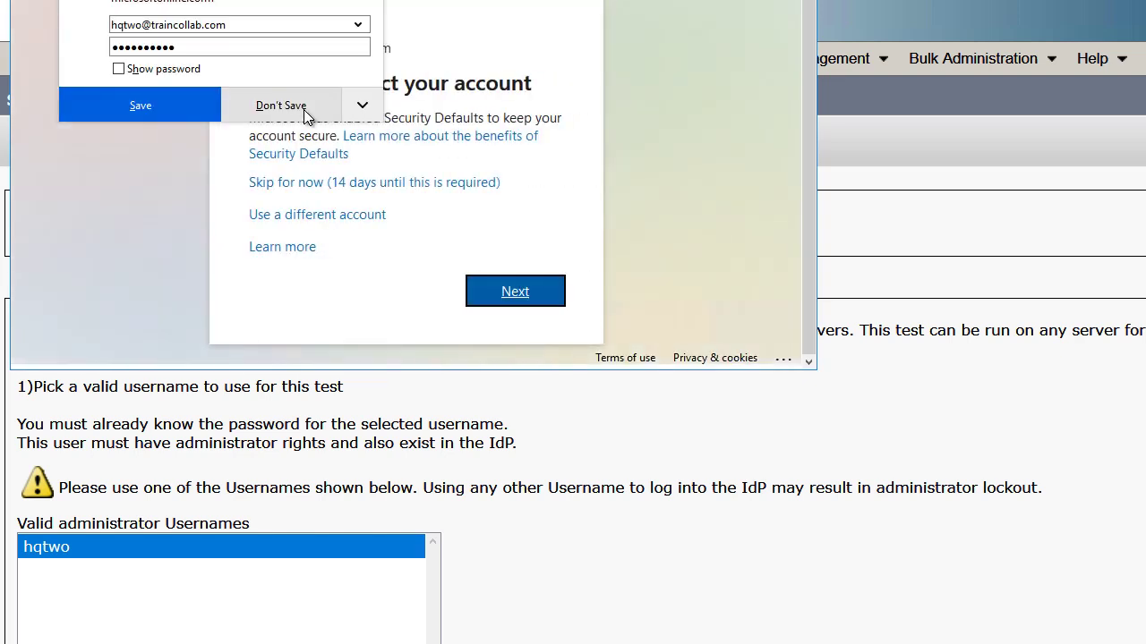
{"action": "left_click", "coordinate": [303, 109]}
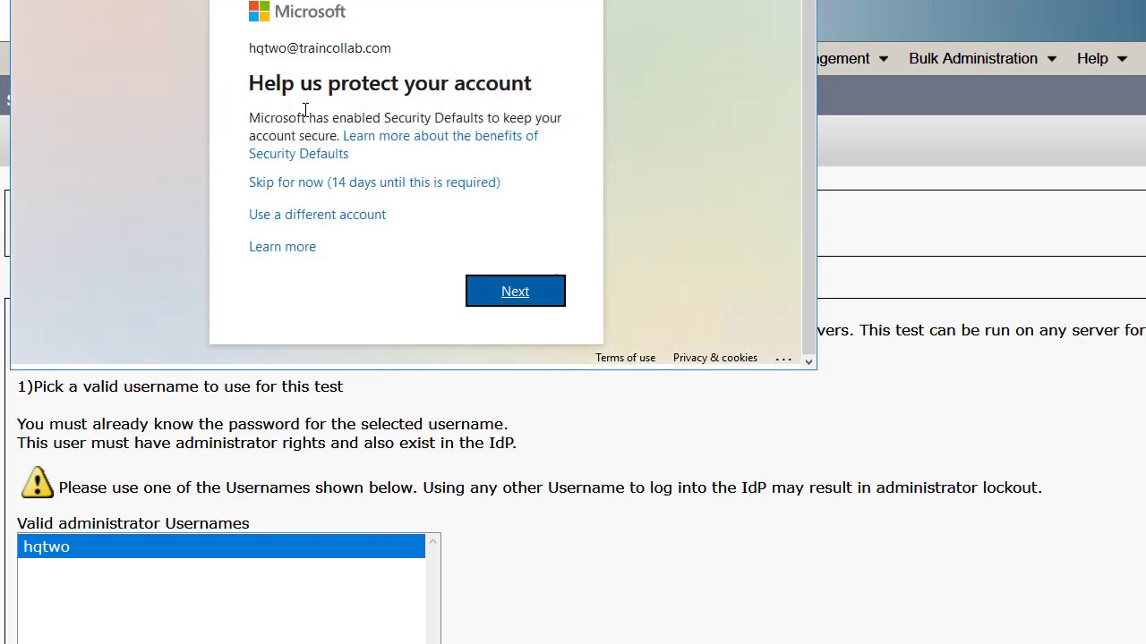
{"action": "left_click", "coordinate": [338, 188]}
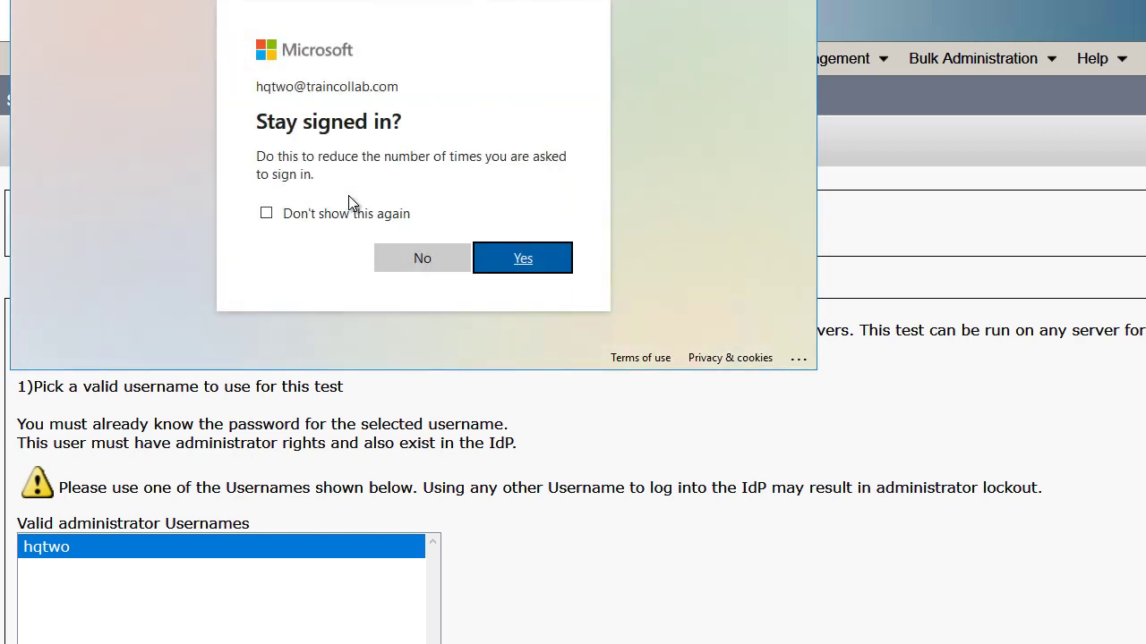
{"action": "left_click", "coordinate": [504, 258]}
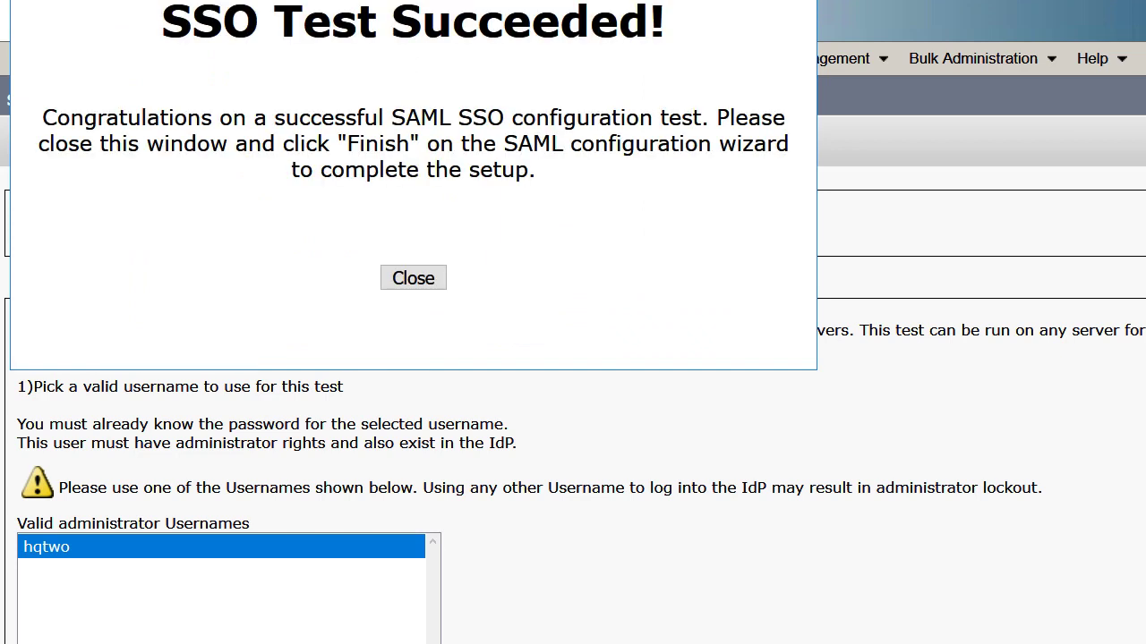
{"action": "left_click_drag", "start_coordinate": [409, 0], "coordinate": [402, 69]}
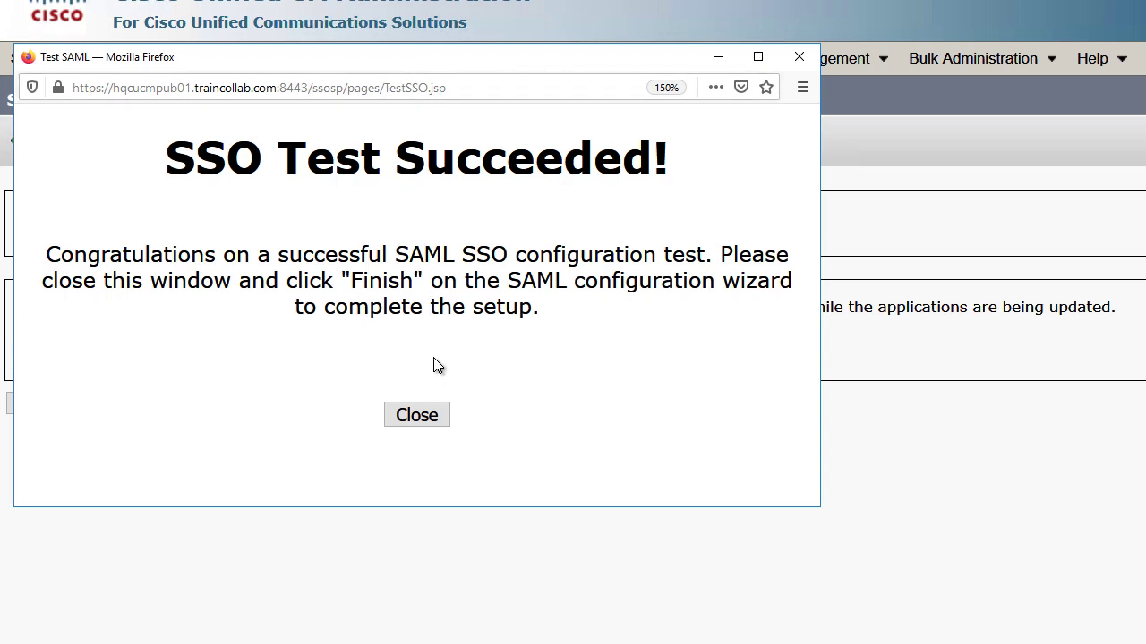
Close the SSO Test Succeeded window and finish enabling SSO across the cluster.
{"action": "left_click", "coordinate": [419, 417]}
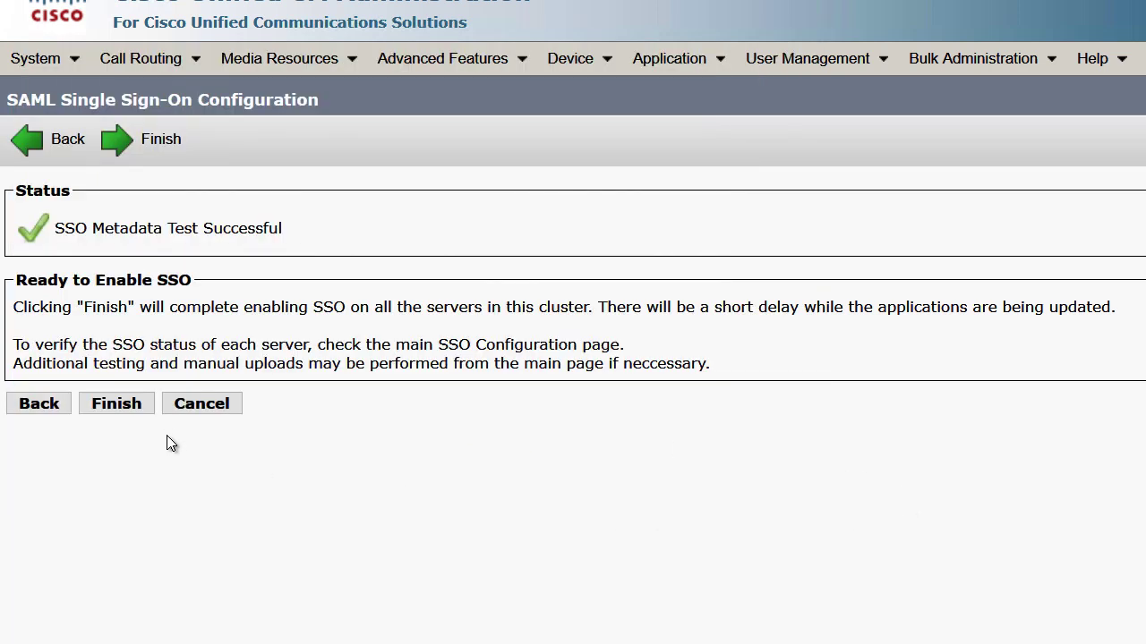
{"action": "left_click", "coordinate": [116, 405]}
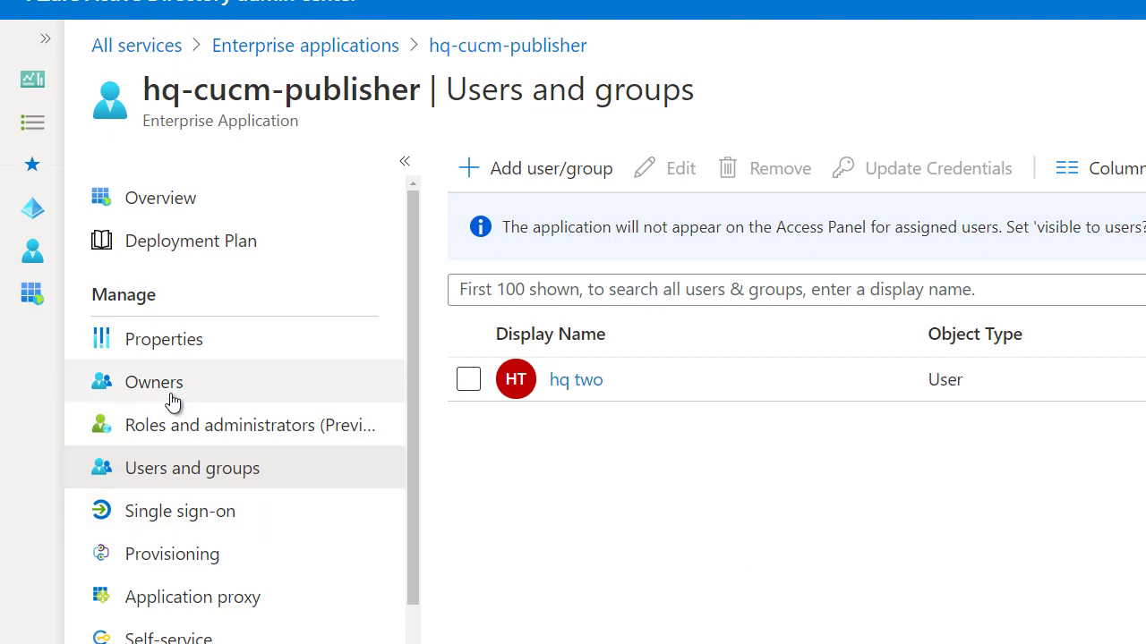
Open the Users and groups page of the hq-cucm-publisher enterprise application.
{"action": "left_click", "coordinate": [286, 51]}
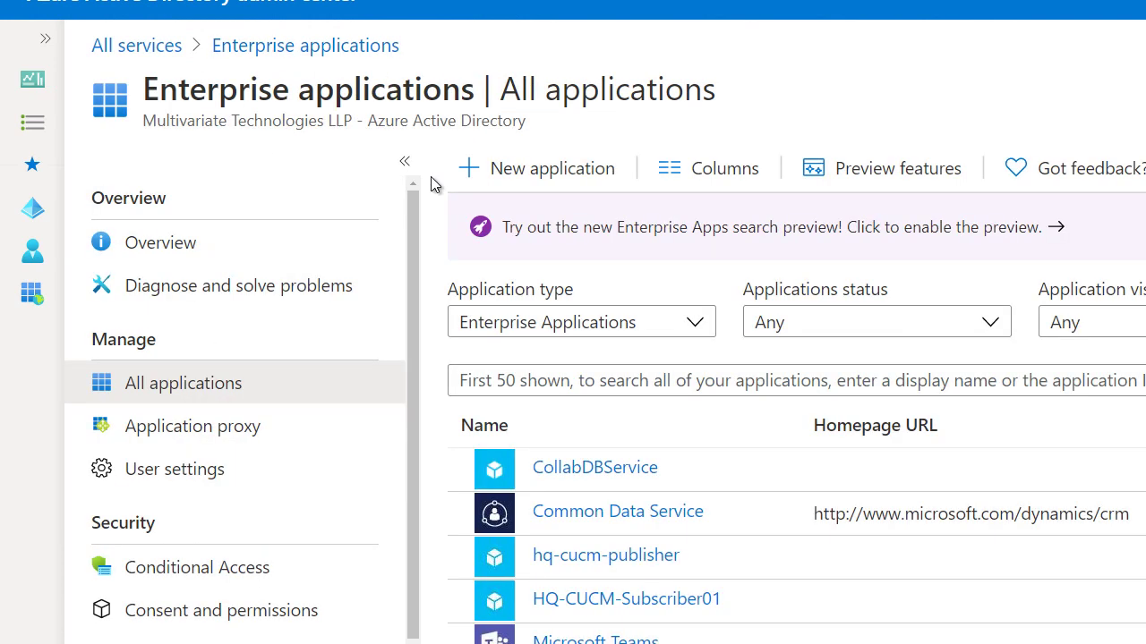
{"action": "left_click", "coordinate": [604, 557]}
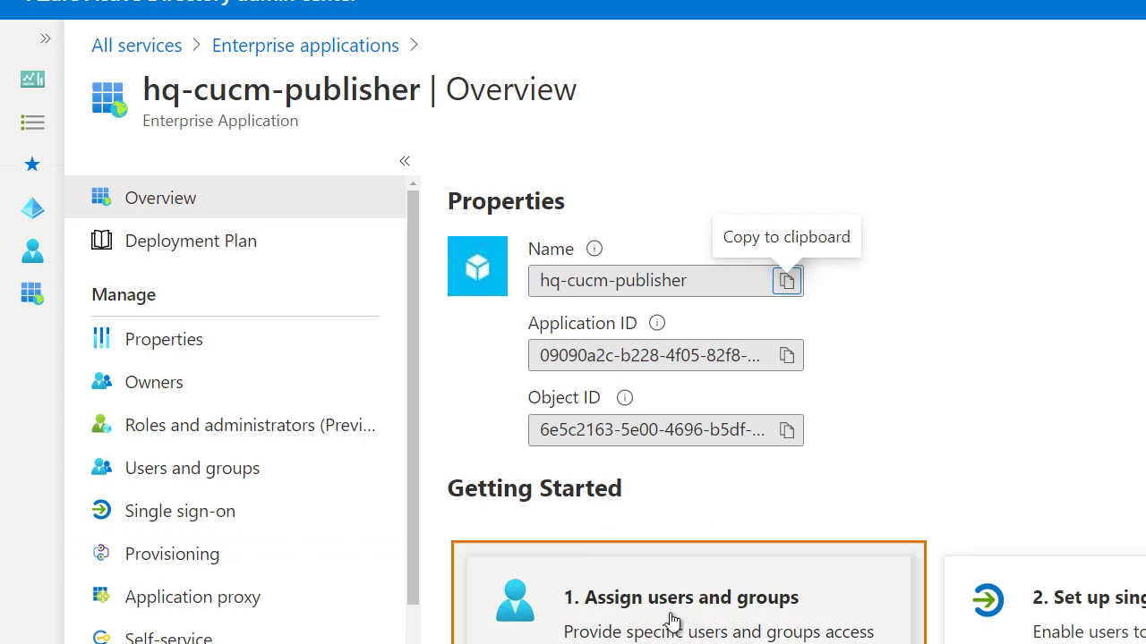
{"action": "left_click", "coordinate": [669, 618]}
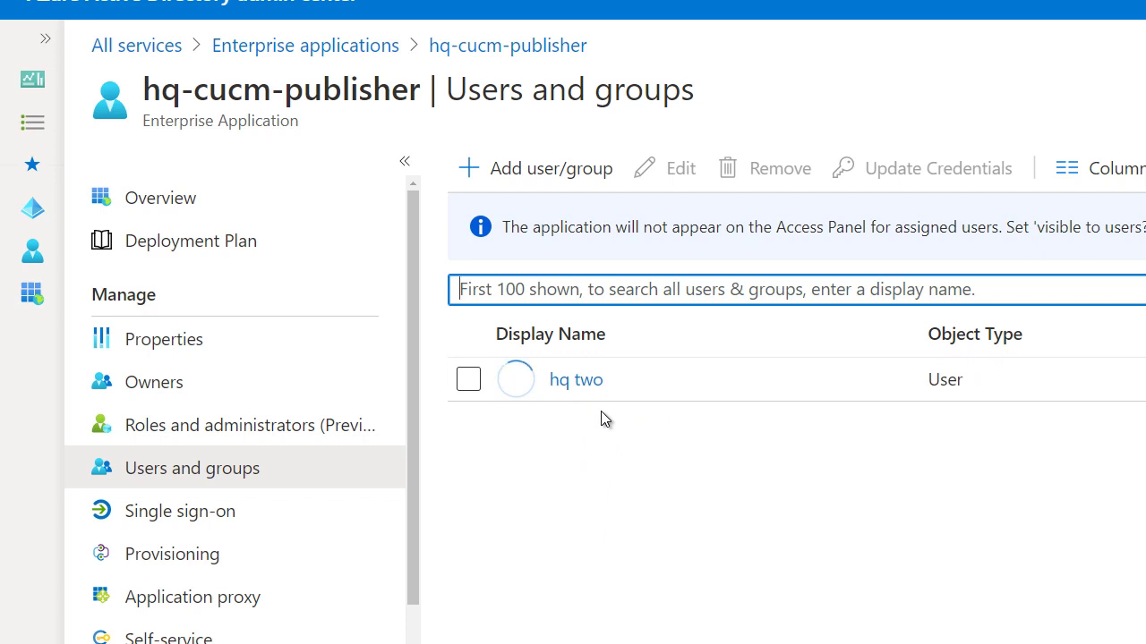
Assign a second user to hq-cucm-publisher with the User role.
{"action": "left_click", "coordinate": [506, 169]}
{"action": "left_click", "coordinate": [305, 378]}
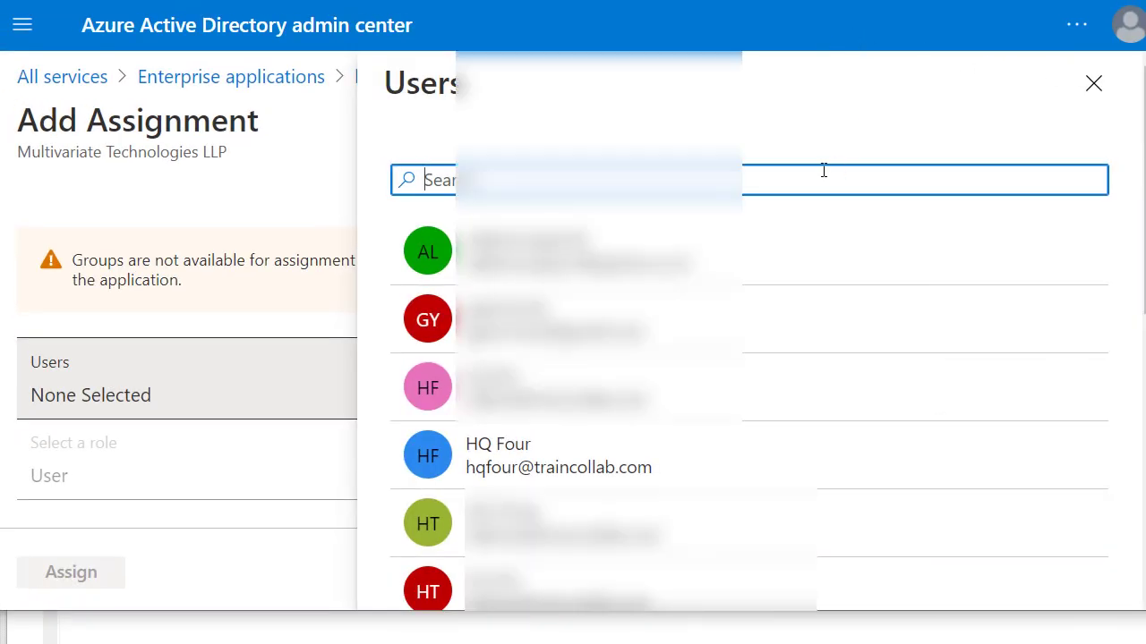
{"action": "left_click", "coordinate": [282, 382]}
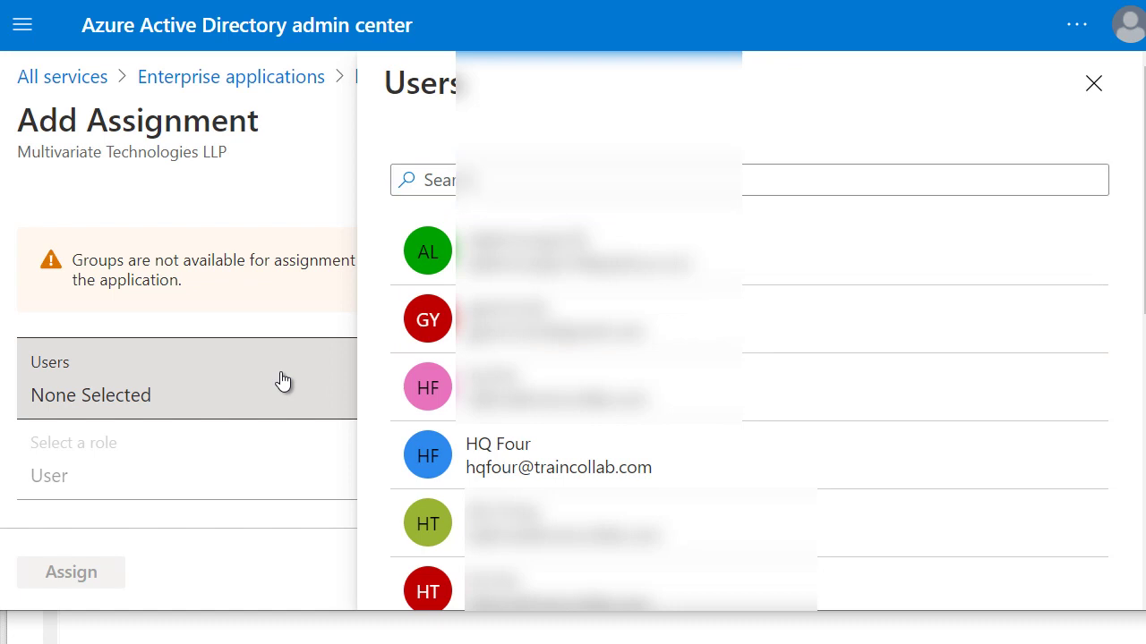
{"action": "scroll", "coordinate": [421, 288], "scroll_direction": "down", "scroll_amount": 1}
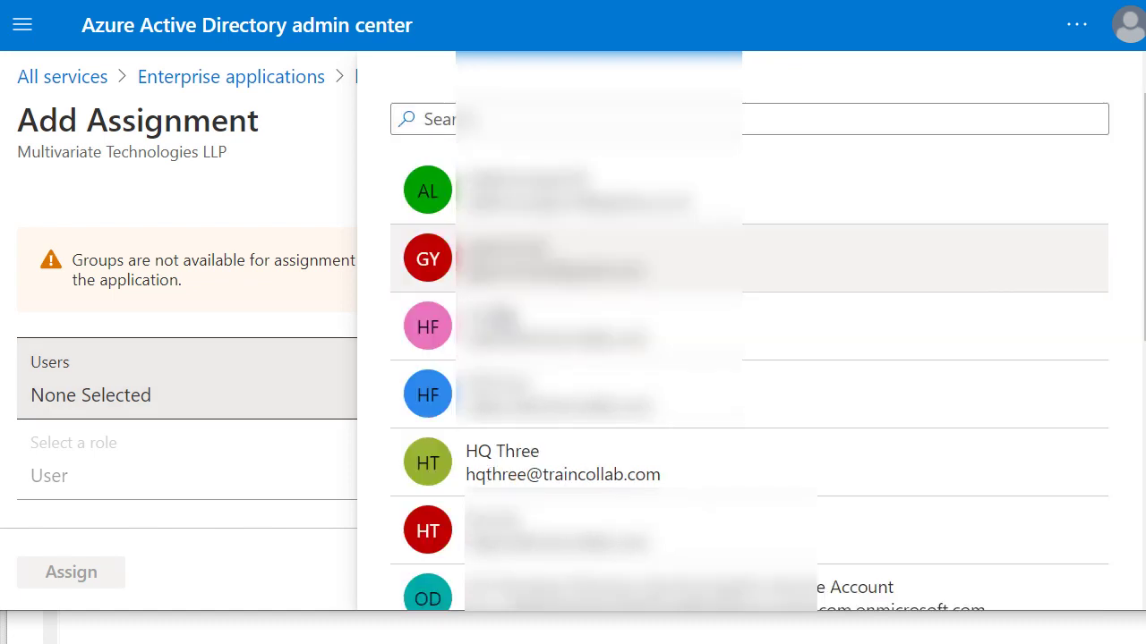
{"action": "scroll", "coordinate": [564, 268], "scroll_direction": "down", "scroll_amount": 4}
{"action": "scroll", "coordinate": [567, 407], "scroll_direction": "up", "scroll_amount": 2}
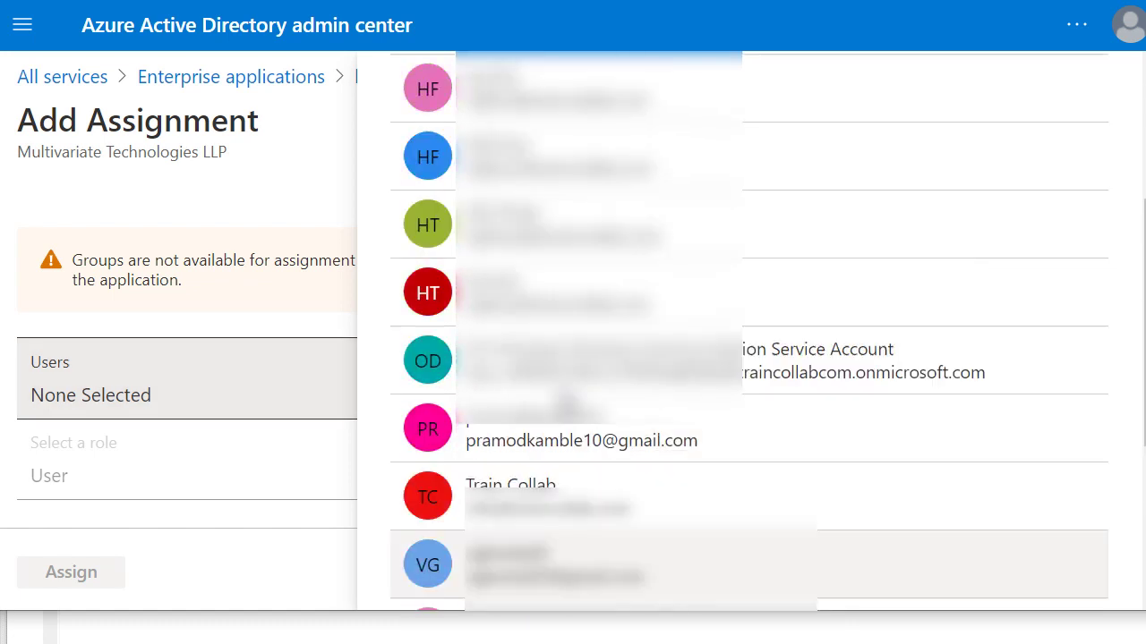
{"action": "scroll", "coordinate": [555, 430], "scroll_direction": "up", "scroll_amount": 4}
{"action": "left_click", "coordinate": [534, 534]}
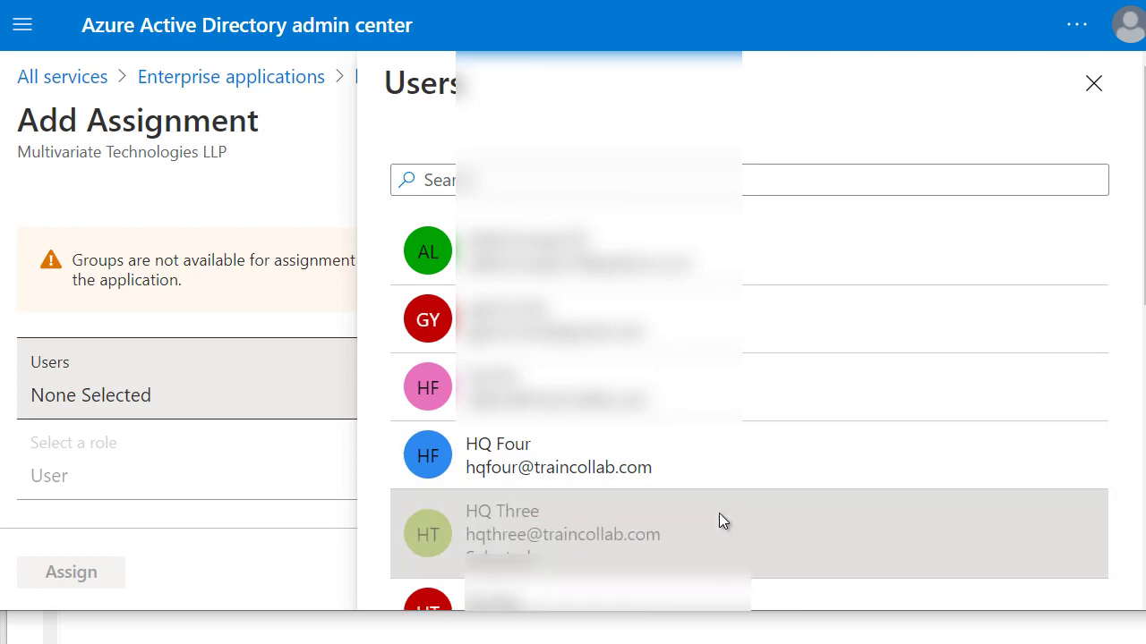
{"action": "scroll", "coordinate": [722, 505], "scroll_direction": "down", "scroll_amount": 5}
{"action": "left_click", "coordinate": [458, 568]}
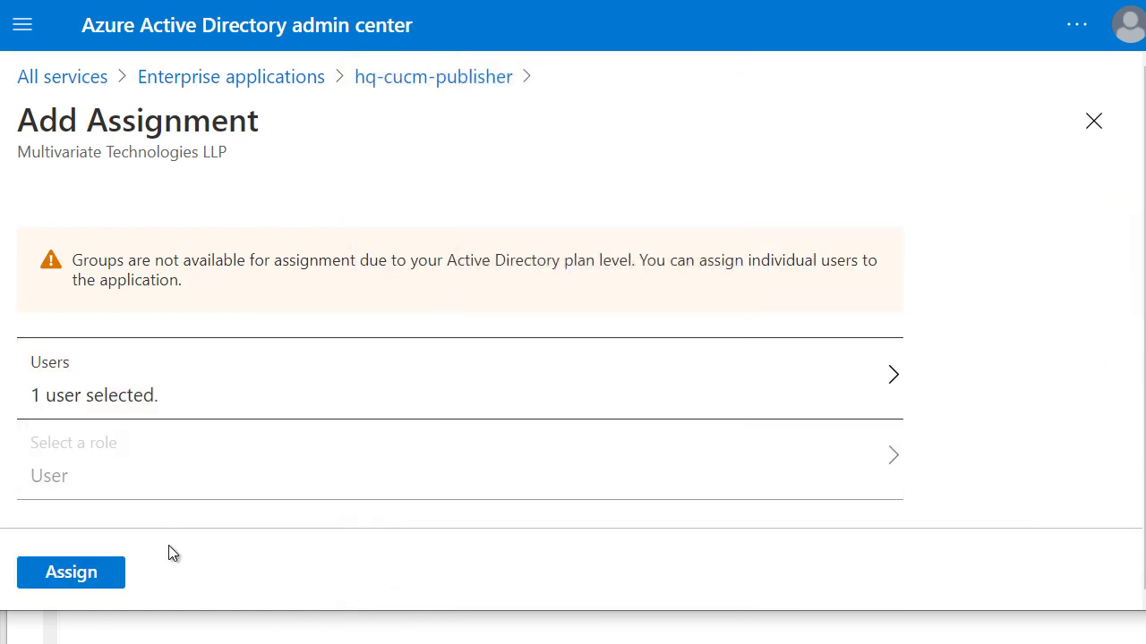
{"action": "left_click", "coordinate": [93, 578]}
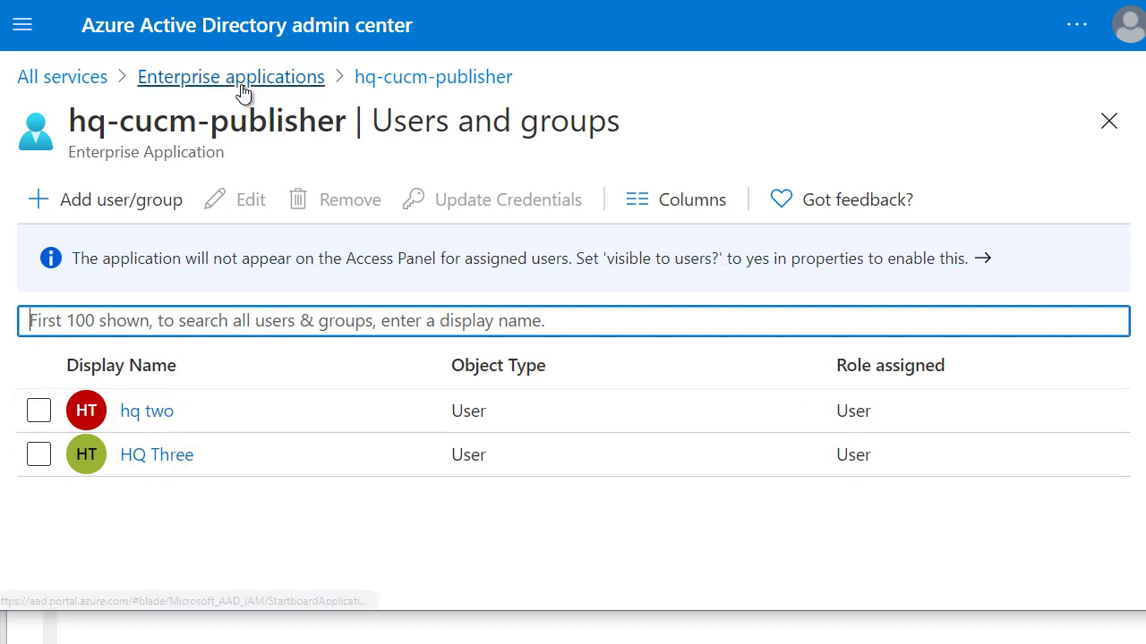
{"action": "left_click", "coordinate": [363, 80]}
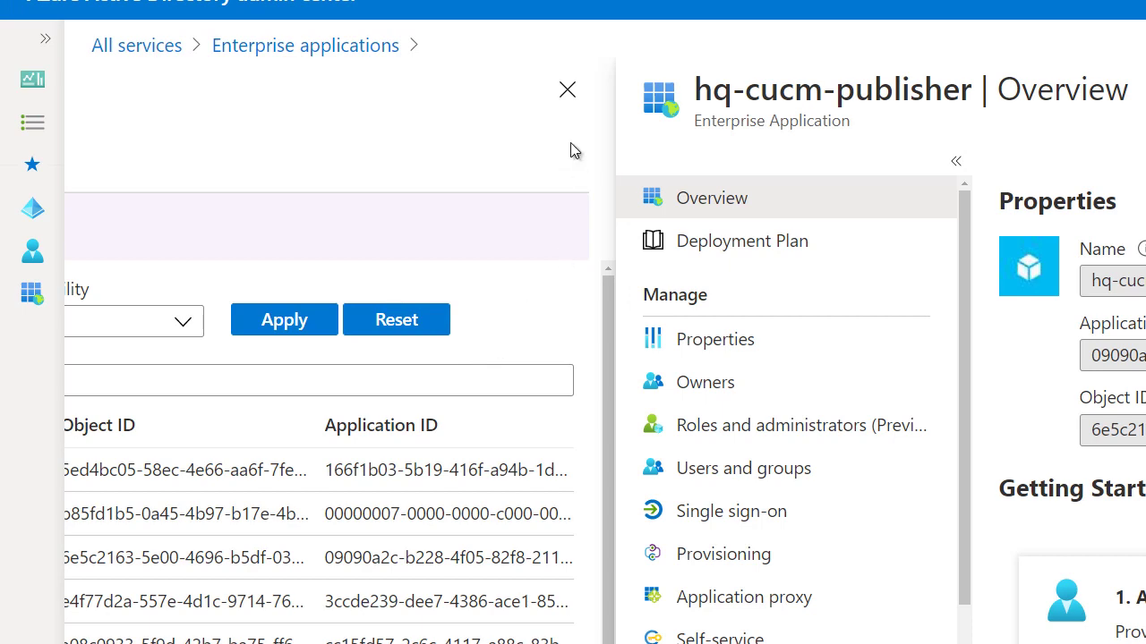
{"action": "left_click", "coordinate": [567, 91]}
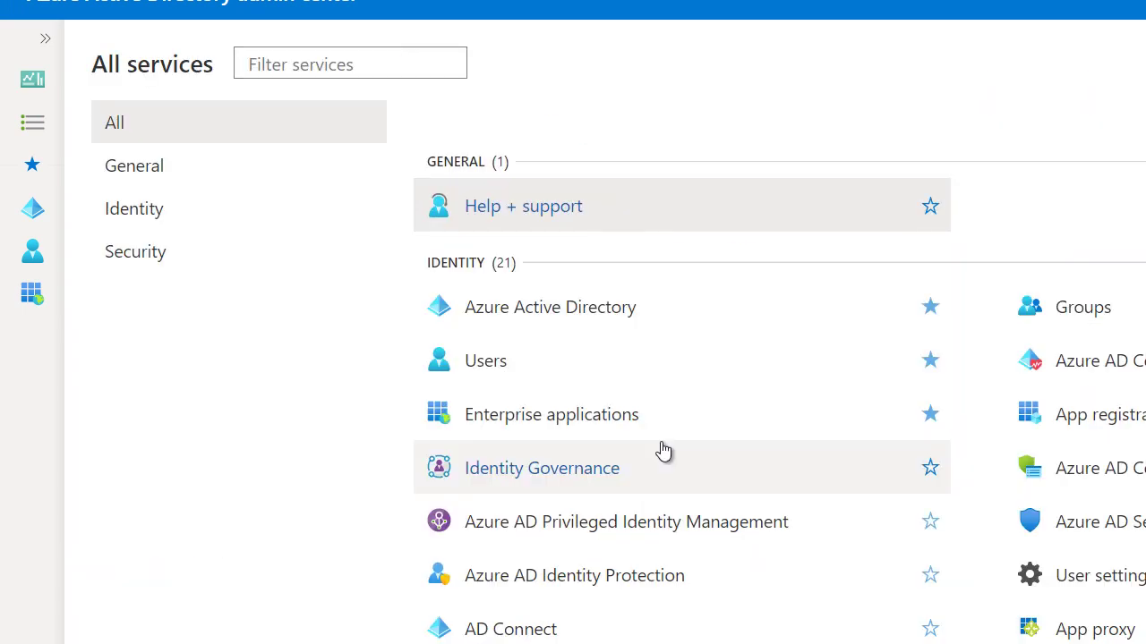
{"action": "left_click", "coordinate": [602, 424]}
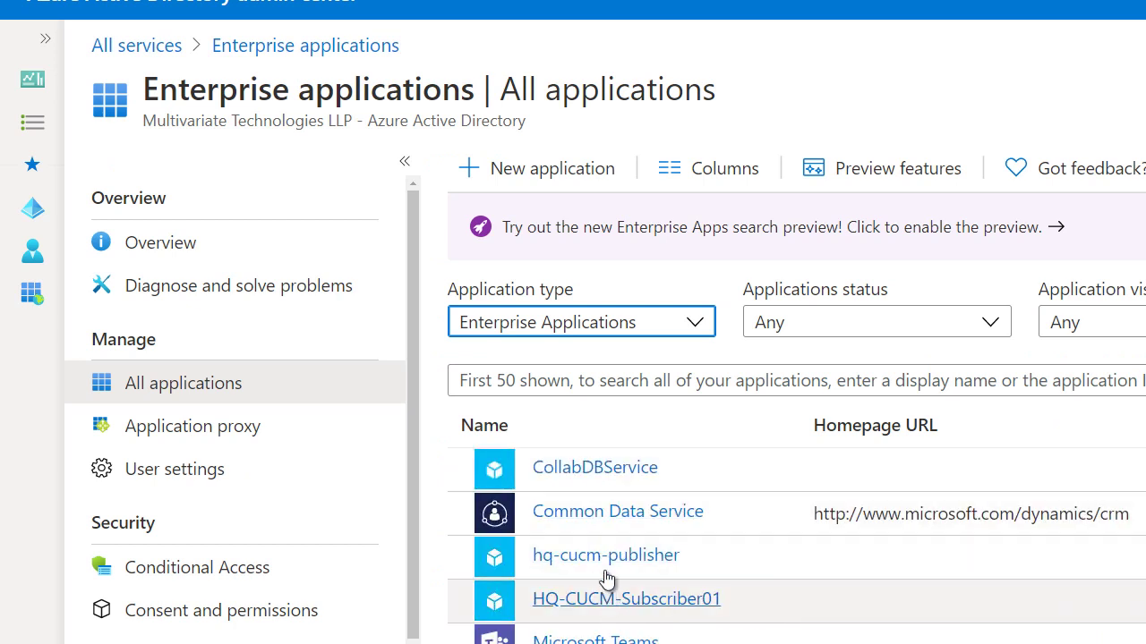
{"action": "left_click", "coordinate": [642, 612]}
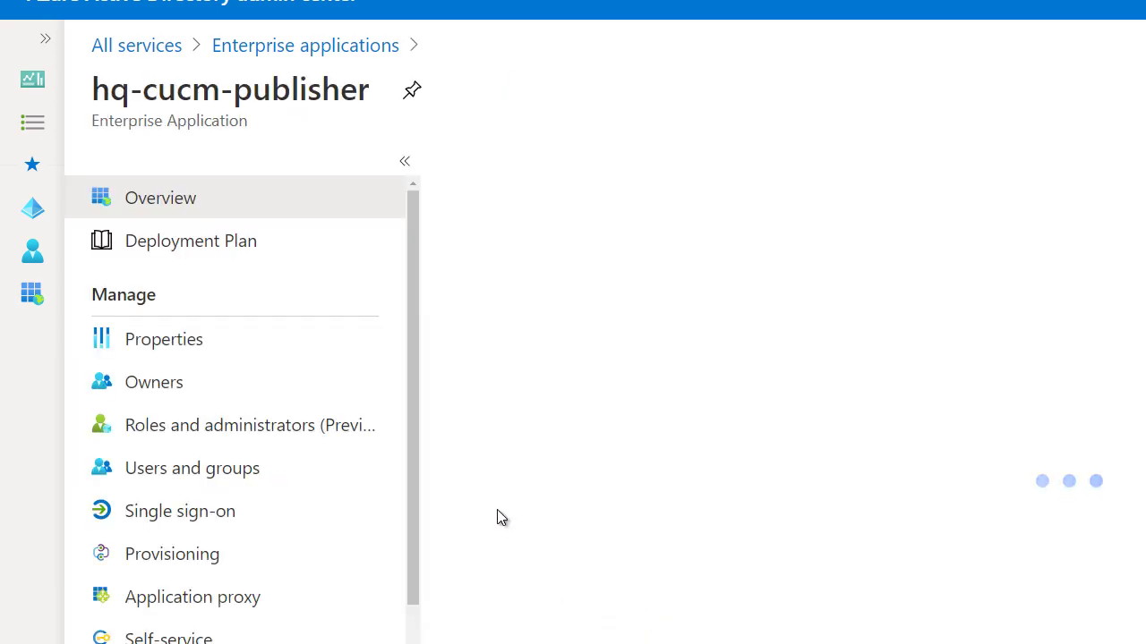
{"action": "left_click", "coordinate": [162, 345]}
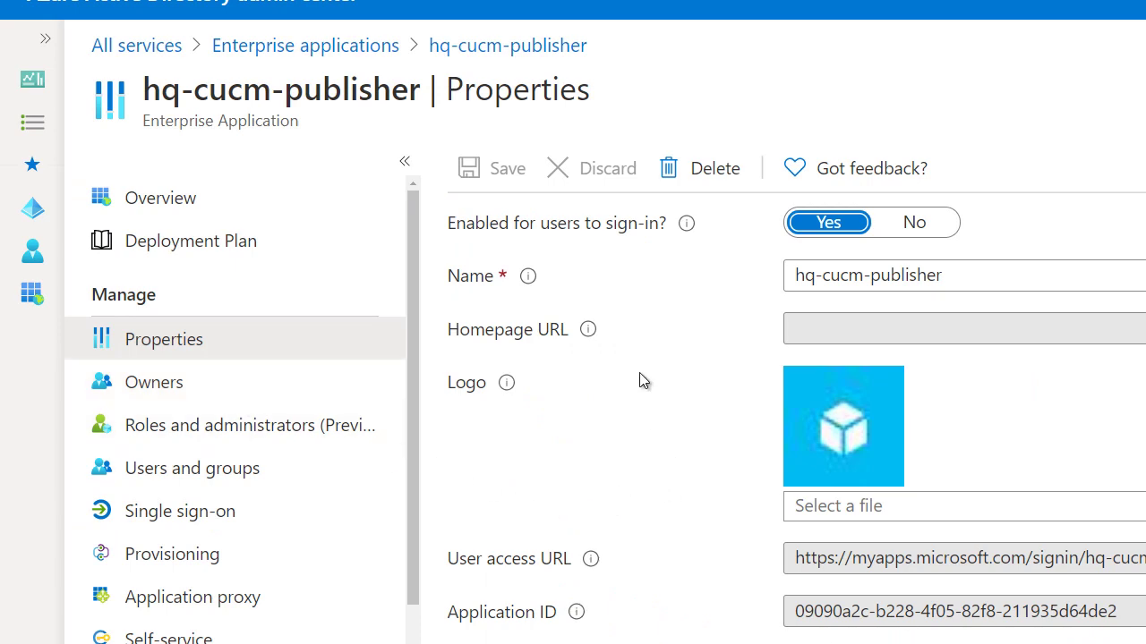
{"action": "scroll", "coordinate": [645, 454], "scroll_direction": "down", "scroll_amount": 4}
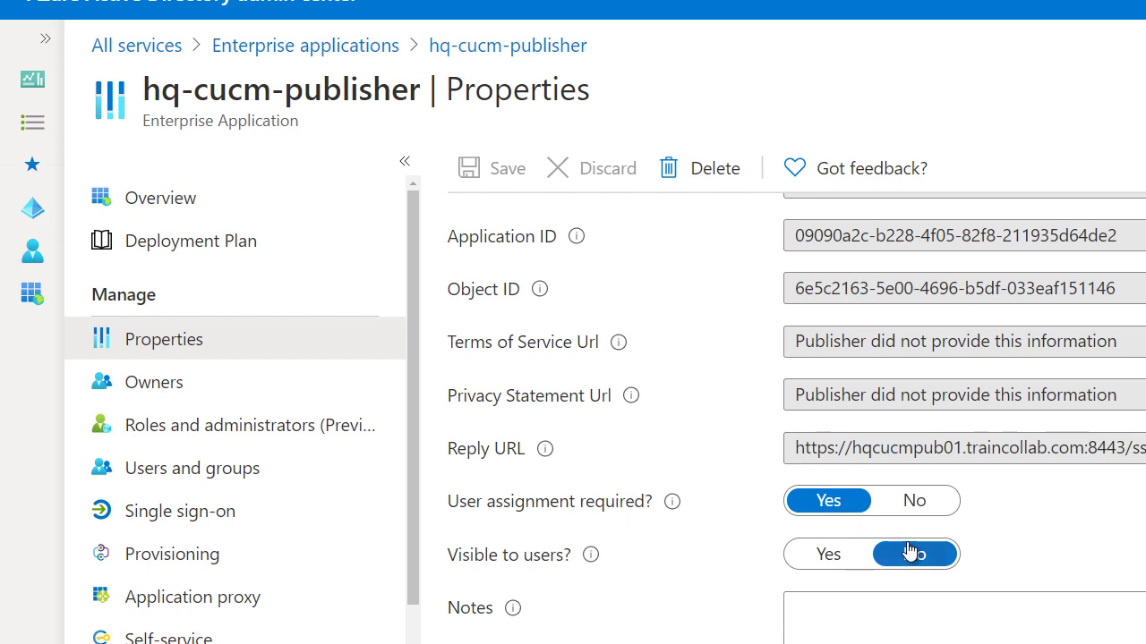
{"action": "left_click", "coordinate": [914, 503]}
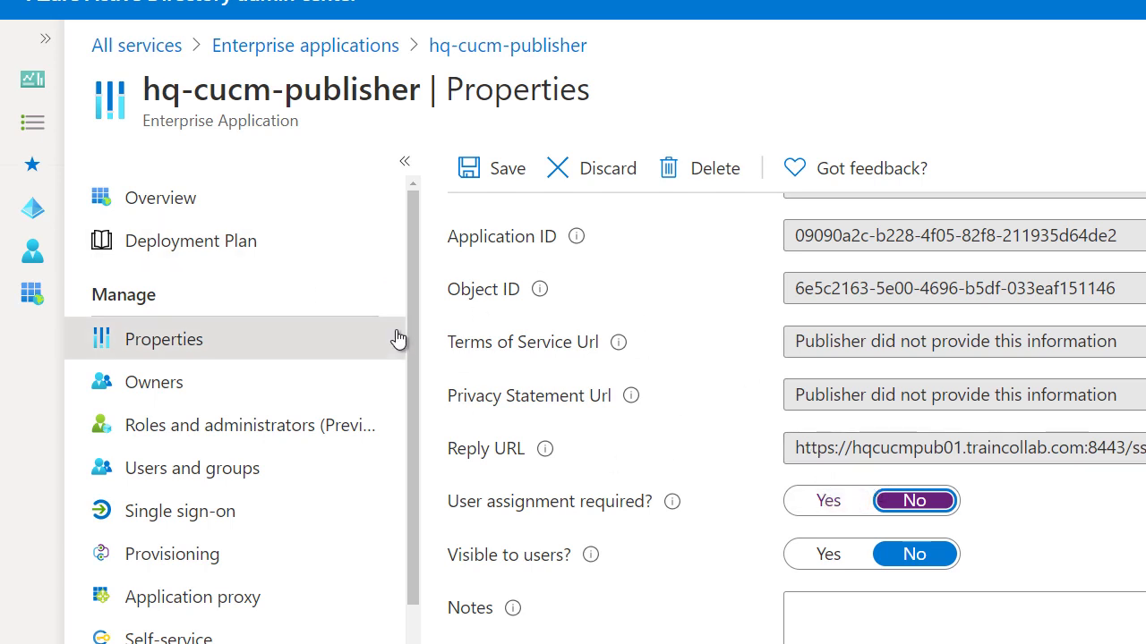
{"action": "left_click", "coordinate": [824, 517]}
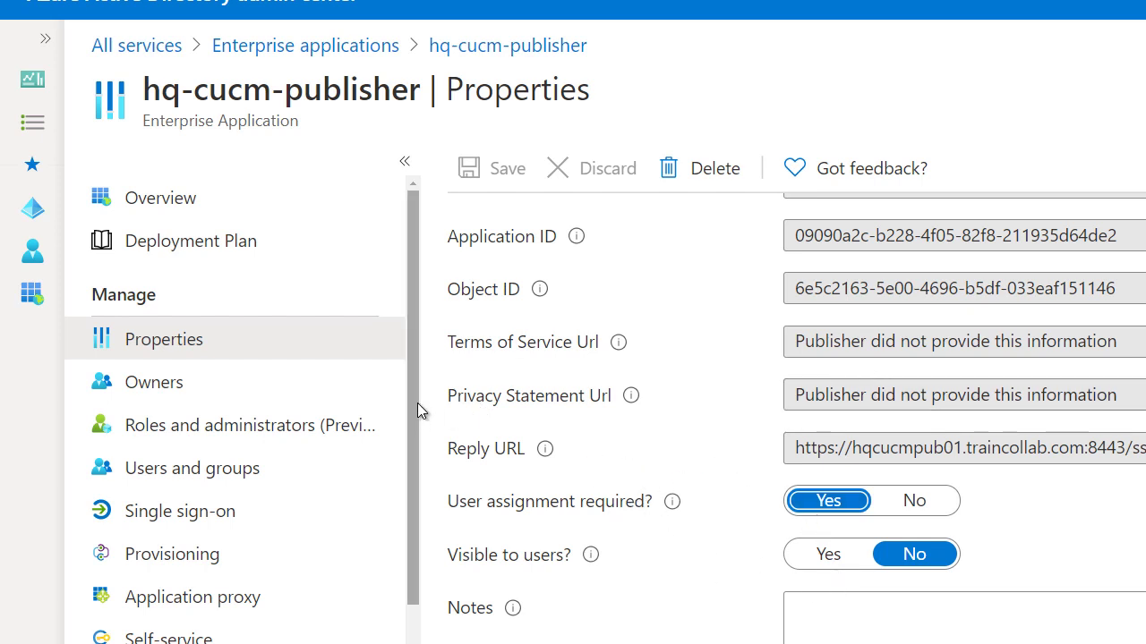
{"action": "left_click", "coordinate": [171, 479]}
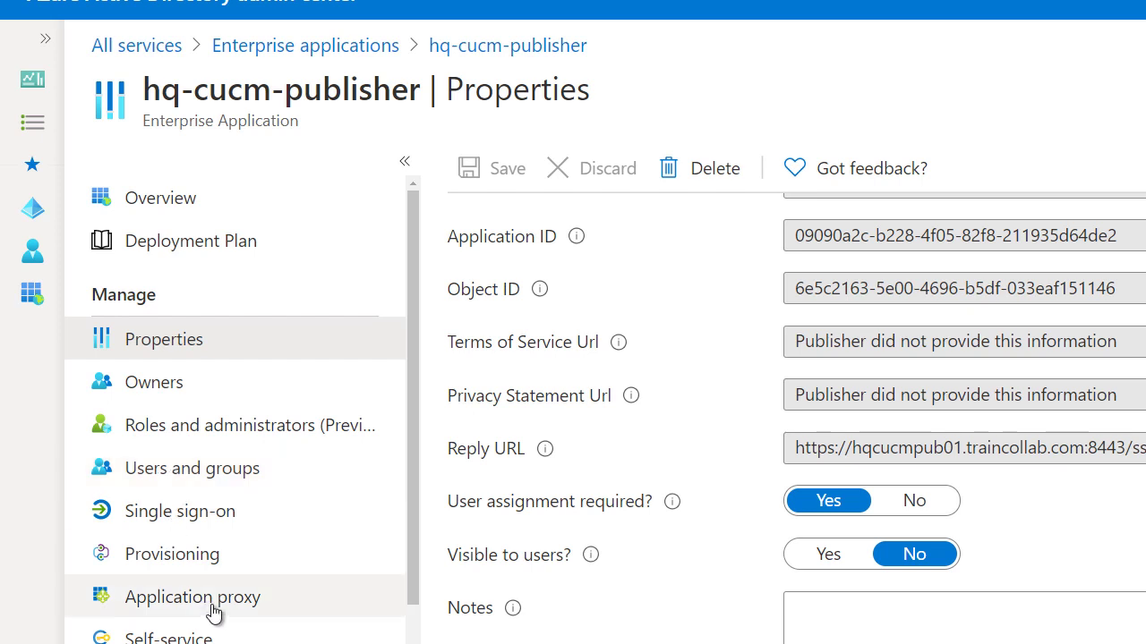
{"action": "left_click", "coordinate": [185, 470]}
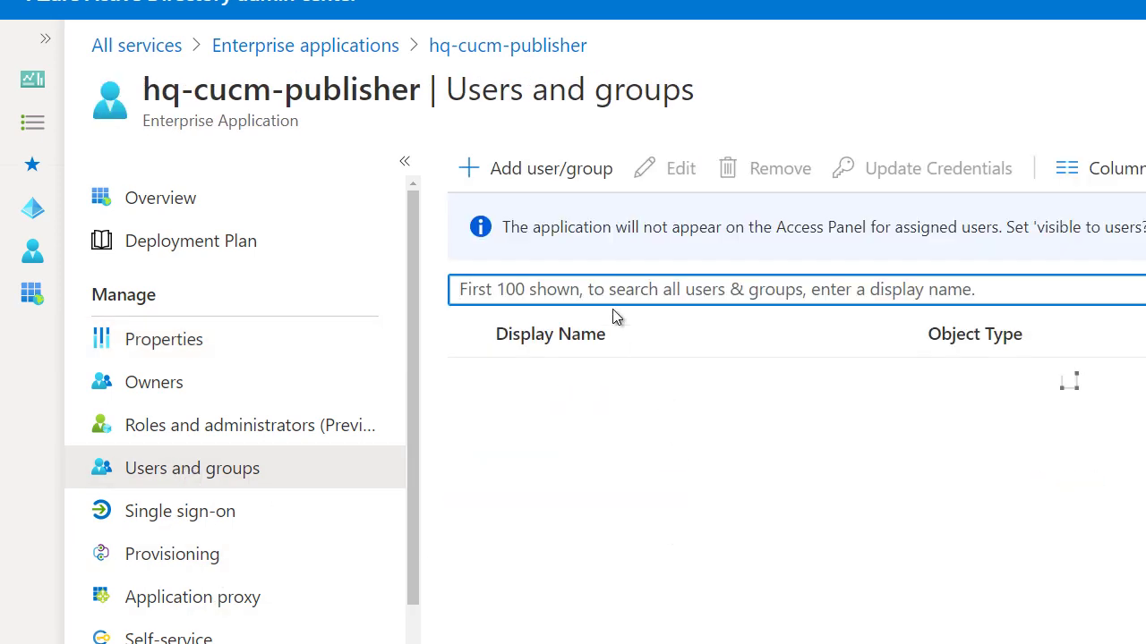
Add a third user to hq-cucm-publisher with the User role.
{"action": "left_click", "coordinate": [555, 170]}
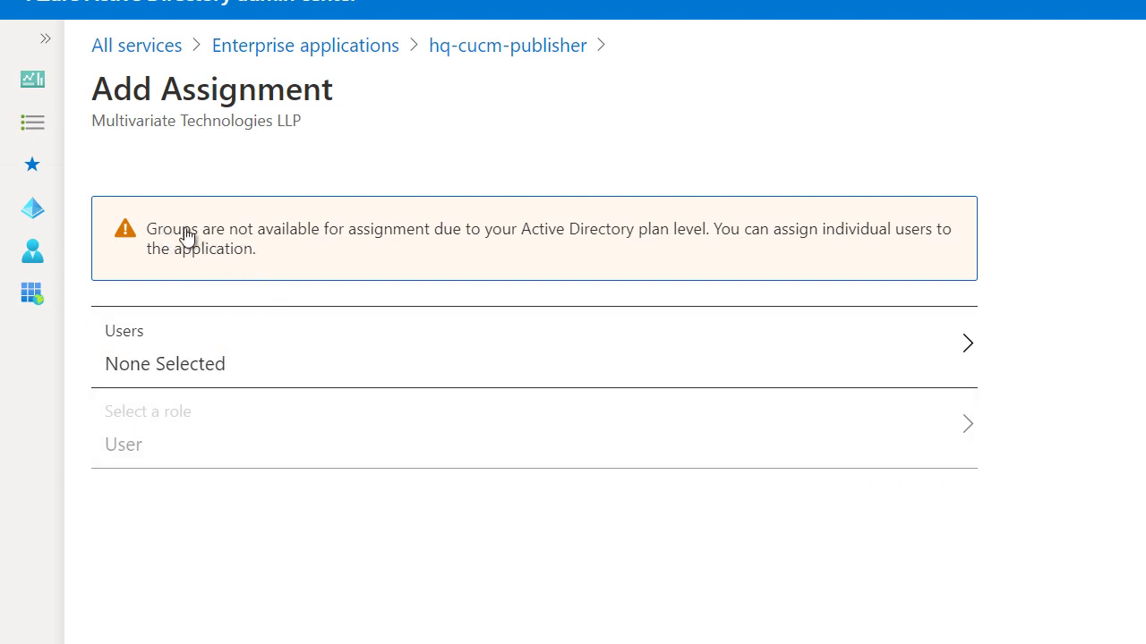
{"action": "left_click", "coordinate": [214, 385]}
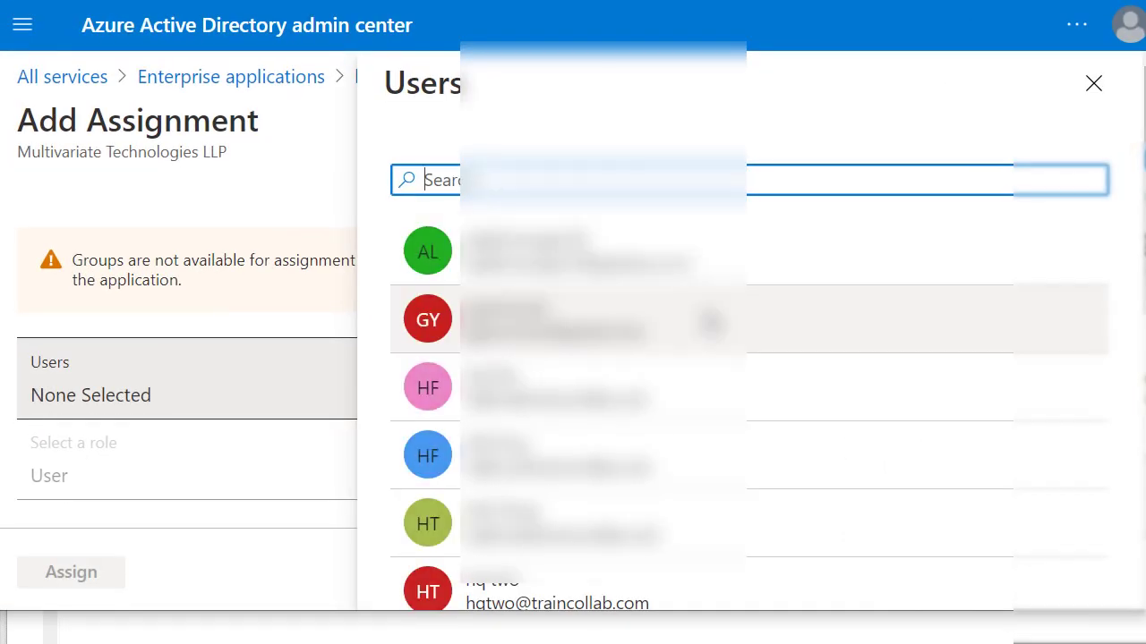
{"action": "scroll", "coordinate": [580, 298], "scroll_direction": "down", "scroll_amount": 5}
{"action": "scroll", "coordinate": [580, 297], "scroll_direction": "up", "scroll_amount": 1}
{"action": "scroll", "coordinate": [581, 298], "scroll_direction": "up", "scroll_amount": 5}
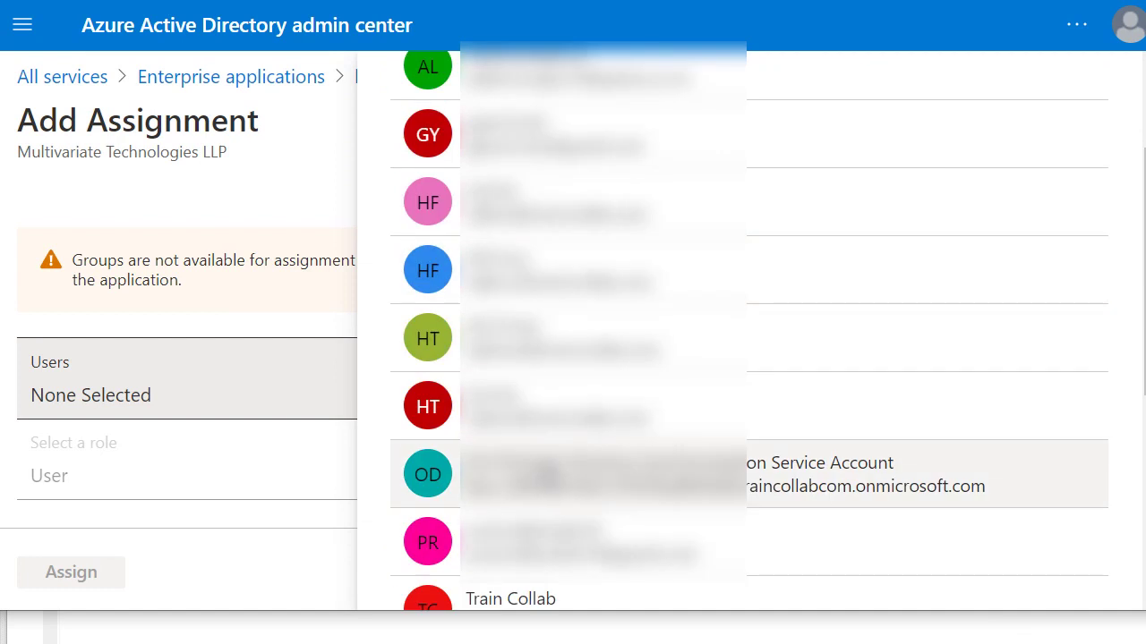
{"action": "scroll", "coordinate": [581, 269], "scroll_direction": "up", "scroll_amount": 1}
{"action": "scroll", "coordinate": [681, 534], "scroll_direction": "down", "scroll_amount": 5}
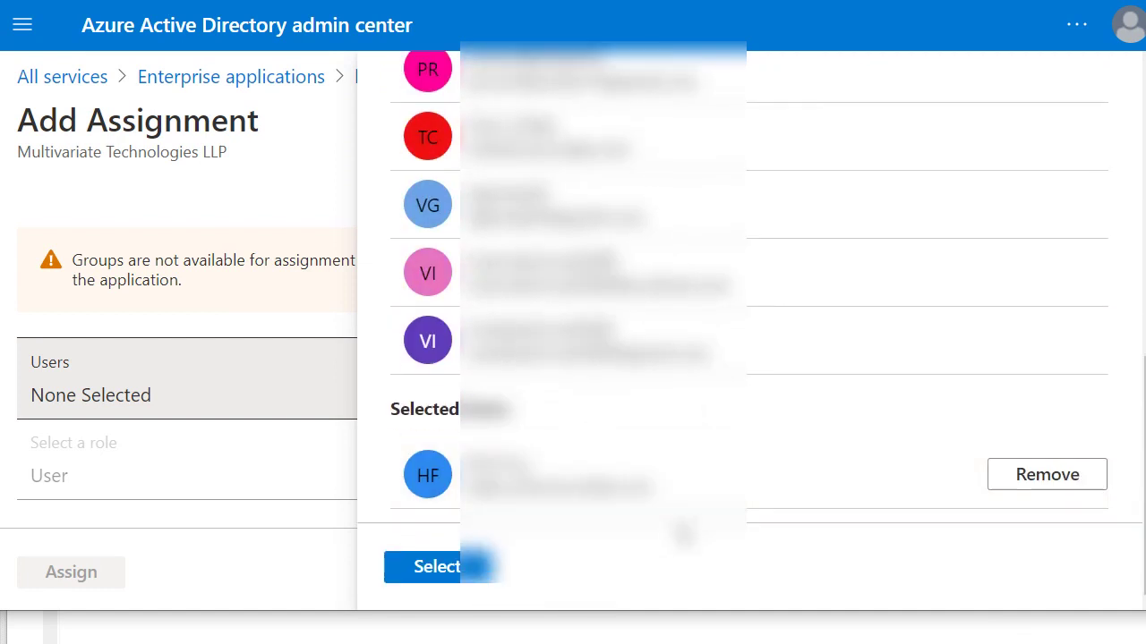
{"action": "left_click", "coordinate": [461, 571]}
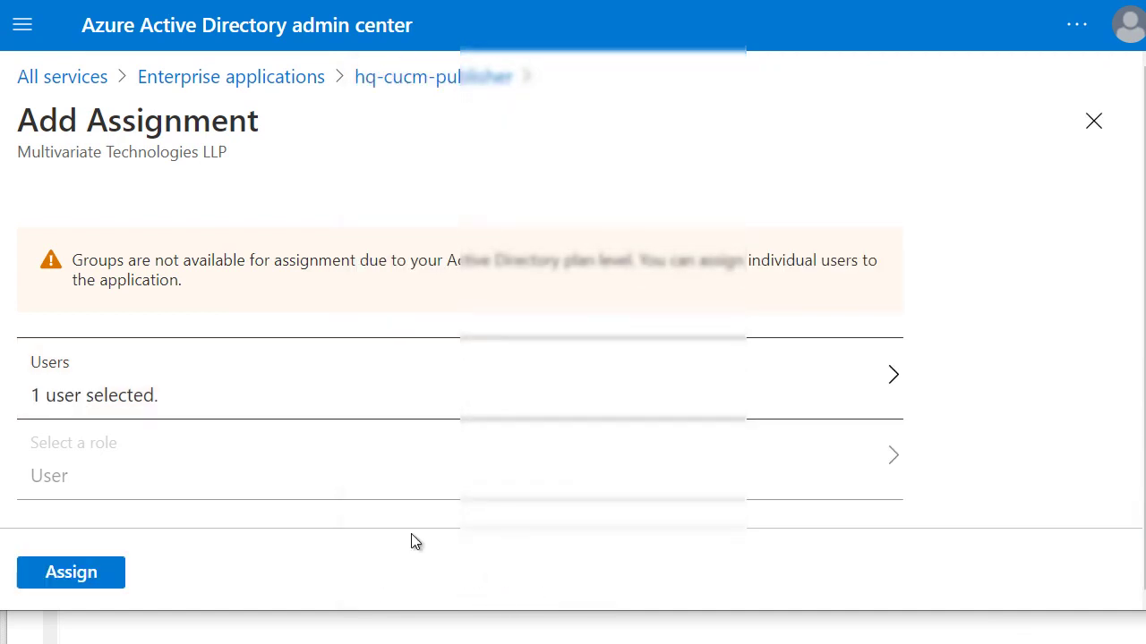
{"action": "left_click", "coordinate": [84, 579]}
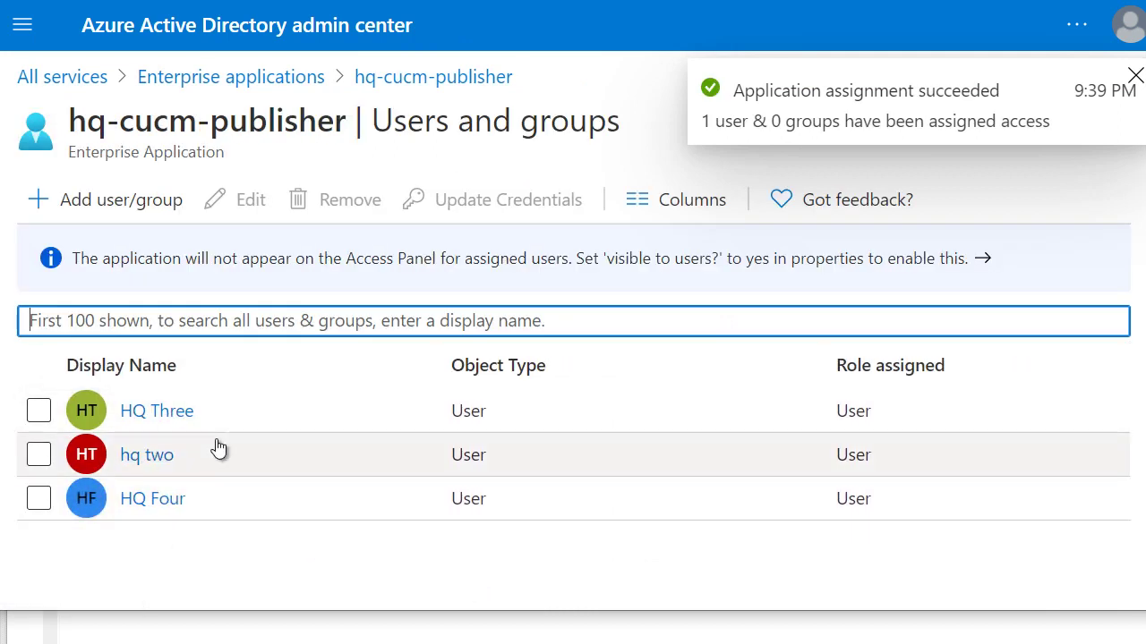
Open the Users and groups page of the HQ-CUCM-Subscriber01 enterprise application.
{"action": "left_click", "coordinate": [222, 79]}
{"action": "scroll", "coordinate": [287, 505], "scroll_direction": "down", "scroll_amount": 2}
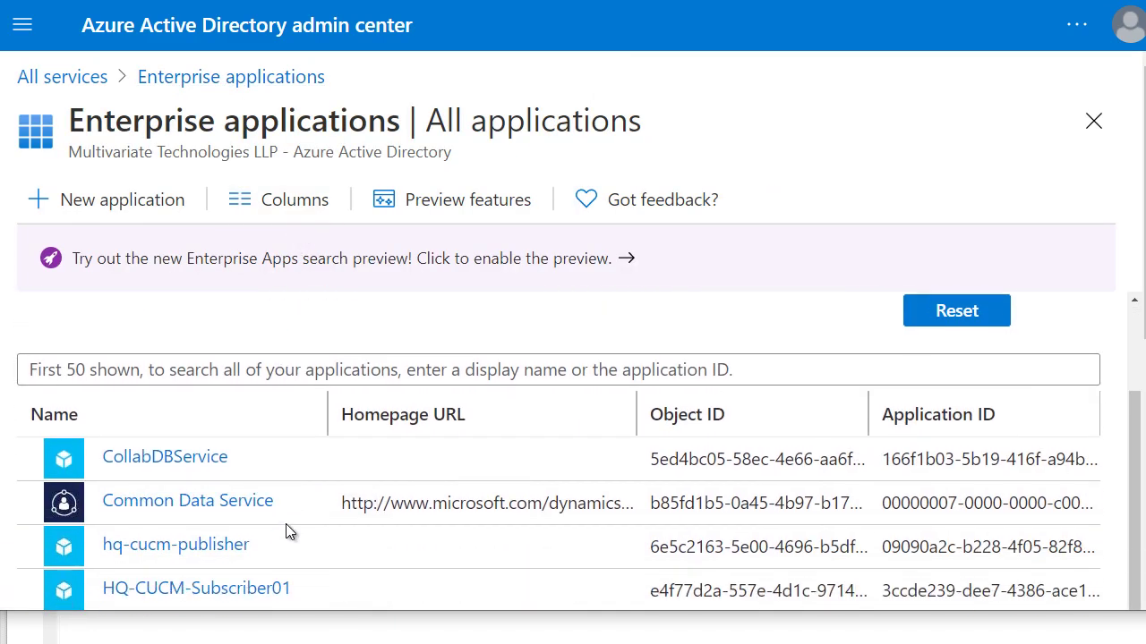
{"action": "scroll", "coordinate": [285, 533], "scroll_direction": "down", "scroll_amount": 5}
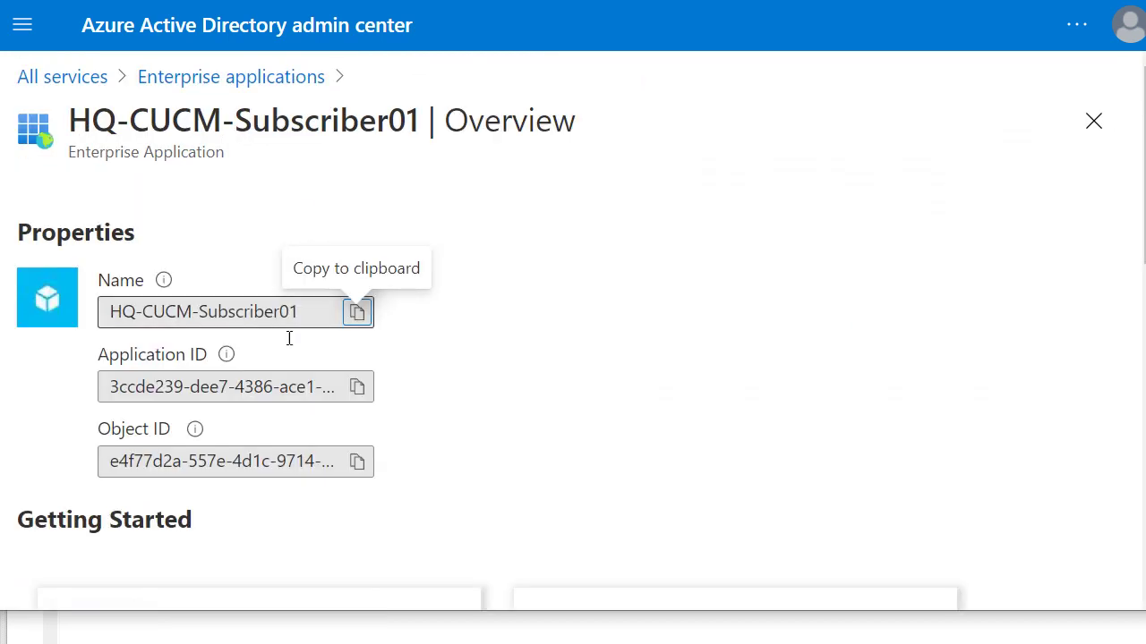
{"action": "scroll", "coordinate": [303, 406], "scroll_direction": "down", "scroll_amount": 5}
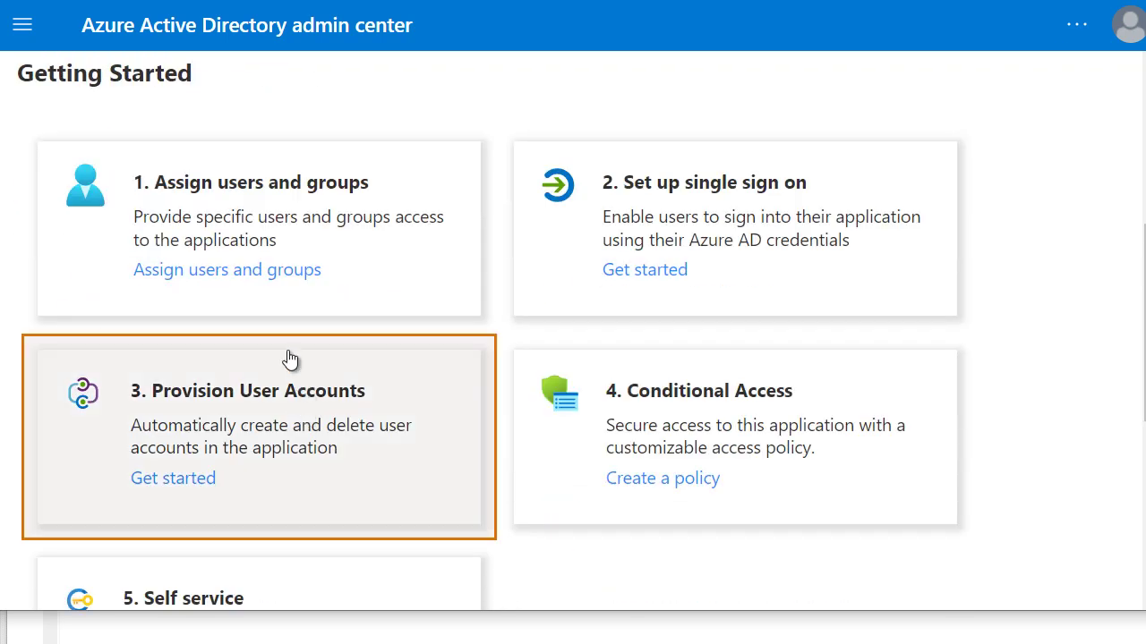
{"action": "left_click", "coordinate": [250, 220]}
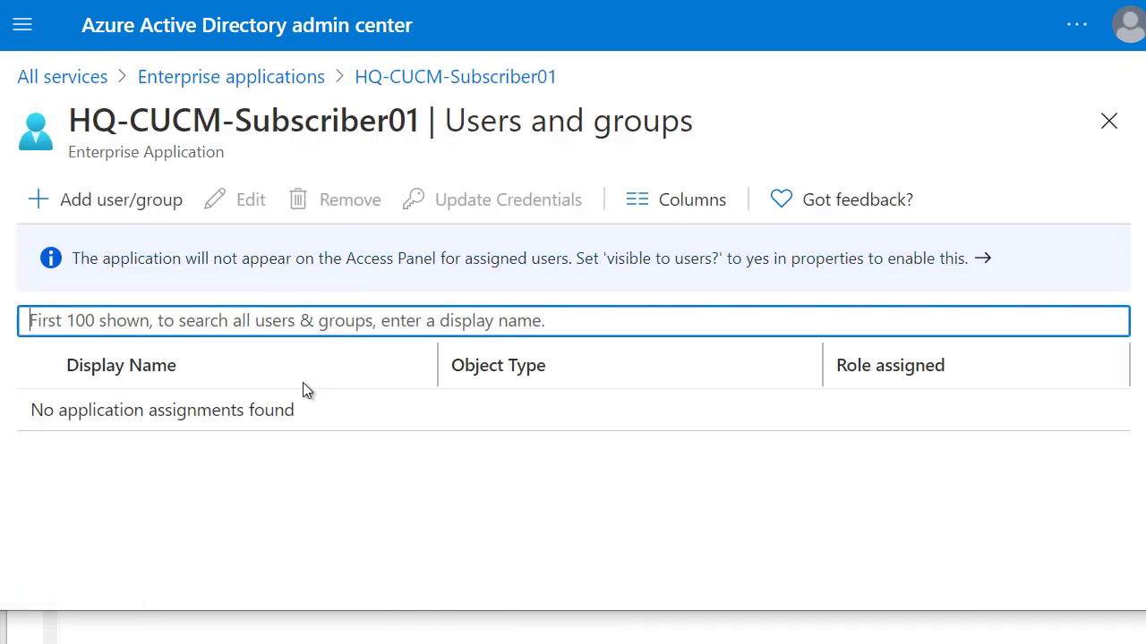
Assign one user to HQ-CUCM-Subscriber01 with the User role.
{"action": "left_click", "coordinate": [136, 206]}
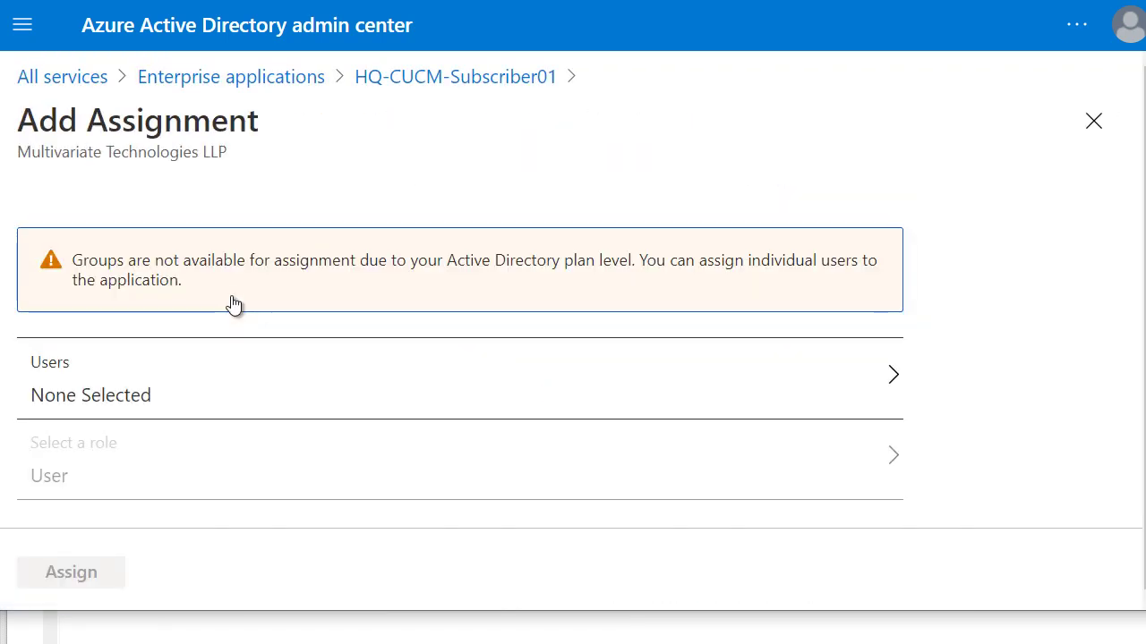
{"action": "left_click", "coordinate": [148, 401]}
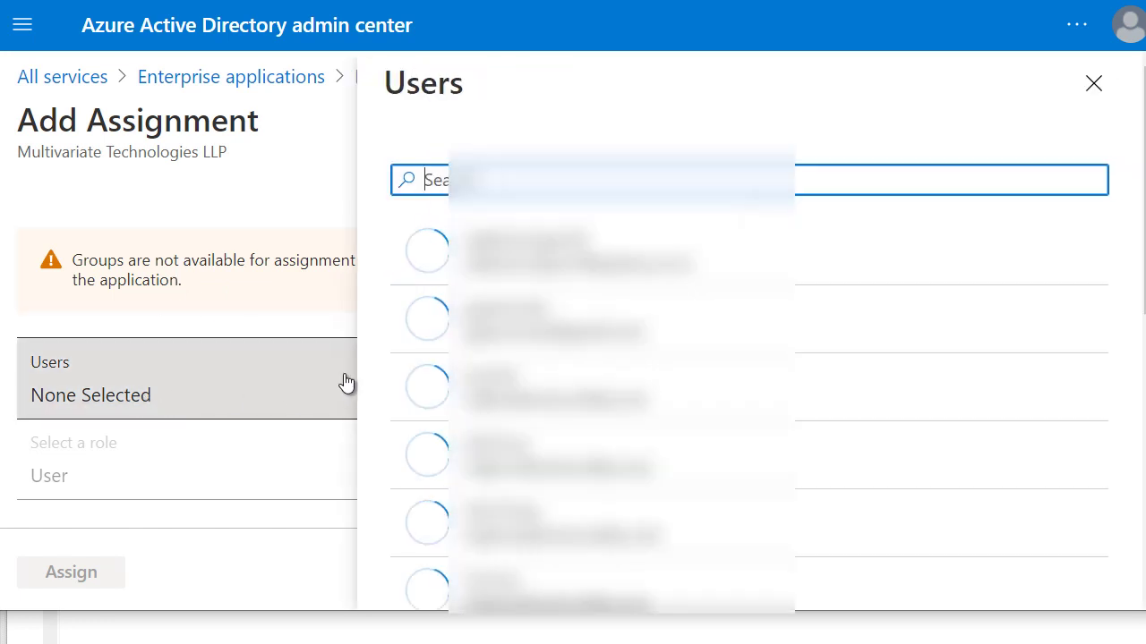
{"action": "left_click", "coordinate": [503, 598]}
{"action": "scroll", "coordinate": [759, 526], "scroll_direction": "down", "scroll_amount": 5}
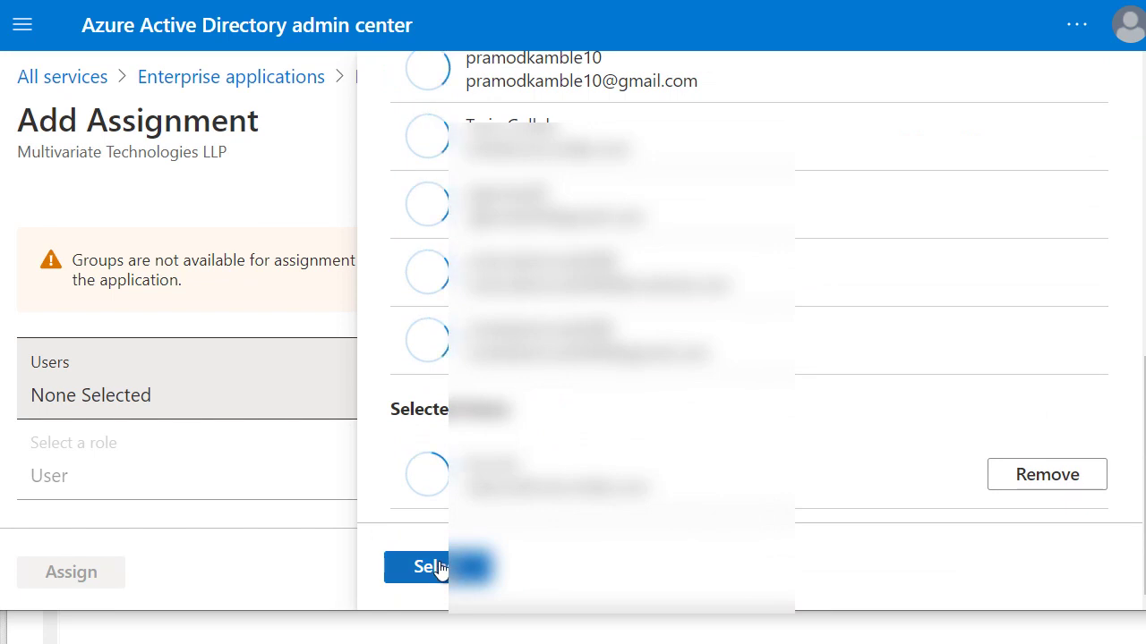
{"action": "left_click", "coordinate": [439, 568]}
{"action": "left_click", "coordinate": [81, 578]}
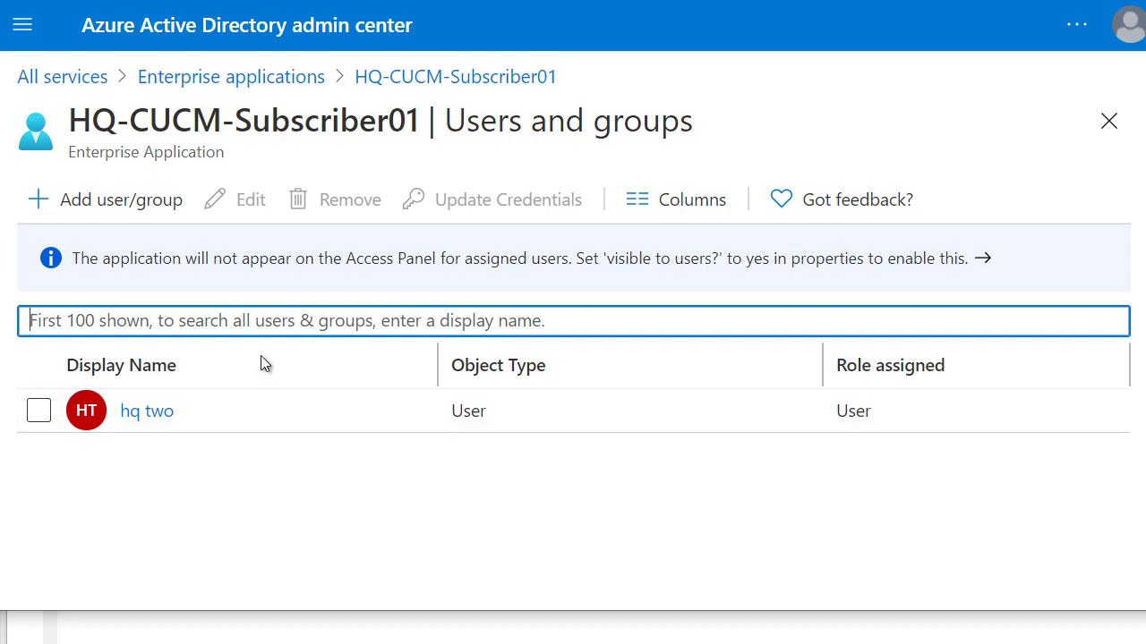
Reopen HQ-CUCM-Subscriber01 from Enterprise applications and view its Users and groups and Properties.
{"action": "left_click", "coordinate": [397, 78]}
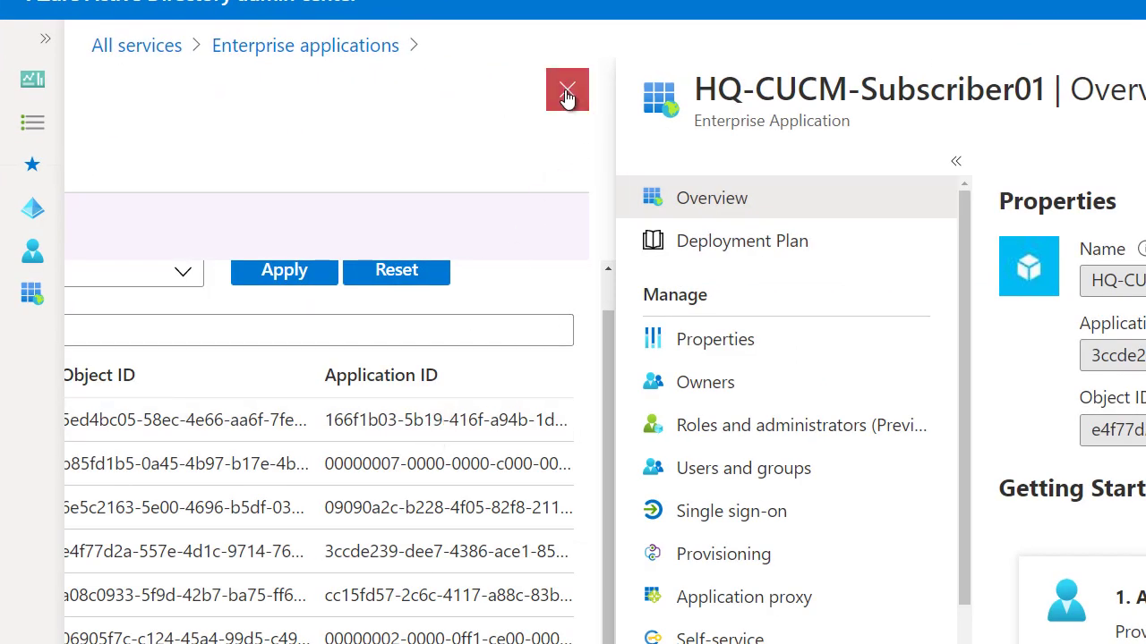
{"action": "left_click", "coordinate": [566, 92]}
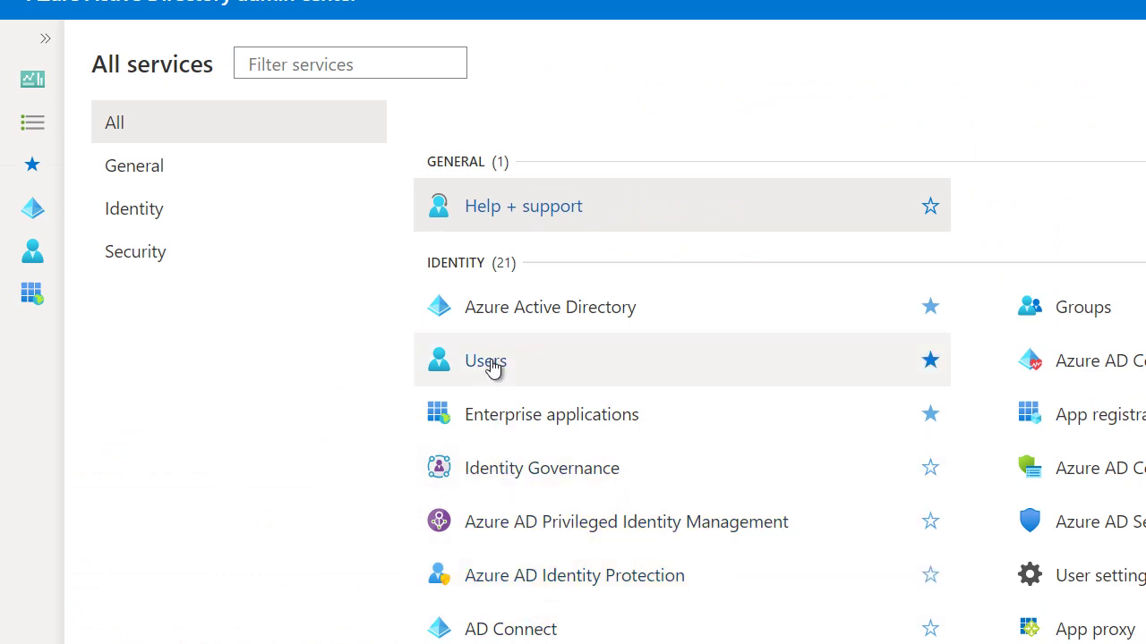
{"action": "left_click", "coordinate": [509, 421]}
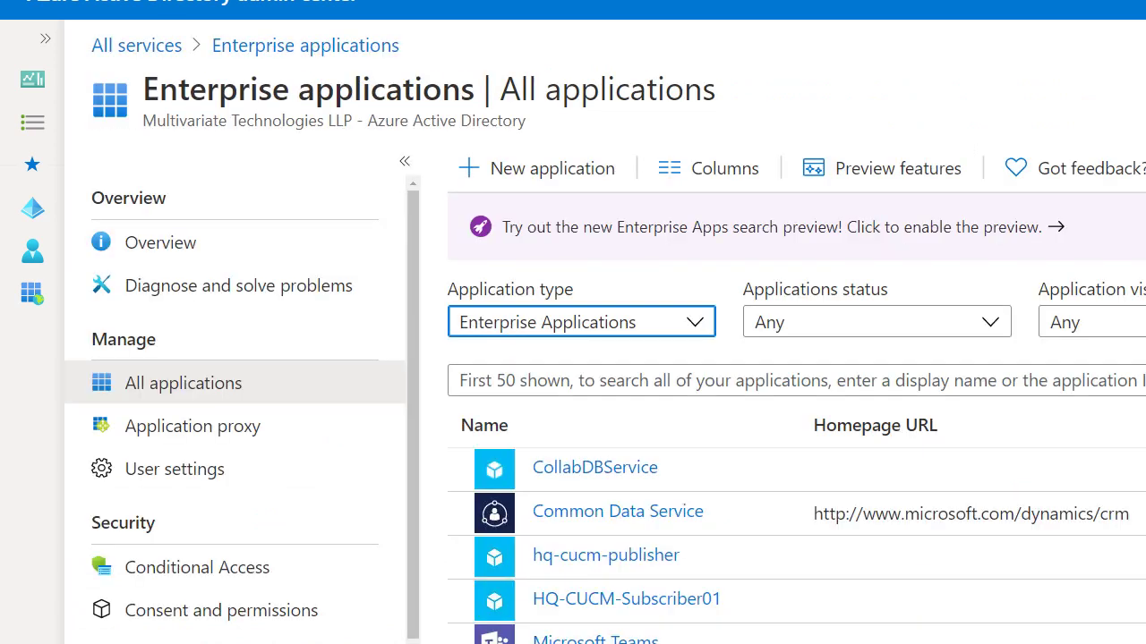
{"action": "left_click", "coordinate": [600, 604]}
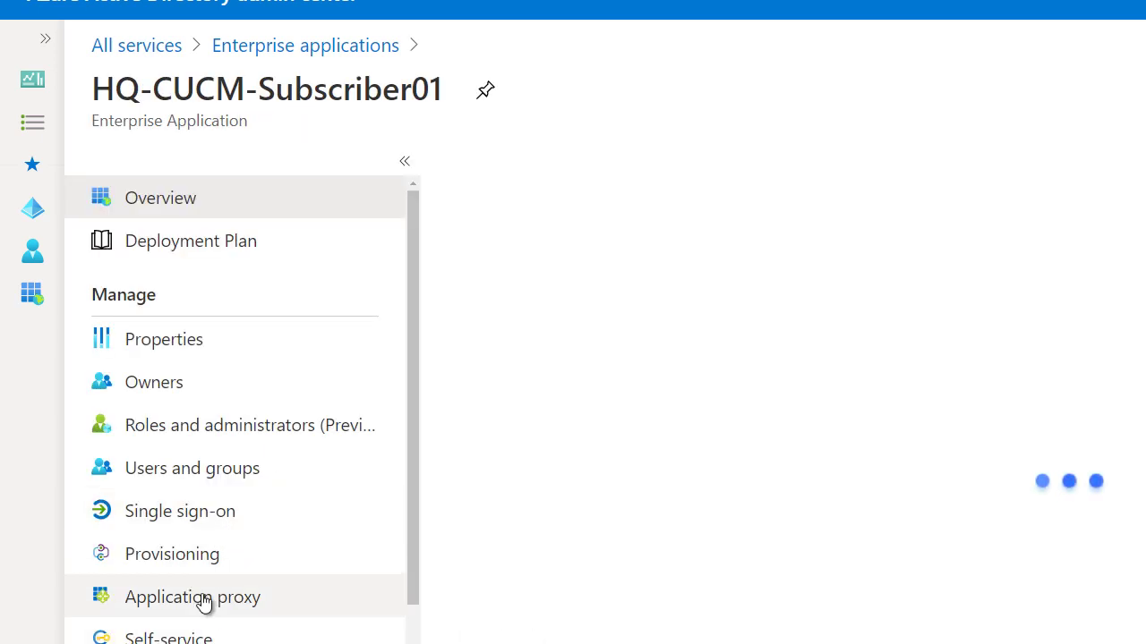
{"action": "left_click", "coordinate": [187, 472]}
{"action": "left_click", "coordinate": [175, 342]}
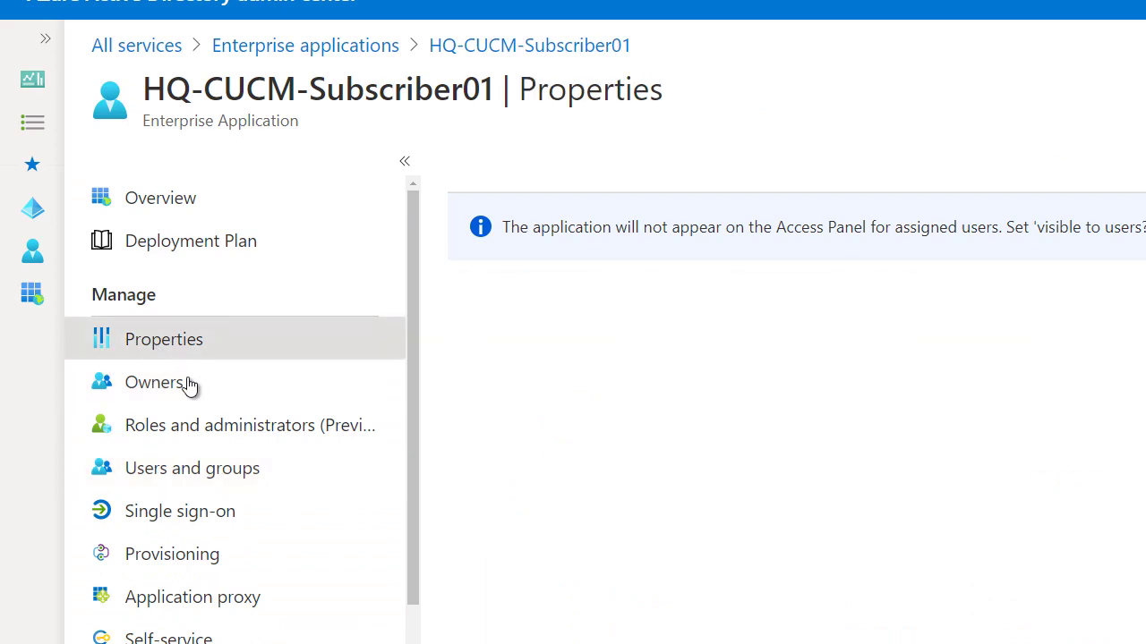
{"action": "scroll", "coordinate": [757, 501], "scroll_direction": "down", "scroll_amount": 4}
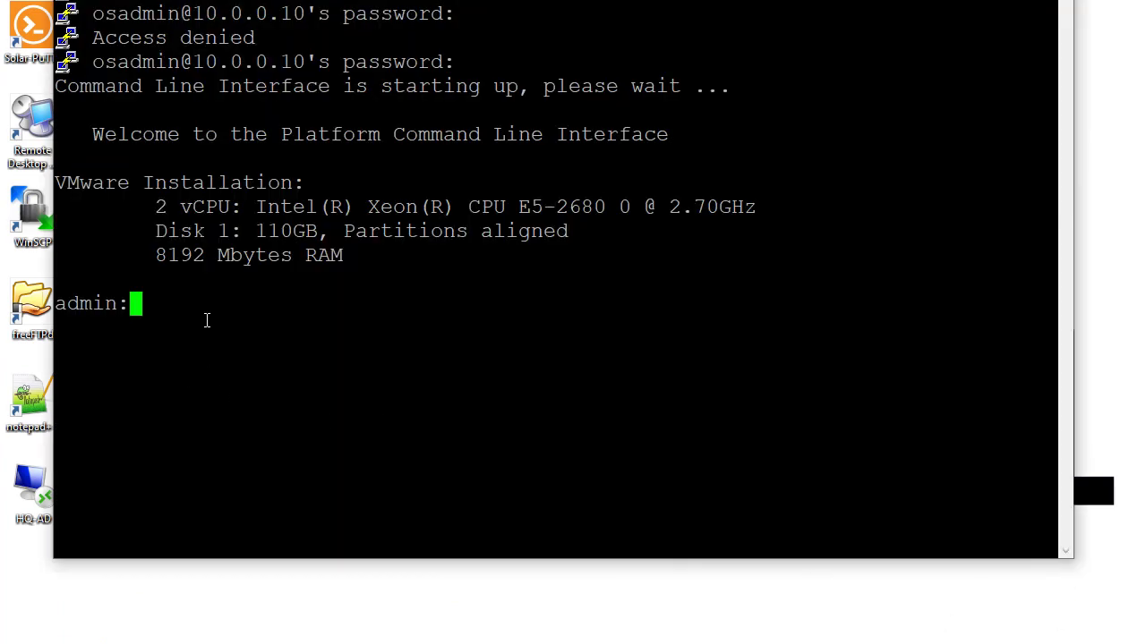
Run 'utils service restart Cisco Tomcat' on the 10.0.0.10 node.
{"action": "type", "text": "uti"}
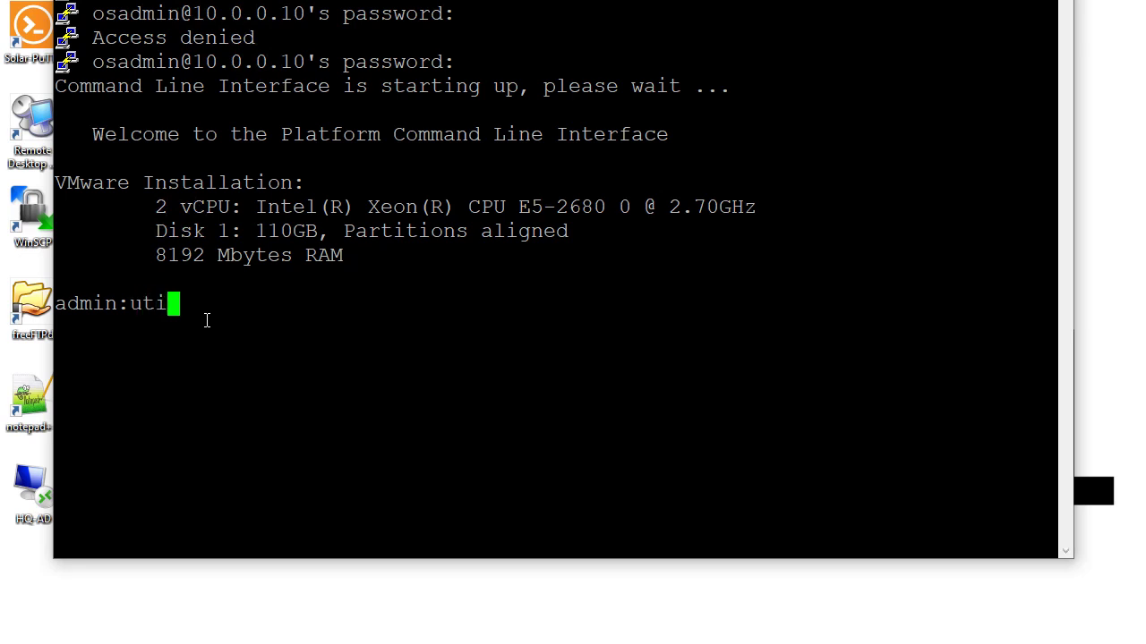
{"action": "type", "text": "ls service re"}
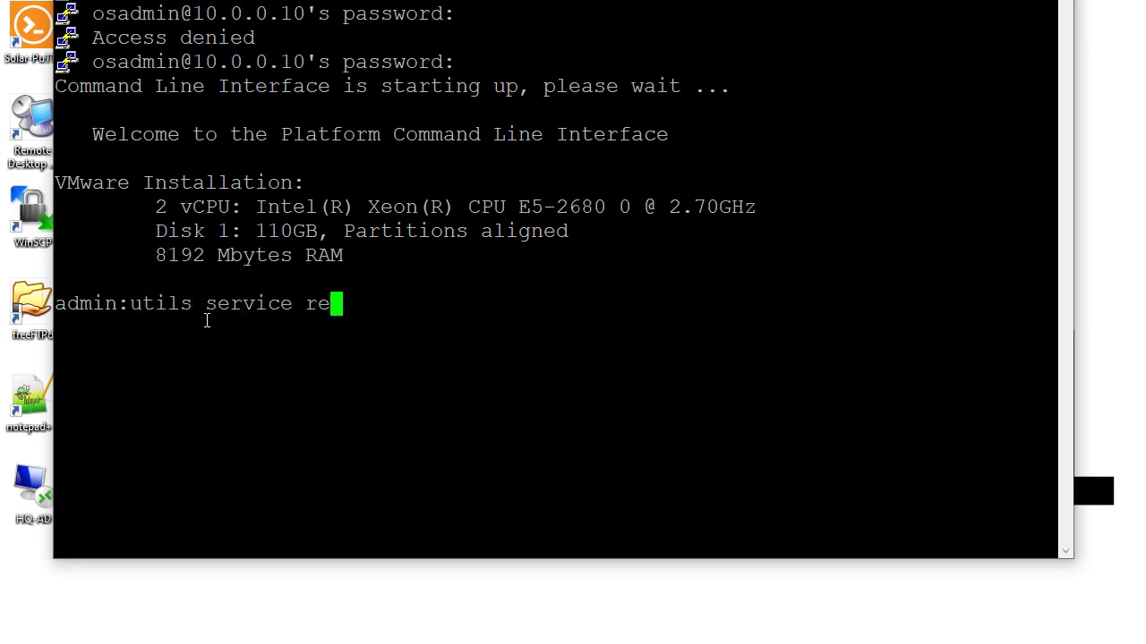
{"action": "type", "text": "start Cisco Tomcat"}
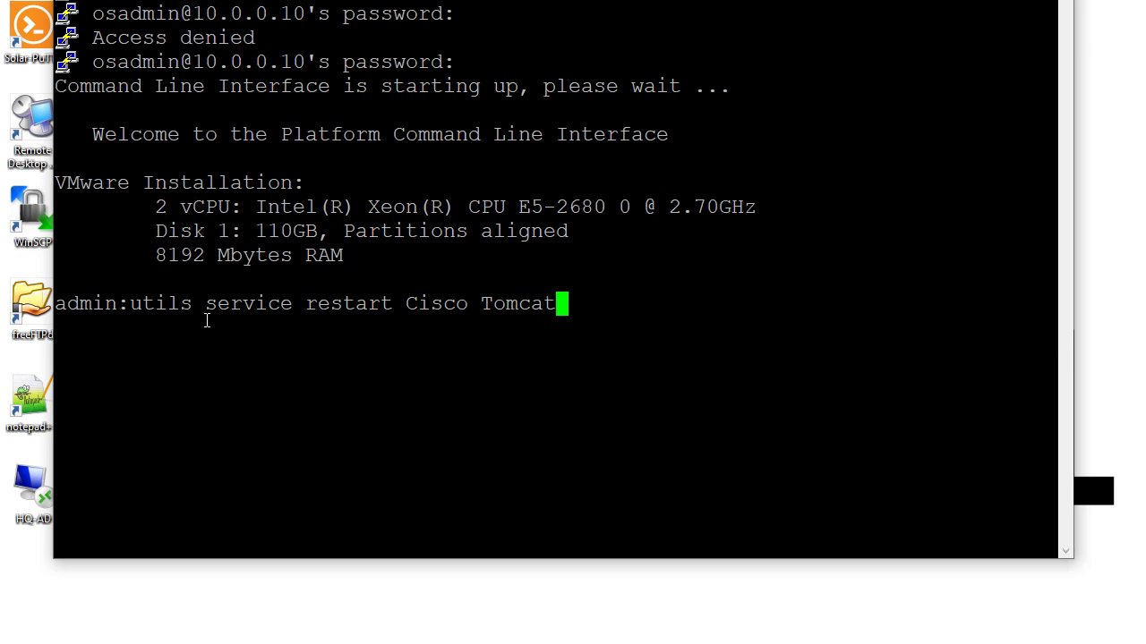
{"action": "key", "text": "Return"}
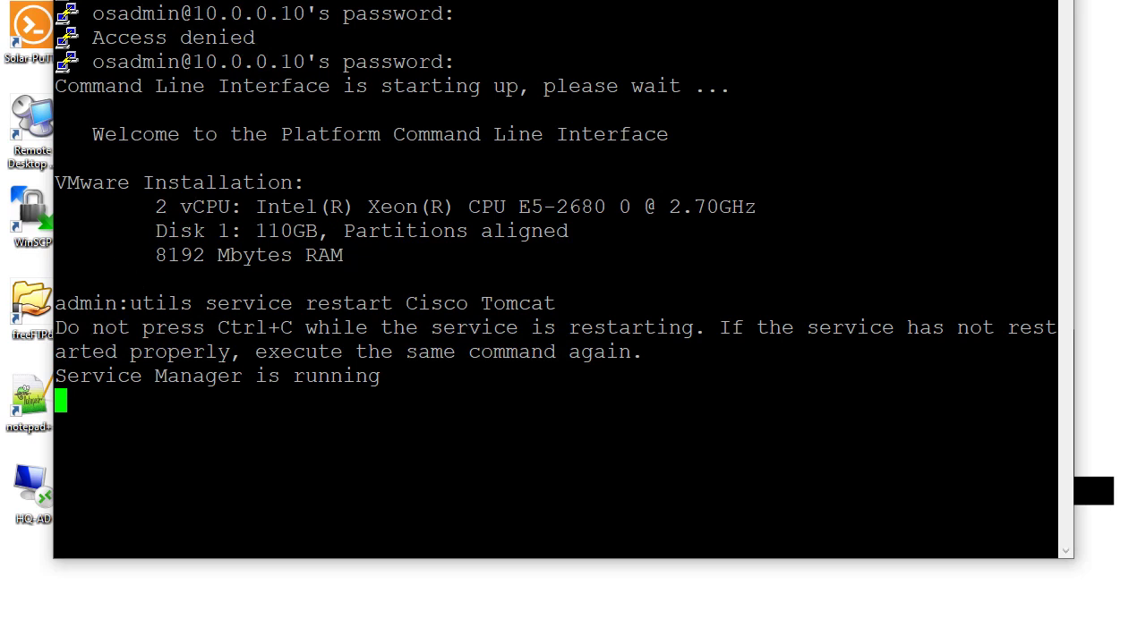
{"action": "right_click", "coordinate": [335, 1]}
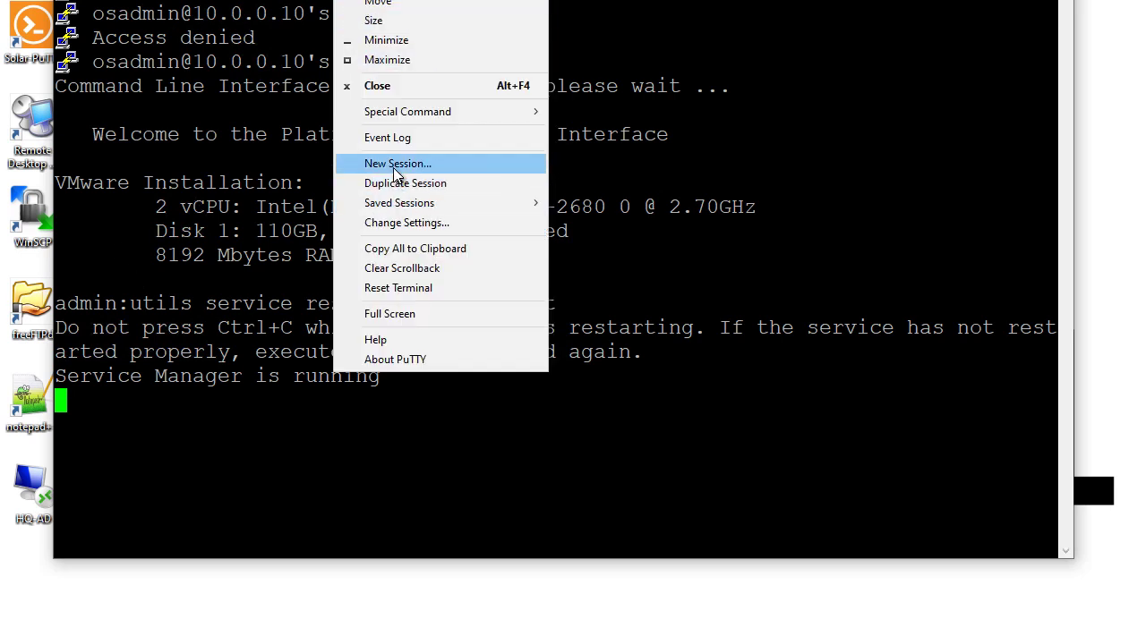
Open a new PuTTY session to 10.0.0.20 and restart Cisco Tomcat there.
{"action": "left_click", "coordinate": [398, 165]}
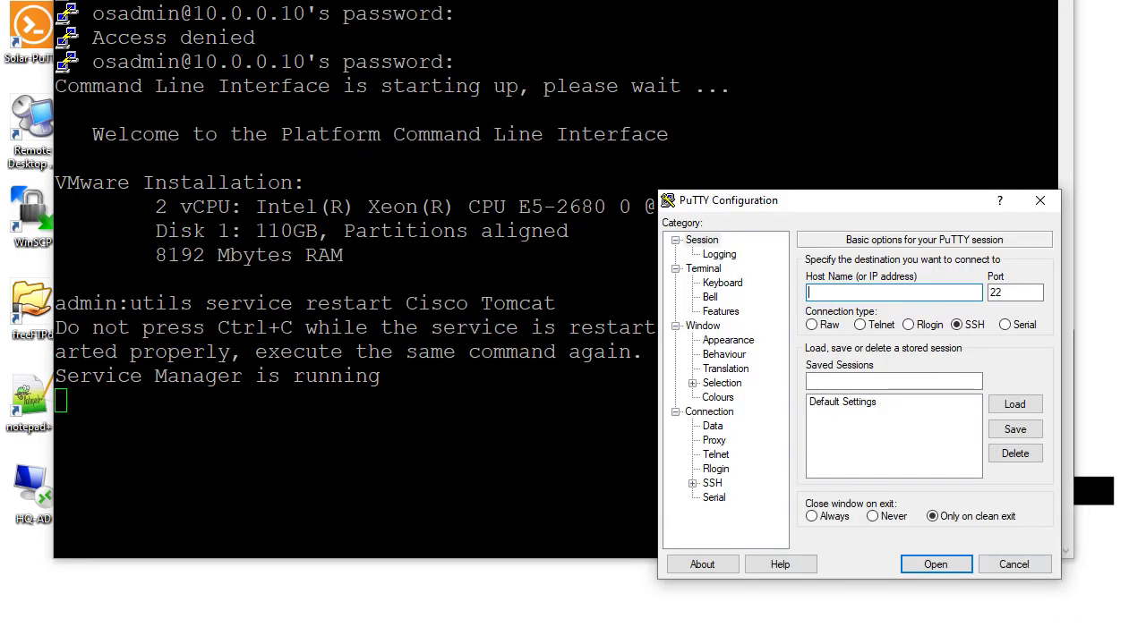
{"action": "left_click", "coordinate": [1014, 565]}
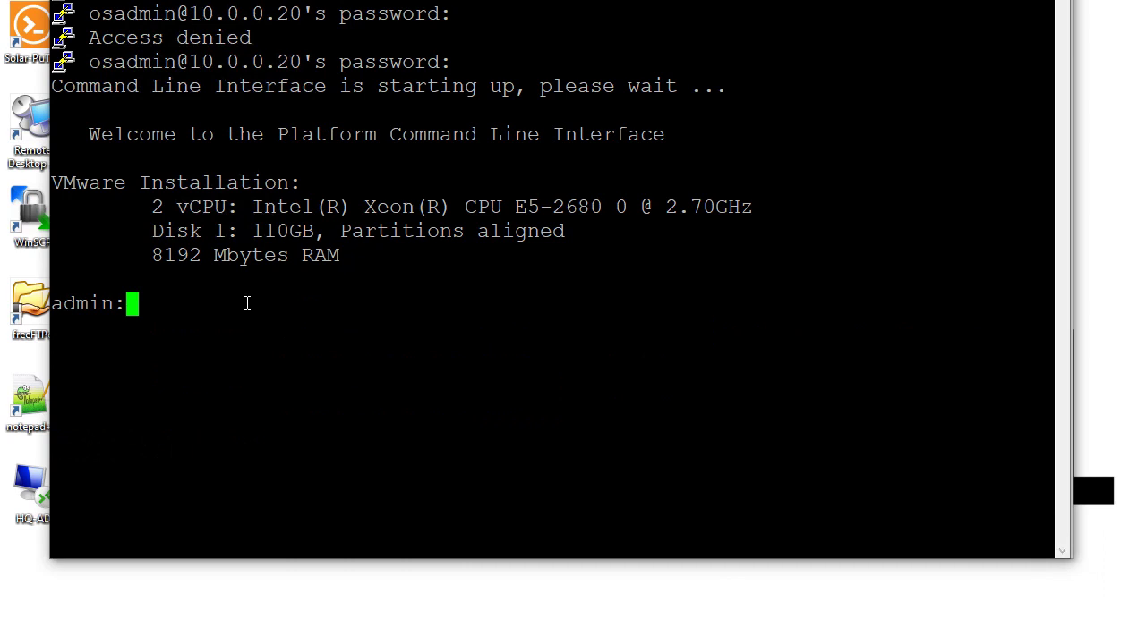
{"action": "type", "text": "utils syste"}
{"action": "key", "text": "BackSpace"}
{"action": "key", "text": "BackSpace"}
{"action": "key", "text": "BackSpace"}
{"action": "key", "text": "BackSpace"}
{"action": "key", "text": "BackSpace"}
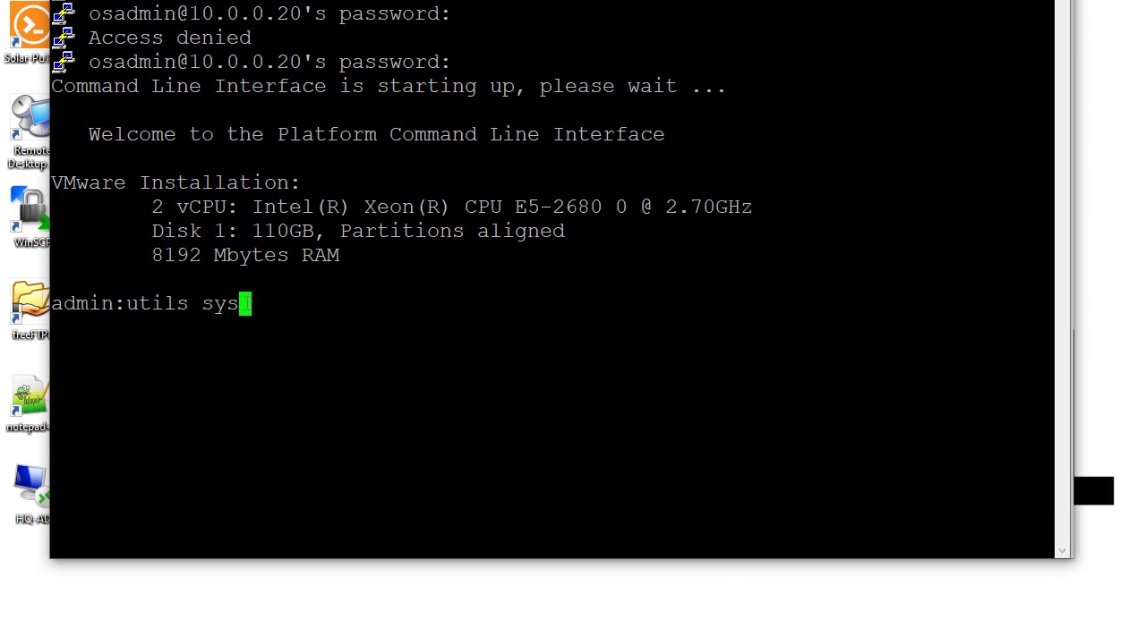
{"action": "type", "text": "service restart C"}
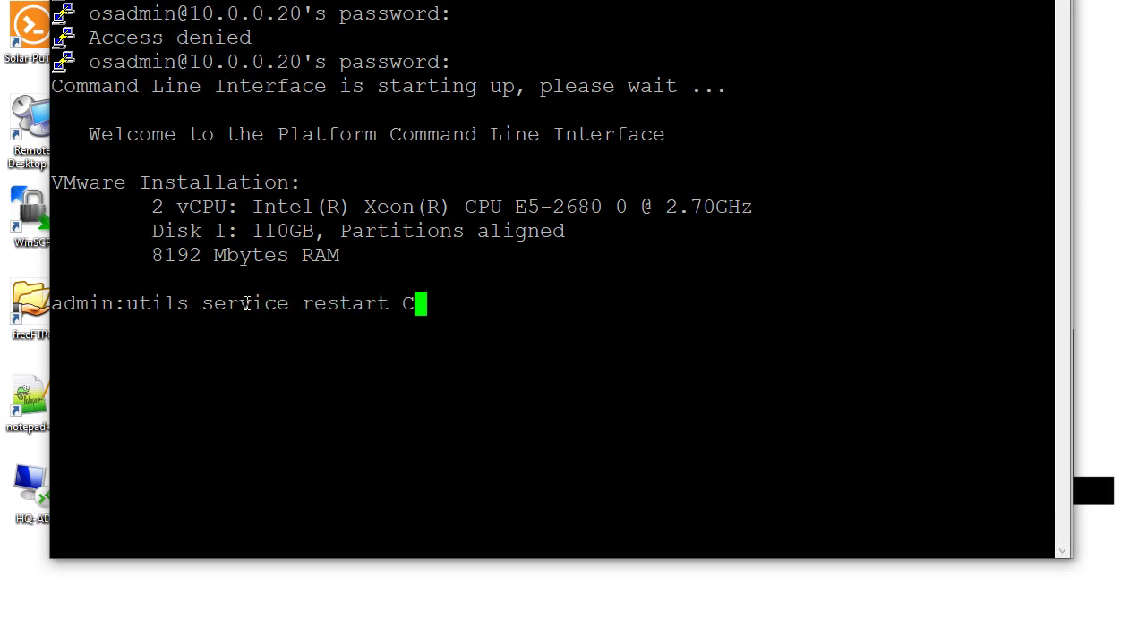
{"action": "type", "text": "isco Tomcat"}
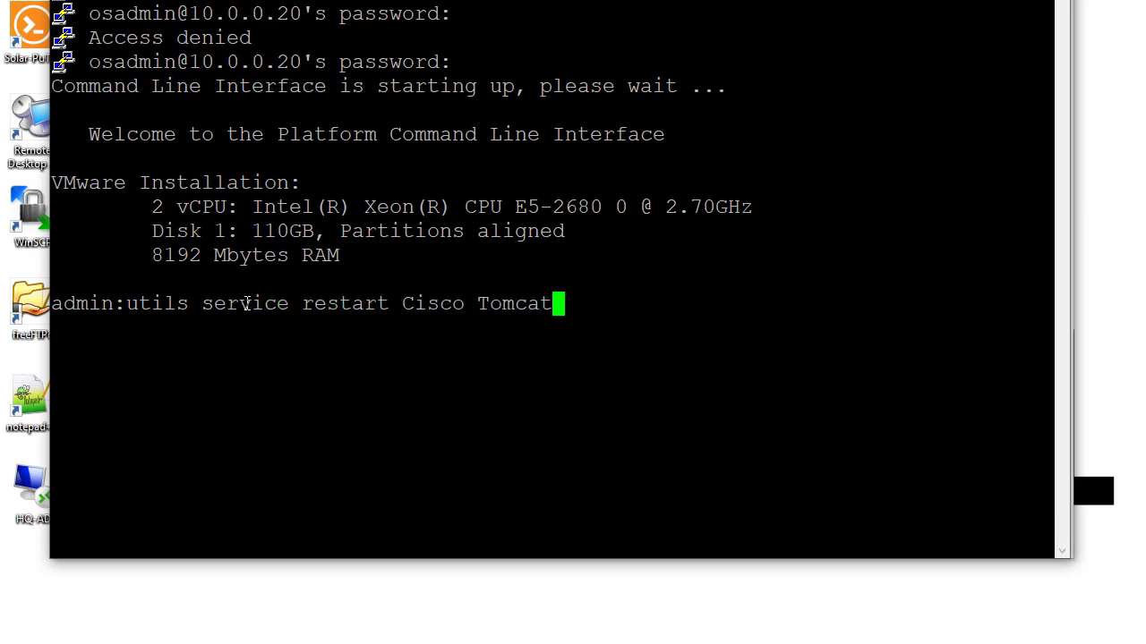
{"action": "key", "text": "Return"}
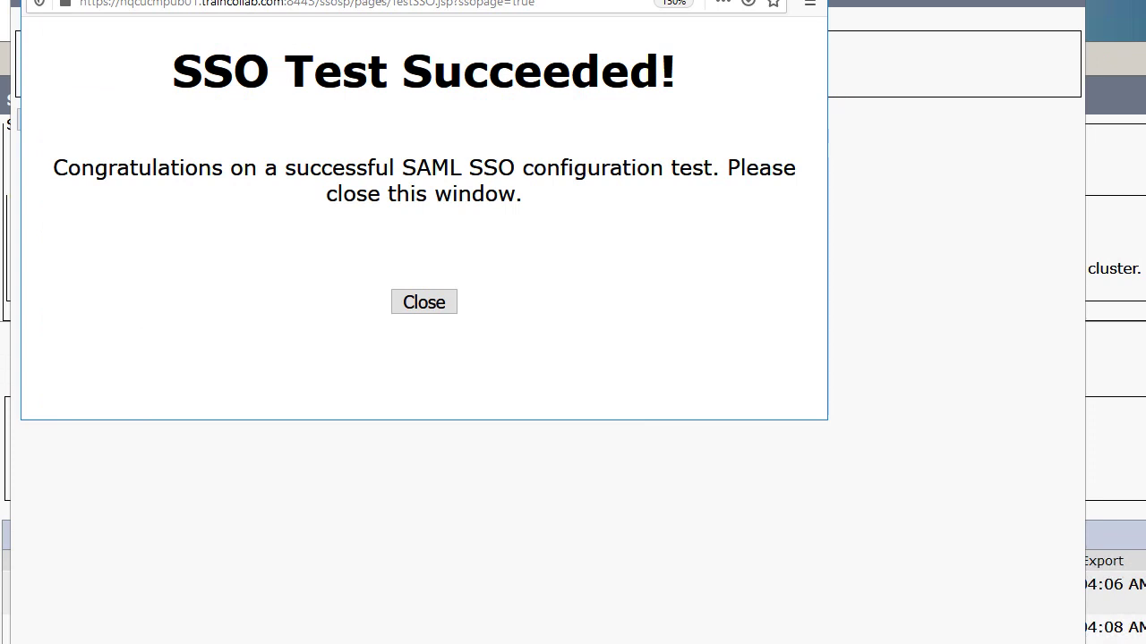
Close the publisher's SSO Test Succeeded window and the SSO test status dialog.
{"action": "left_click", "coordinate": [424, 304]}
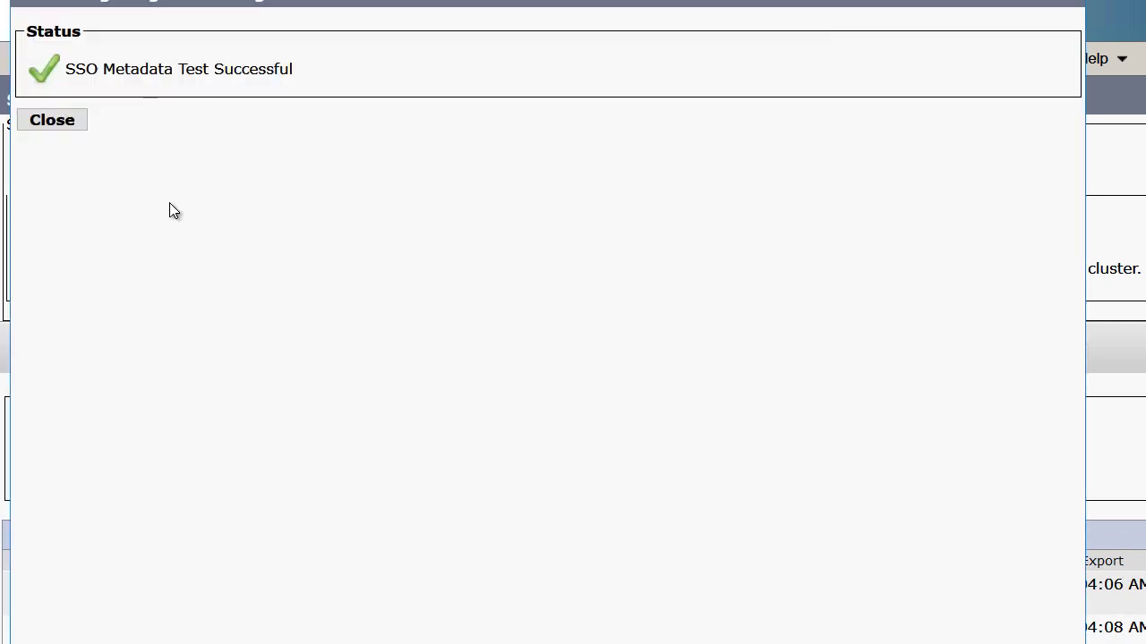
{"action": "left_click", "coordinate": [68, 120]}
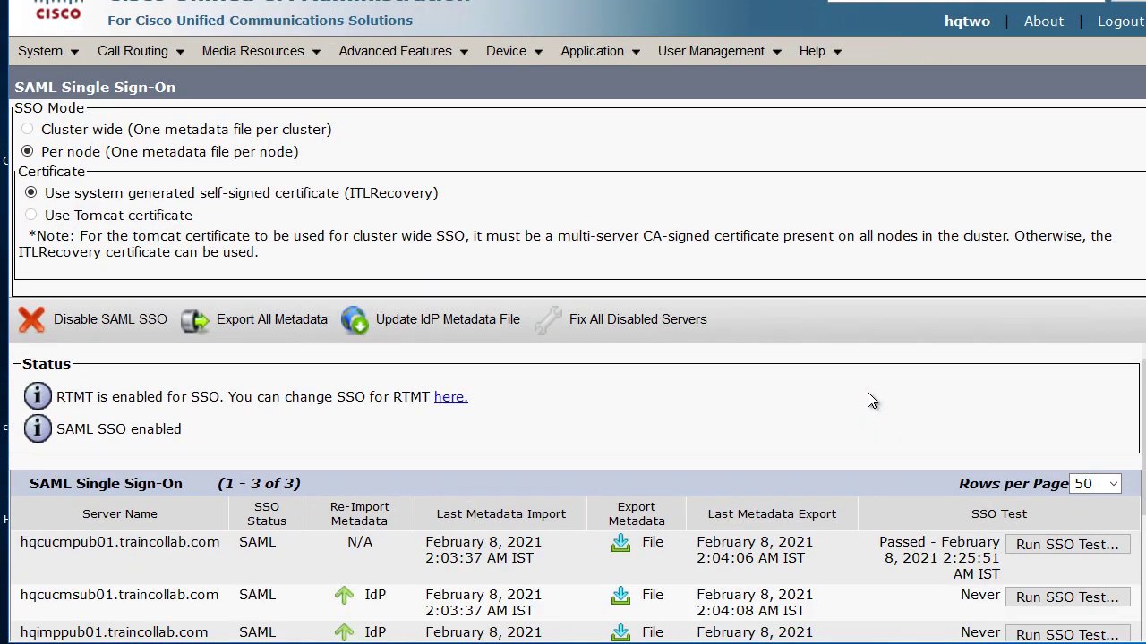
Run the SSO test for hqcucmsub01 with the admin account, allowing the pop-up and closing both windows.
{"action": "scroll", "coordinate": [870, 396], "scroll_direction": "down", "scroll_amount": 3}
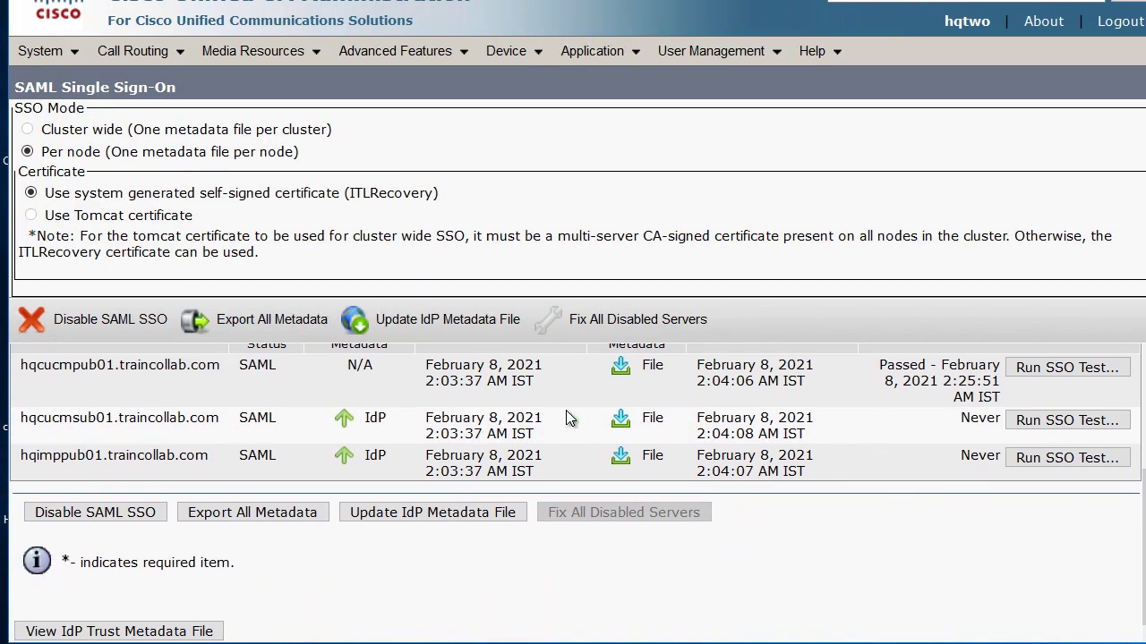
{"action": "left_click", "coordinate": [1026, 428]}
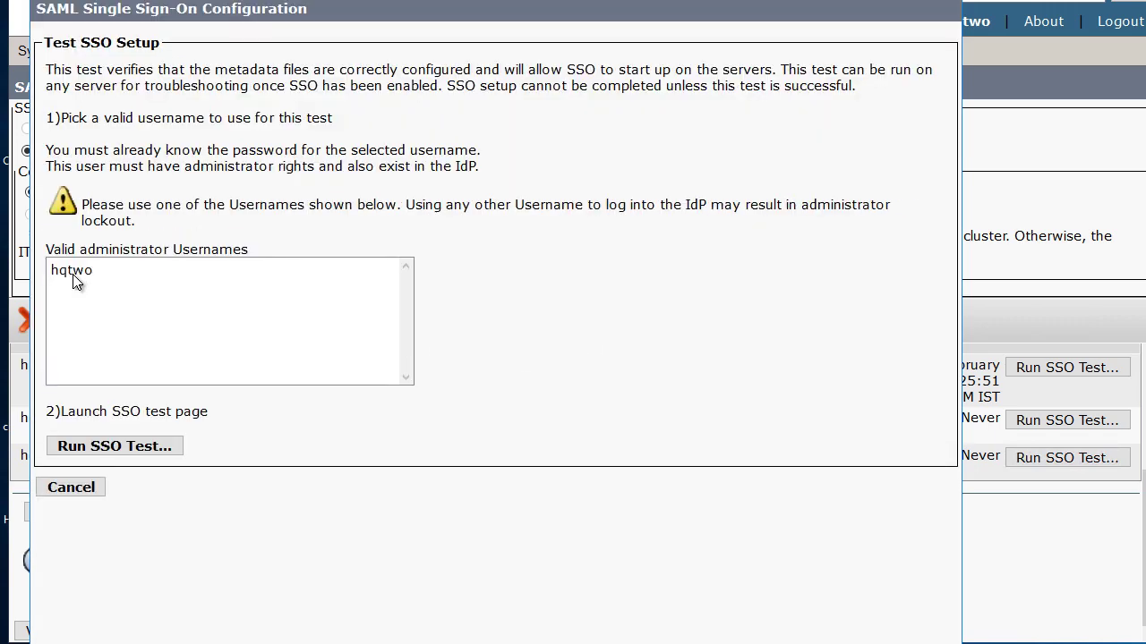
{"action": "left_click", "coordinate": [128, 333]}
{"action": "left_click", "coordinate": [157, 457]}
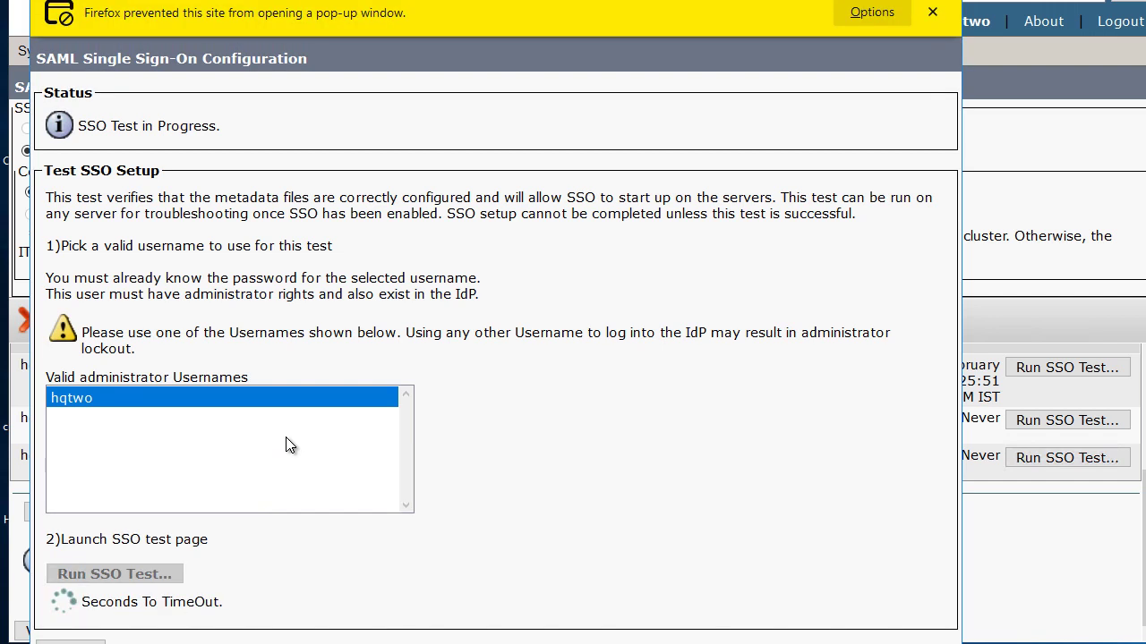
{"action": "left_click", "coordinate": [848, 20]}
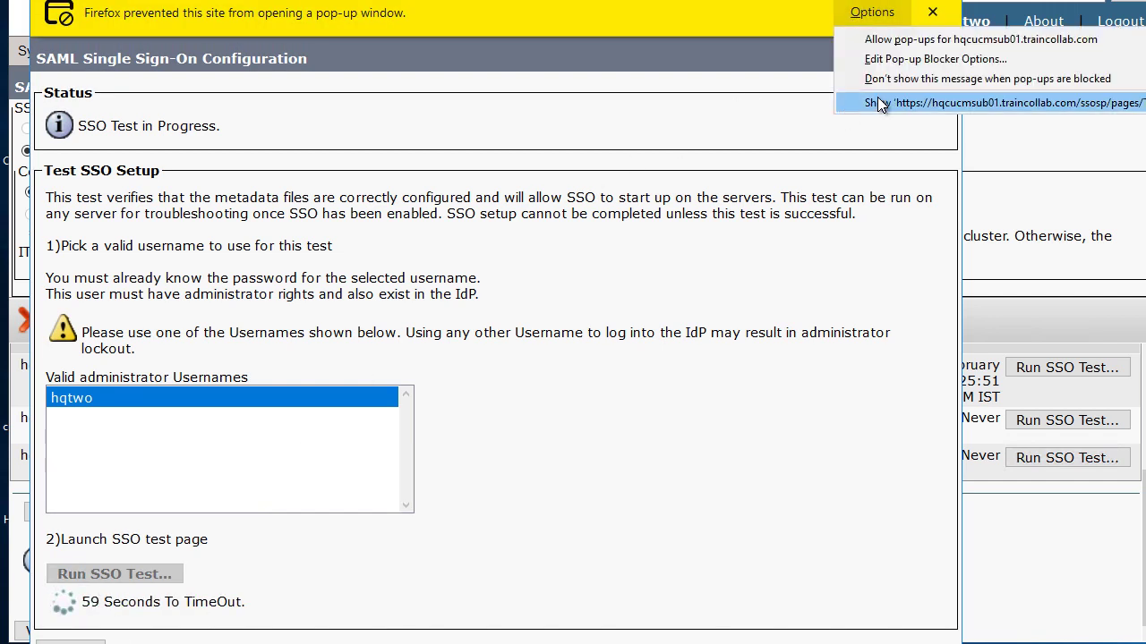
{"action": "left_click", "coordinate": [896, 40]}
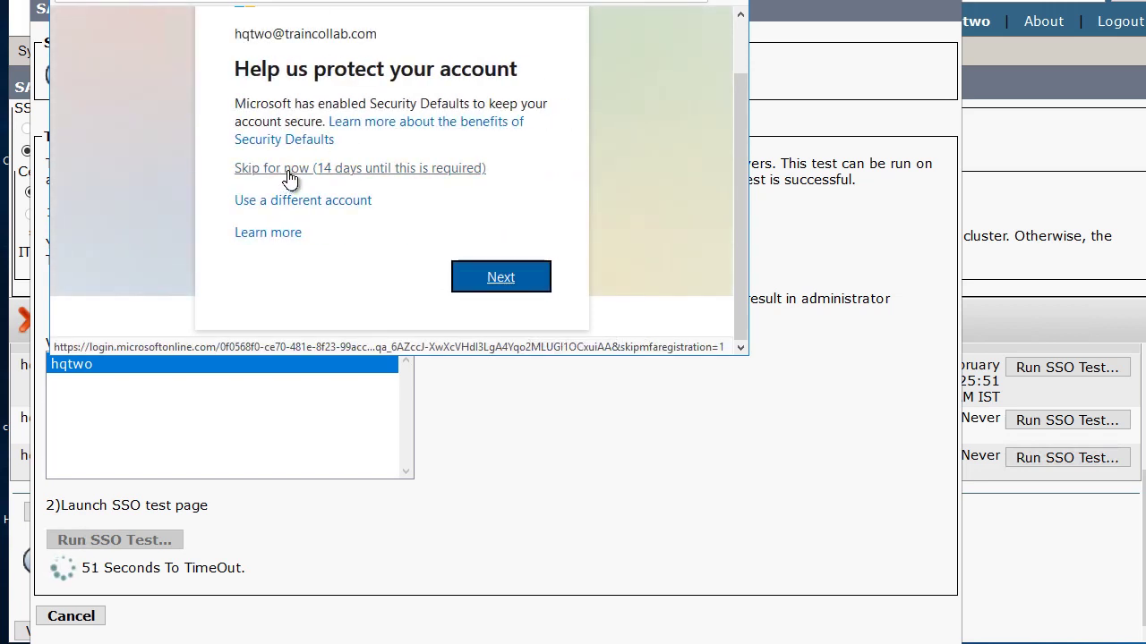
{"action": "left_click", "coordinate": [289, 176]}
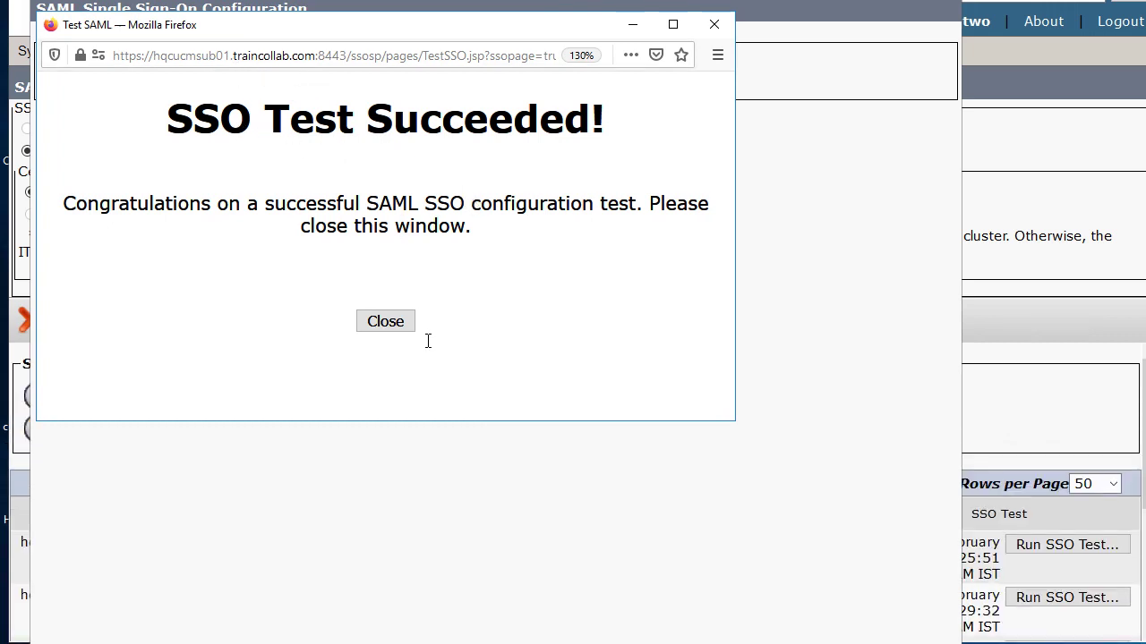
{"action": "left_click", "coordinate": [384, 321]}
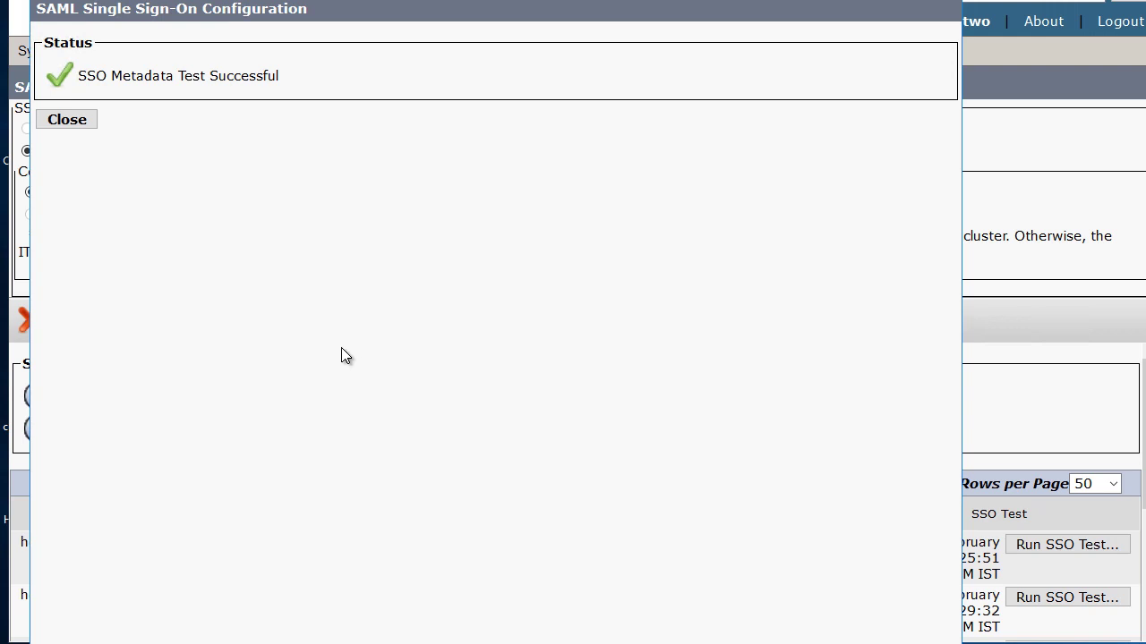
{"action": "left_click", "coordinate": [67, 120]}
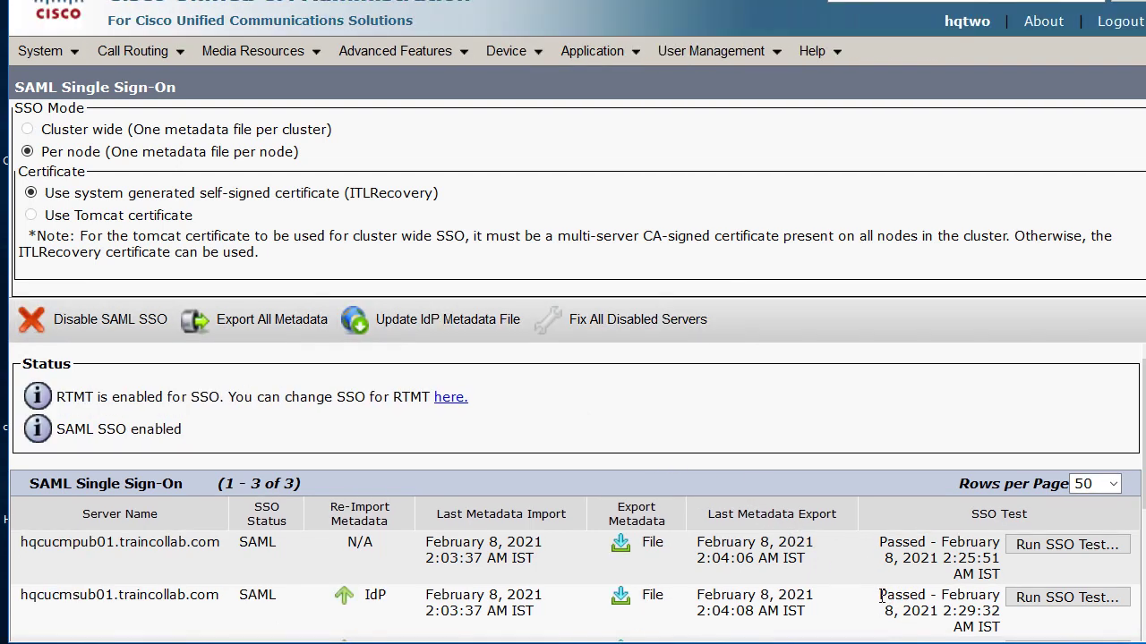
{"action": "scroll", "coordinate": [881, 598], "scroll_direction": "down", "scroll_amount": 2}
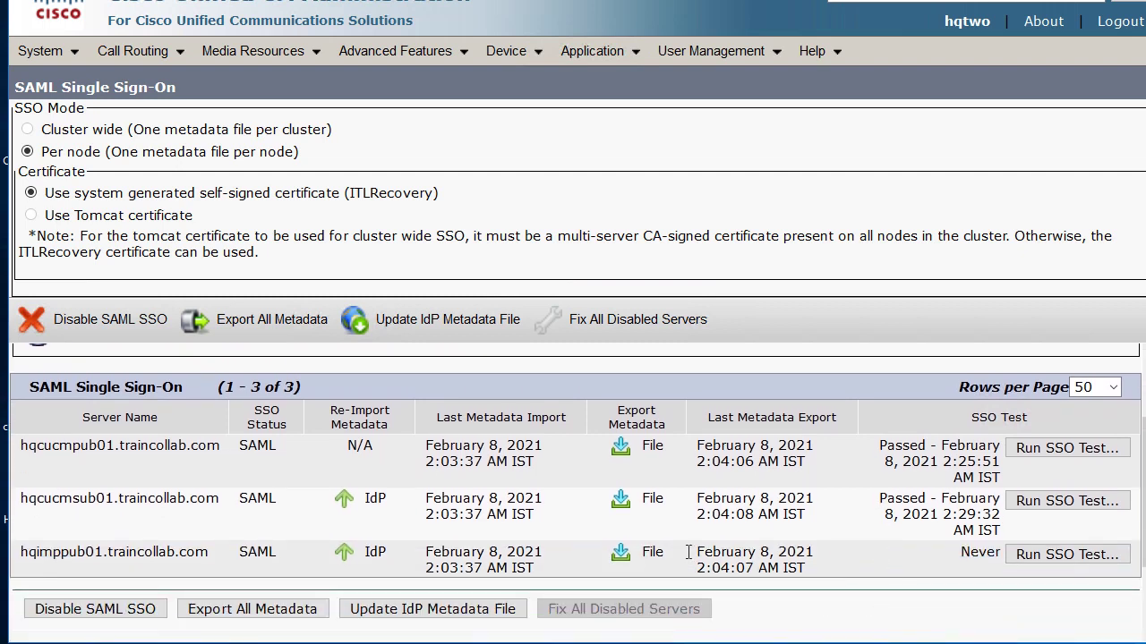